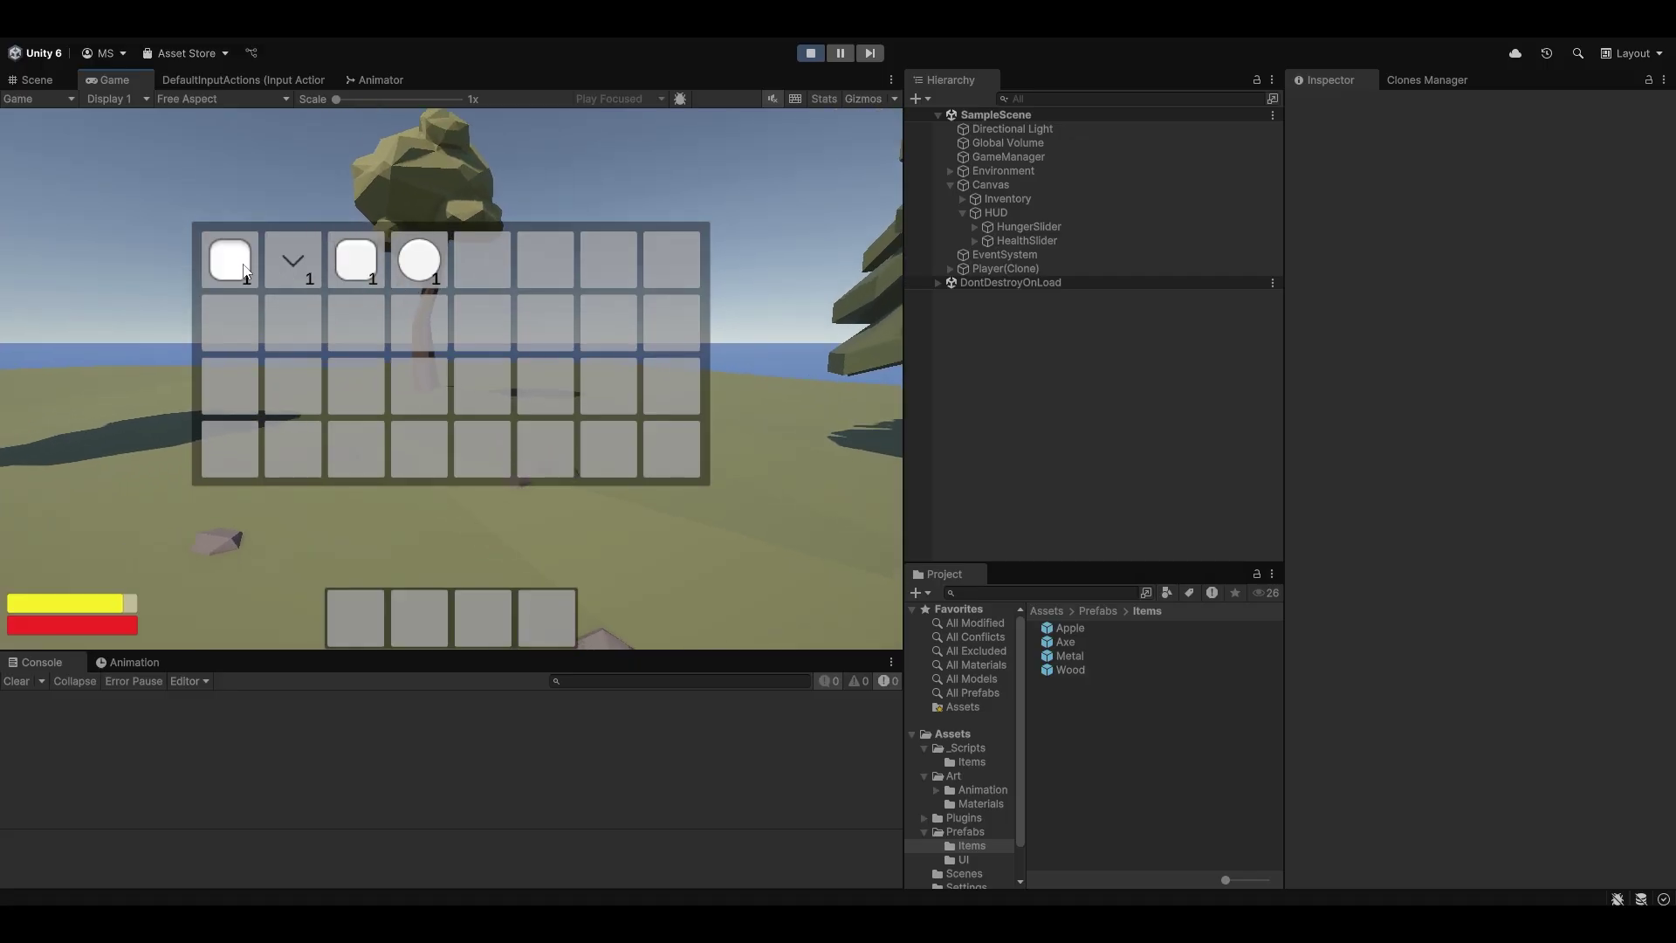
Place the axe in the hotbar's second slot, close the inventory and equip the axe.
{"action": "left_click_drag", "start_coordinate": [295, 263], "coordinate": [412, 619]}
{"action": "key", "text": "Tab"}
{"action": "key", "text": "1"}
{"action": "key", "text": "2"}
Walk to the nearby broadleaf tree and chop it down with the axe.
{"action": "key", "text": "w"}
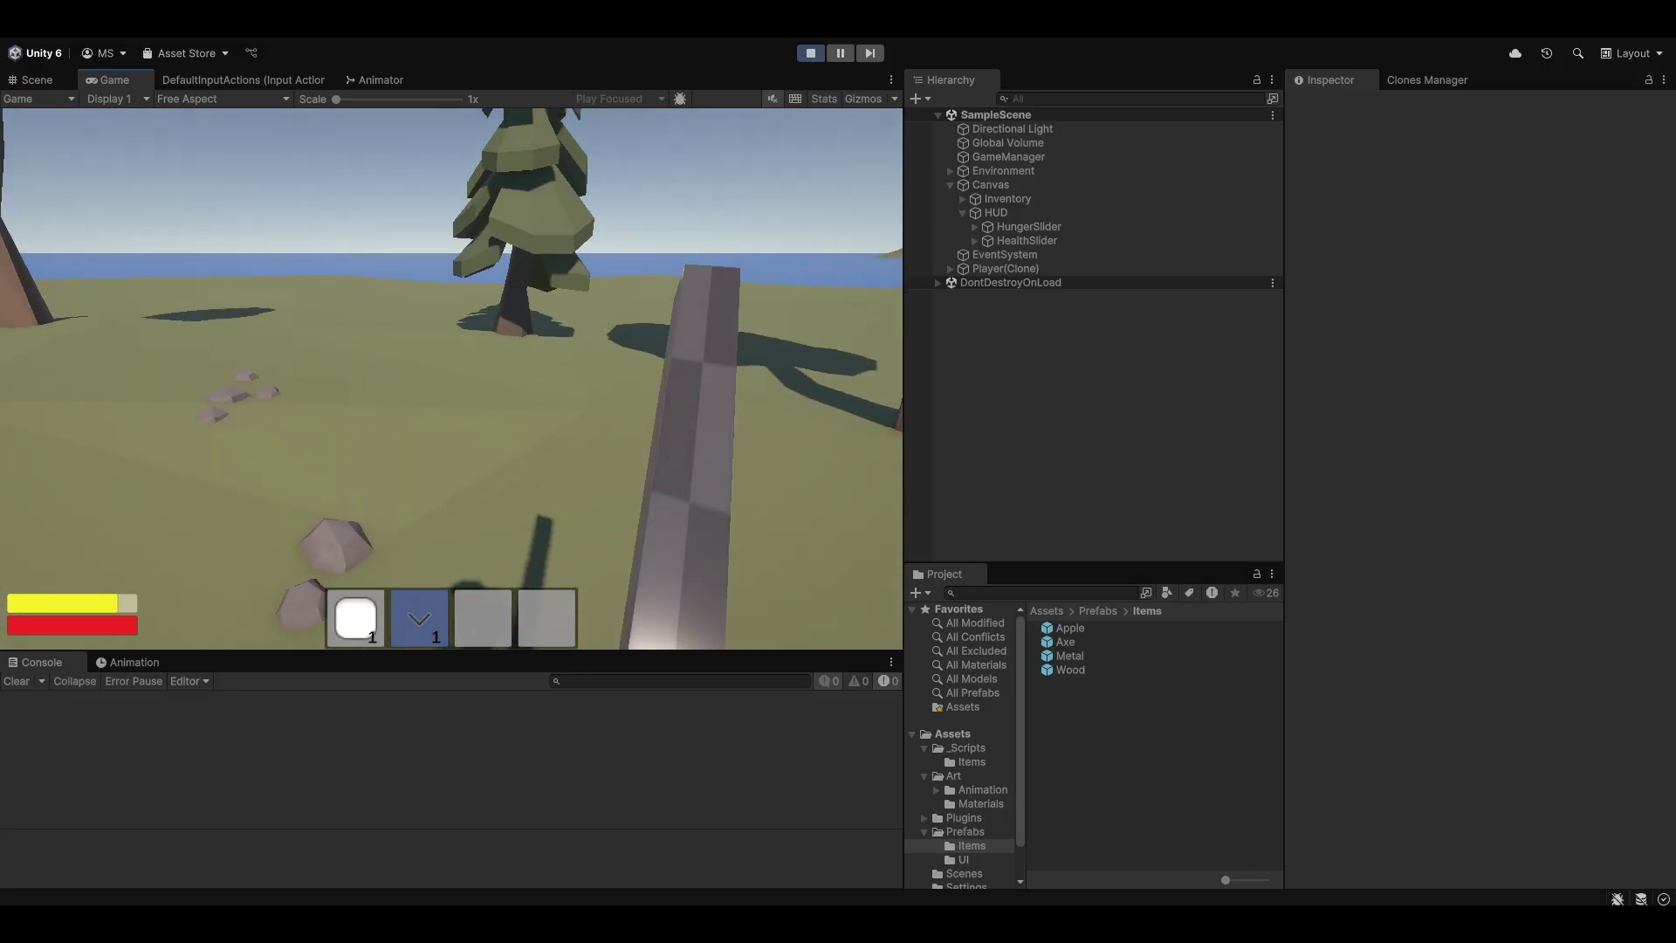
{"action": "left_click", "coordinate": [452, 378]}
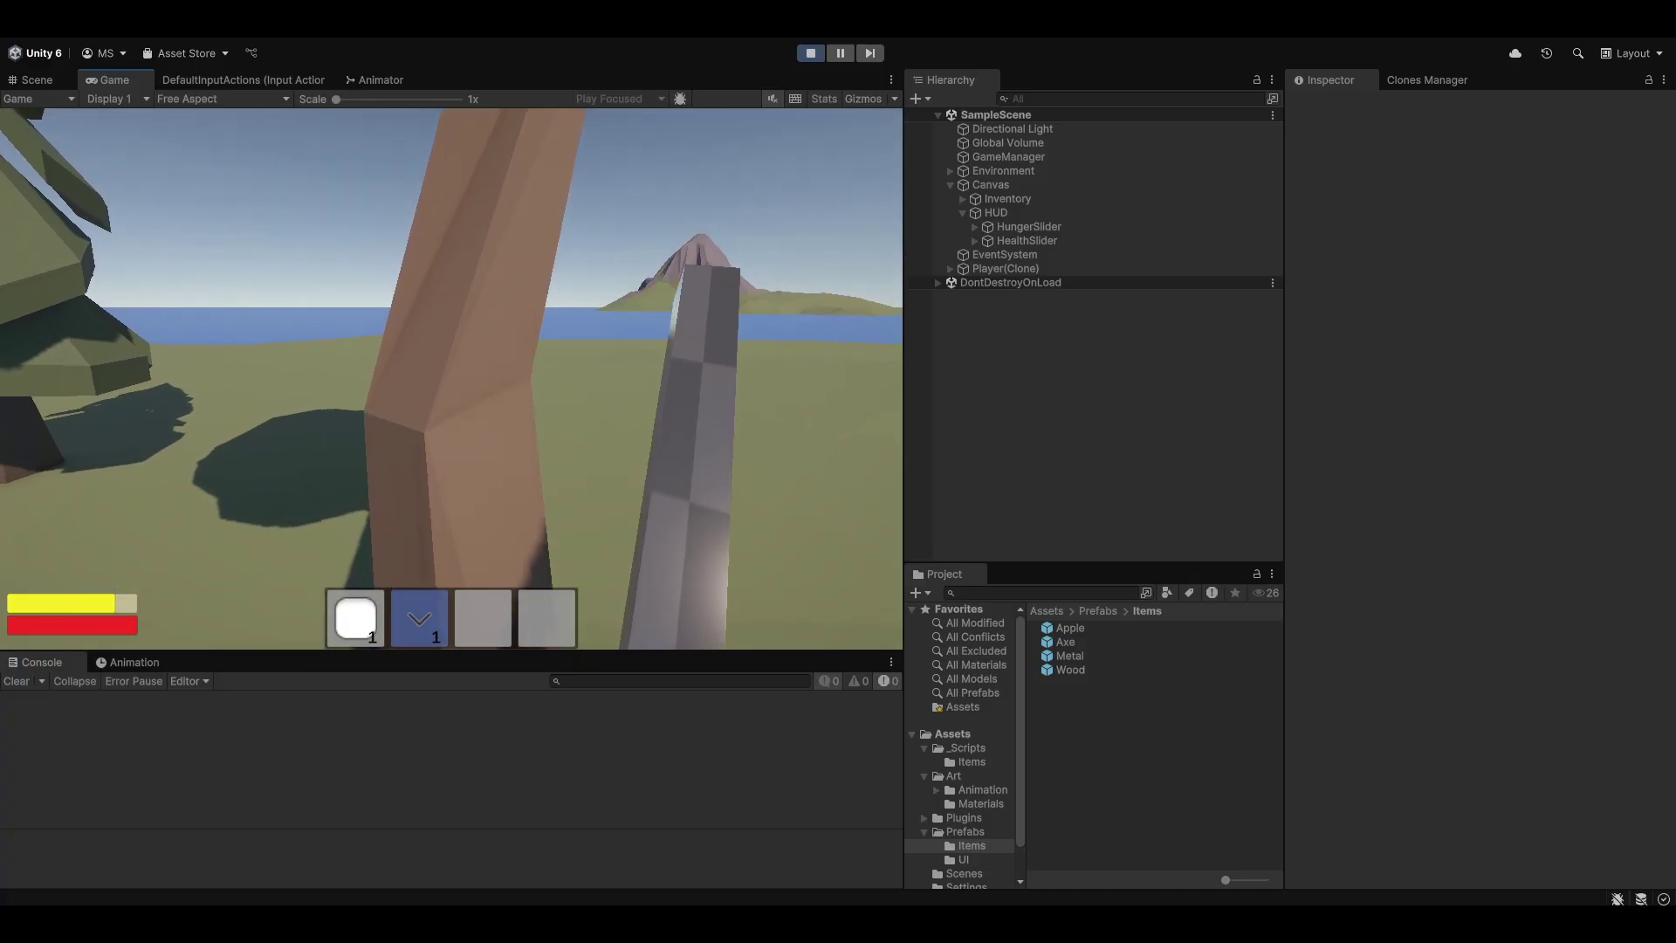
{"action": "left_click", "coordinate": [451, 379]}
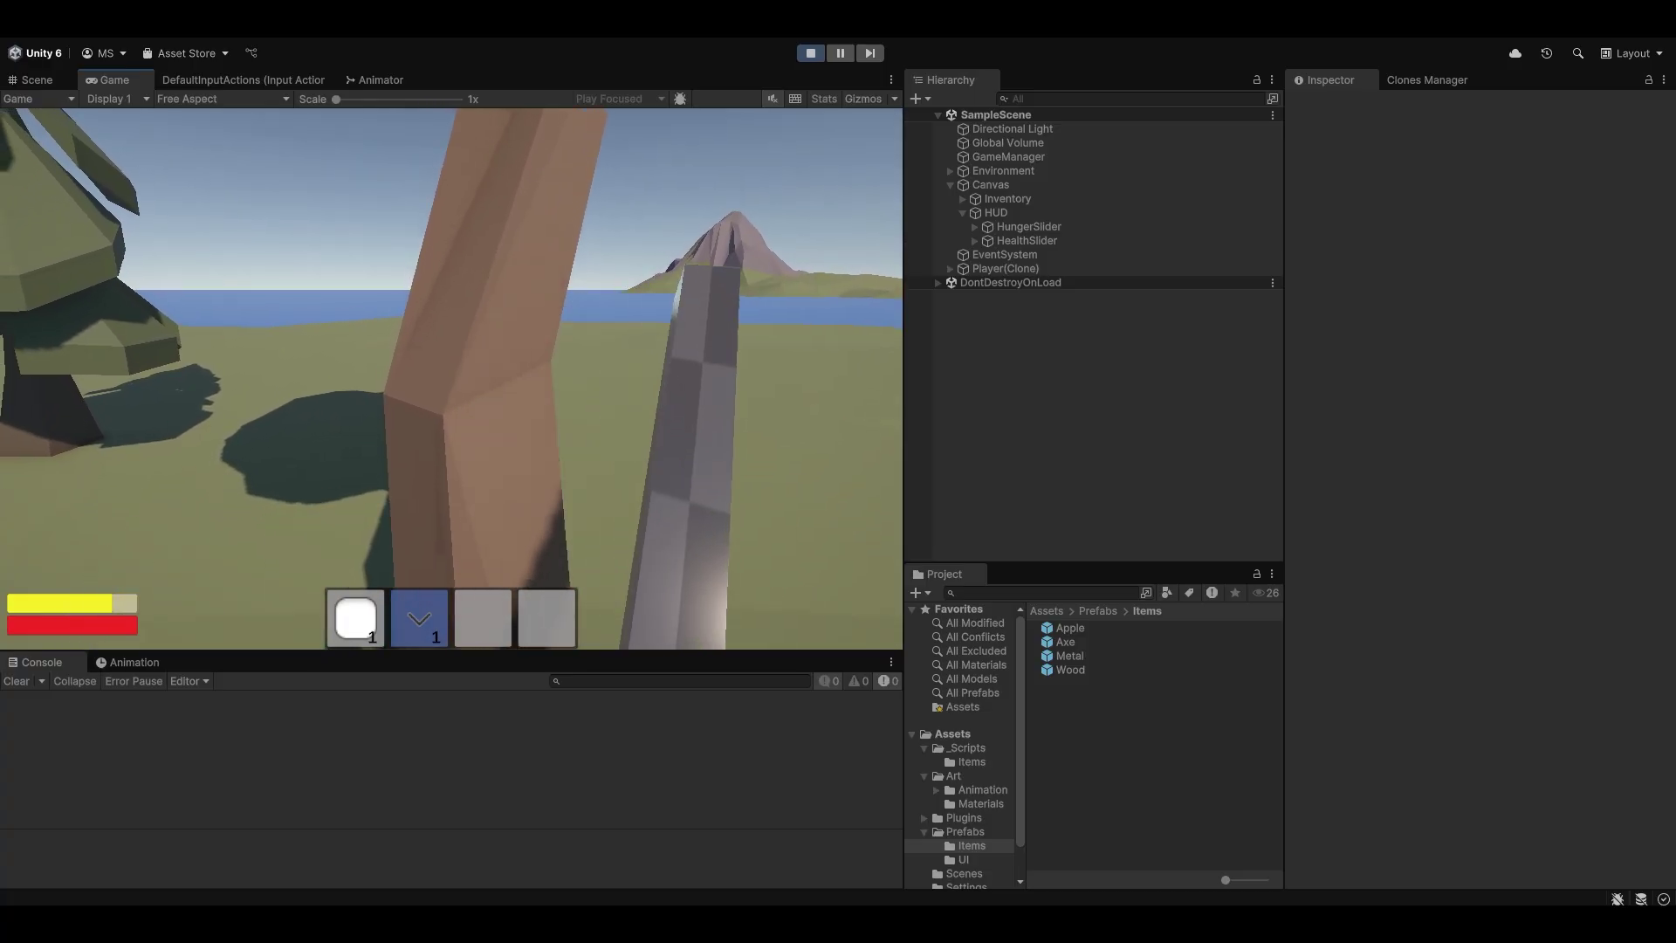
{"action": "left_click", "coordinate": [451, 379]}
{"action": "left_click", "coordinate": [451, 379]}
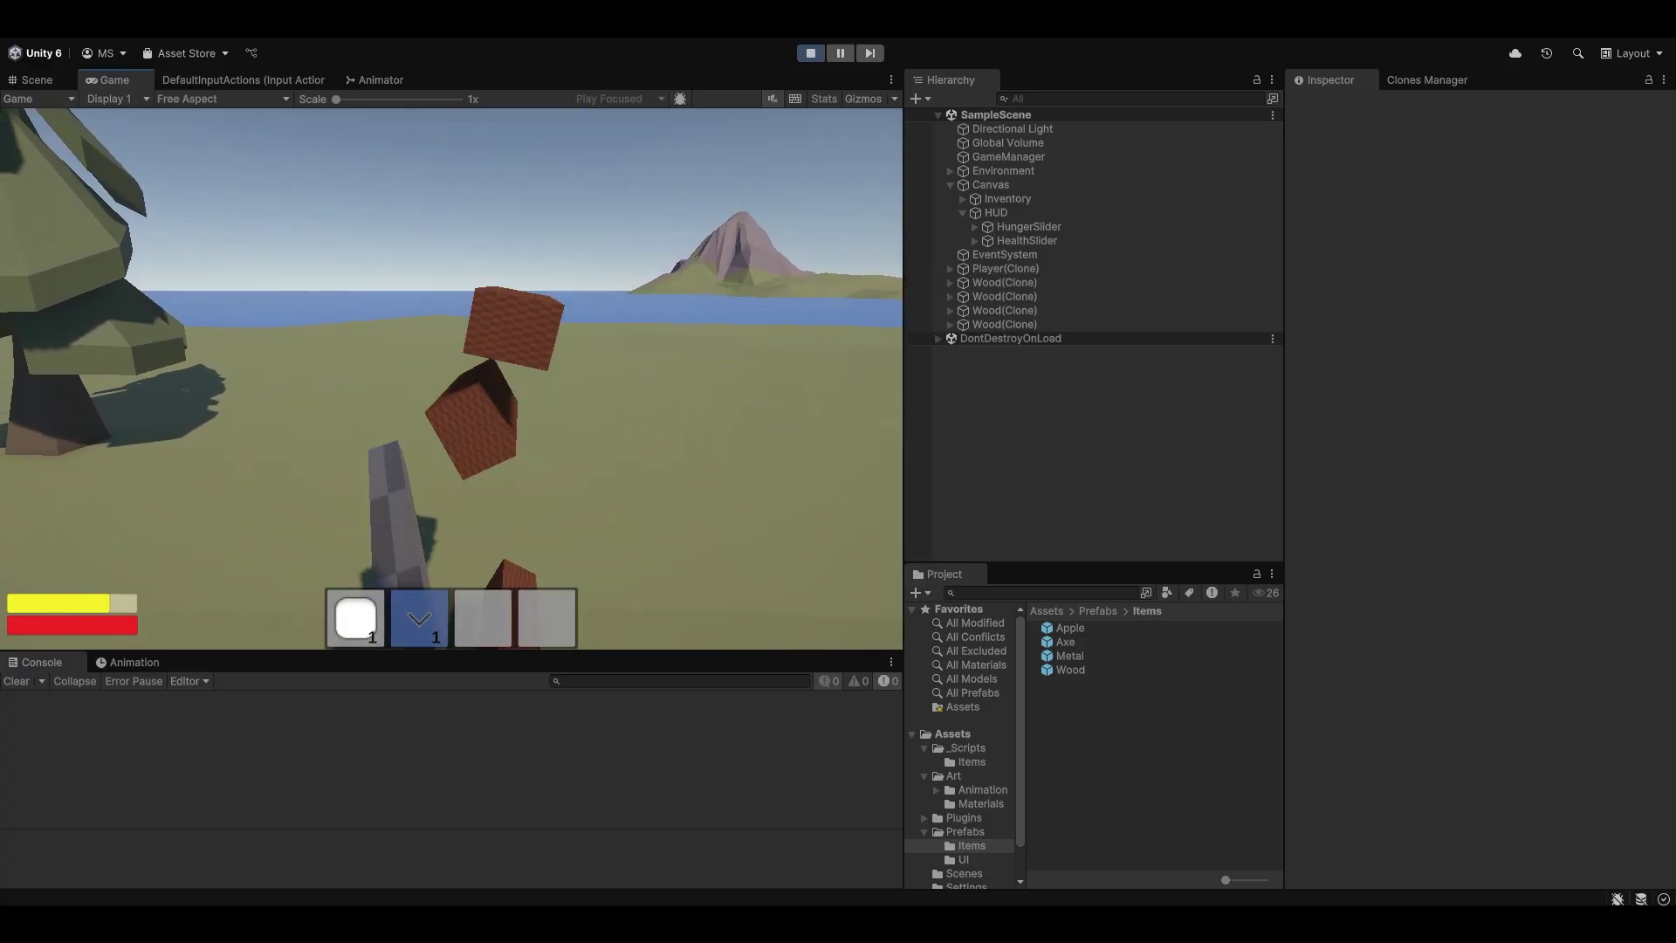
Pick up the wood pieces dropped by the felled tree.
{"action": "key", "text": "s"}
{"action": "key", "text": "w"}
{"action": "key", "text": "e"}
{"action": "key", "text": "e"}
{"action": "key", "text": "e"}
{"action": "key", "text": "e"}
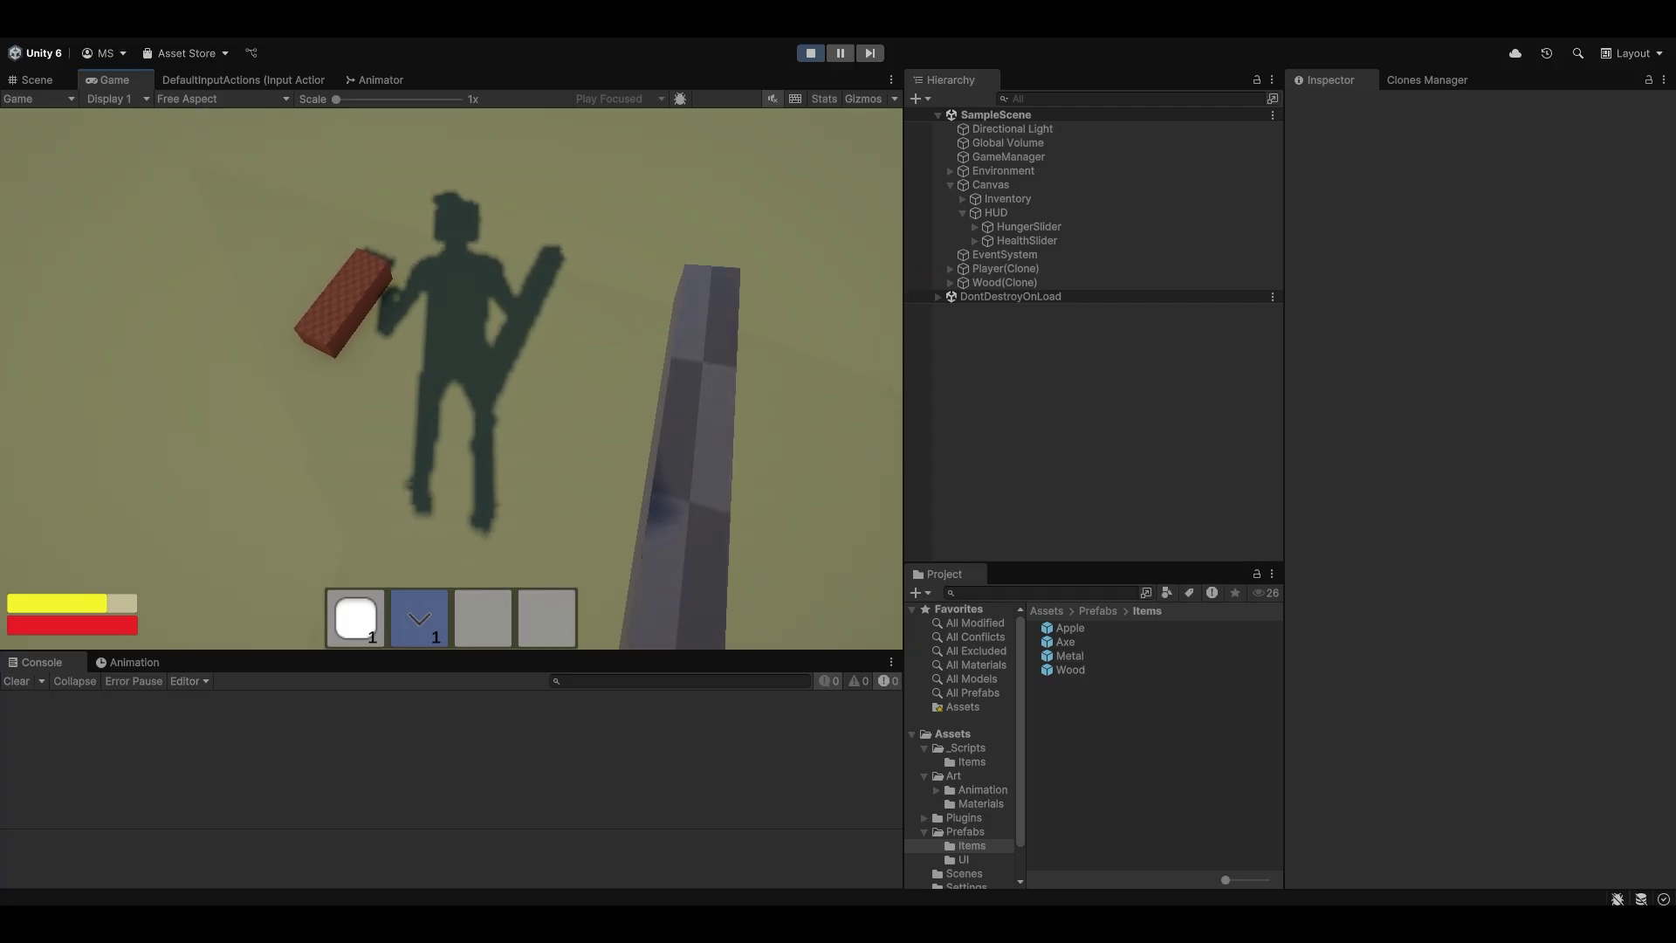
Drop the wood stack from the inventory and consume the food item in the first hotbar slot.
{"action": "key", "text": "Tab"}
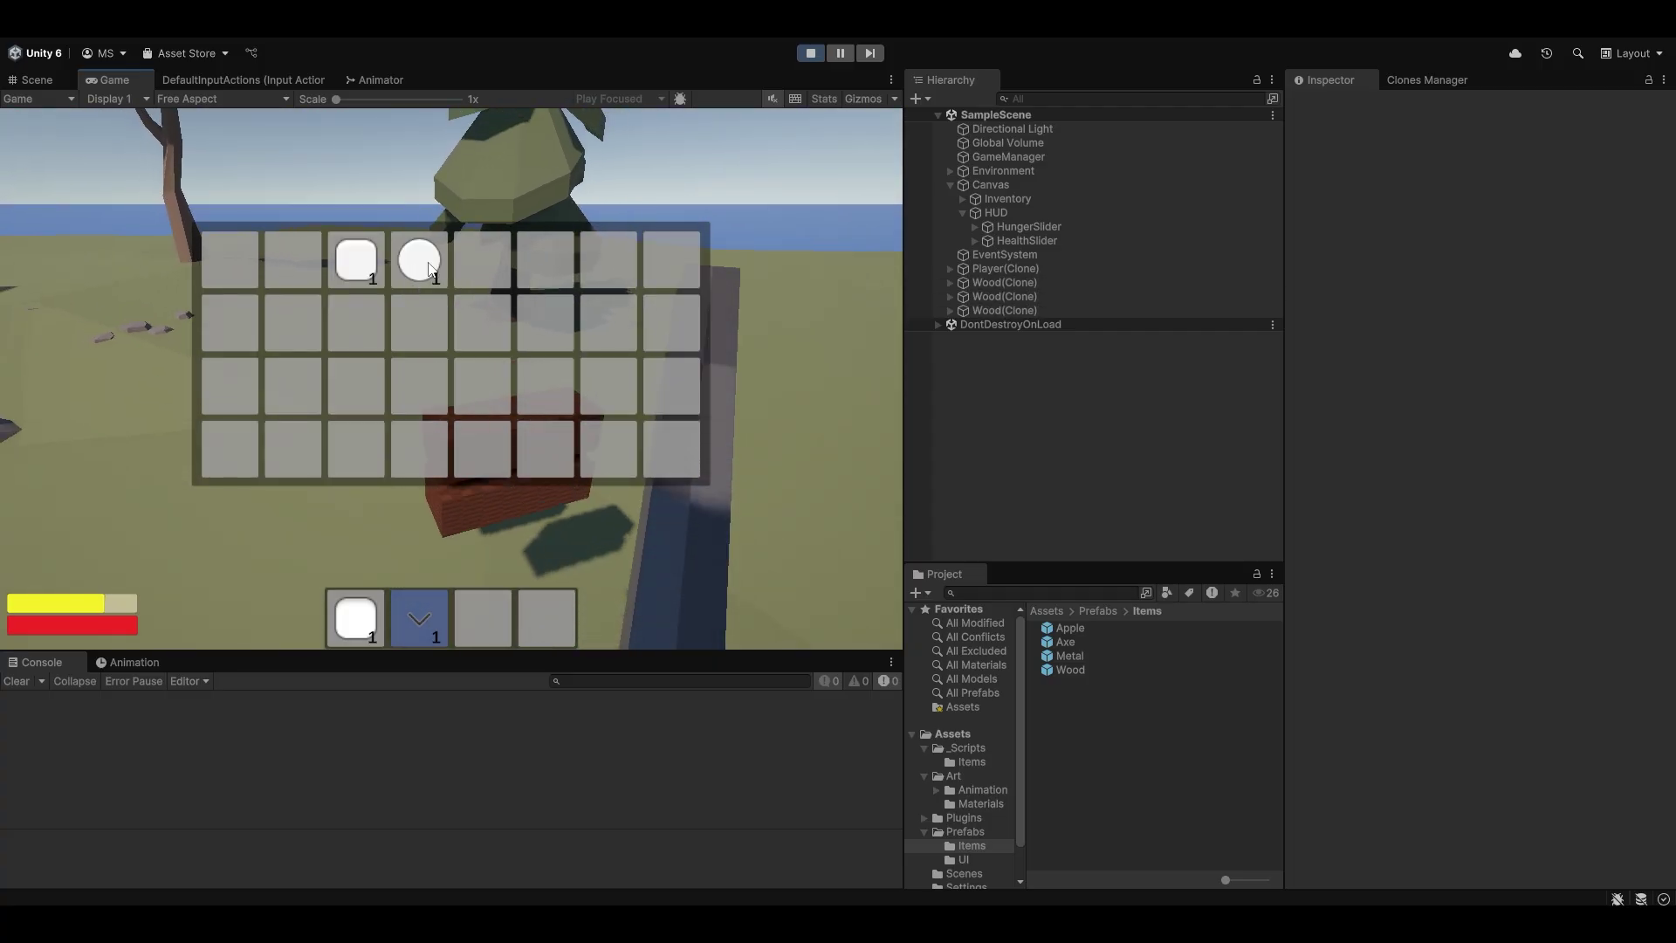
{"action": "key", "text": "Tab"}
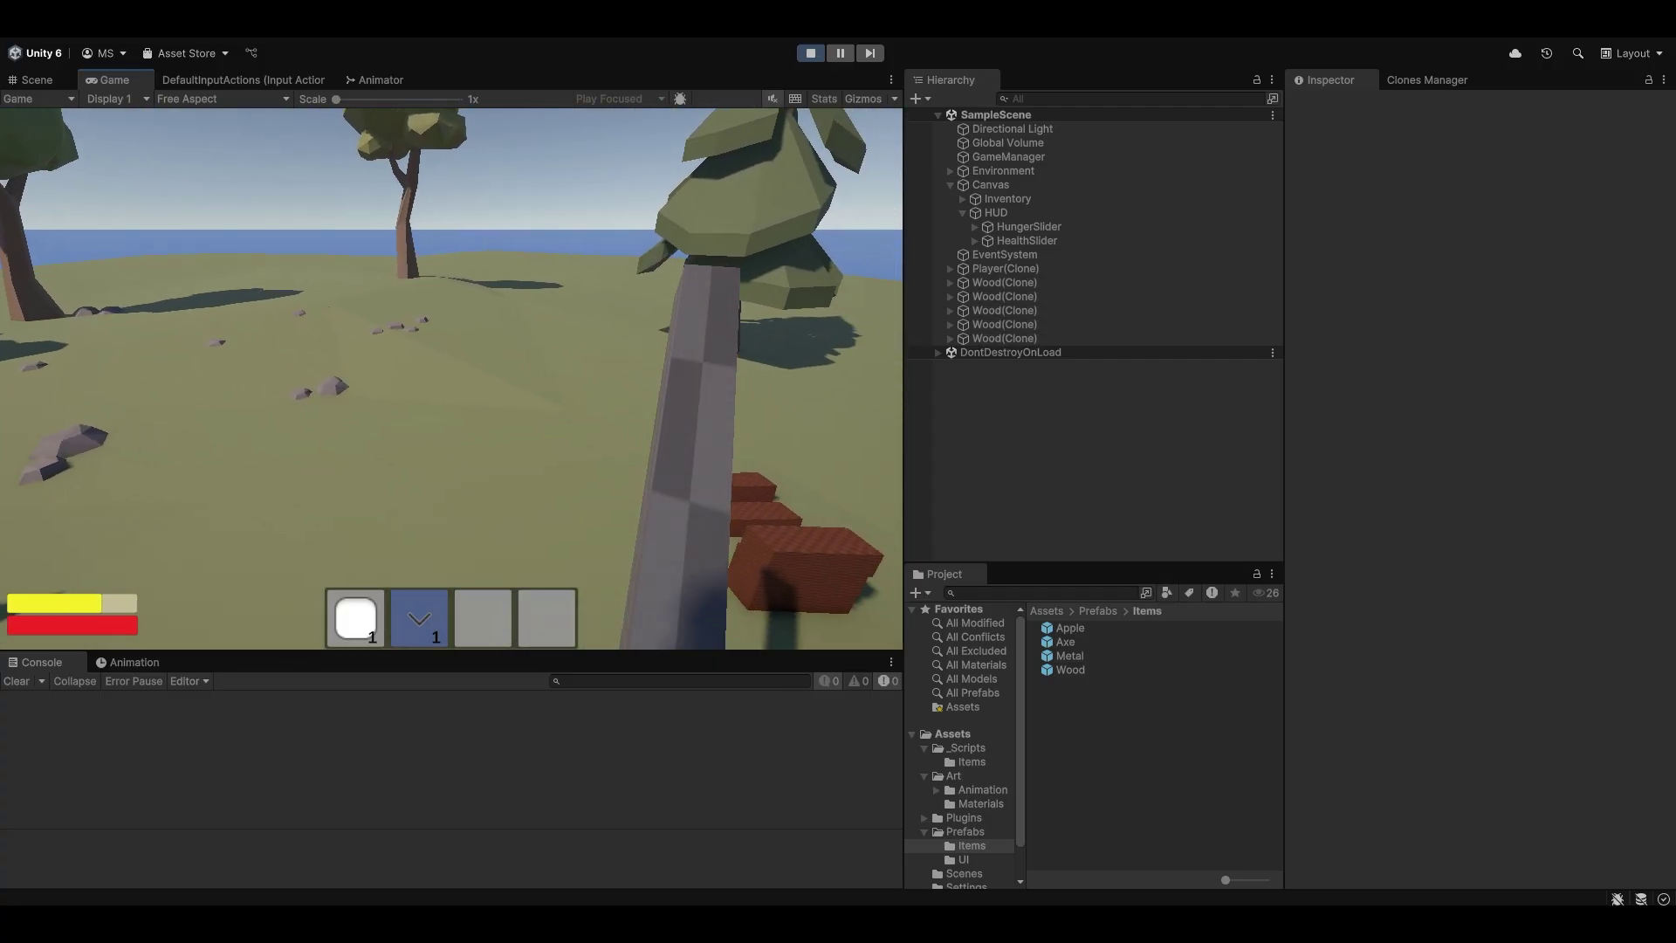
{"action": "key", "text": "1"}
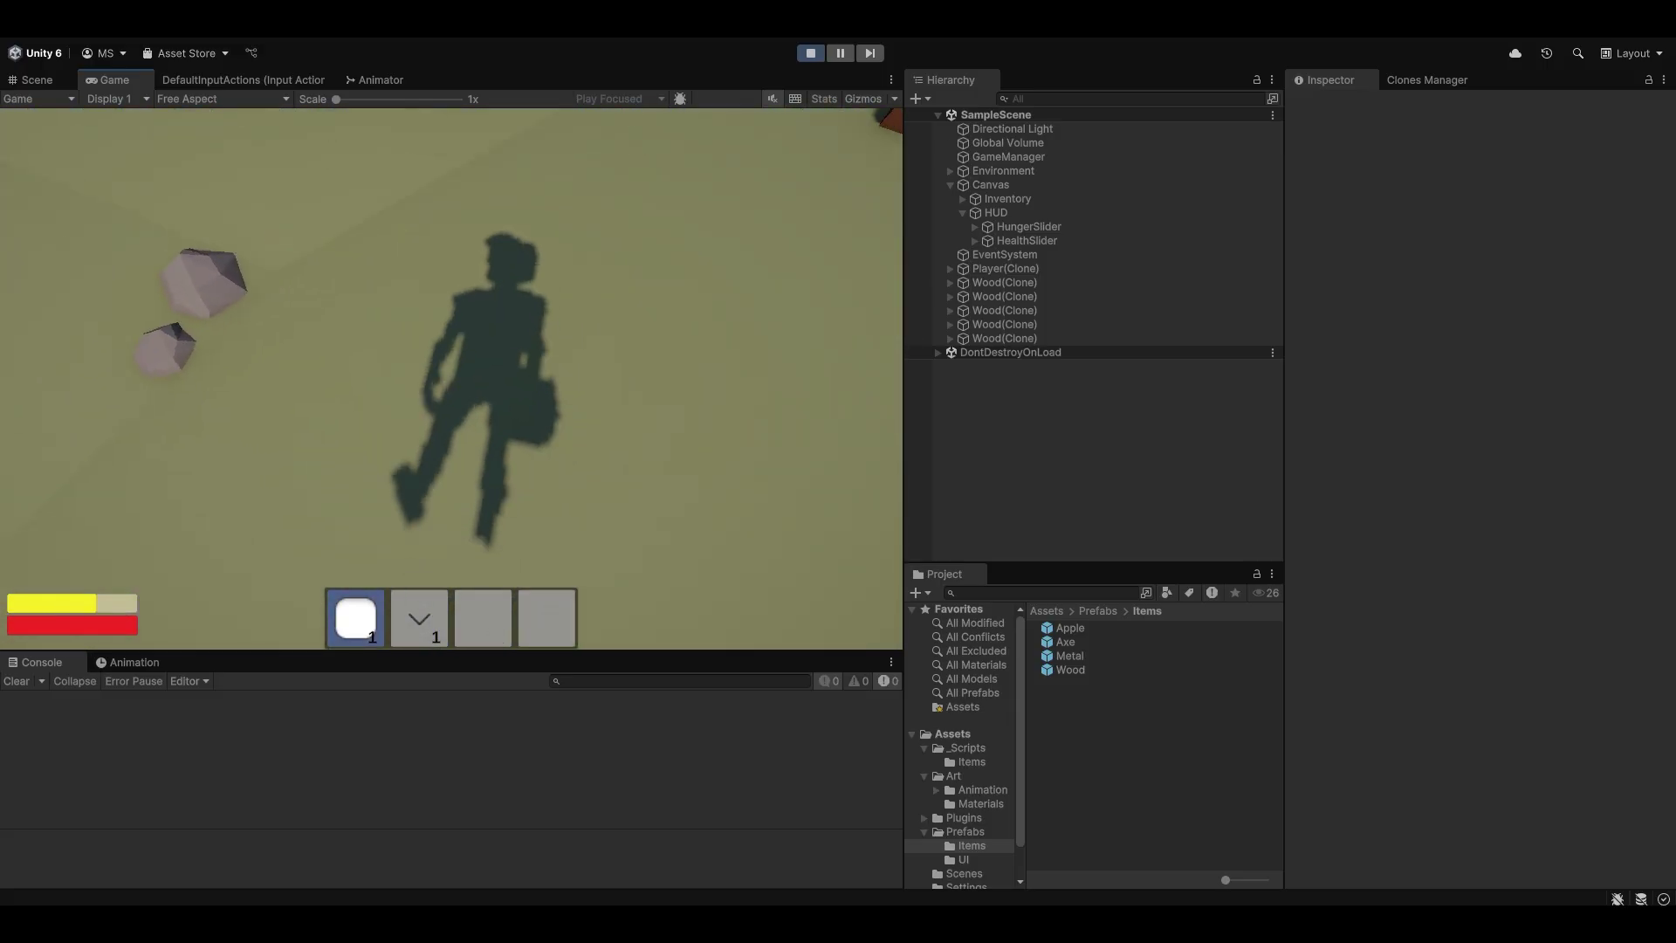
{"action": "left_click", "coordinate": [451, 378]}
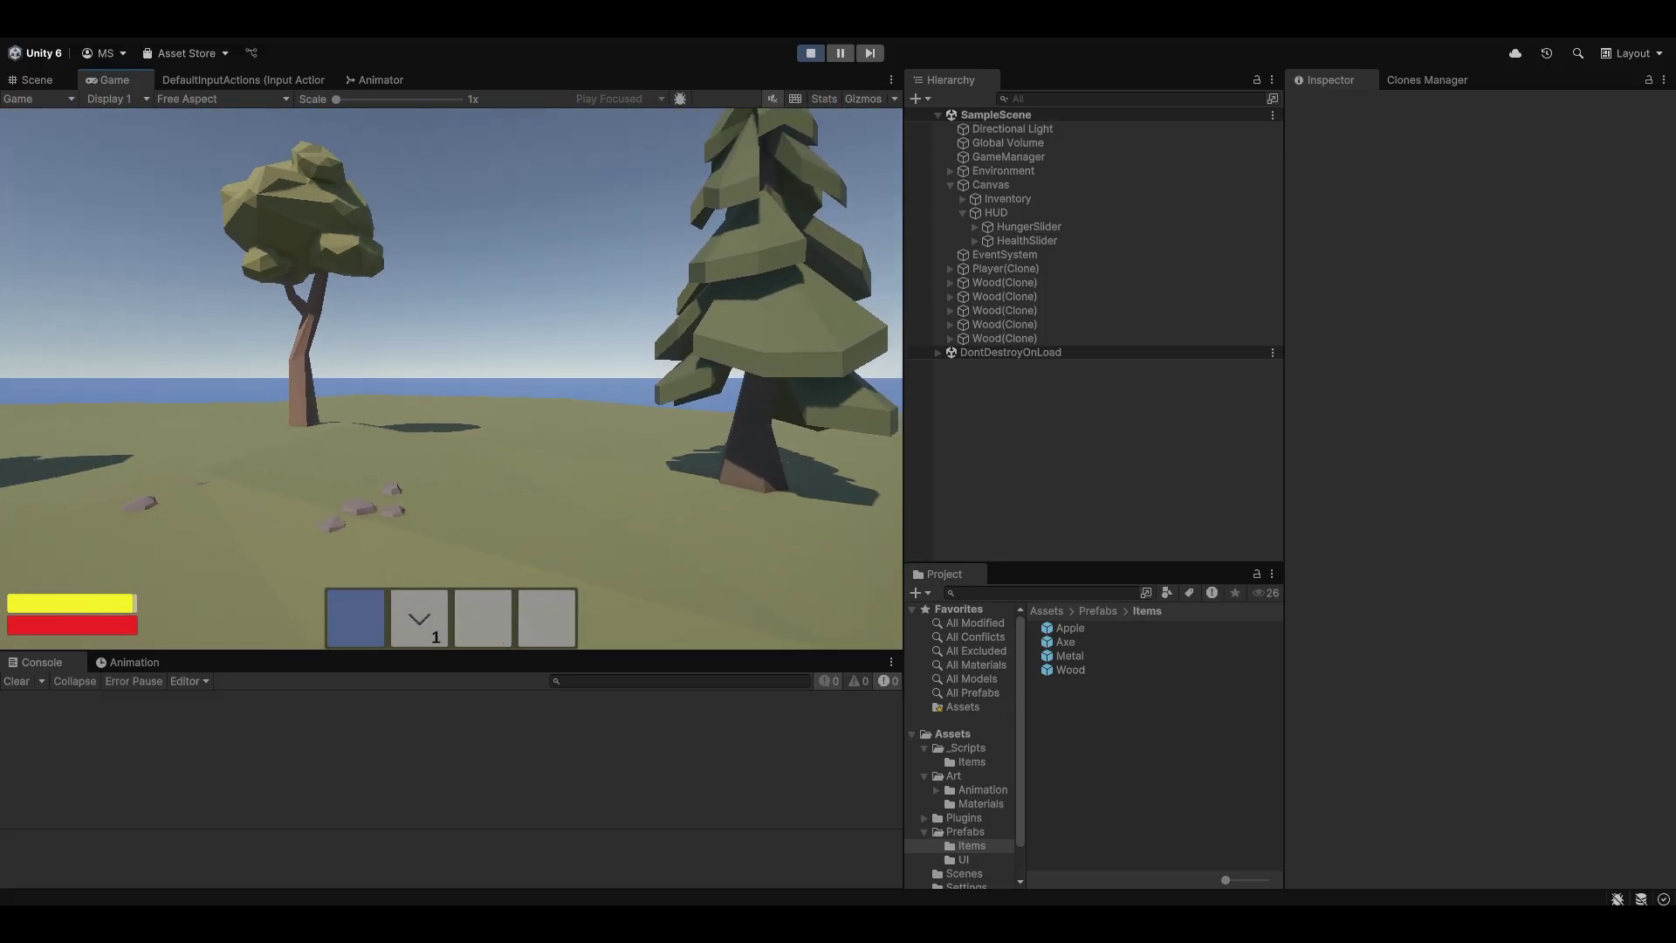
Equip the axe and collect all the wood pieces lying on the ground.
{"action": "key", "text": "2"}
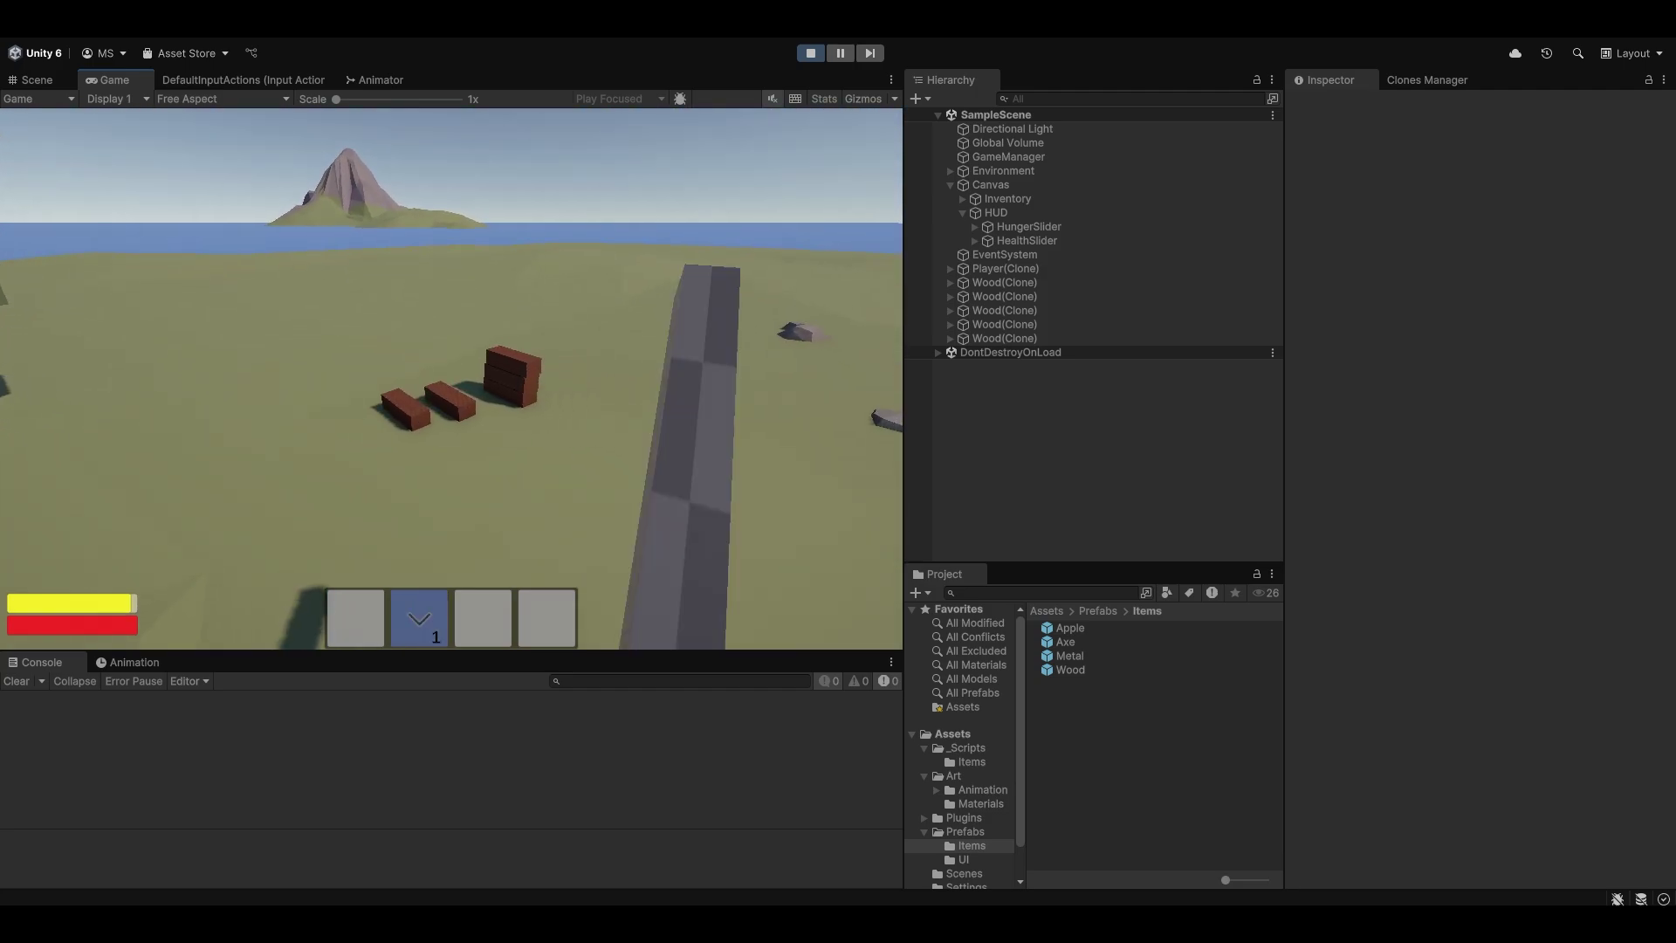
{"action": "key", "text": "w"}
{"action": "key", "text": "e"}
{"action": "key", "text": "e"}
{"action": "key", "text": "e"}
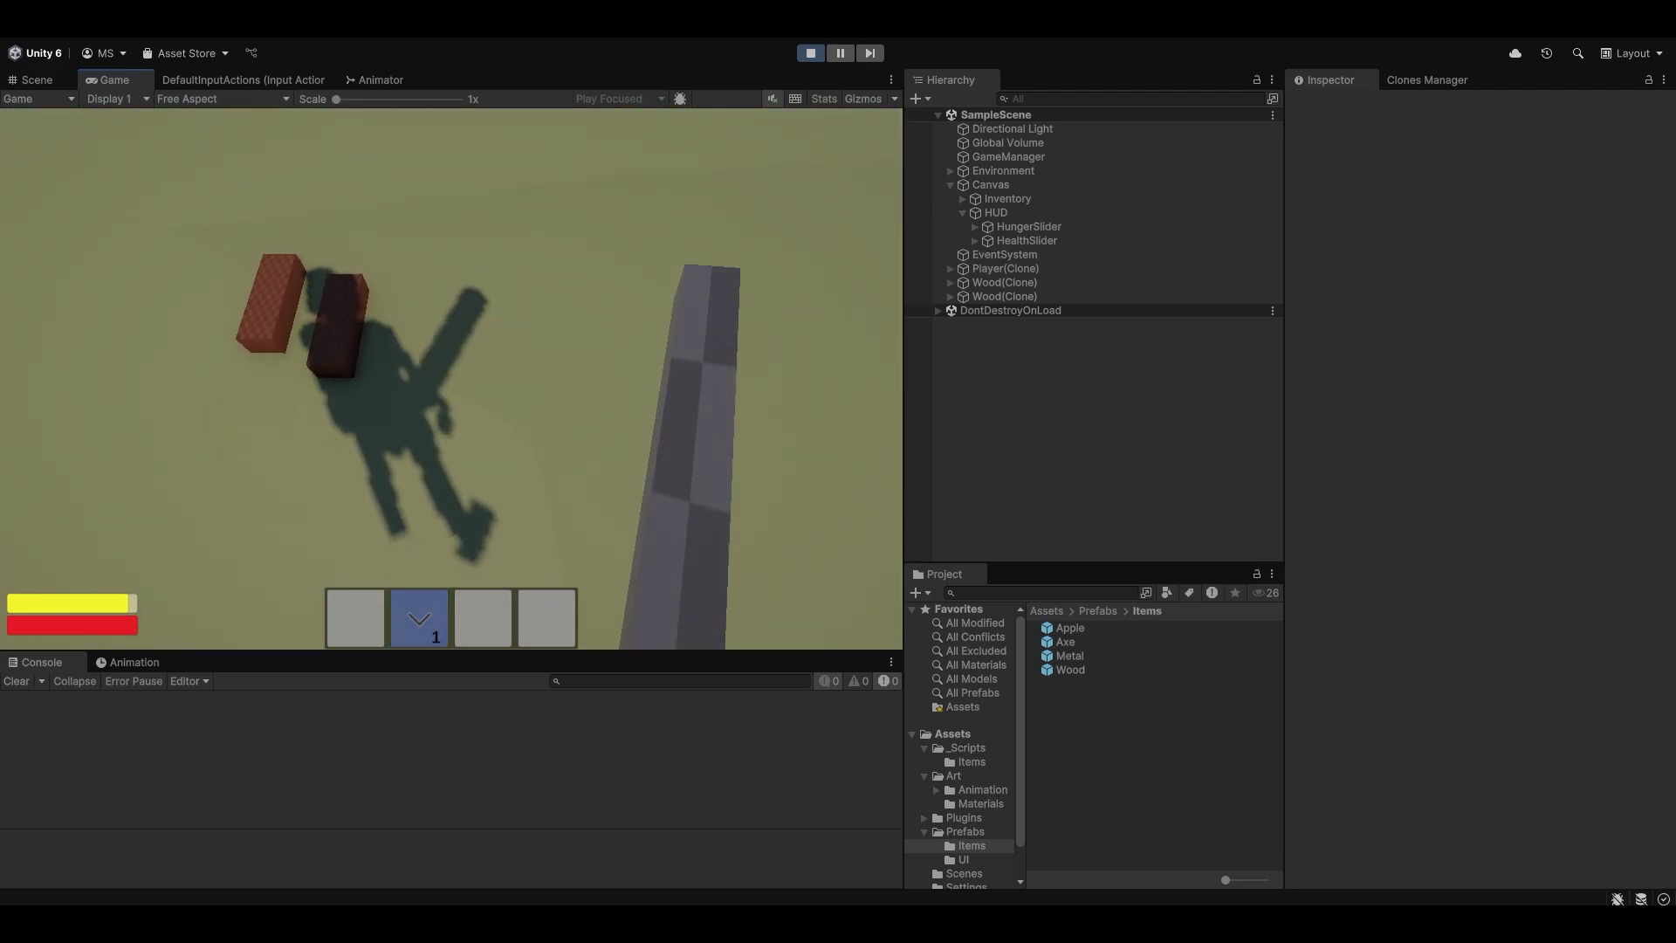
{"action": "key", "text": "e"}
{"action": "key", "text": "e"}
Walk around the island with the axe equipped to examine the movement and the axe swing.
{"action": "key", "text": "w"}
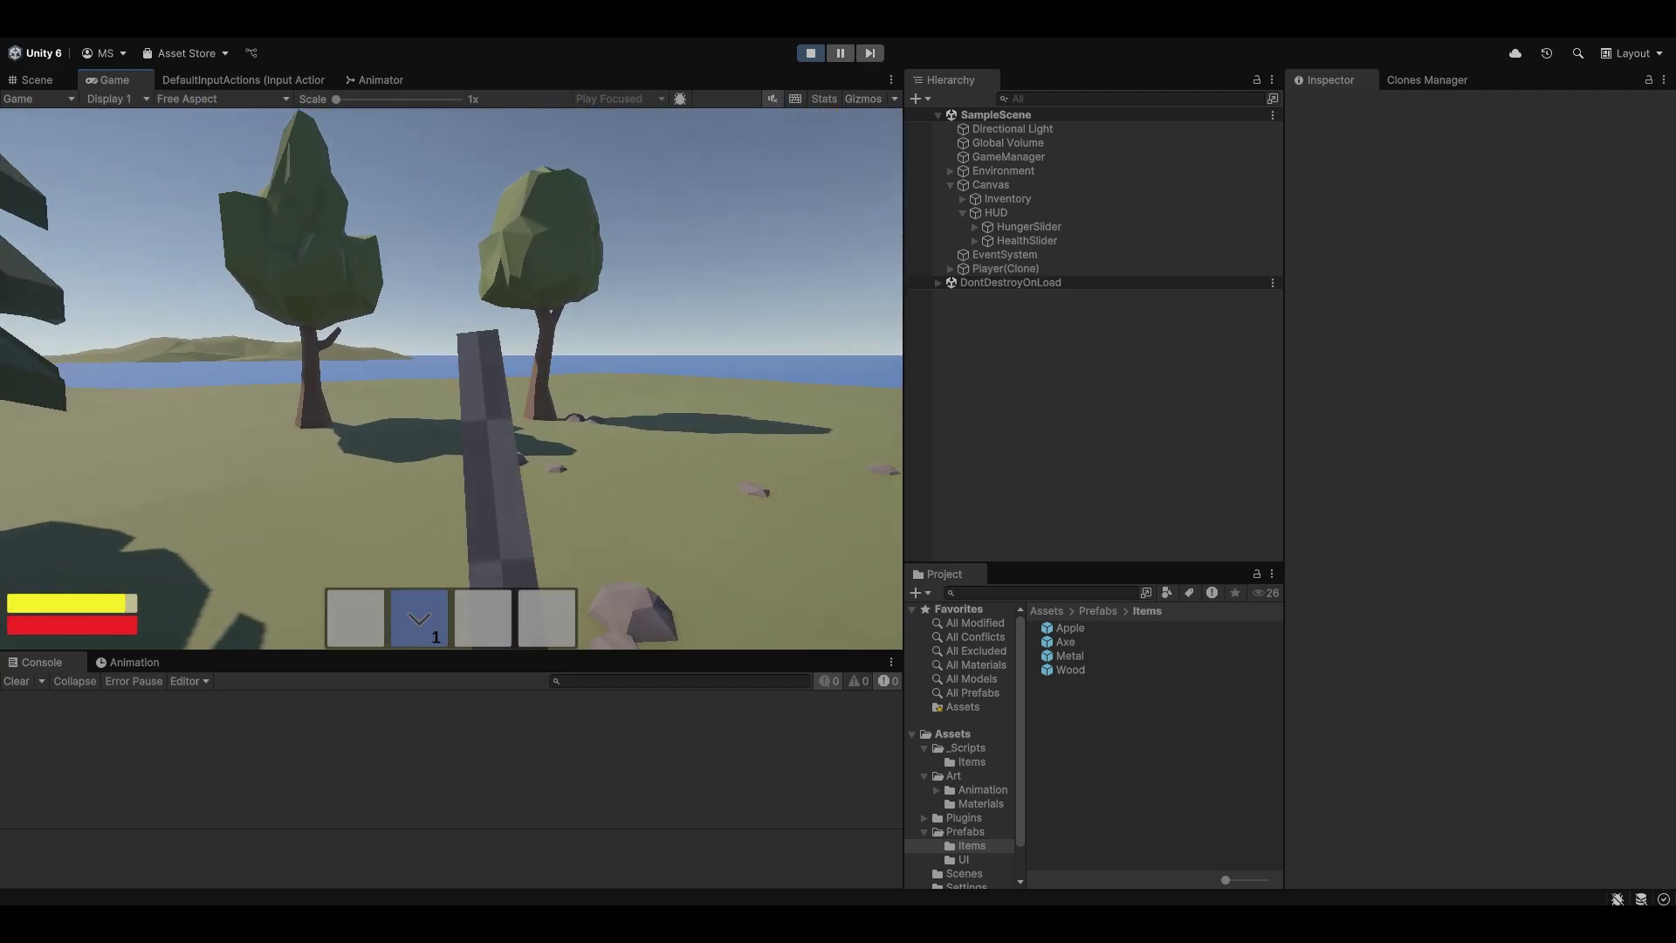
{"action": "key", "text": "w"}
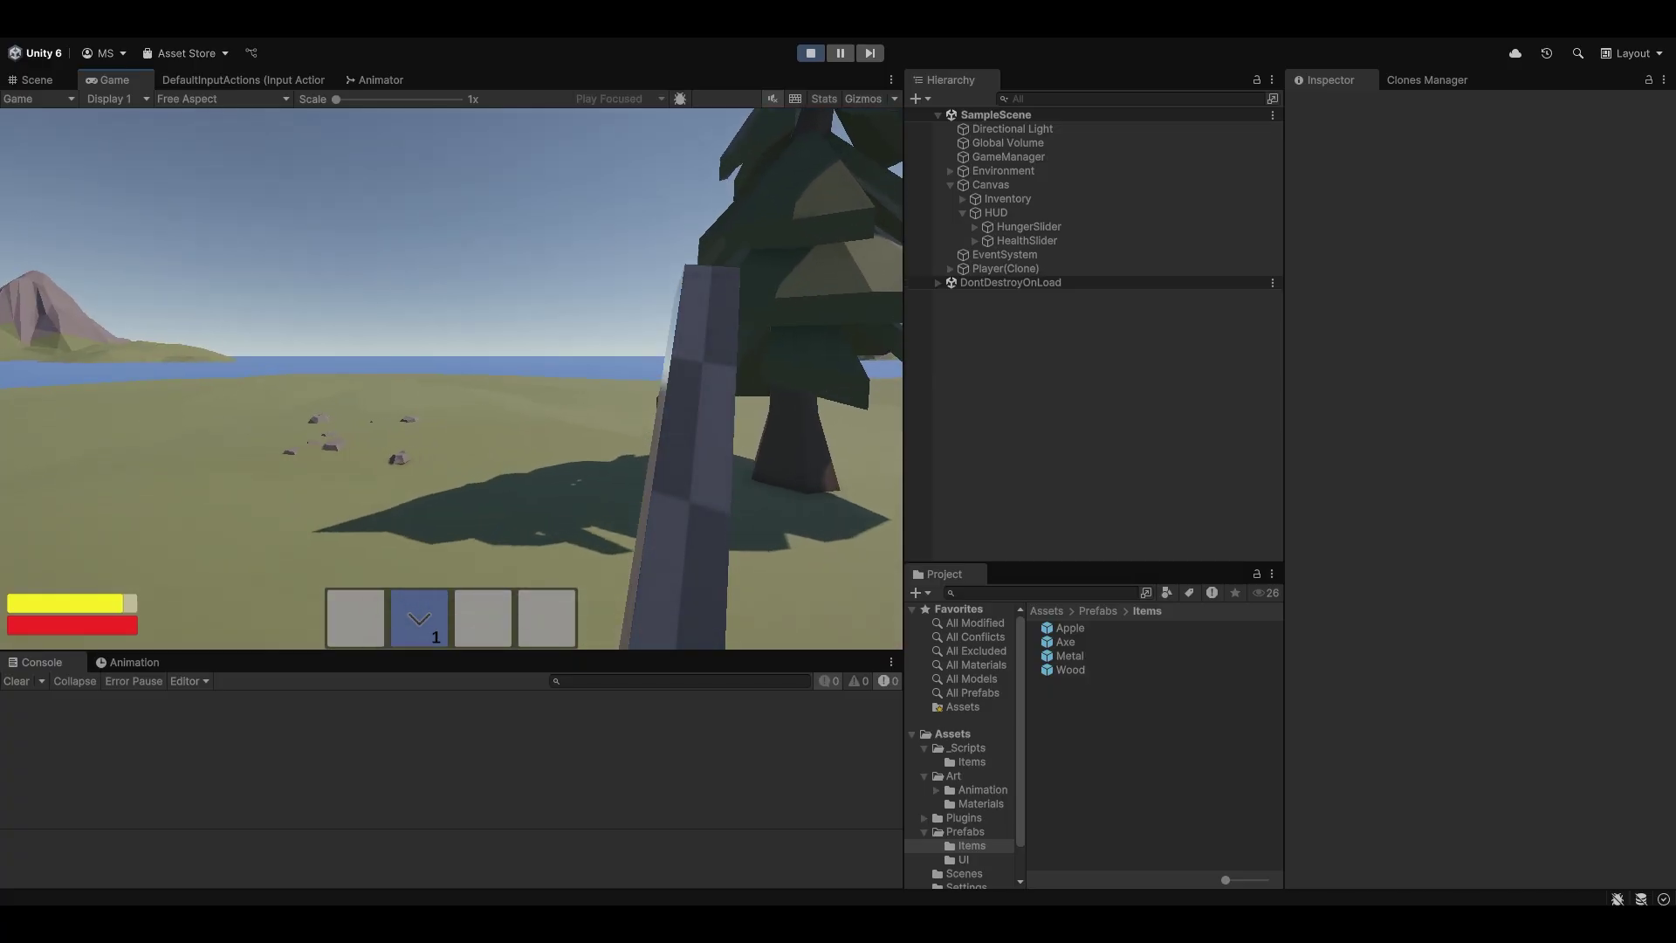
{"action": "key", "text": "w"}
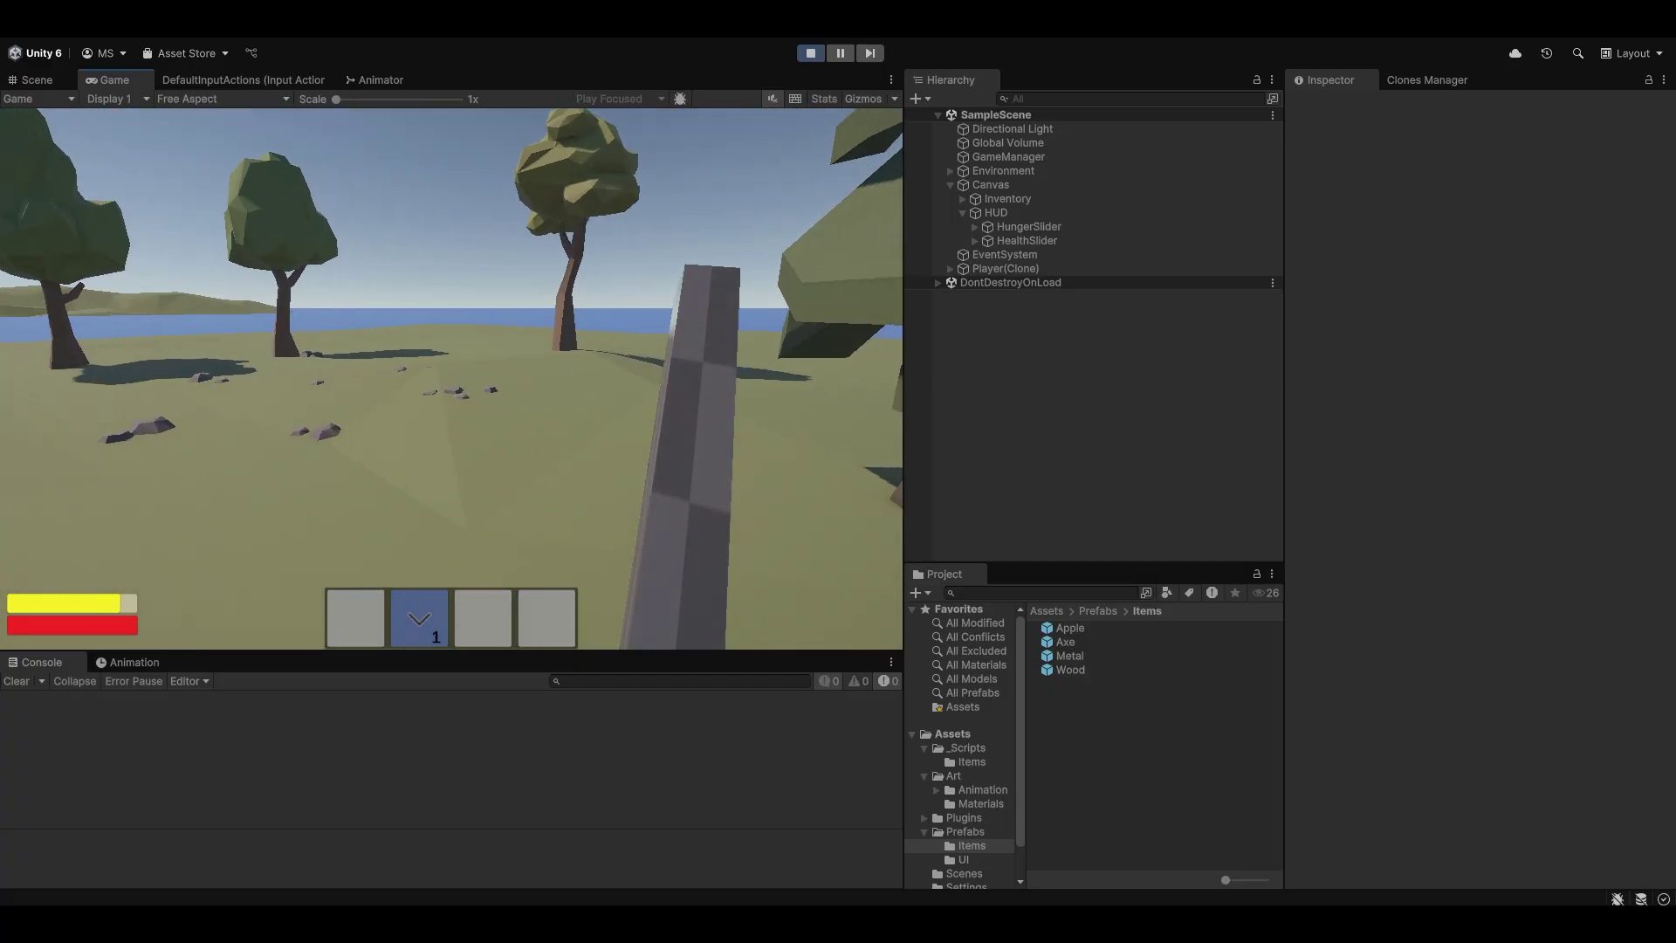
{"action": "key", "text": "w"}
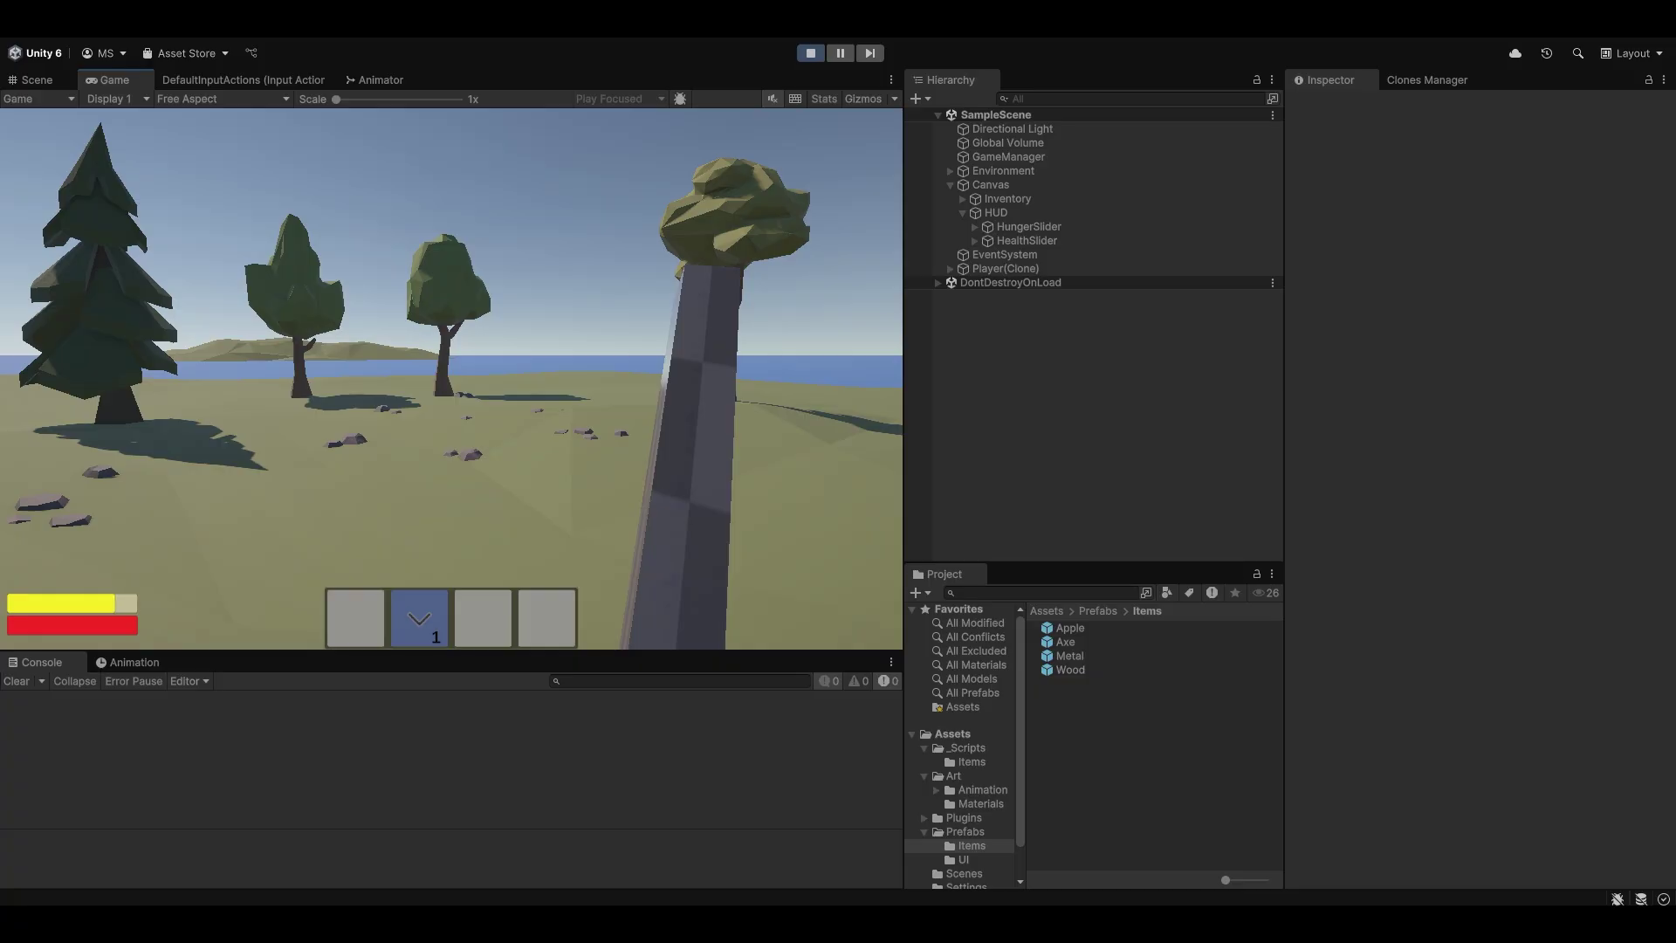
{"action": "left_click", "coordinate": [451, 378]}
{"action": "key", "text": "w"}
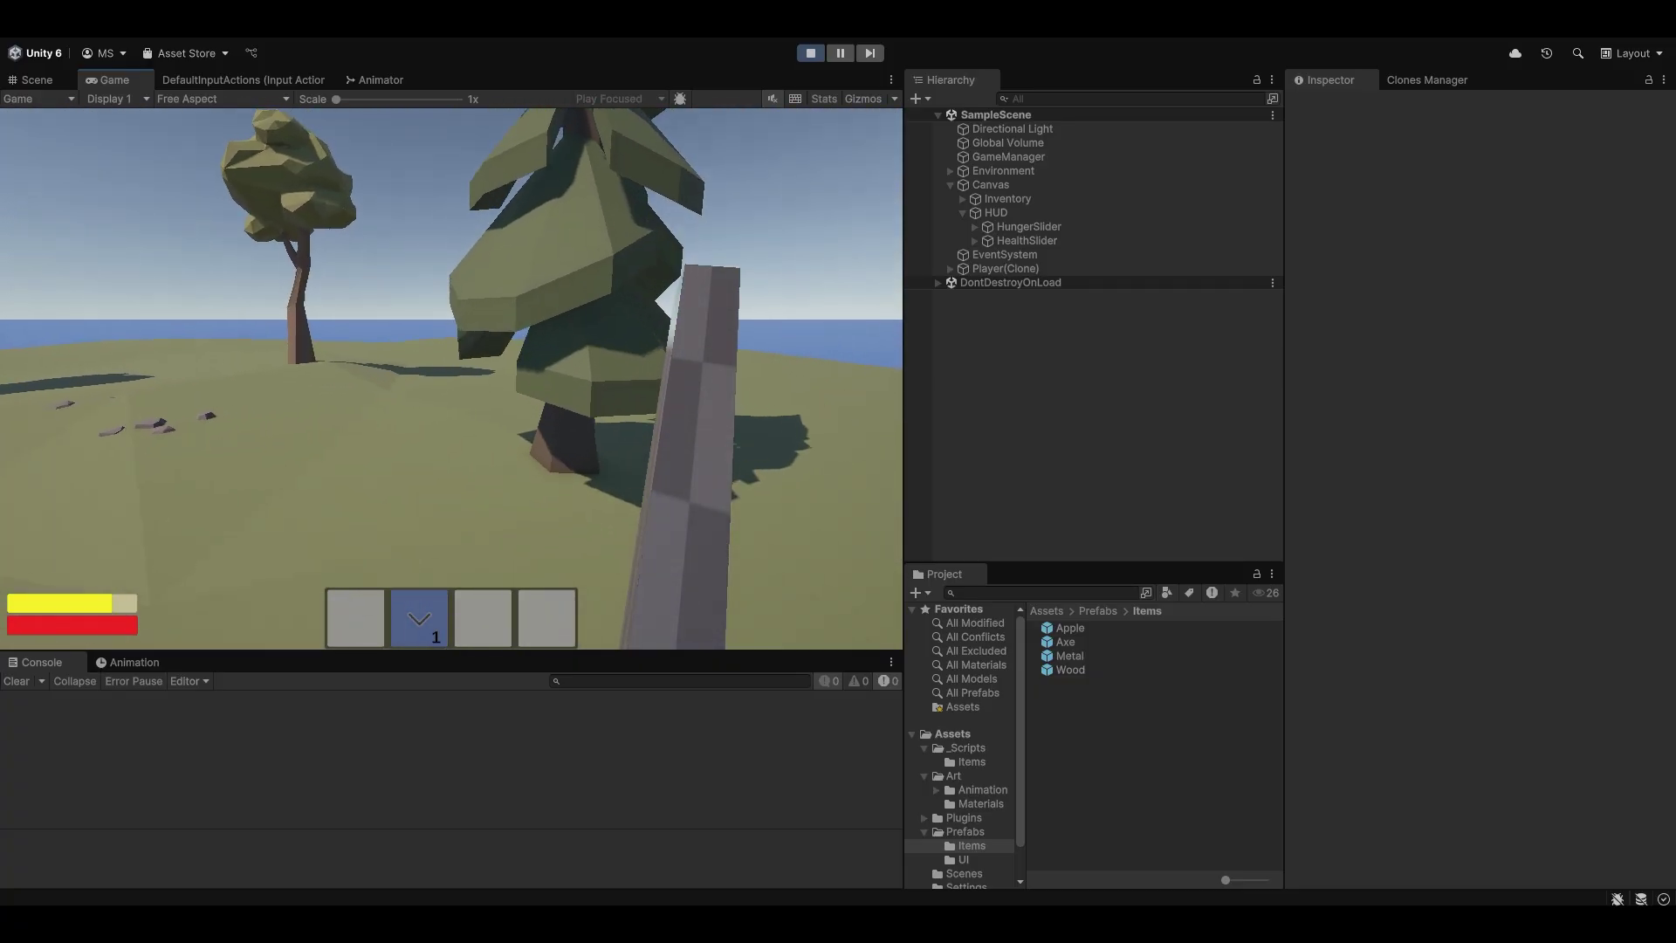
{"action": "key", "text": "w"}
{"action": "key", "text": "w"}
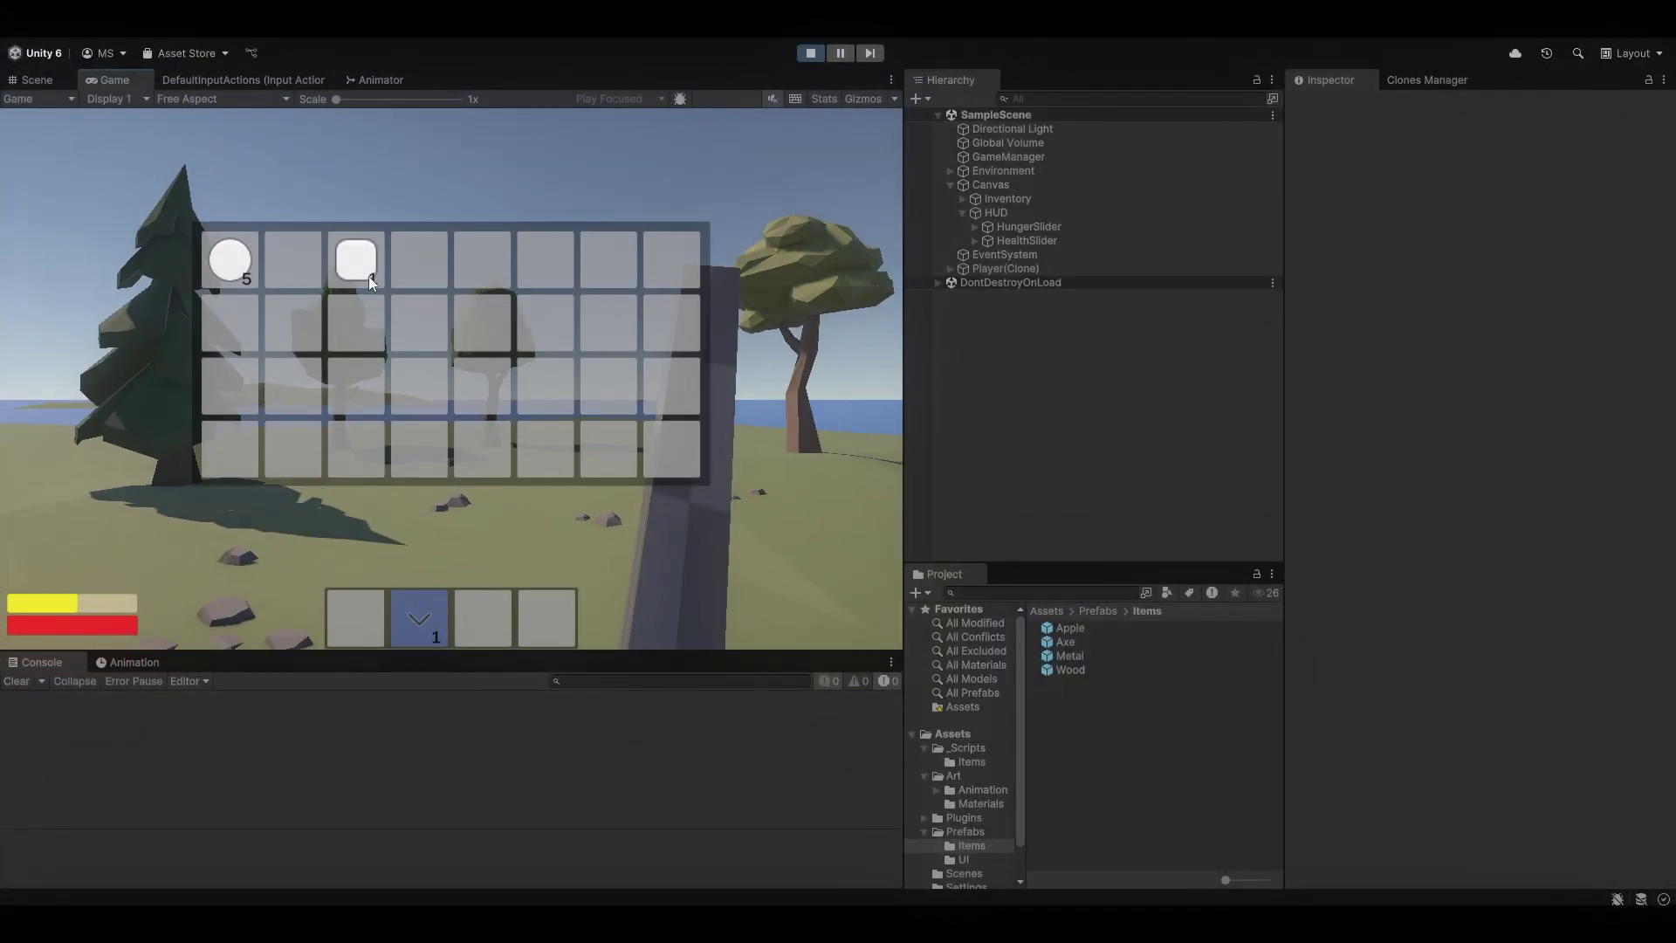
Move the square item to the first hotbar slot and the wood stack to the third, then equip the wood.
{"action": "left_click_drag", "start_coordinate": [369, 276], "coordinate": [351, 627]}
{"action": "left_click_drag", "start_coordinate": [229, 259], "coordinate": [493, 625]}
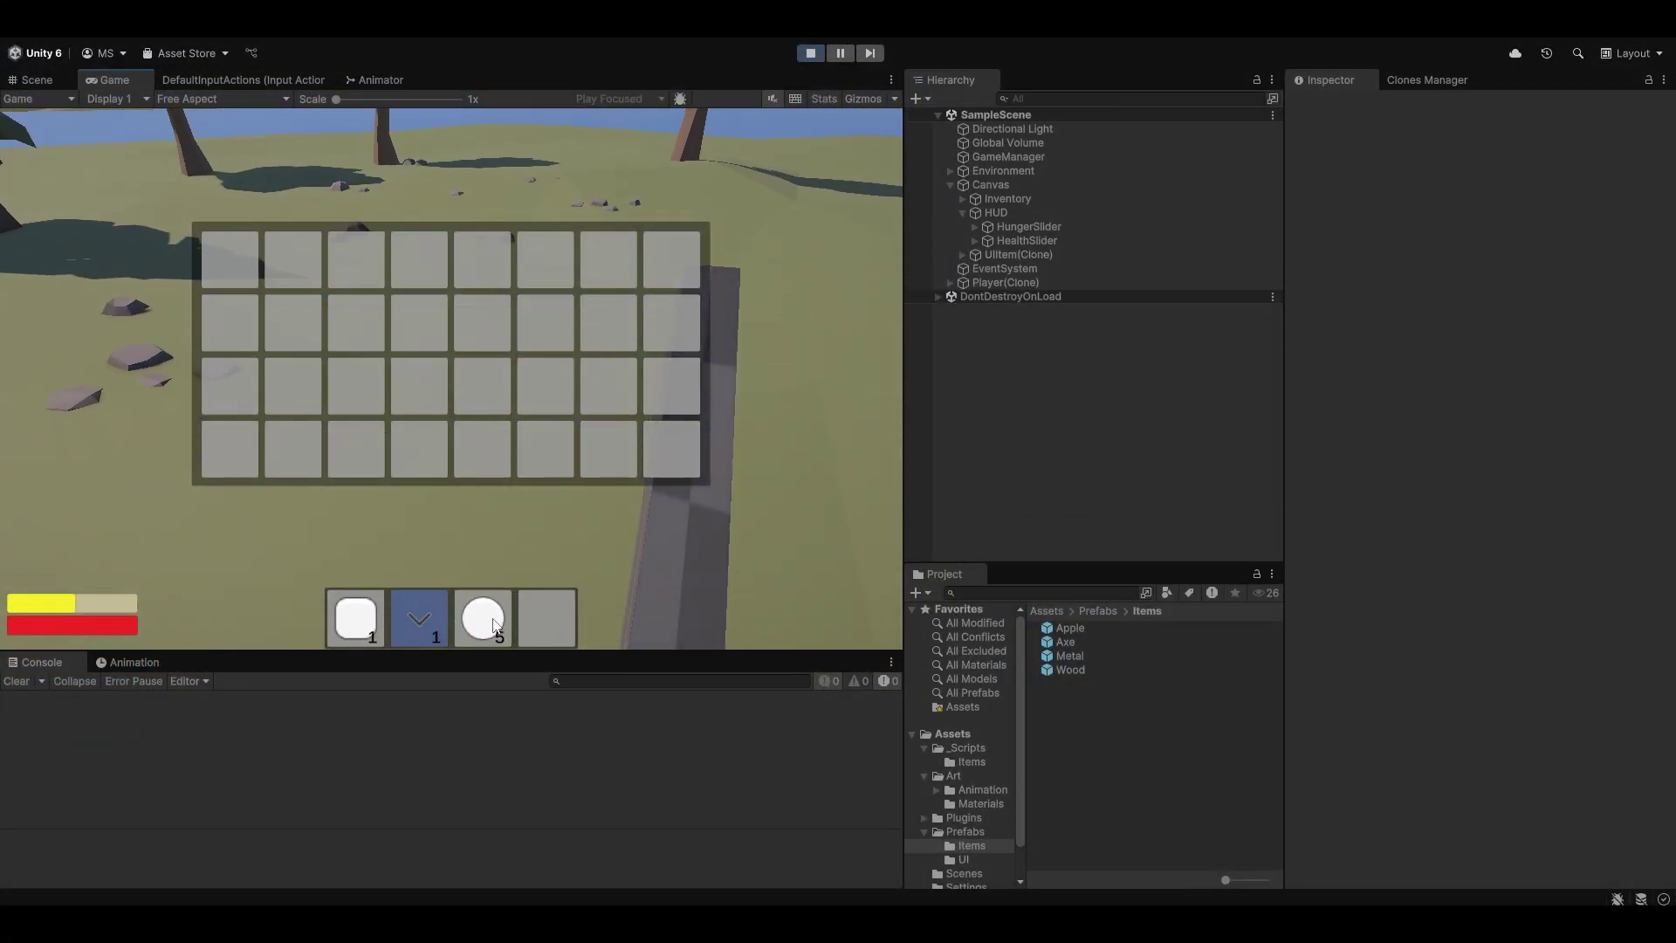
{"action": "key", "text": "Tab"}
{"action": "key", "text": "1"}
{"action": "key", "text": "3"}
Drop all five wood pieces one by one from the third hotbar slot and close the inventory.
{"action": "key", "text": "Tab"}
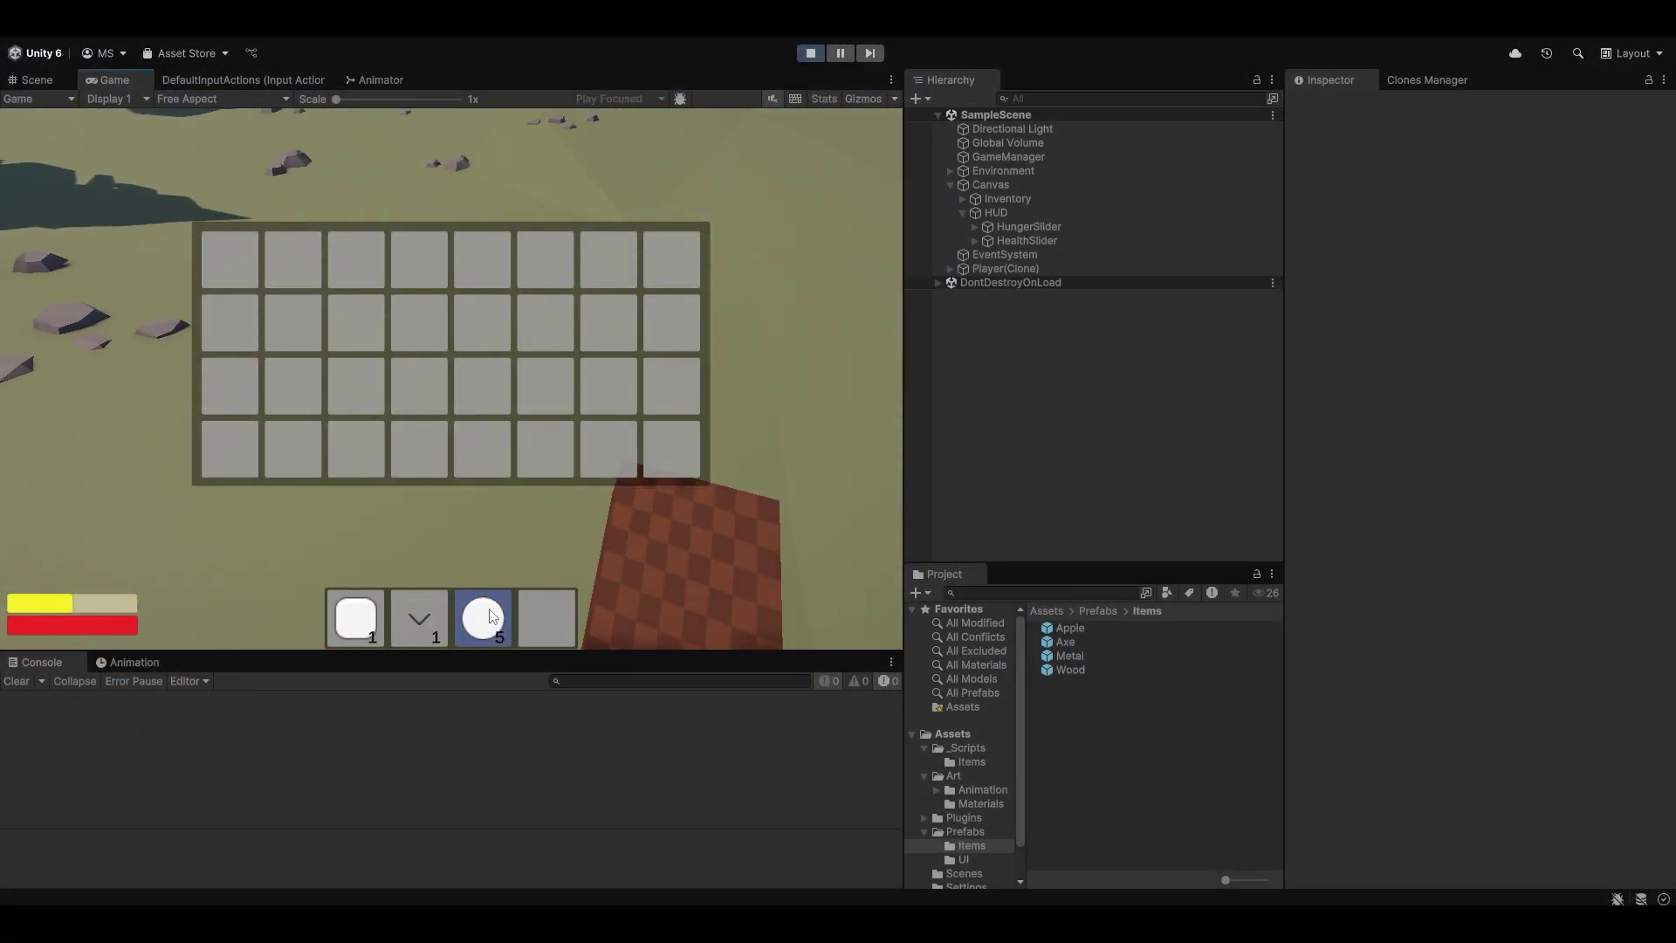
{"action": "right_click", "coordinate": [492, 618]}
{"action": "right_click", "coordinate": [492, 617]}
{"action": "right_click", "coordinate": [492, 617]}
{"action": "right_click", "coordinate": [492, 617]}
{"action": "right_click", "coordinate": [492, 618]}
{"action": "key", "text": "Tab"}
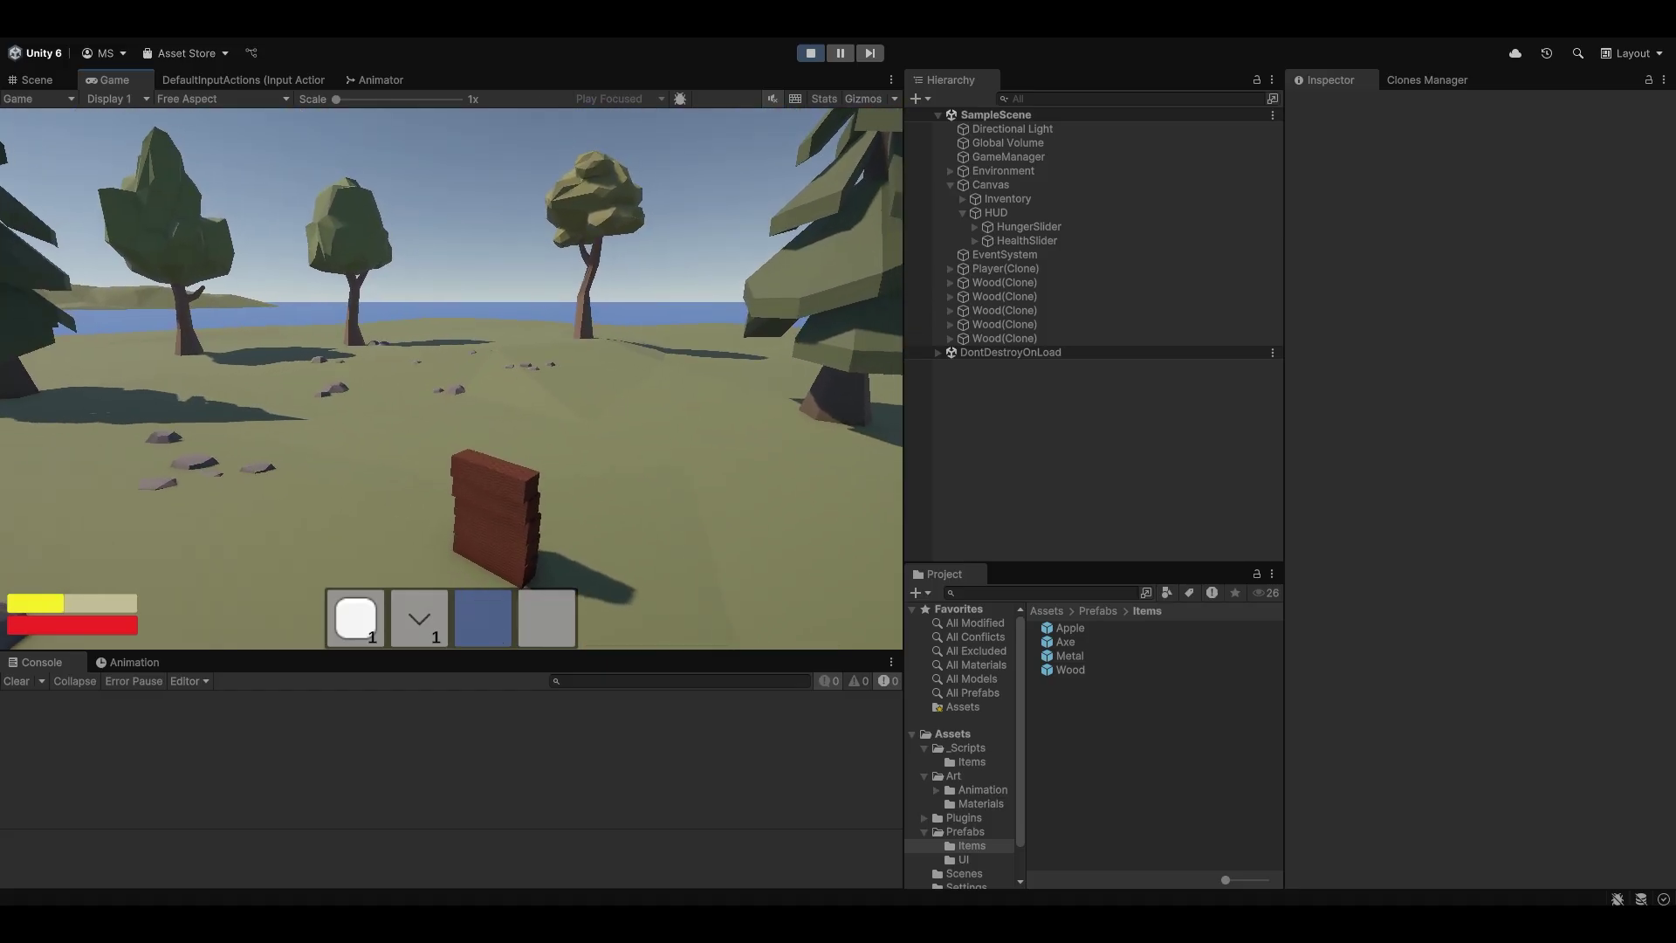
Equip the axe from the second hotbar slot and try it out while walking among the trees.
{"action": "key", "text": "2"}
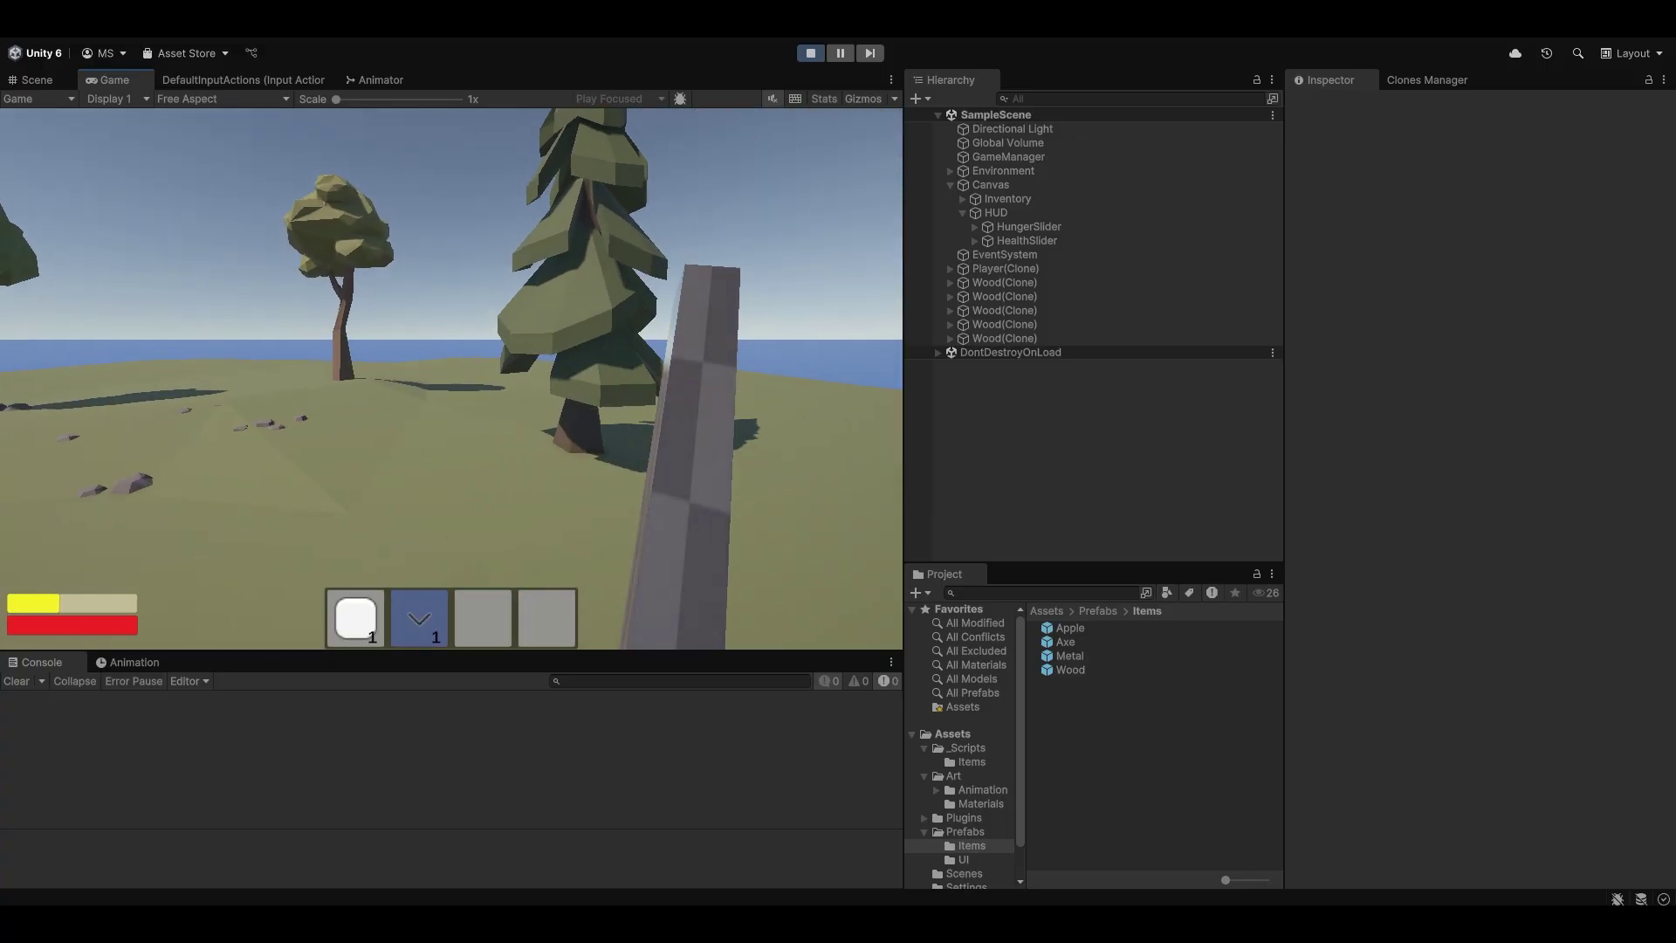
{"action": "key", "text": "w"}
{"action": "key", "text": "s"}
{"action": "key", "text": "w"}
{"action": "left_click", "coordinate": [452, 379]}
{"action": "key", "text": "s"}
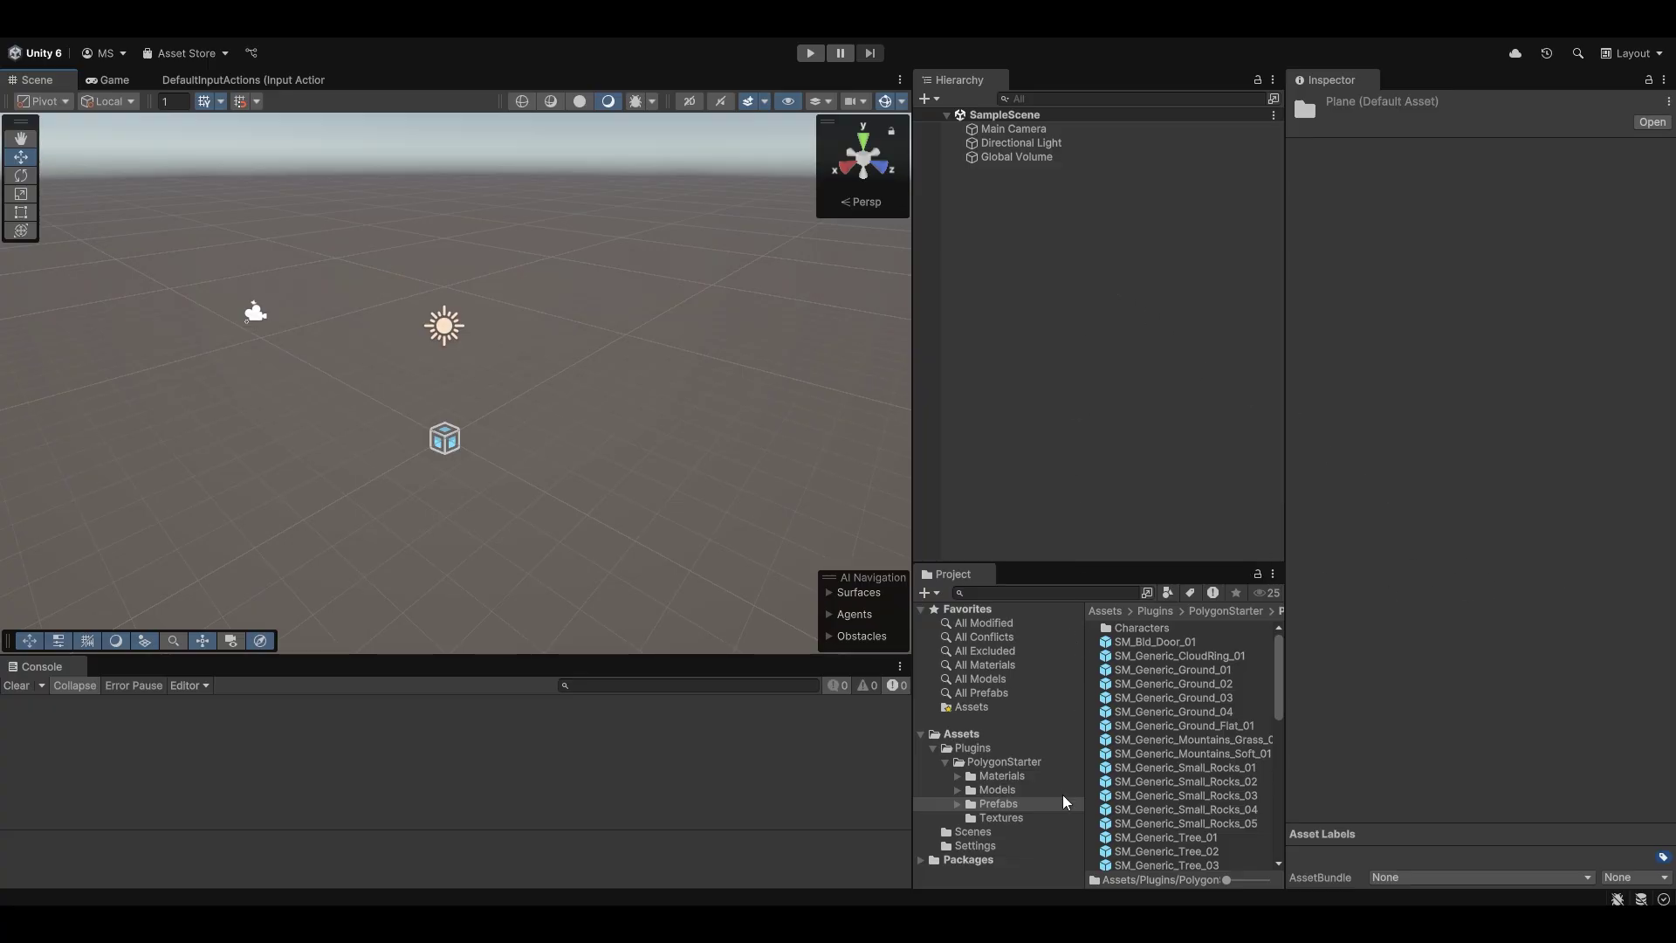
Convert the materials PolygonStarter_Mat_01 to PolygonStarter_Mat_04 in the PolygonStarter Materials folder to URP.
{"action": "left_click", "coordinate": [1007, 763]}
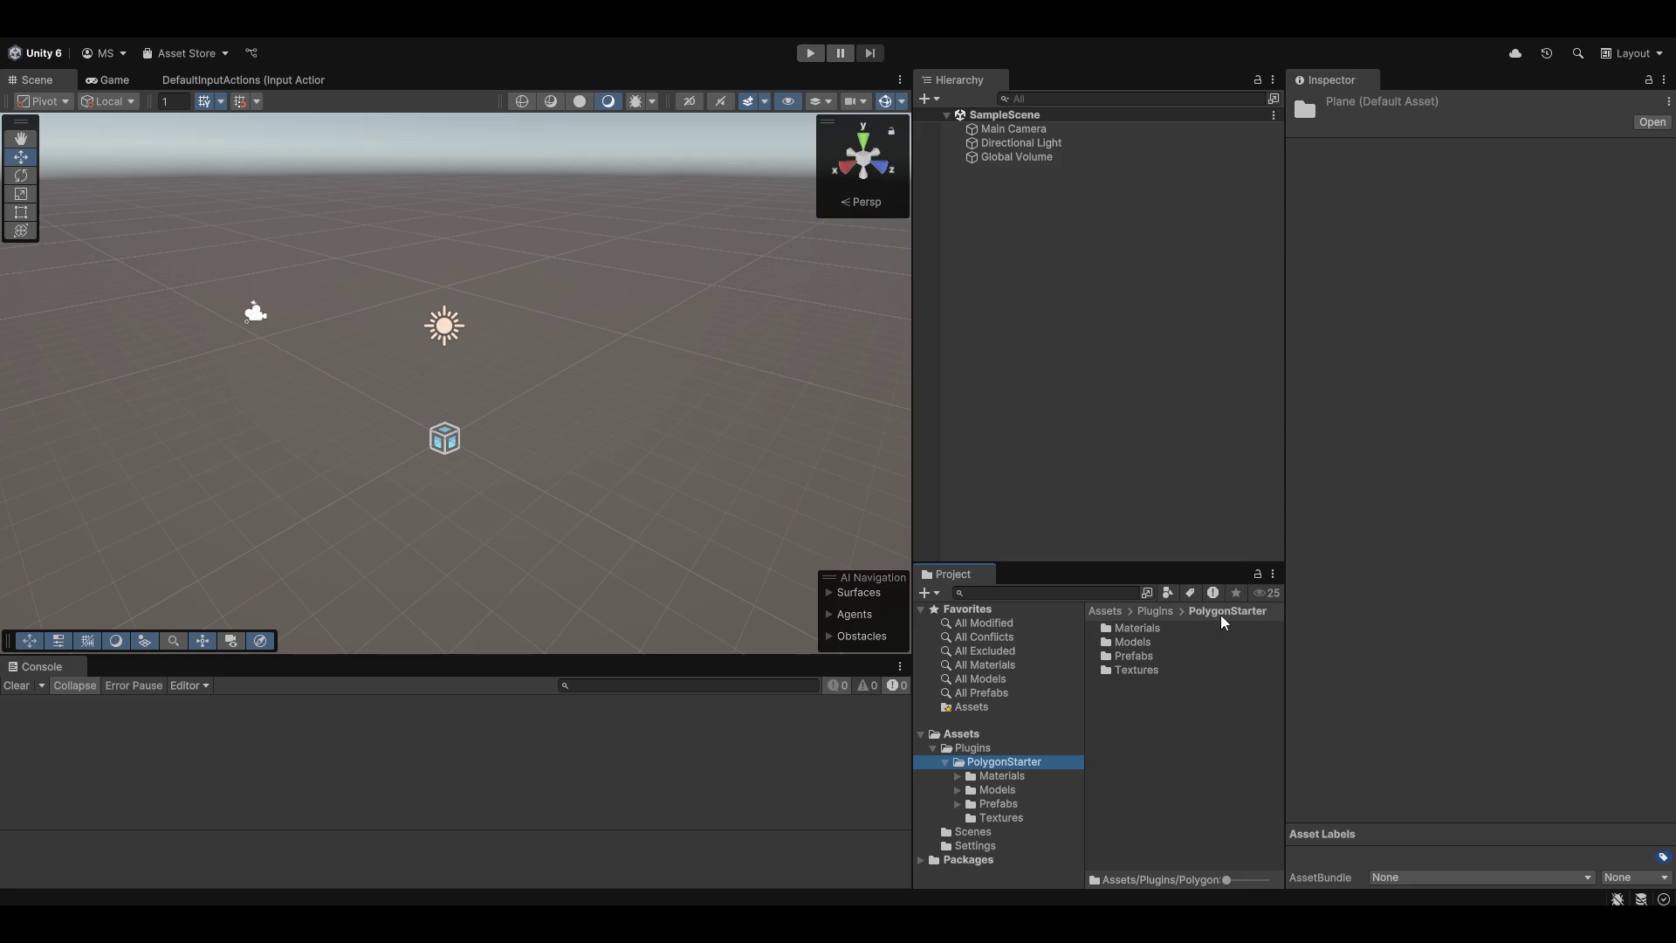
{"action": "double_click", "coordinate": [1170, 628]}
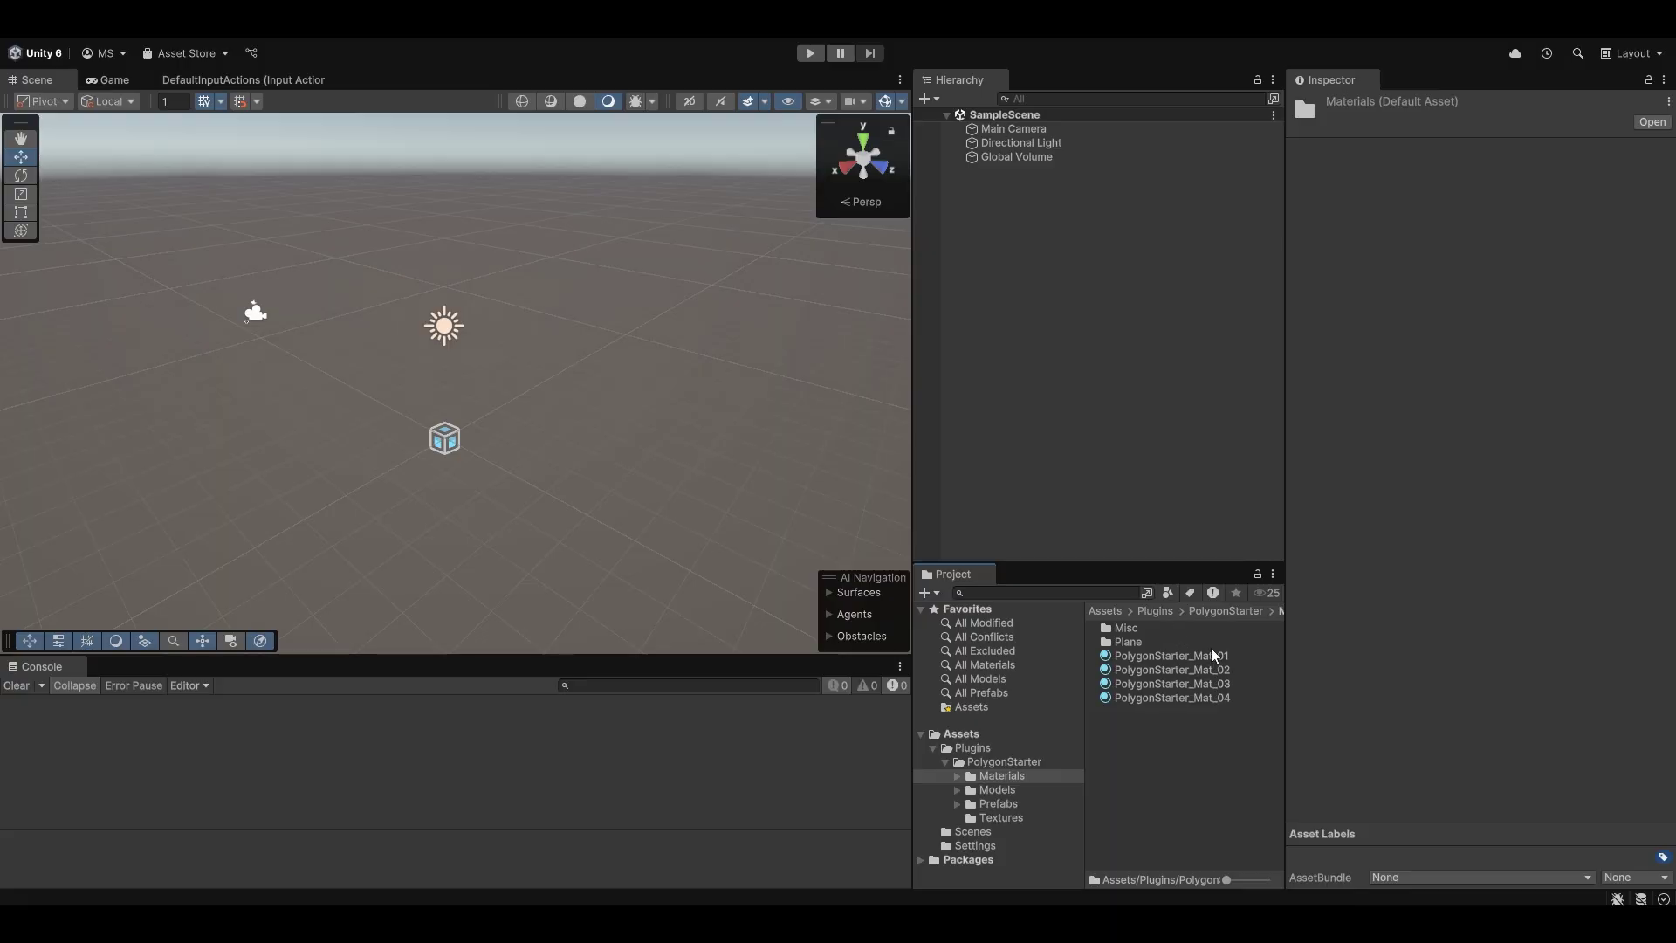
{"action": "left_click", "coordinate": [1170, 655]}
{"action": "left_click", "coordinate": [1179, 697], "text": "shift"}
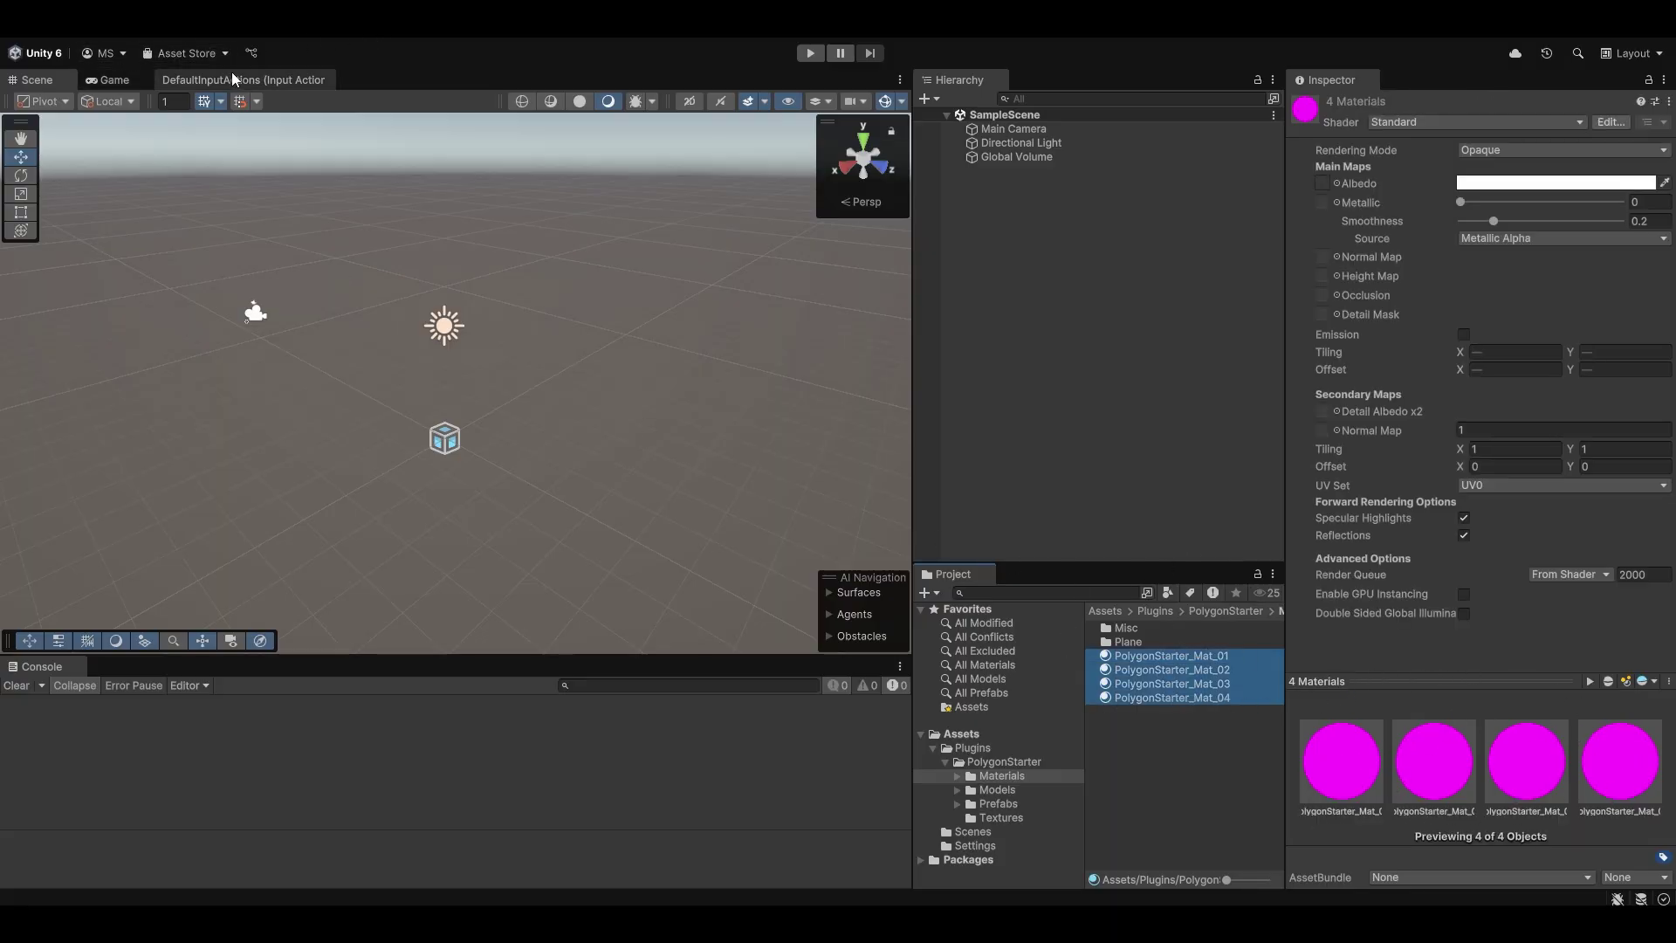
{"action": "left_click", "coordinate": [37, 36]}
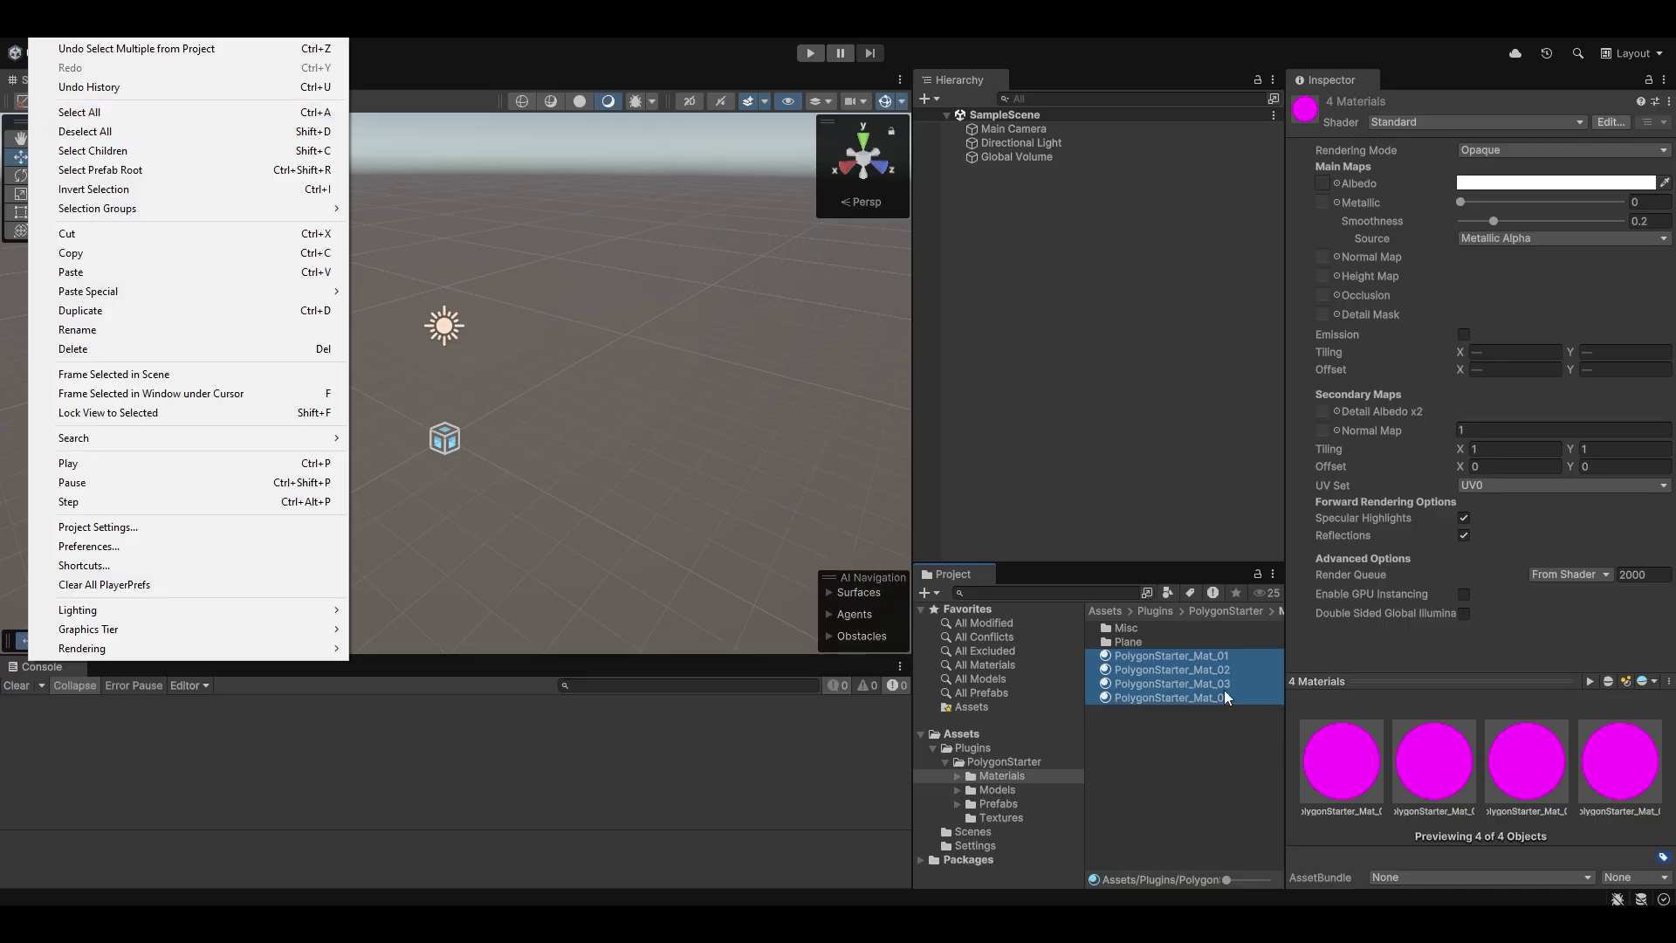
{"action": "mouse_move", "coordinate": [140, 661]}
{"action": "mouse_move", "coordinate": [465, 677]}
{"action": "left_click", "coordinate": [646, 674]}
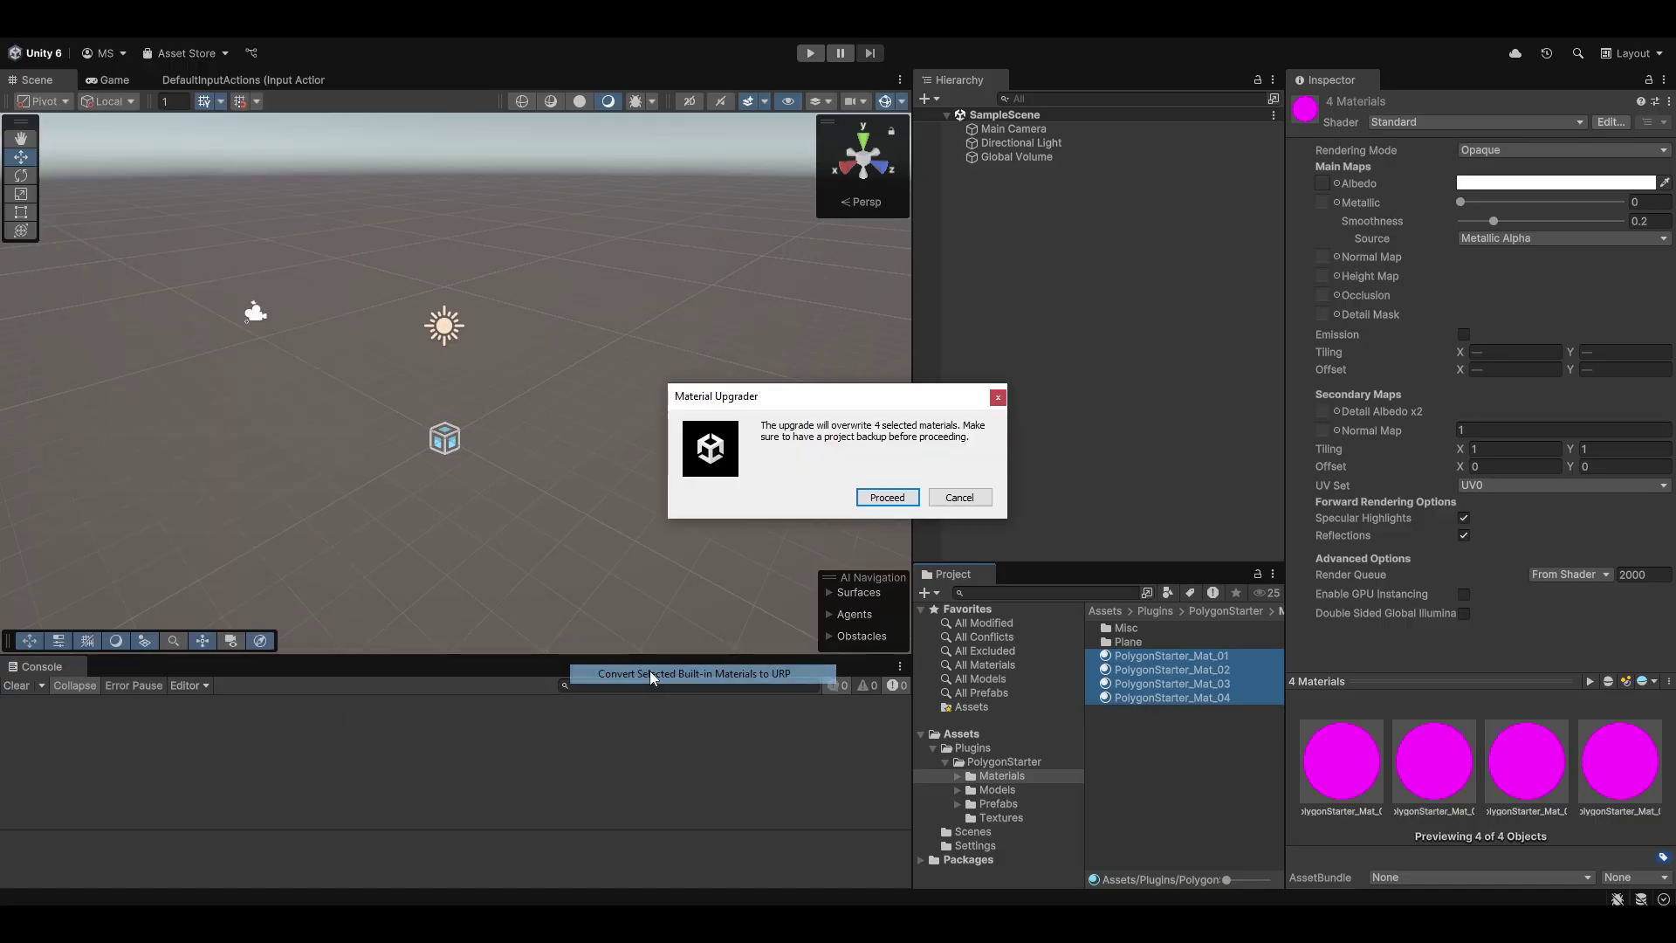
{"action": "left_click", "coordinate": [887, 494]}
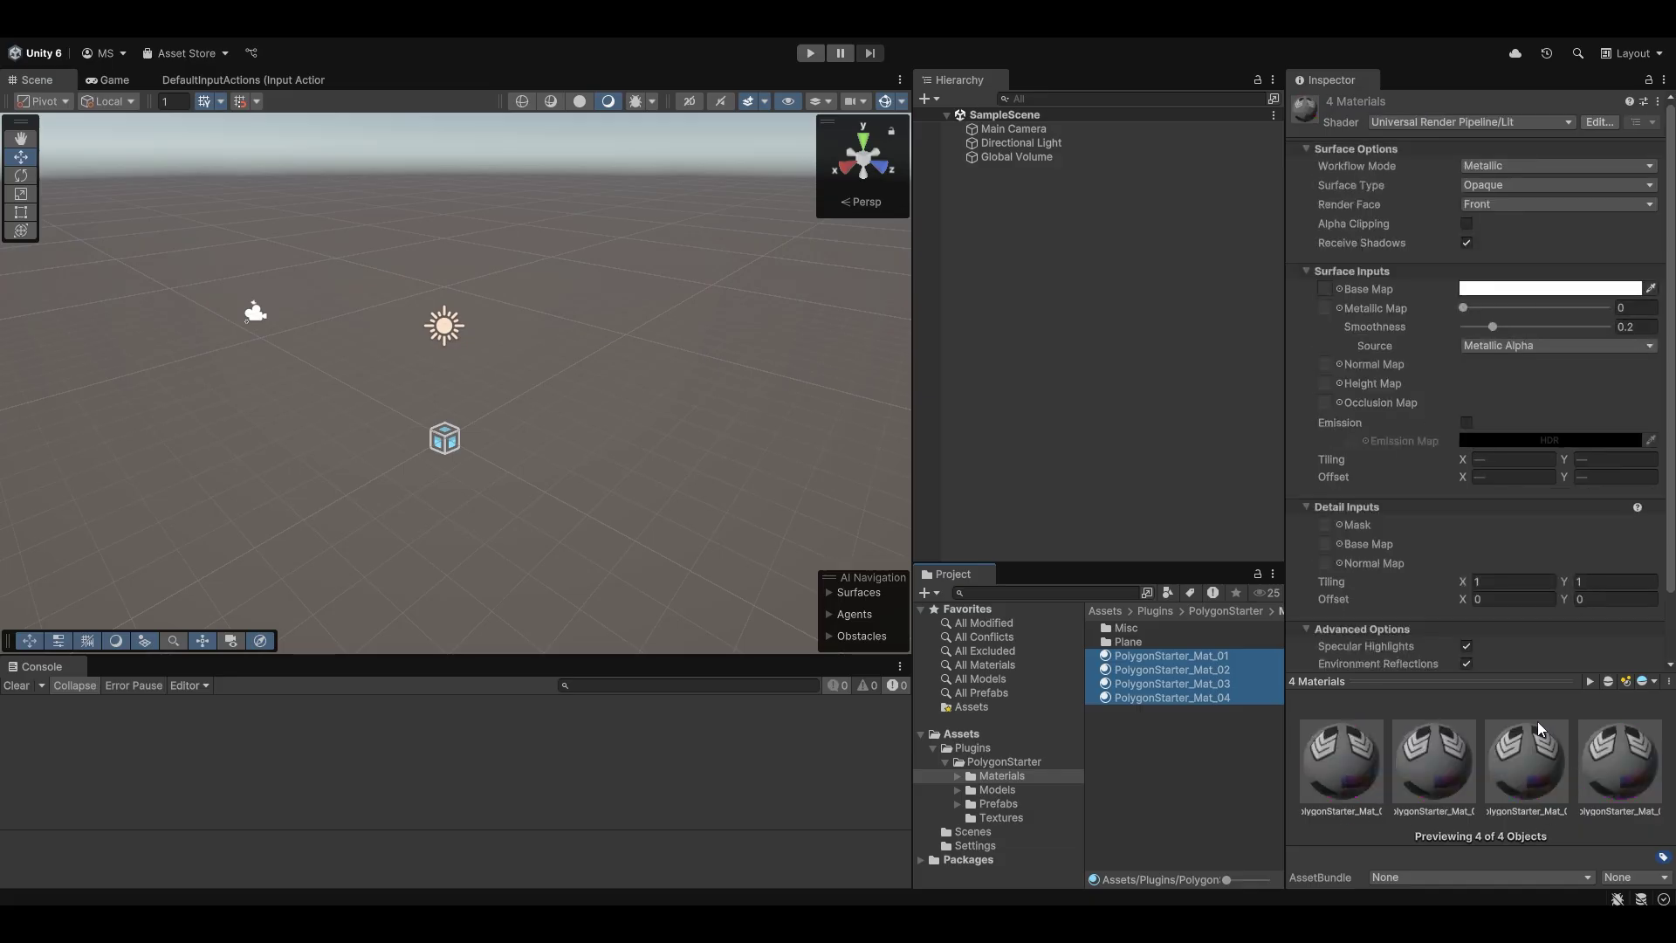
Convert all four PolygonStarter_Mat_Plane materials in the Plane folder to URP.
{"action": "double_click", "coordinate": [1132, 646]}
{"action": "key", "text": "super+a"}
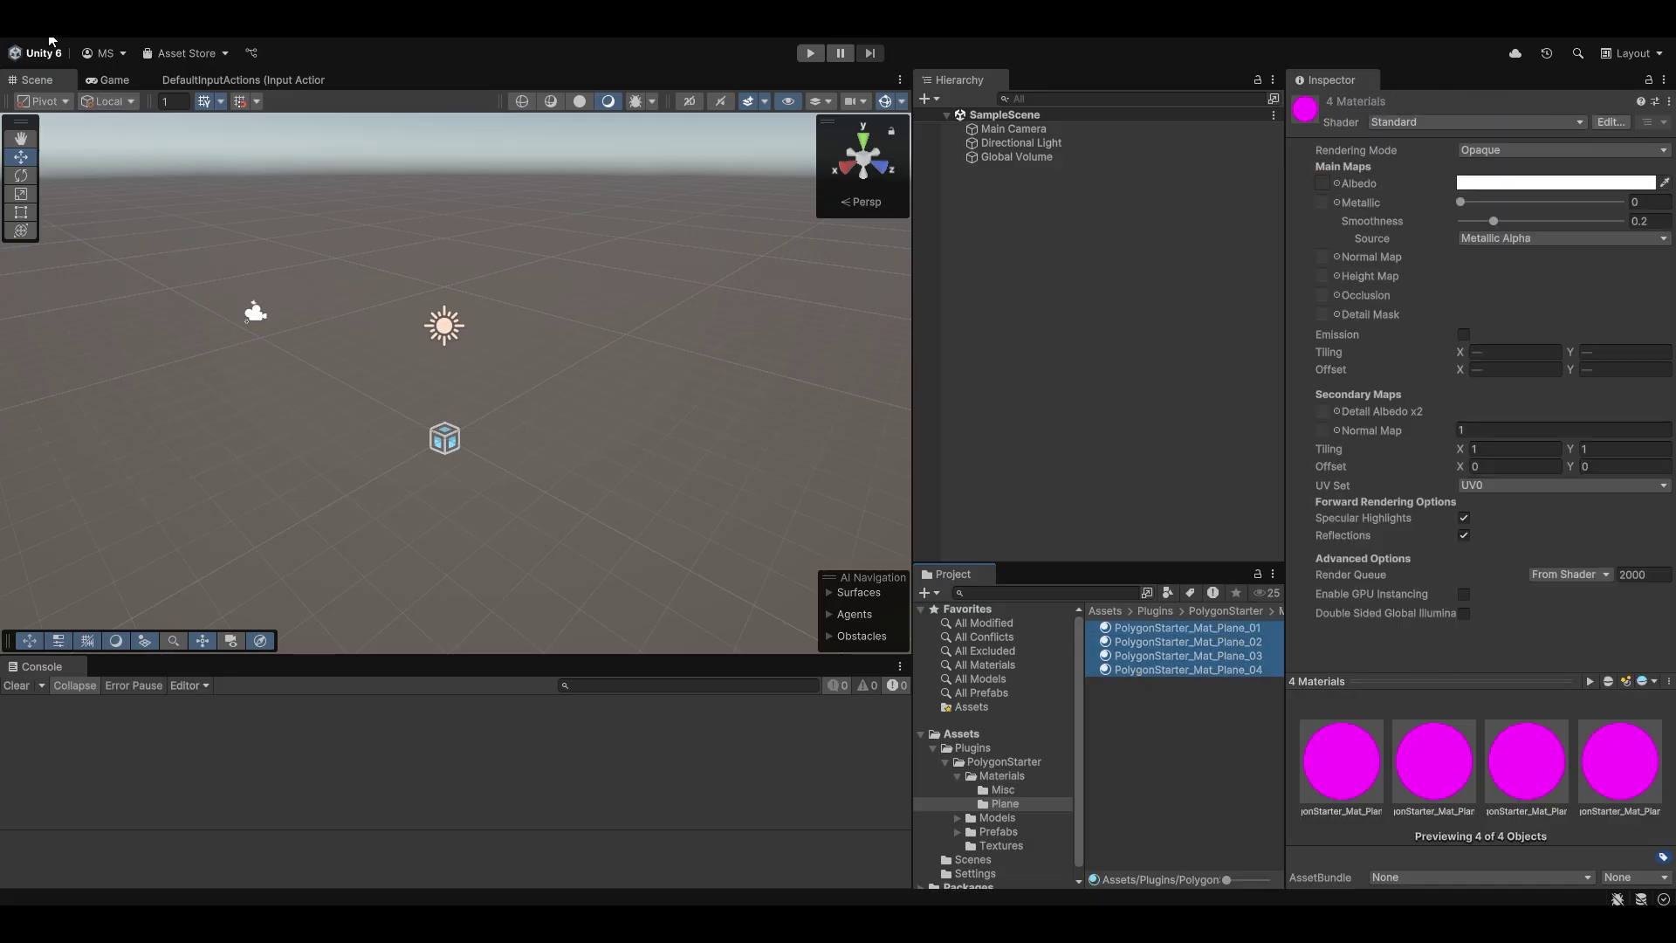
{"action": "left_click", "coordinate": [49, 40]}
{"action": "mouse_move", "coordinate": [262, 647]}
{"action": "mouse_move", "coordinate": [463, 673]}
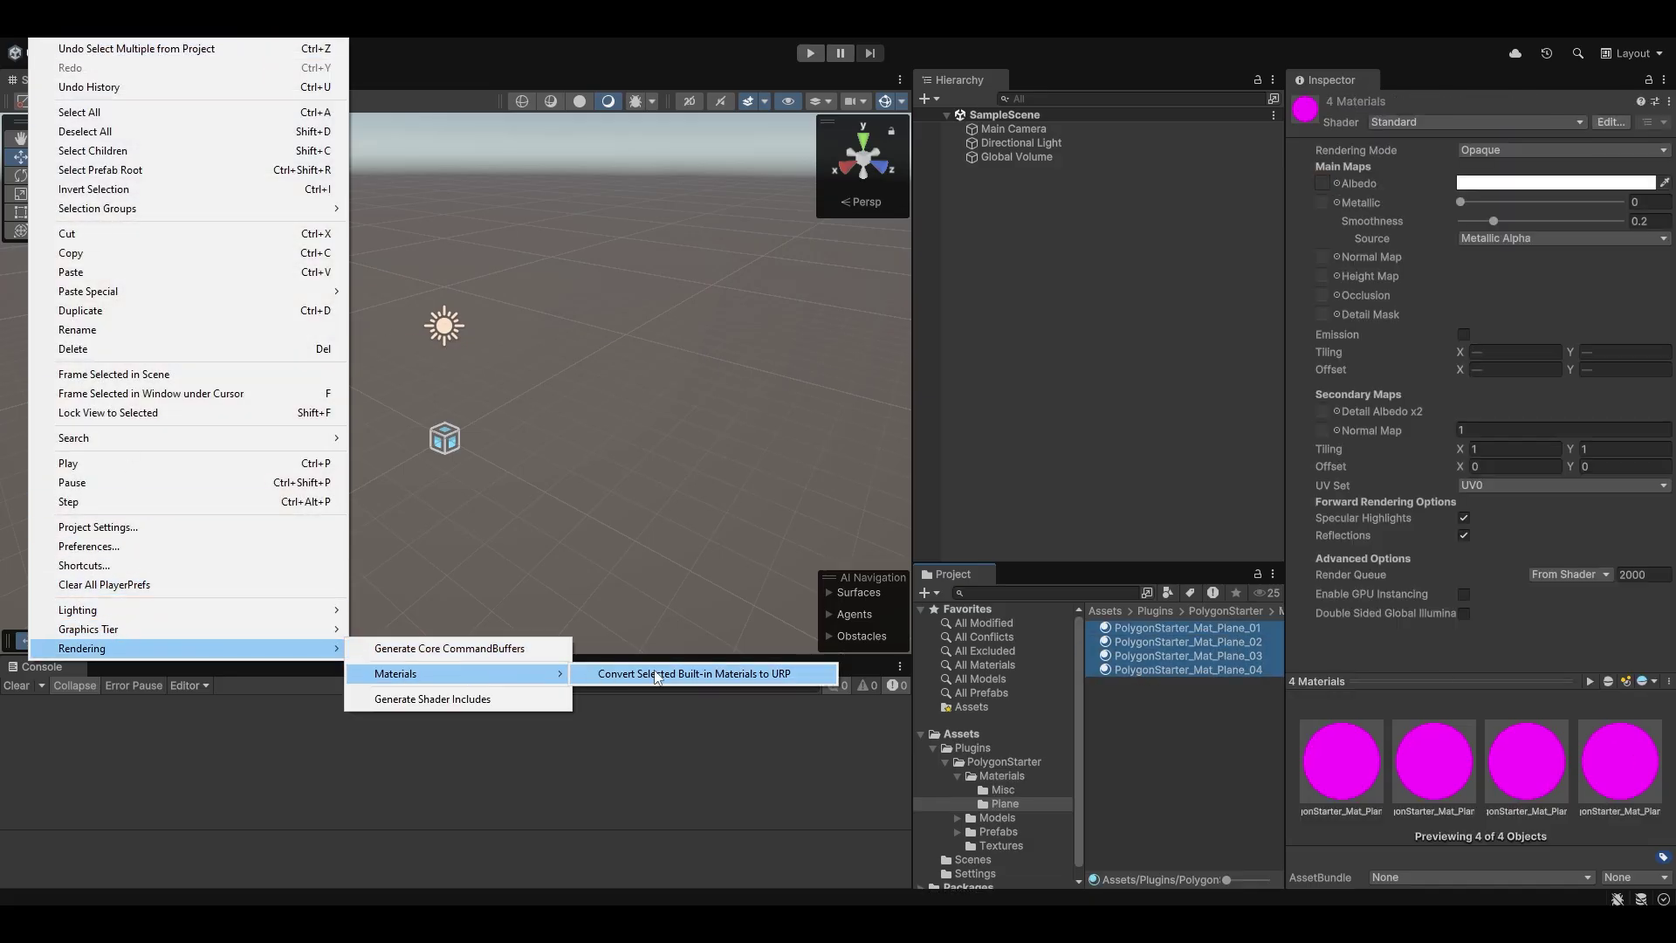
{"action": "left_click", "coordinate": [658, 674]}
{"action": "left_click", "coordinate": [888, 499]}
Convert the selected clouds, glass and sky materials in the Misc folder to URP.
{"action": "left_click", "coordinate": [1002, 789]}
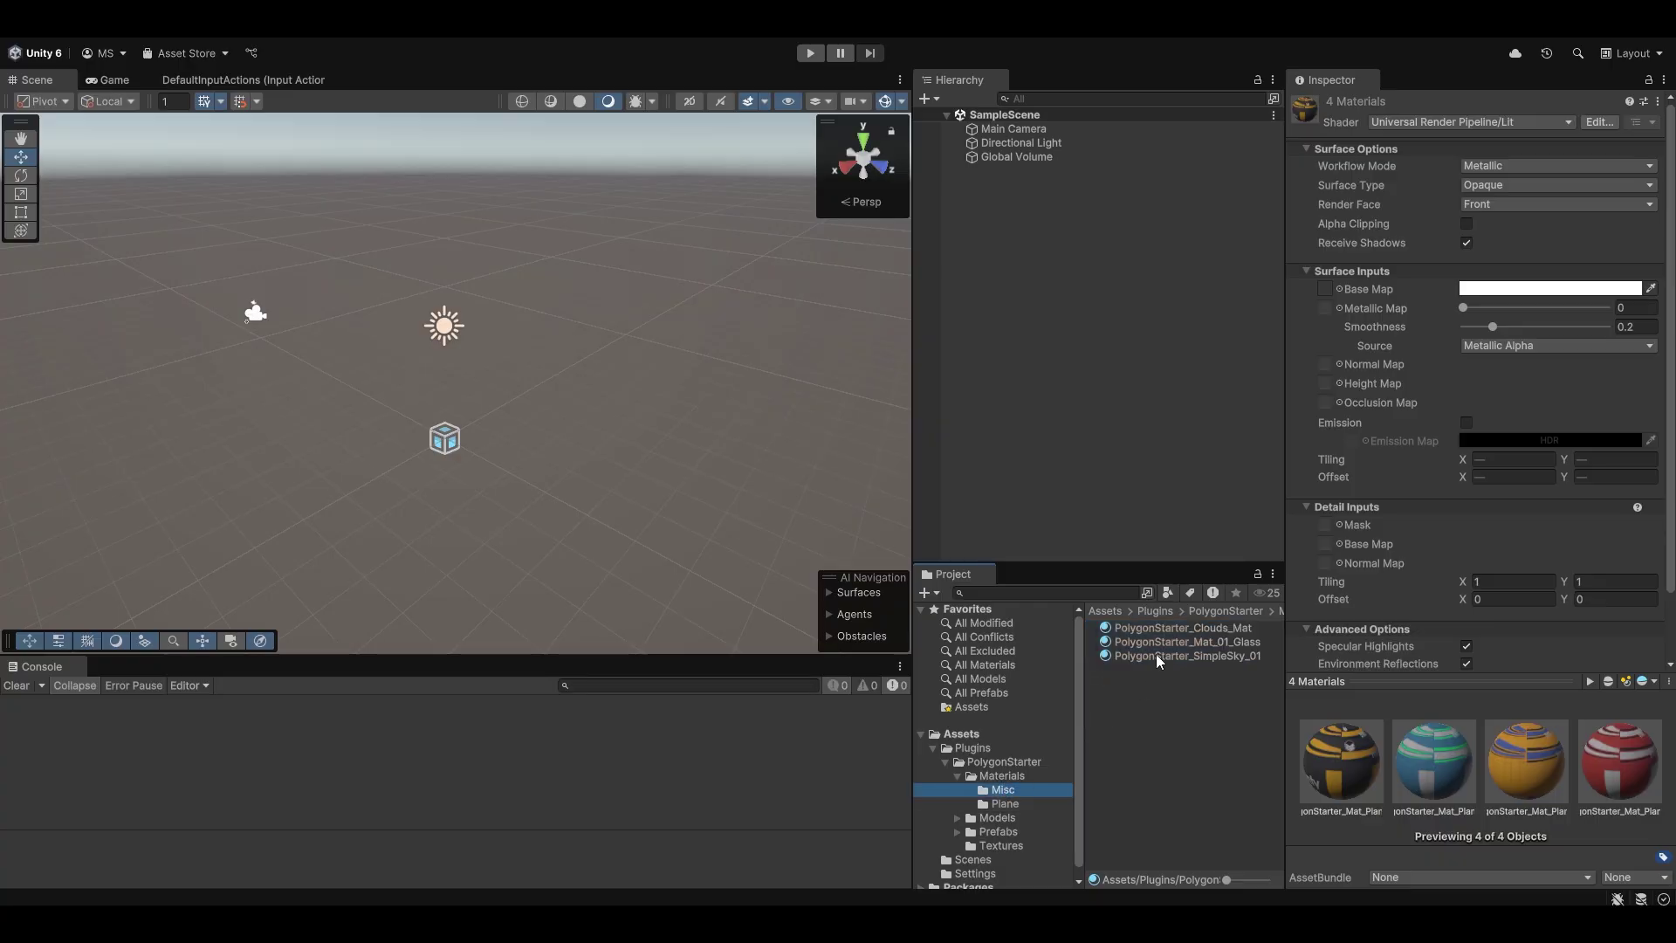
{"action": "left_click", "coordinate": [1156, 657]}
{"action": "key", "text": "ctrl+a"}
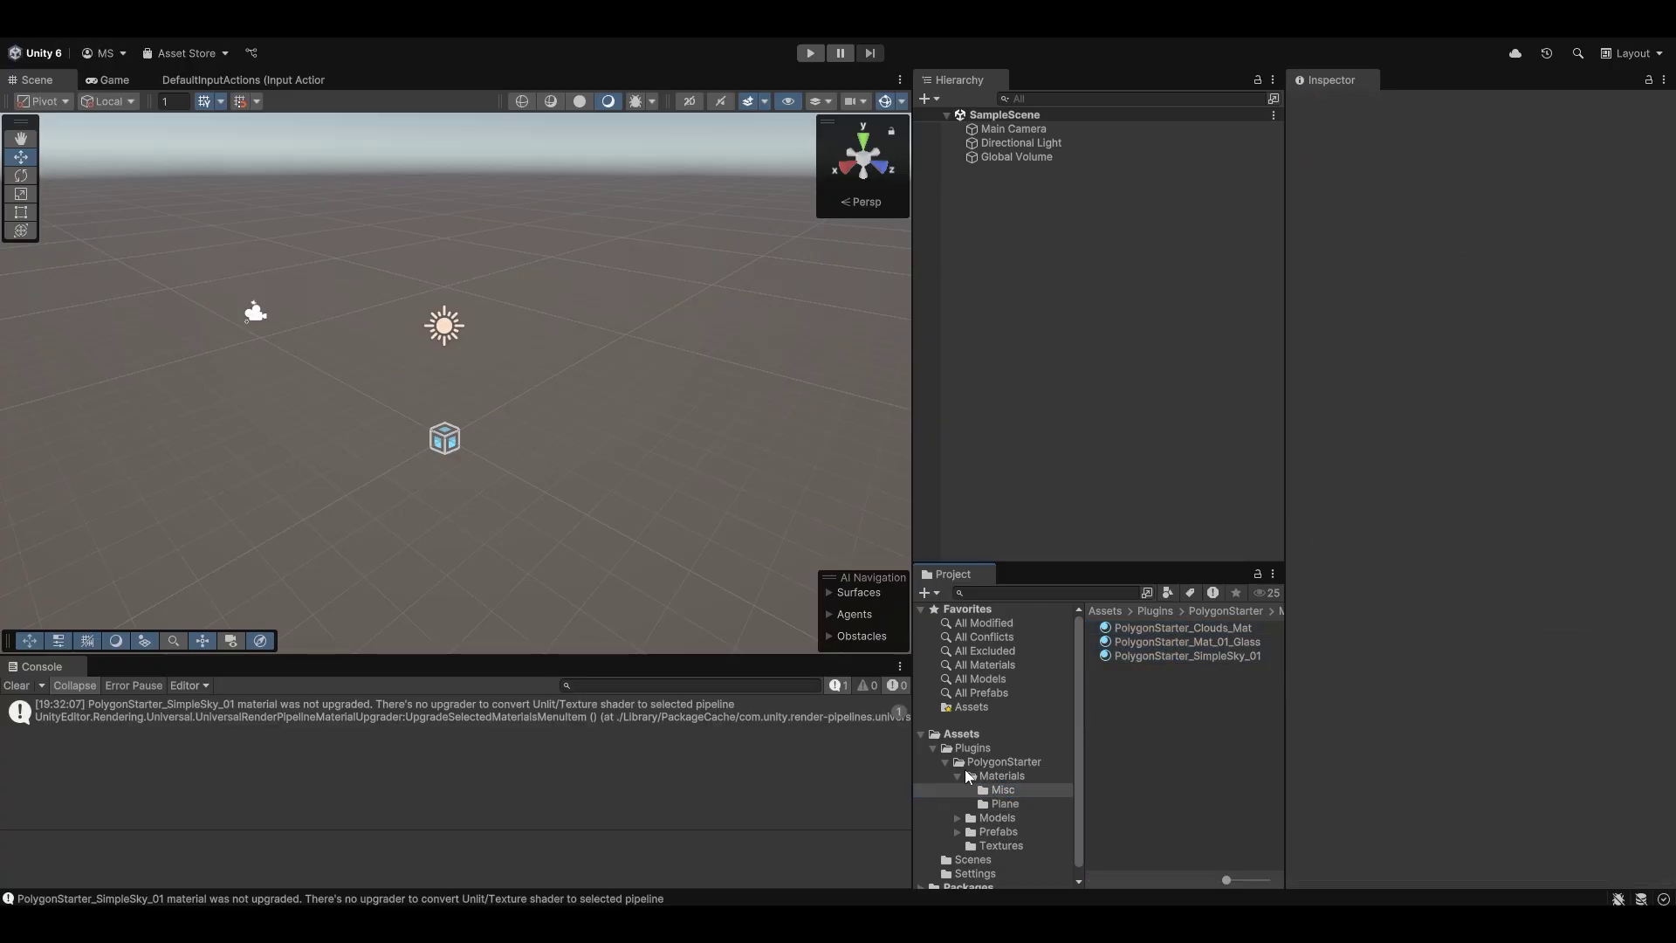
Examine the previews of the ground, mountain and rock prefabs in the PolygonStarter Prefabs folder.
{"action": "left_click", "coordinate": [998, 831]}
{"action": "left_click", "coordinate": [1173, 697]}
{"action": "left_click_drag", "start_coordinate": [1511, 804], "coordinate": [1333, 791]}
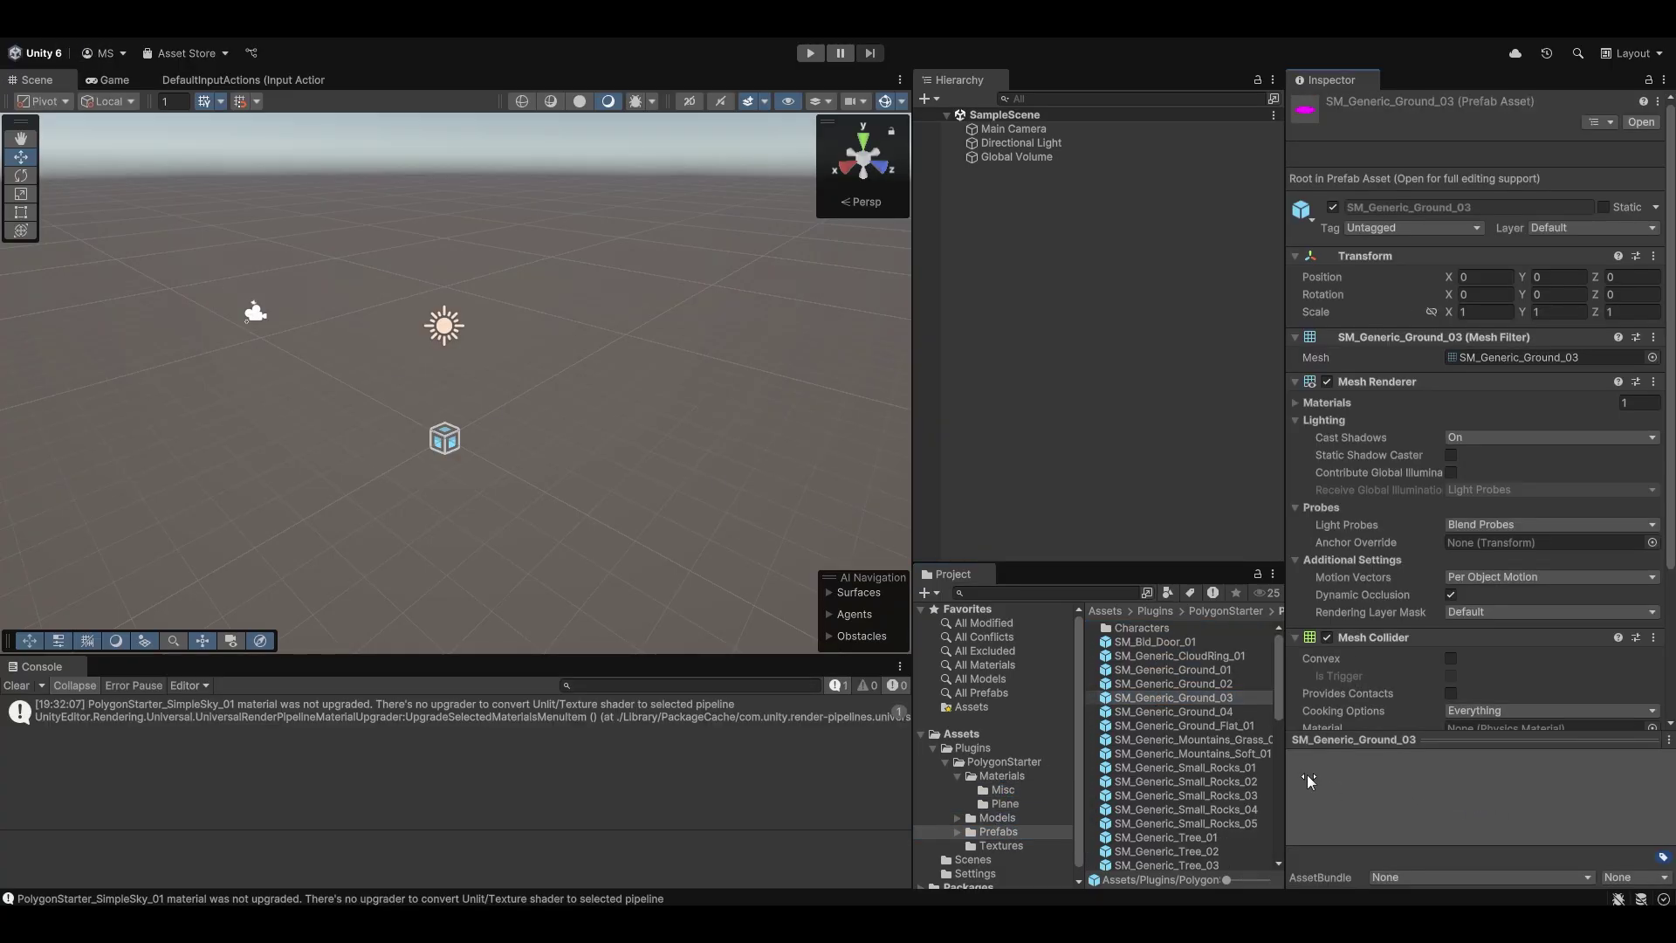
{"action": "key", "text": "Down"}
{"action": "key", "text": "Down"}
{"action": "key", "text": "Down"}
{"action": "key", "text": "Down"}
{"action": "key", "text": "Down"}
{"action": "key", "text": "Down"}
{"action": "key", "text": "Down"}
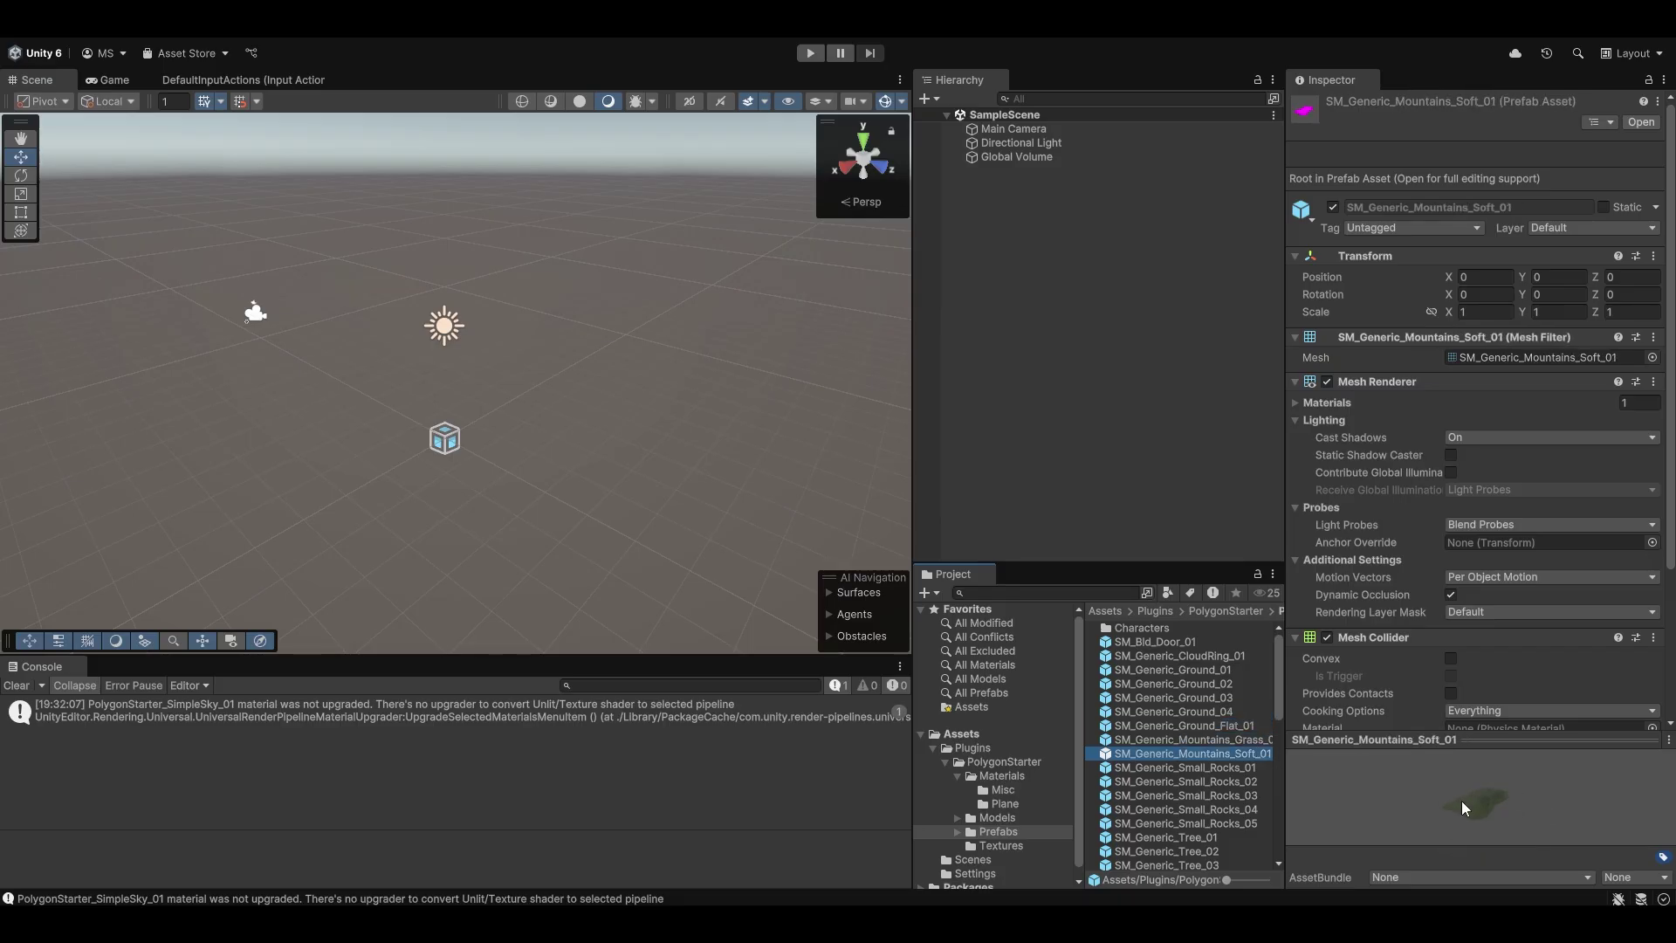
{"action": "key", "text": "Down"}
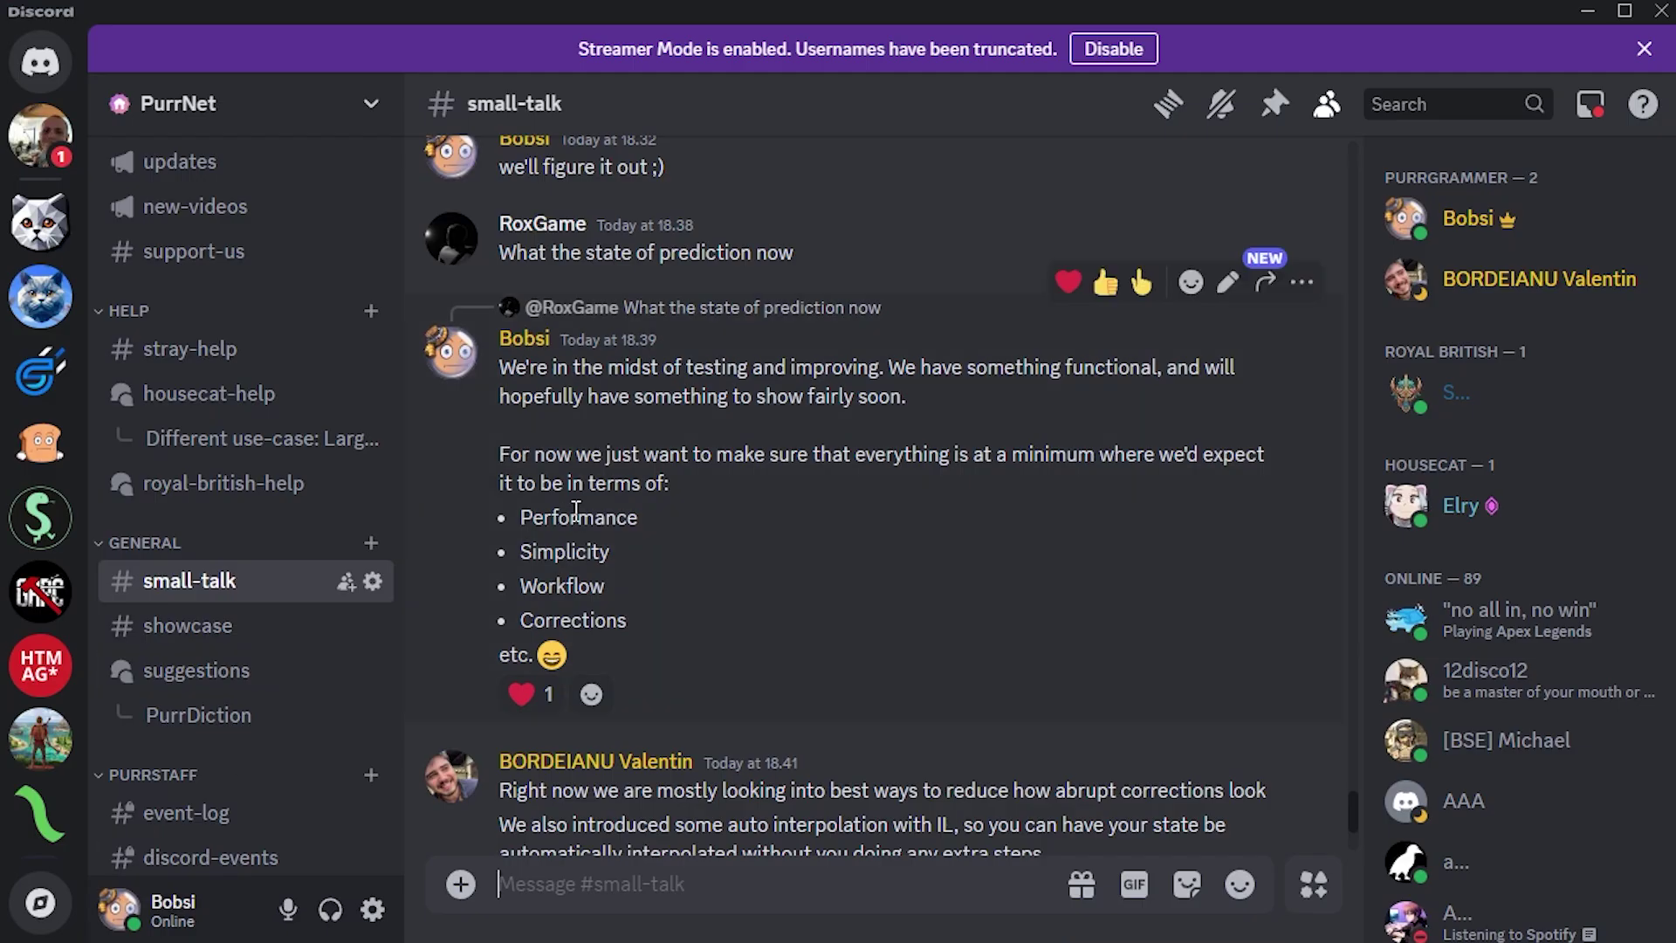
Look through the small-talk and stray-help channels of the PurrNet Discord server.
{"action": "scroll", "coordinate": [733, 379], "scroll_direction": "down", "scroll_amount": 2}
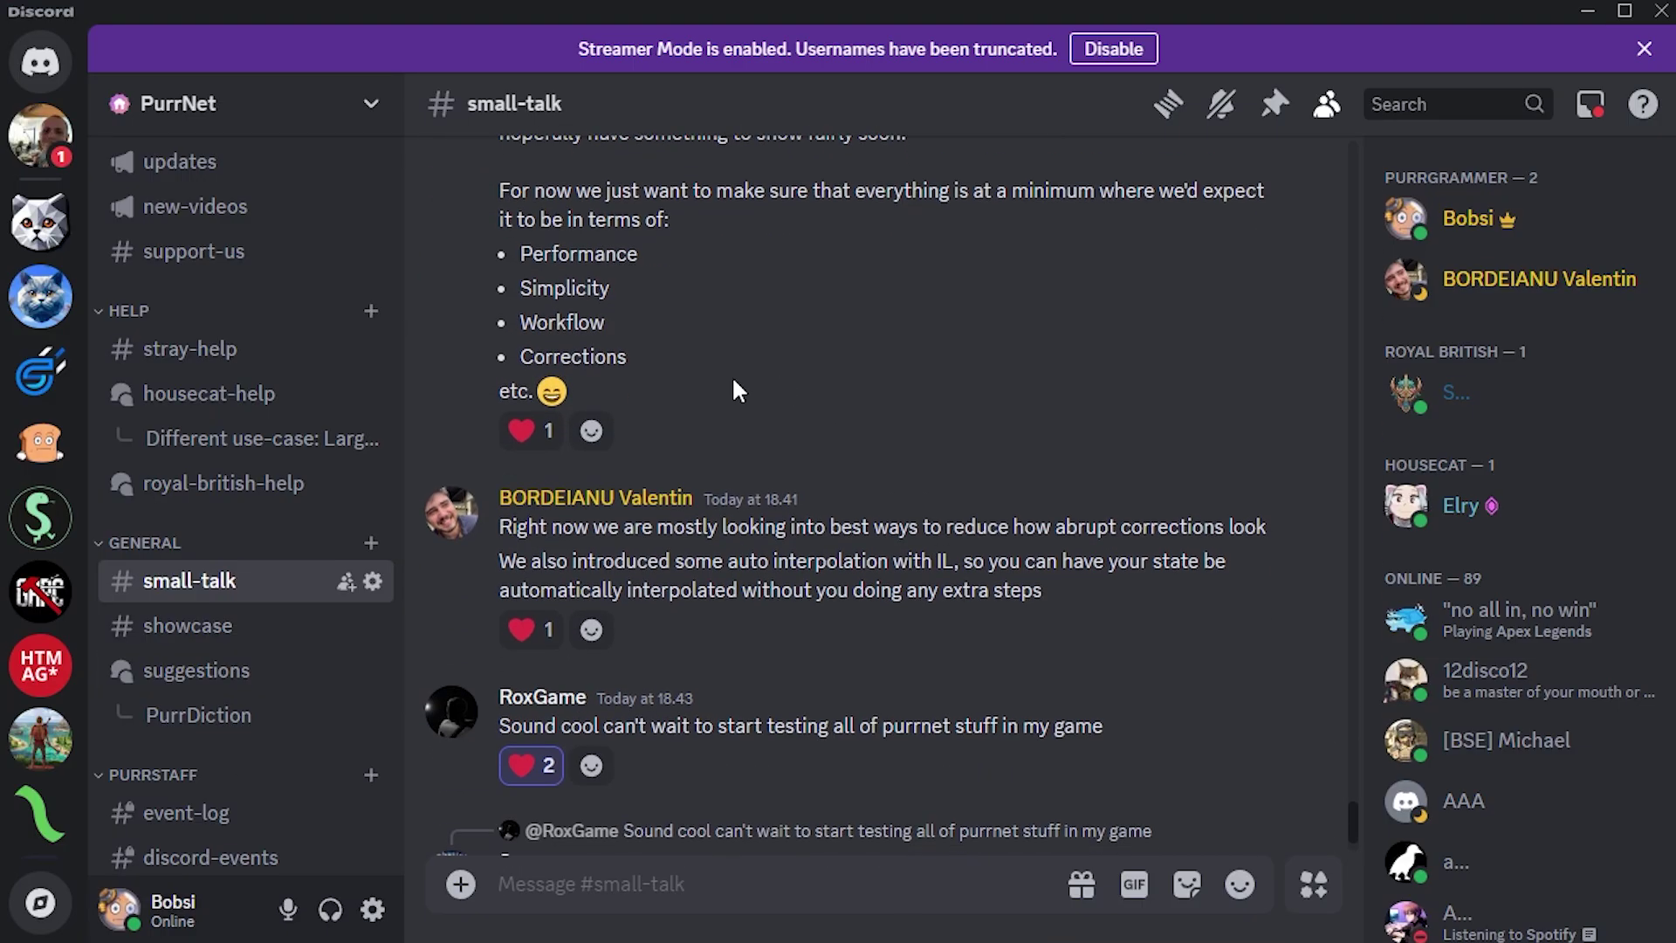
{"action": "scroll", "coordinate": [681, 519], "scroll_direction": "up", "scroll_amount": 3}
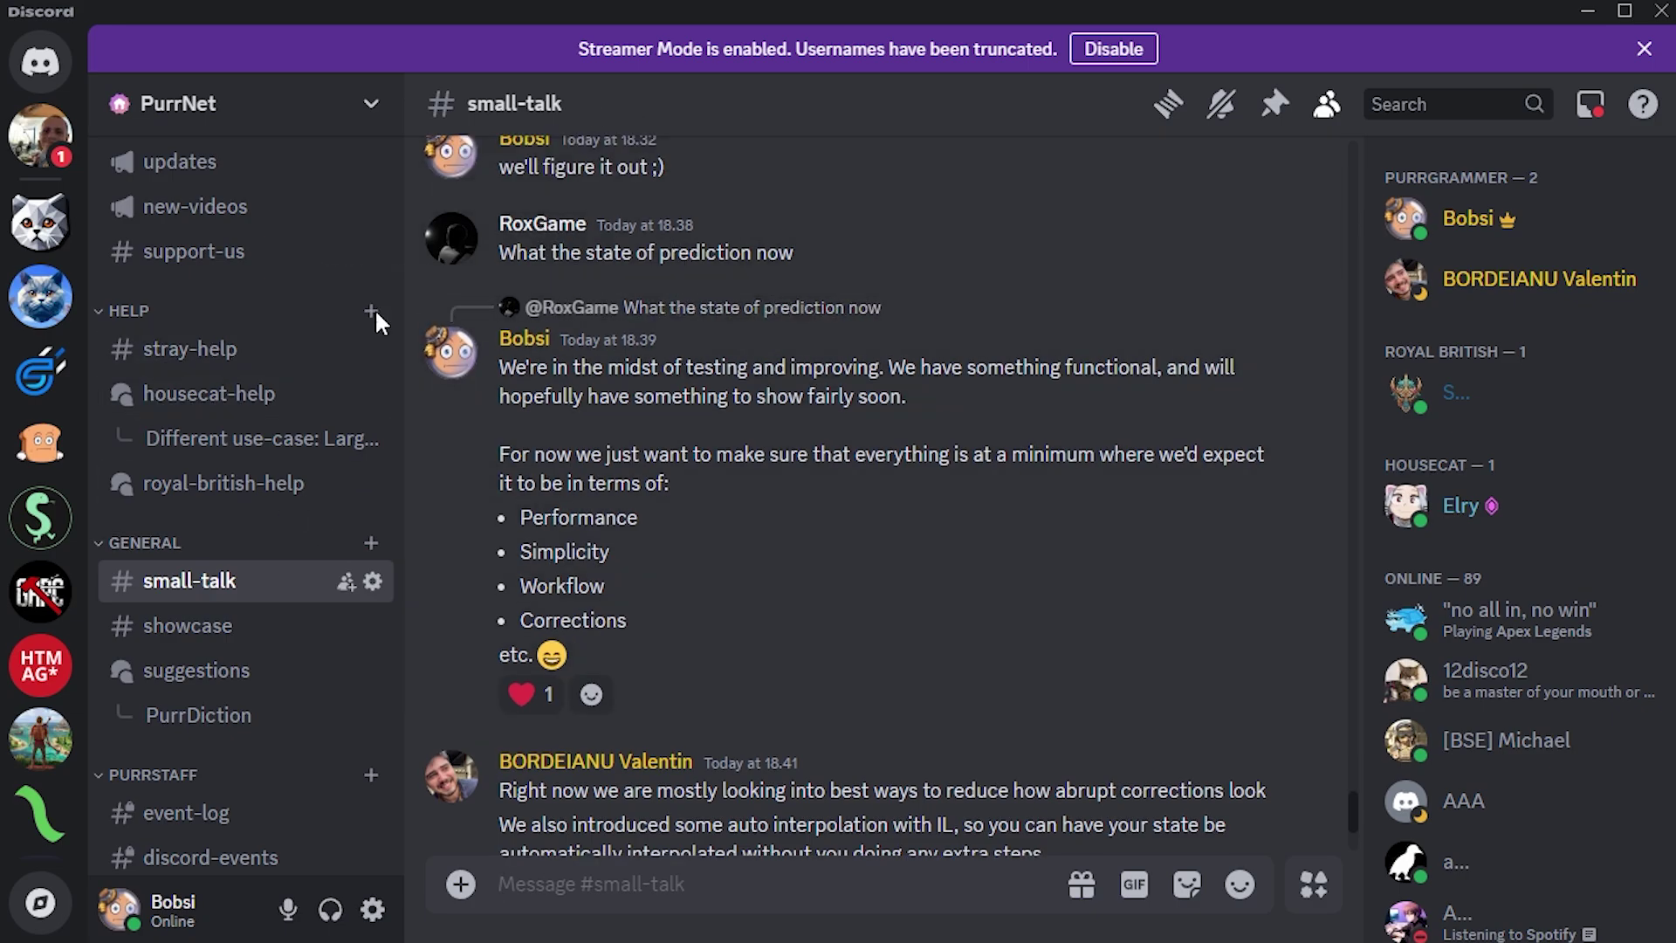
{"action": "left_click", "coordinate": [248, 674]}
{"action": "left_click", "coordinate": [194, 583]}
{"action": "left_click", "coordinate": [225, 352]}
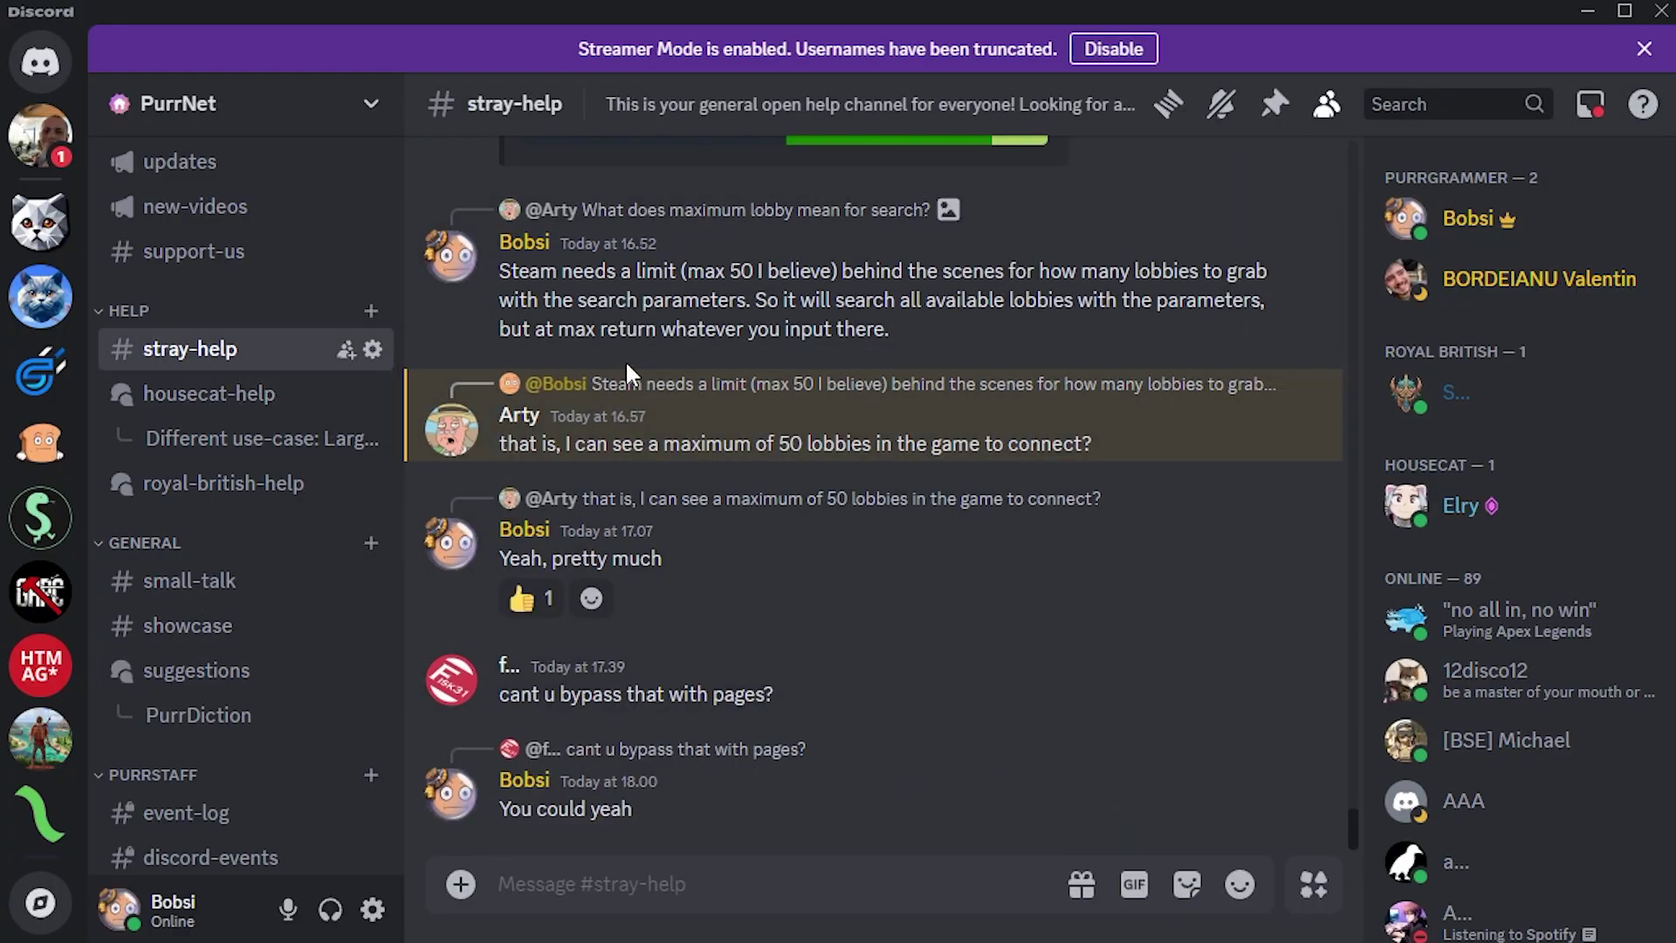
{"action": "left_click", "coordinate": [230, 585]}
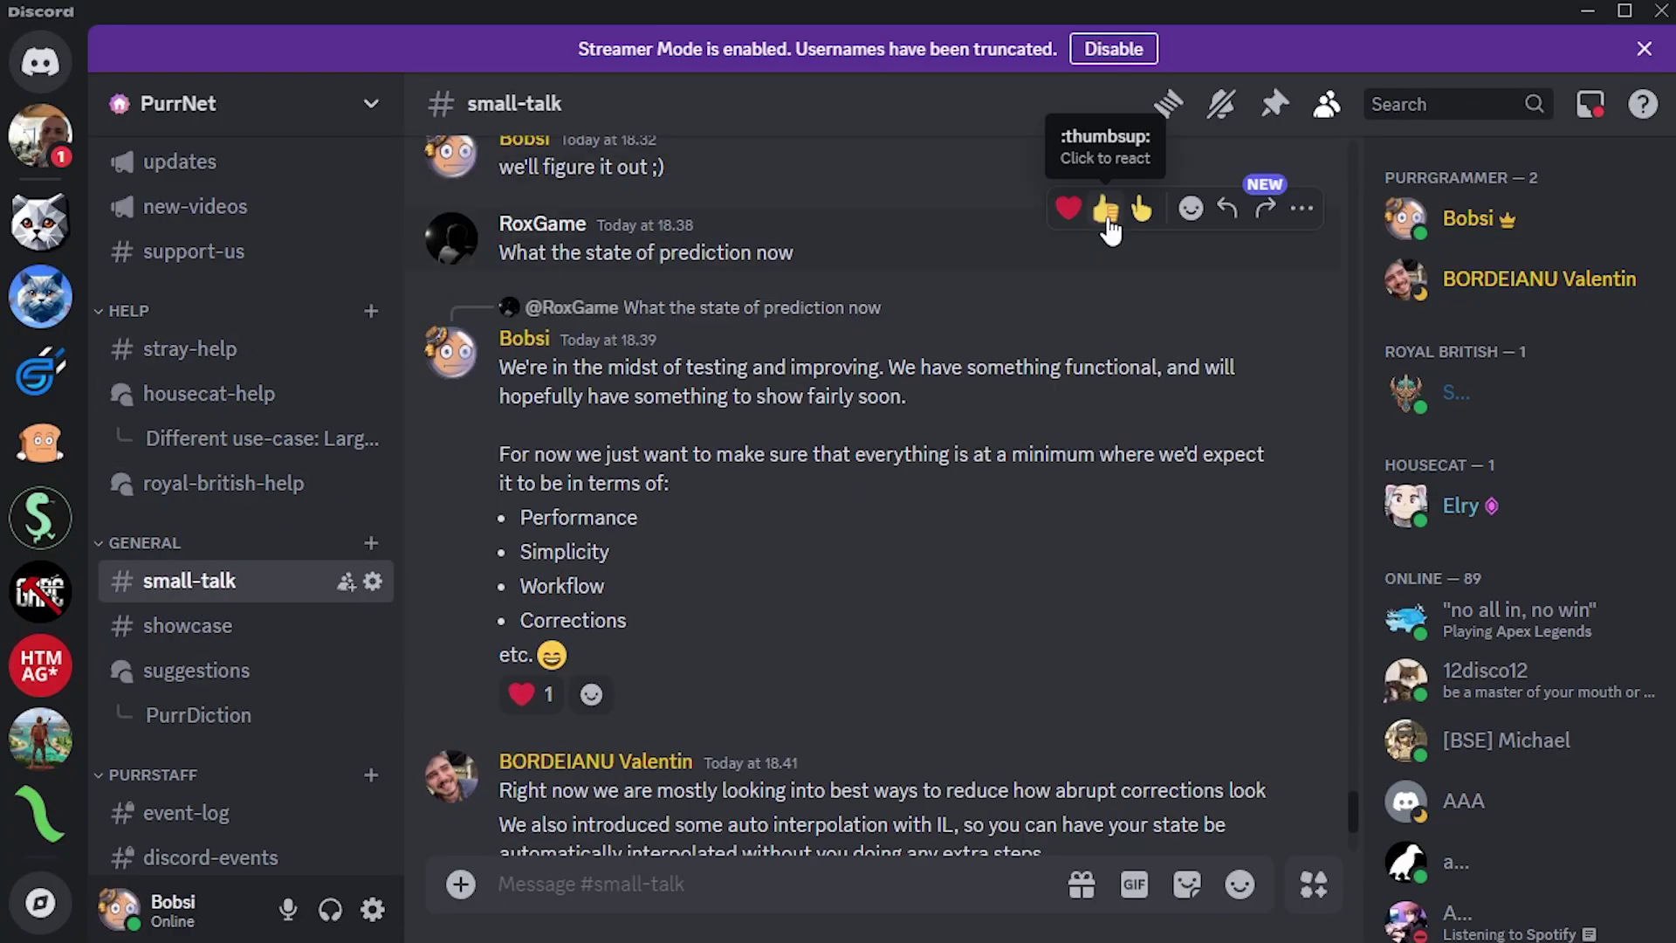
{"action": "left_click", "coordinate": [1591, 12]}
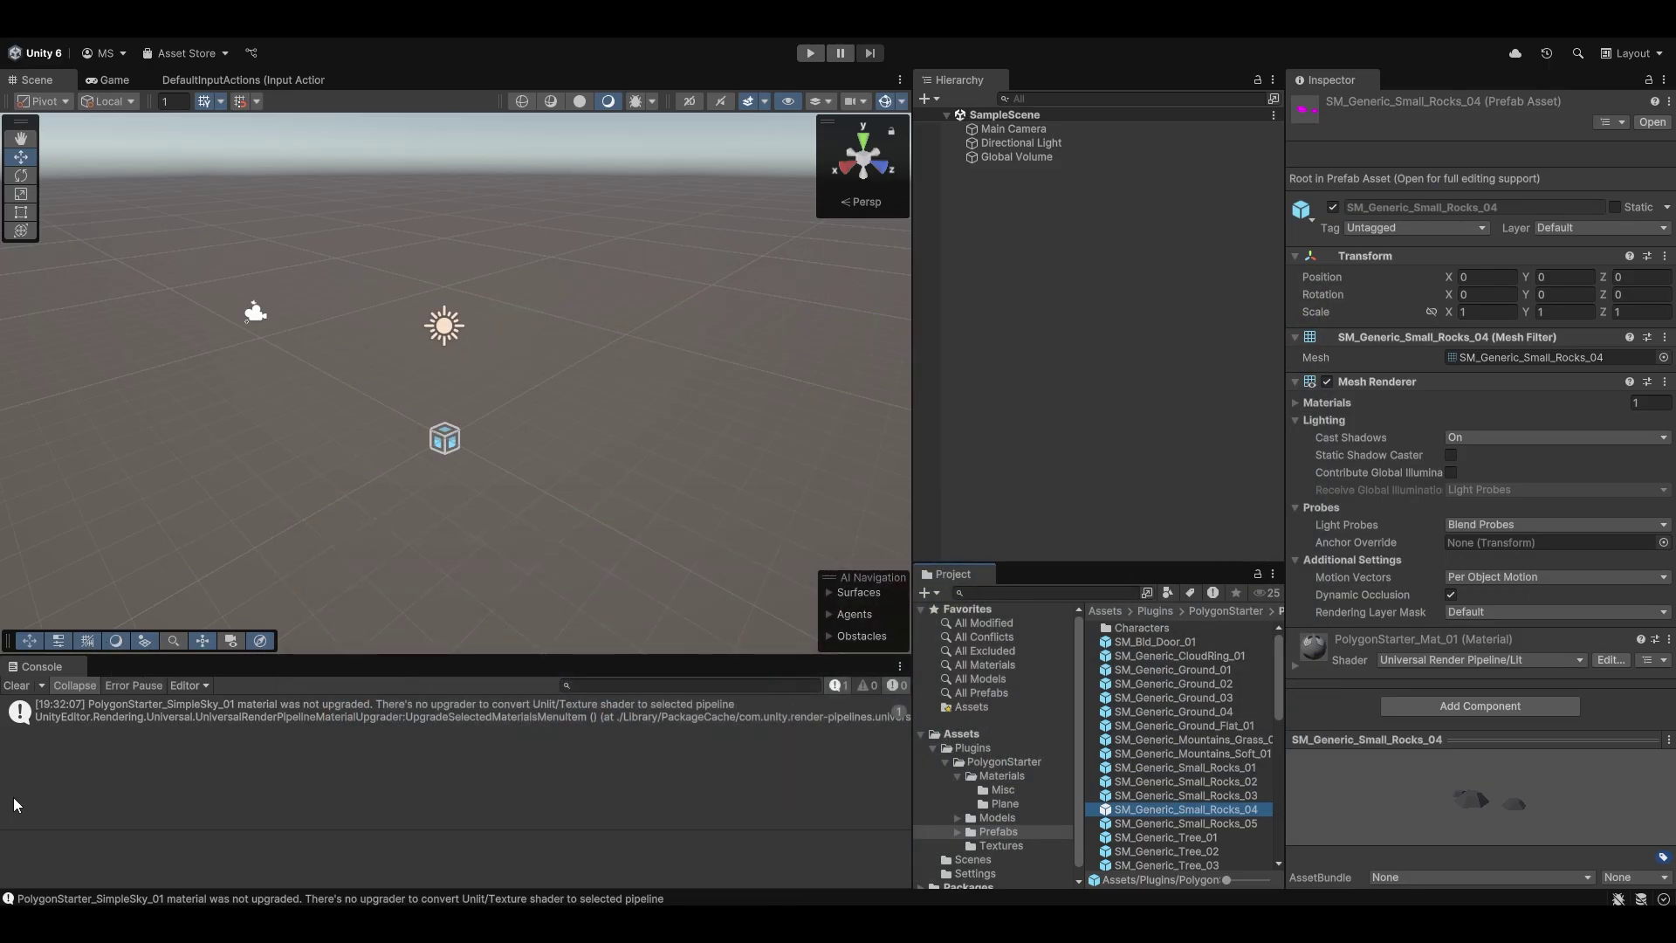
Switch to the browser and review the Early release section of the PurrNet documentation's Introduction page.
{"action": "left_click", "coordinate": [698, 886]}
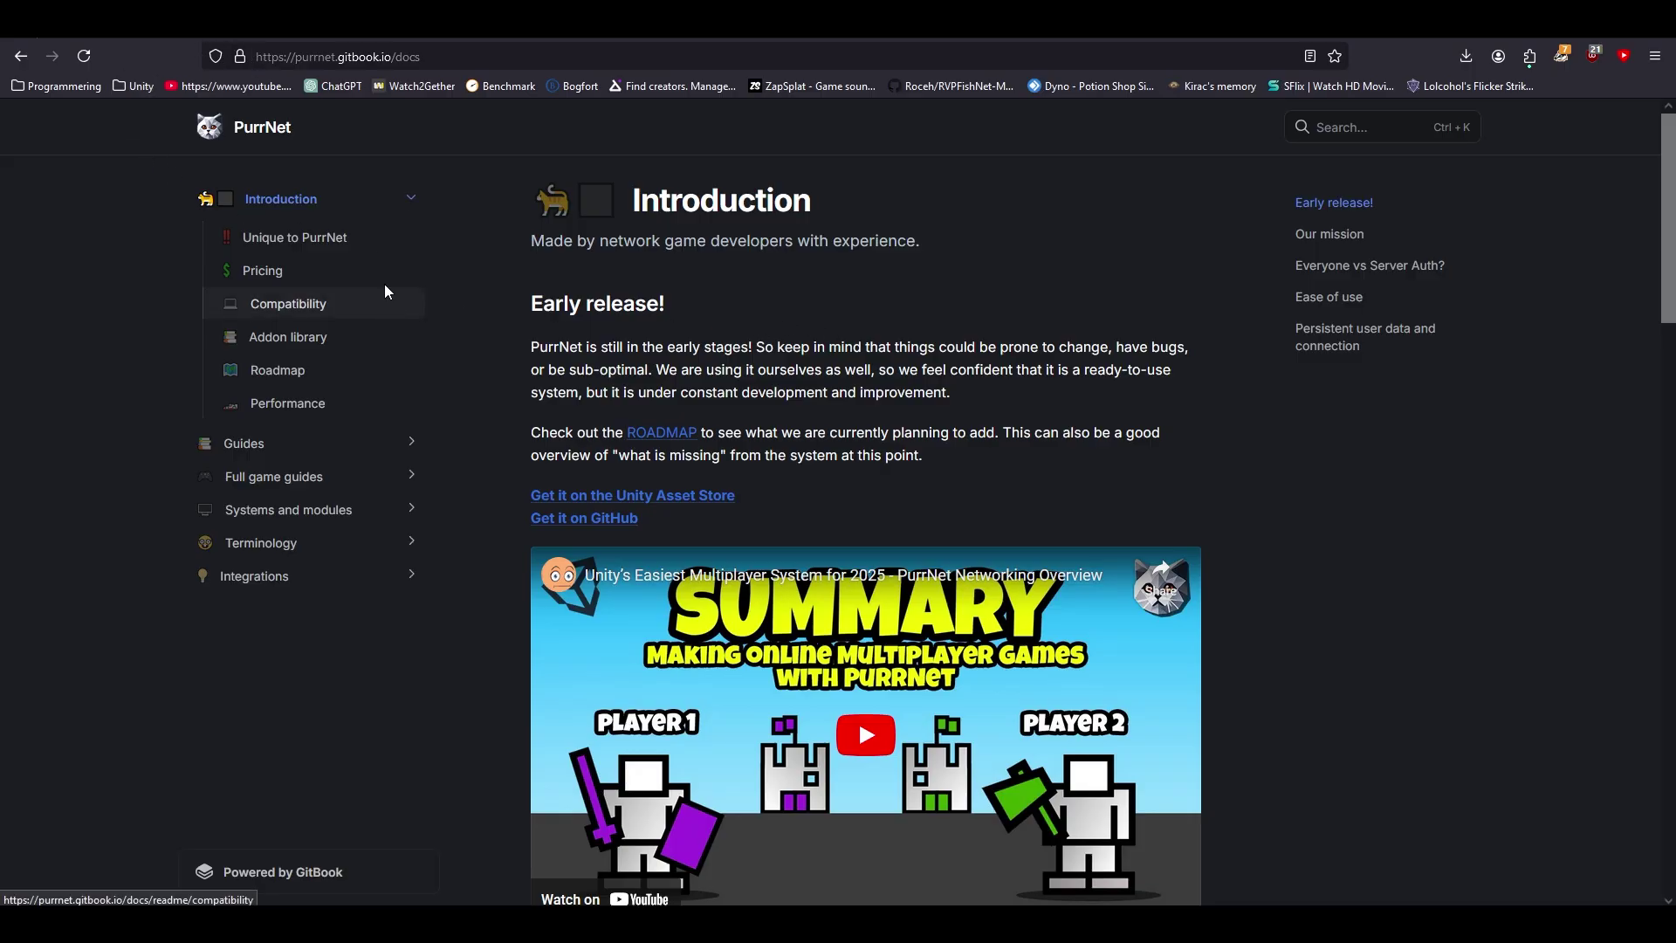
{"action": "scroll", "coordinate": [586, 485], "scroll_direction": "down", "scroll_amount": 2}
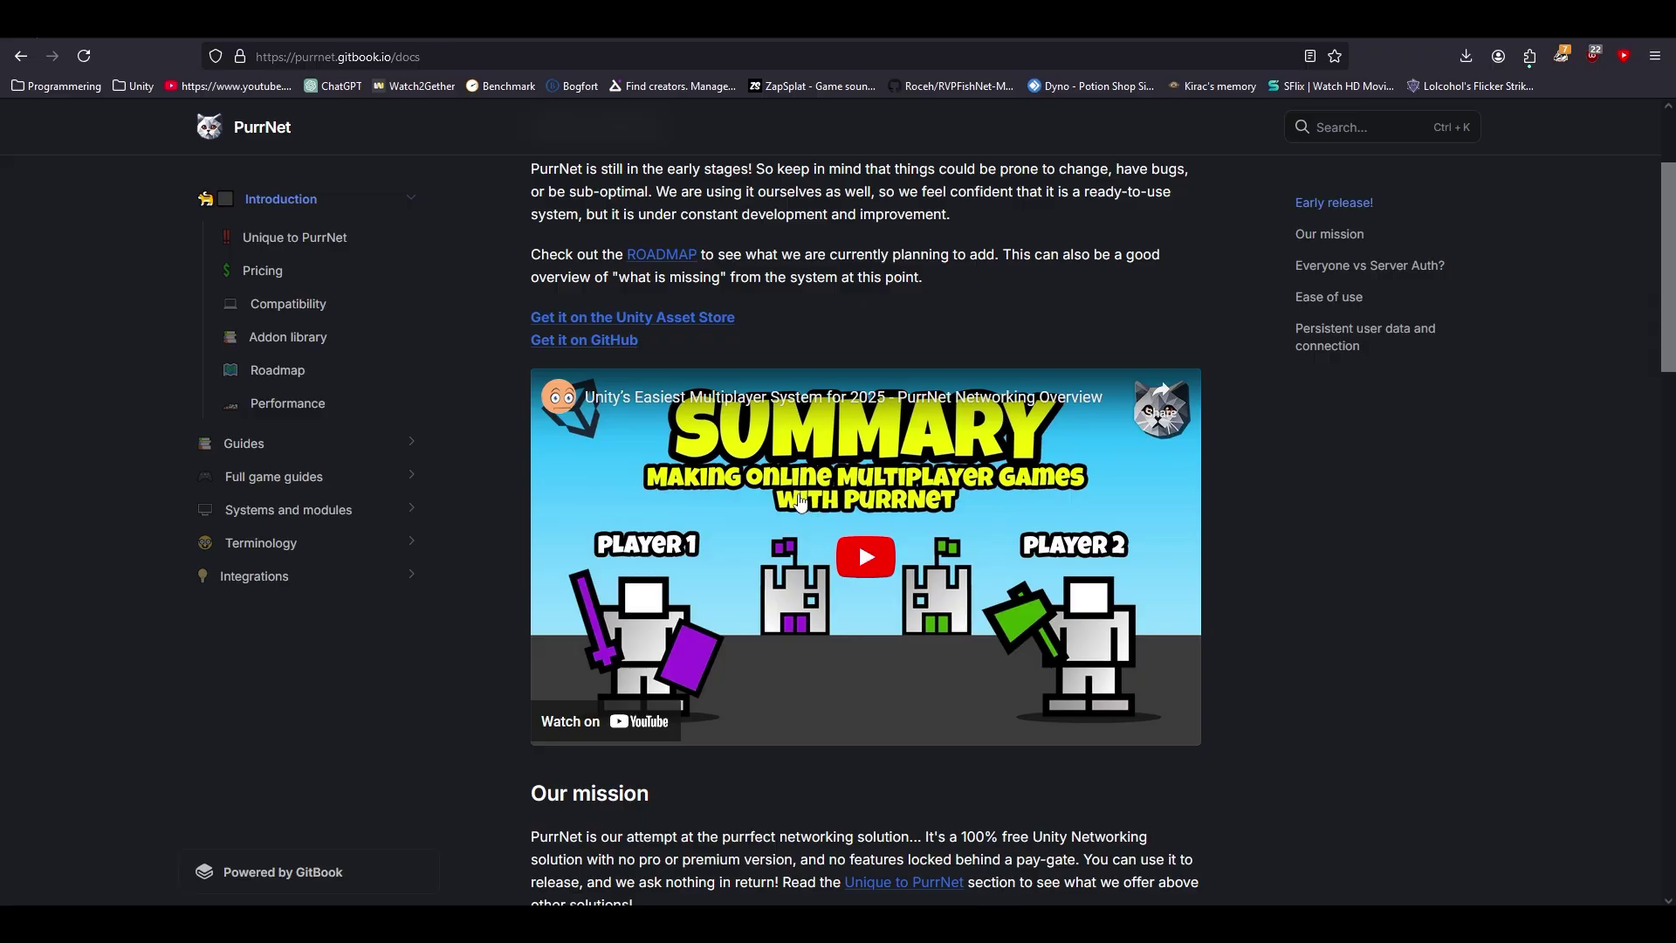
{"action": "scroll", "coordinate": [808, 513], "scroll_direction": "up", "scroll_amount": 2}
{"action": "scroll", "coordinate": [721, 468], "scroll_direction": "down", "scroll_amount": 1}
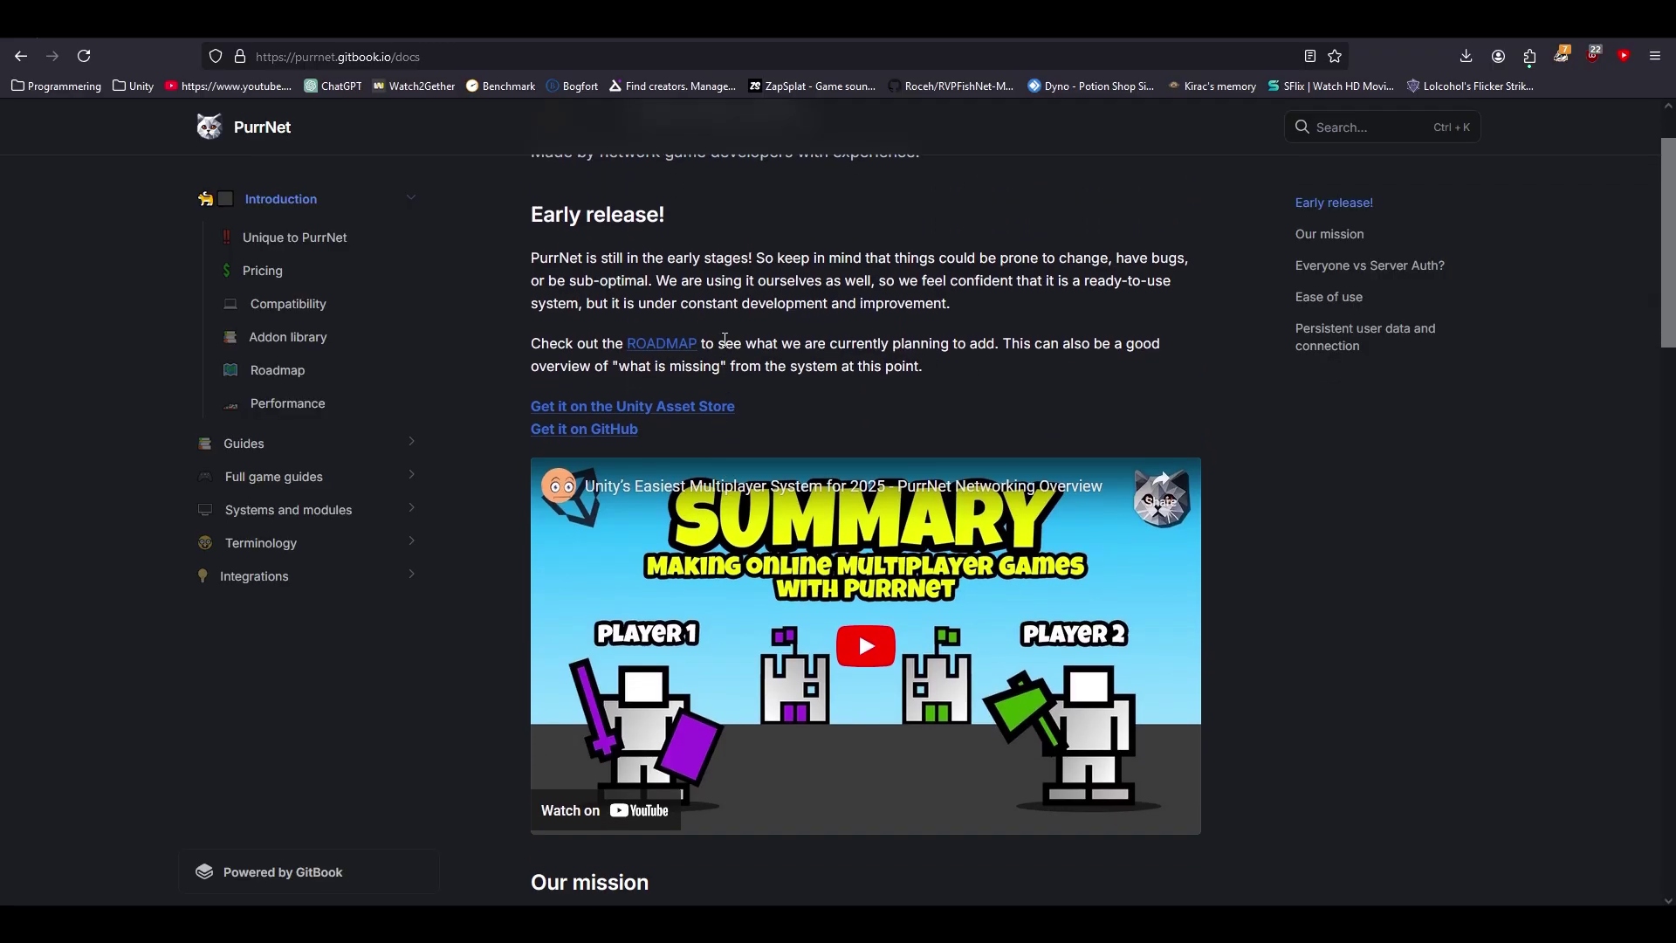
Open the raw version of the PlayerController.cs gist and copy the entire script.
{"action": "left_click", "coordinate": [337, 22]}
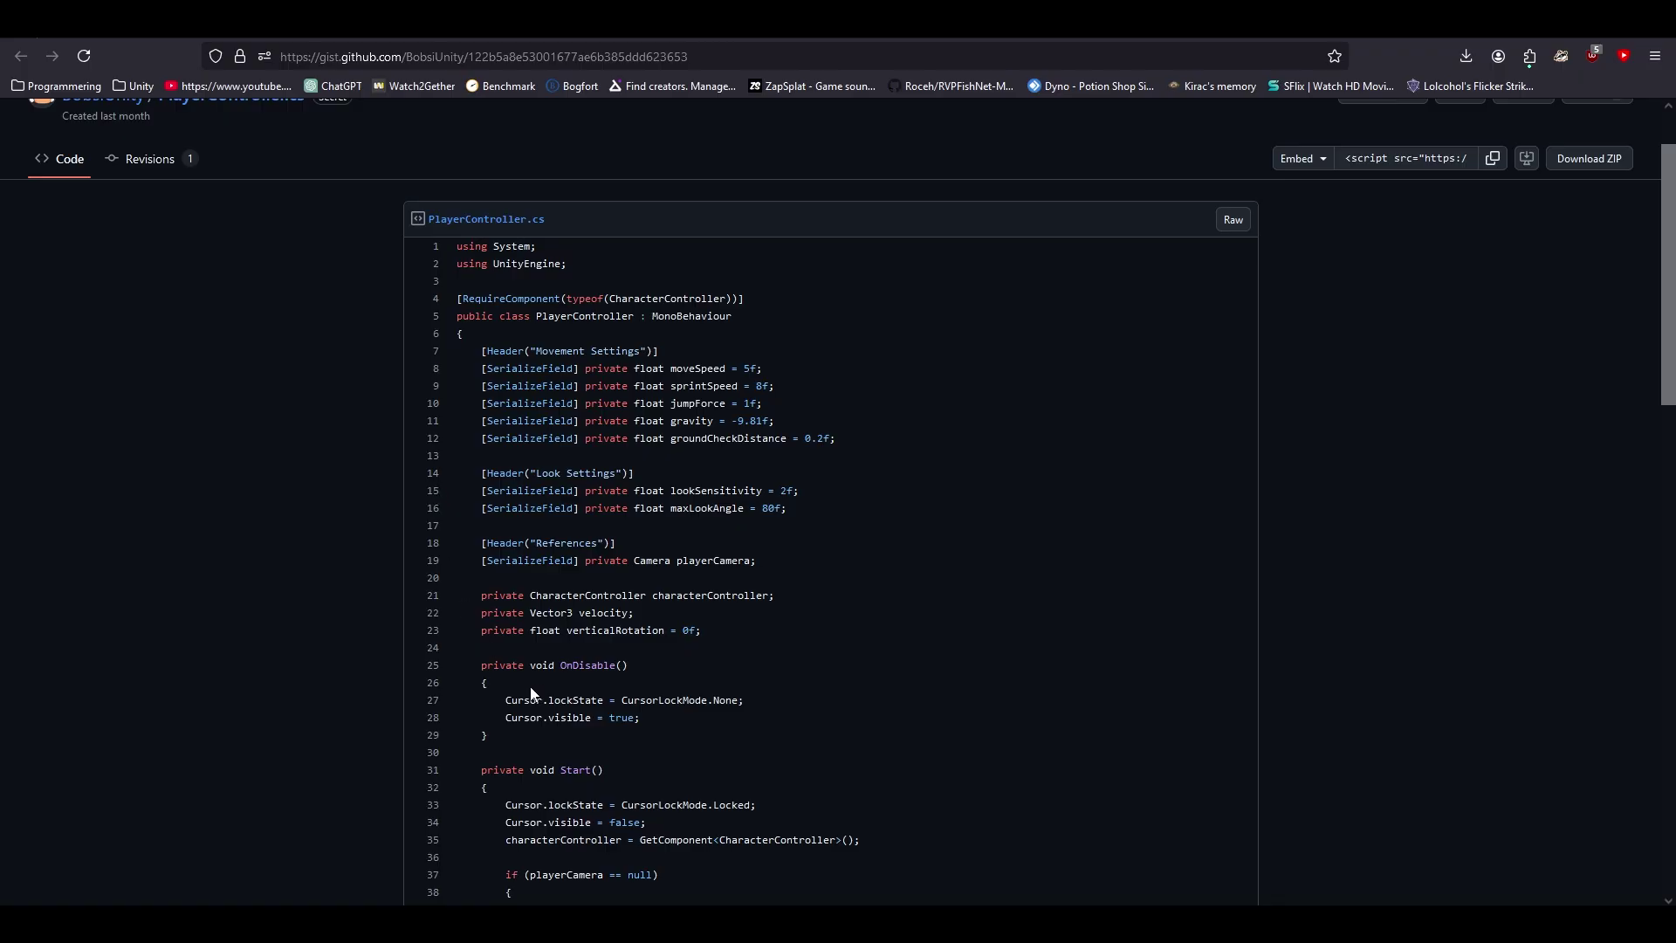
{"action": "left_click", "coordinate": [449, 924]}
{"action": "key", "text": "alt+Tab"}
{"action": "left_click", "coordinate": [1232, 221]}
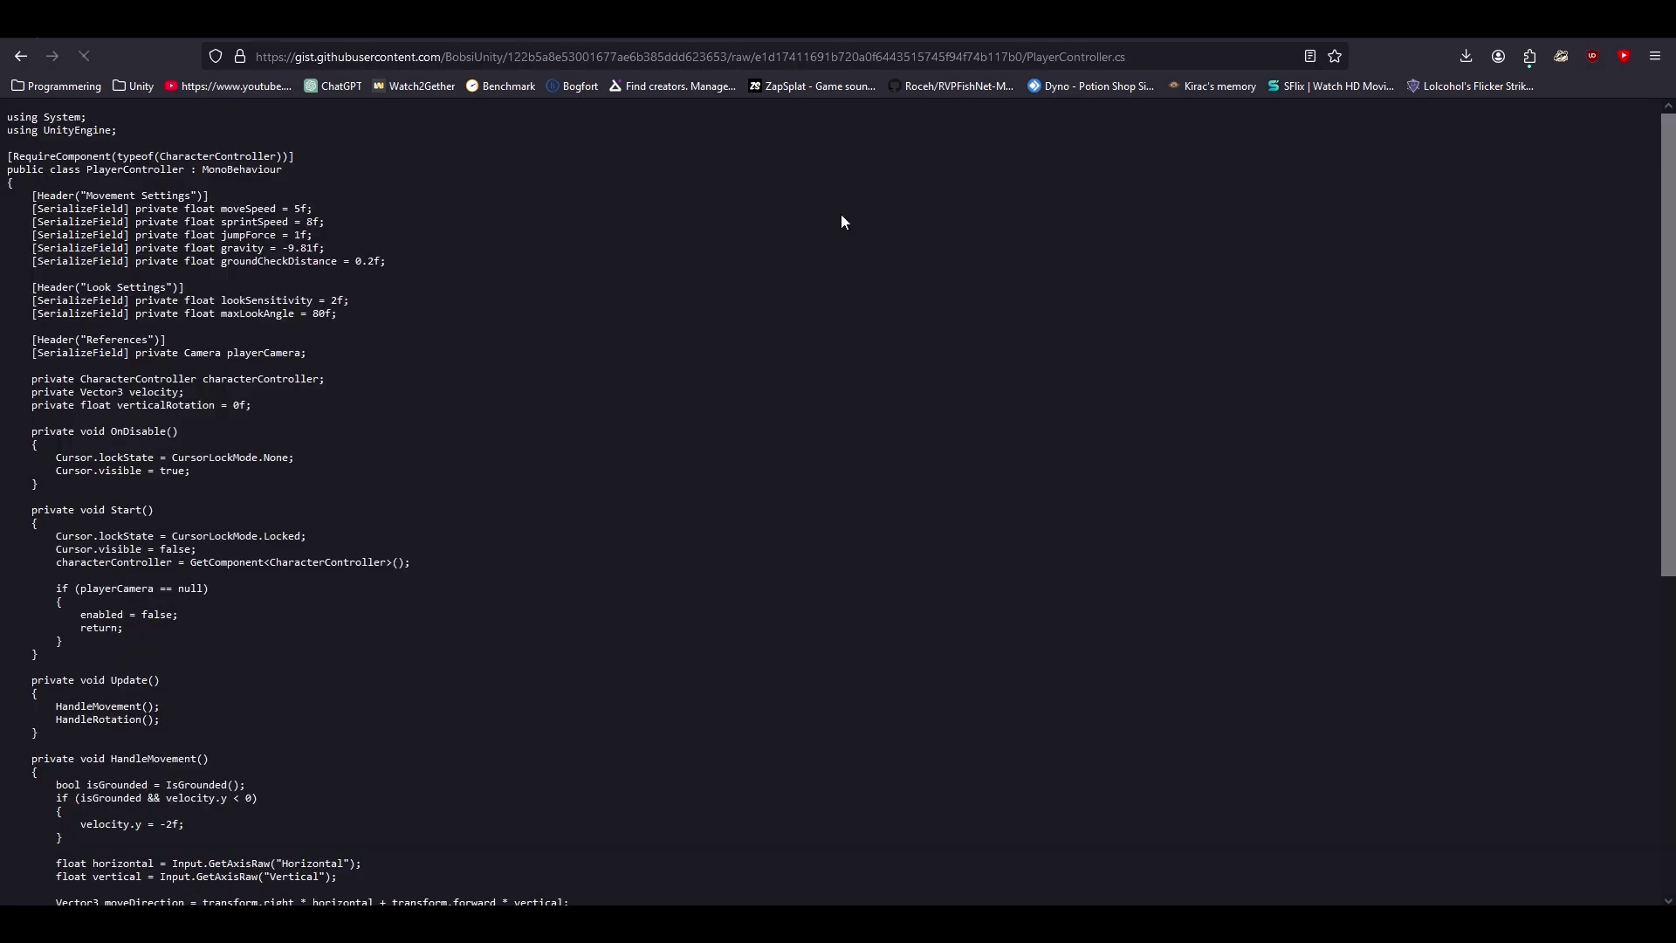
{"action": "key", "text": "ctrl+a"}
{"action": "key", "text": "ctrl+c"}
{"action": "left_click", "coordinate": [438, 247]}
Switch back to Unity and open the PolygonStarter Prefabs folder.
{"action": "left_click", "coordinate": [454, 924]}
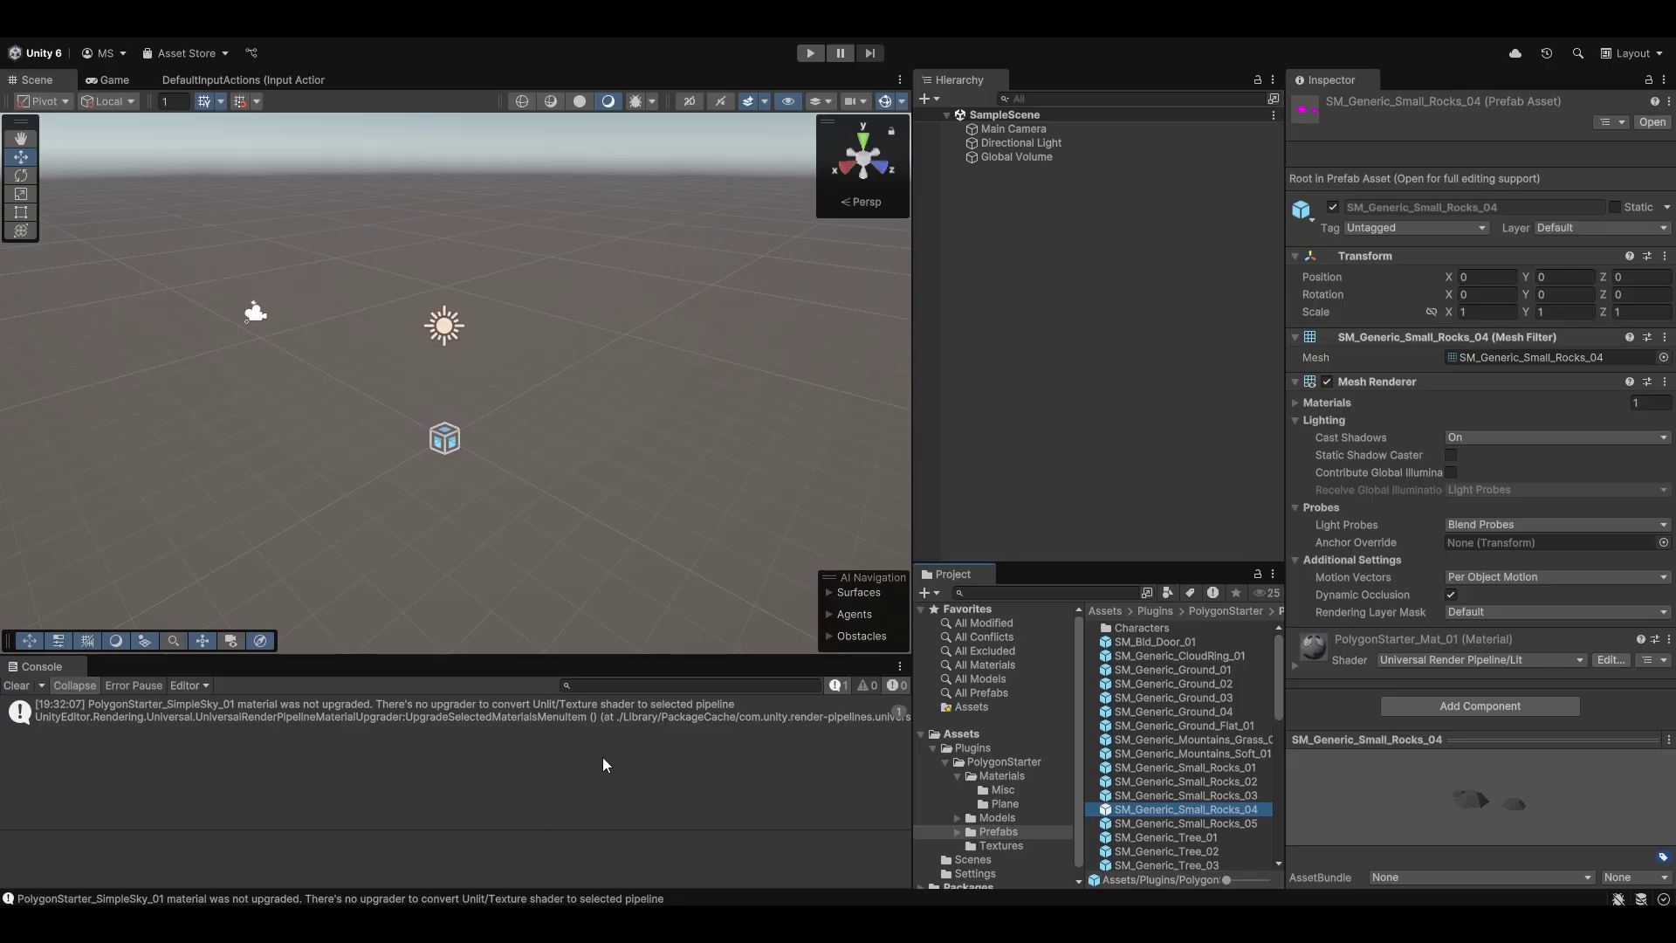
{"action": "left_click", "coordinate": [961, 734]}
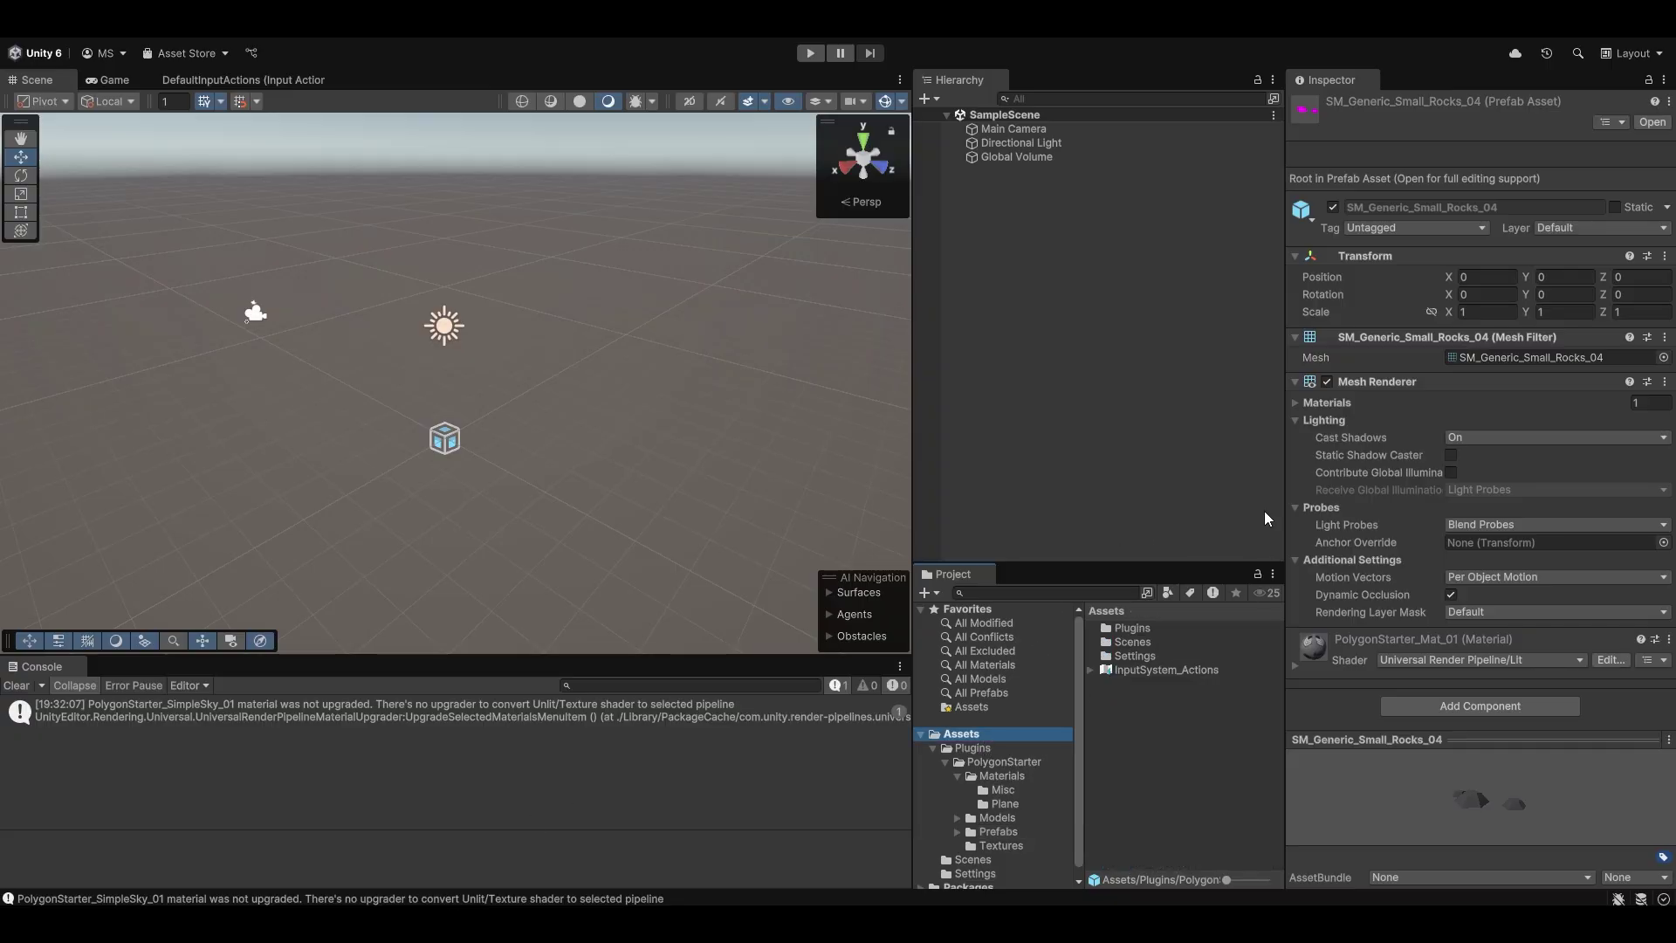
{"action": "right_click", "coordinate": [1100, 253]}
{"action": "left_click", "coordinate": [1035, 428]}
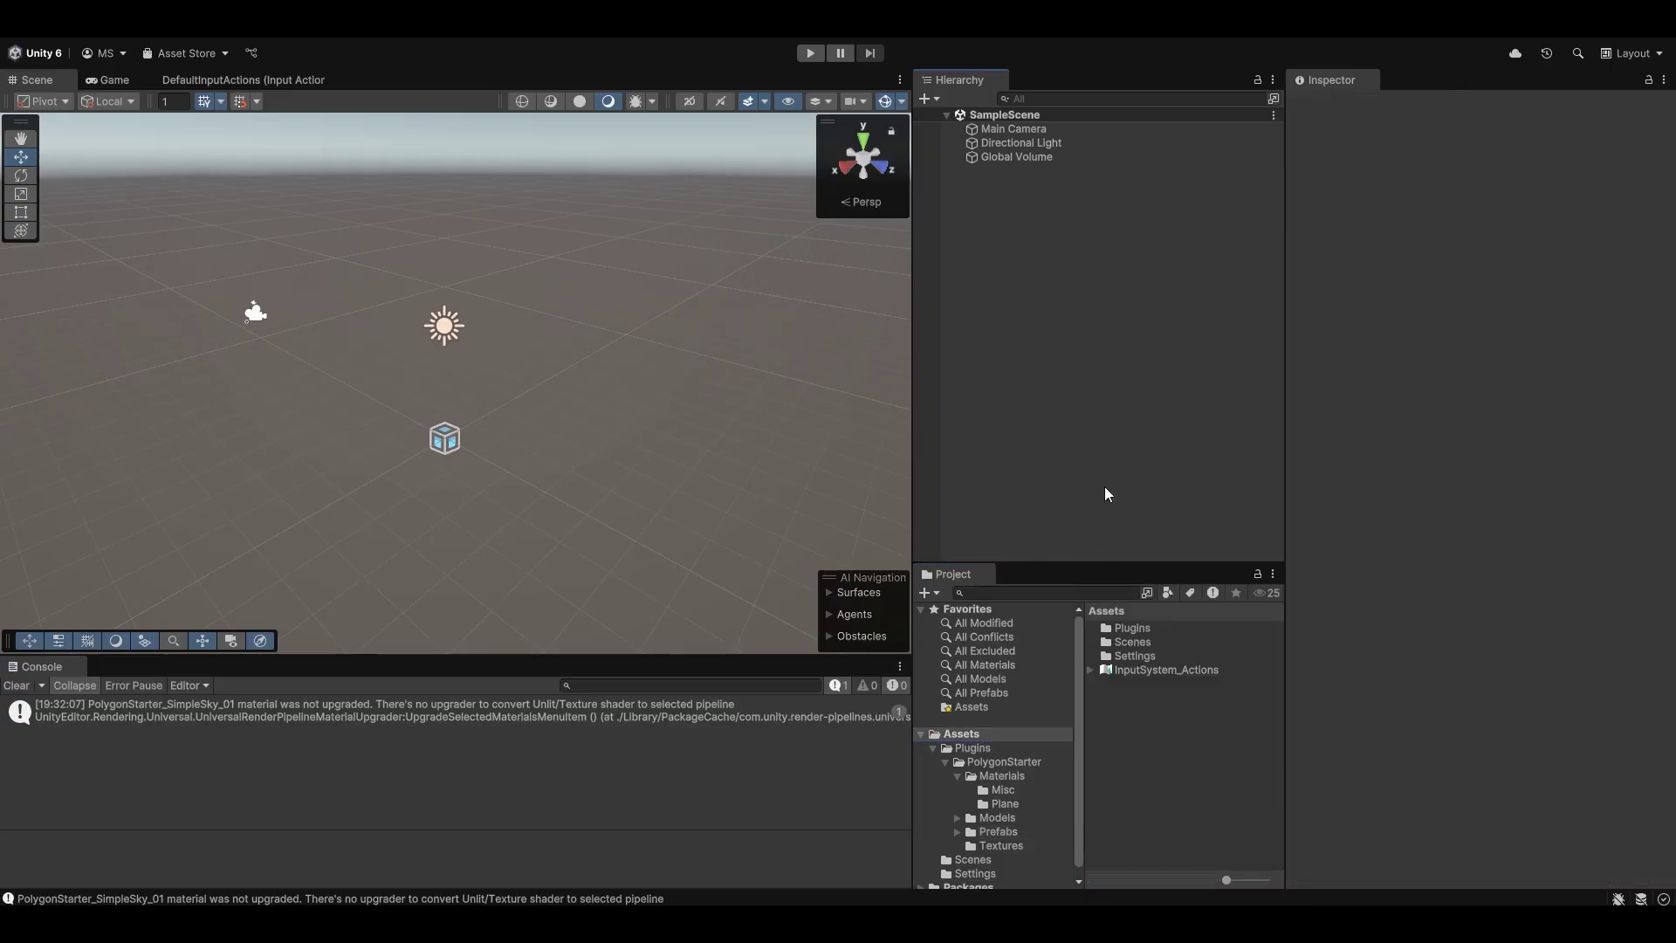
{"action": "double_click", "coordinate": [1143, 629]}
{"action": "double_click", "coordinate": [1136, 628]}
{"action": "double_click", "coordinate": [1162, 656]}
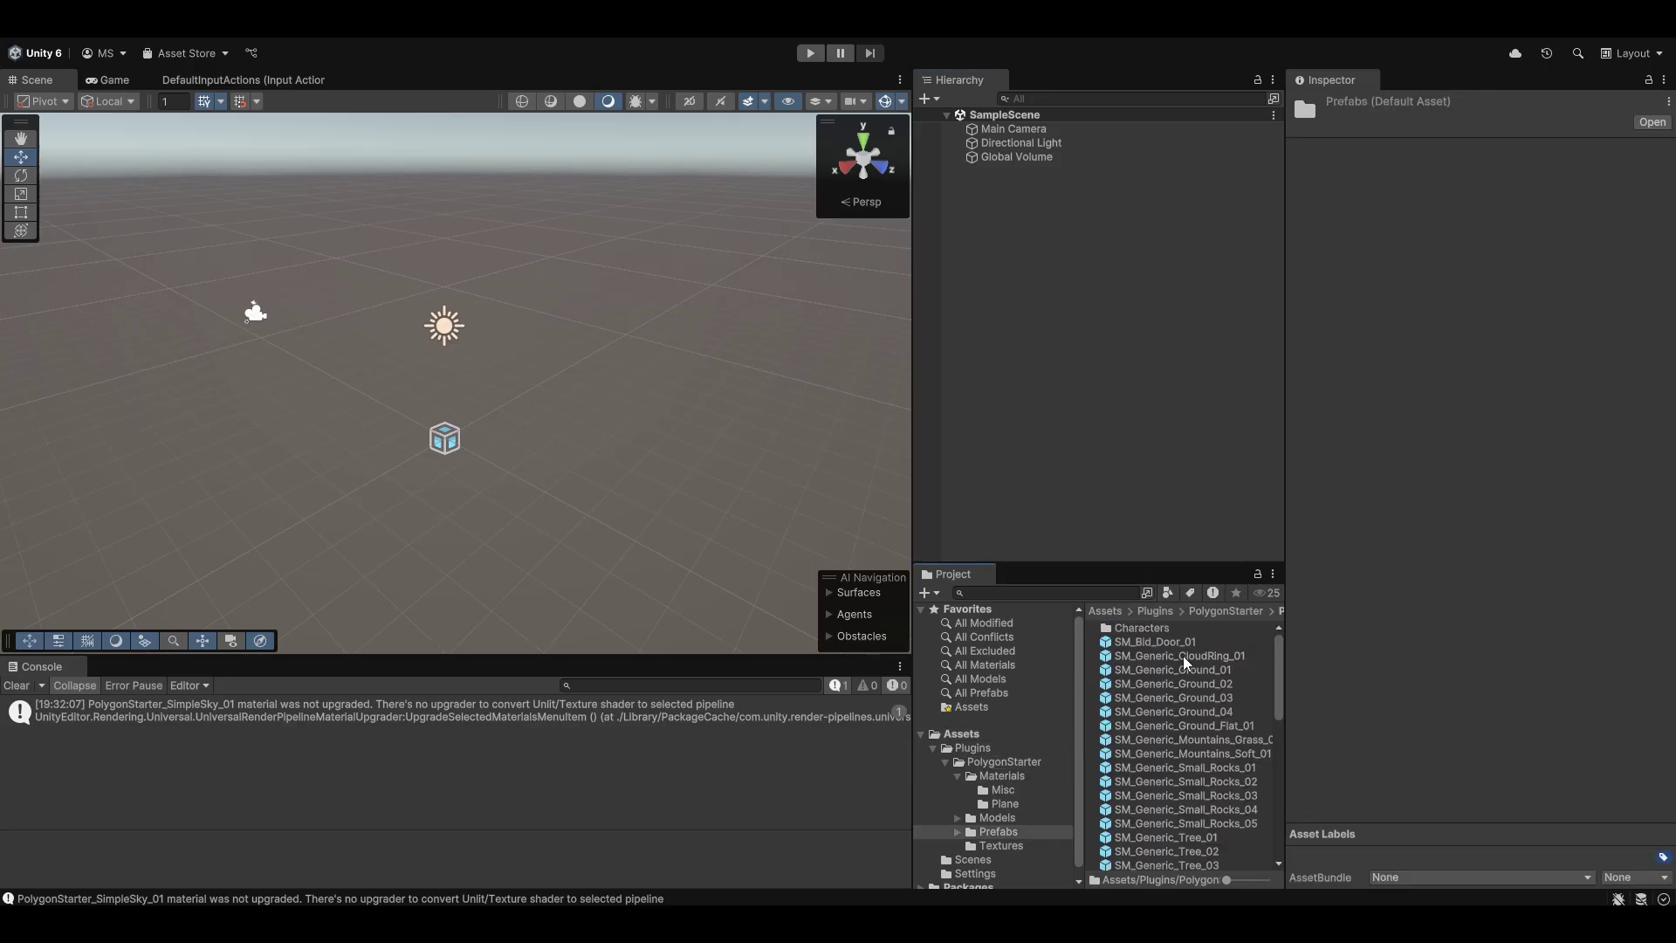
Add the SM_Generic_Ground_Flat_01 prefab to the SampleScene hierarchy at the origin.
{"action": "left_click", "coordinate": [1259, 736]}
{"action": "left_click", "coordinate": [1234, 719]}
{"action": "left_click", "coordinate": [1234, 716]}
{"action": "left_click", "coordinate": [1232, 724]}
{"action": "left_click_drag", "start_coordinate": [1233, 724], "coordinate": [1132, 500]}
{"action": "right_click_drag", "start_coordinate": [676, 321], "coordinate": [662, 383]}
{"action": "left_click_drag", "start_coordinate": [662, 382], "coordinate": [899, 349], "text": "alt"}
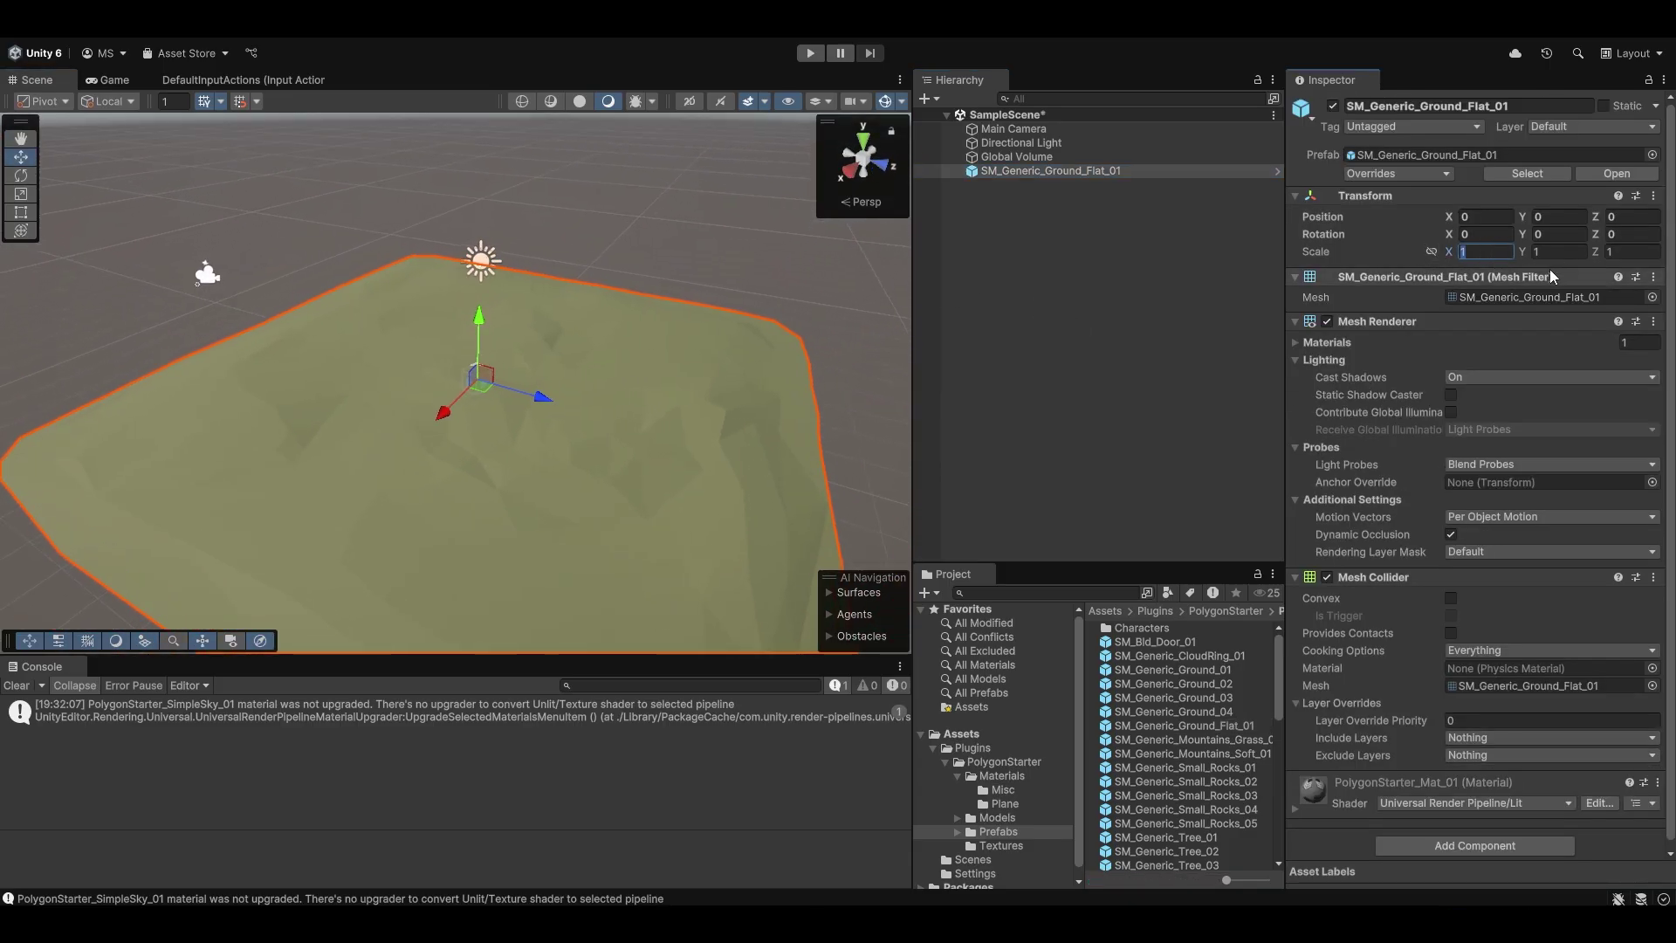
Set the scale of SM_Generic_Ground_Flat_01 to 5 on all three axes.
{"action": "type", "text": "5"}
{"action": "right_click_drag", "start_coordinate": [645, 309], "coordinate": [748, 311]}
{"action": "key", "text": "a"}
{"action": "left_click_drag", "start_coordinate": [748, 312], "coordinate": [933, 332], "text": "alt"}
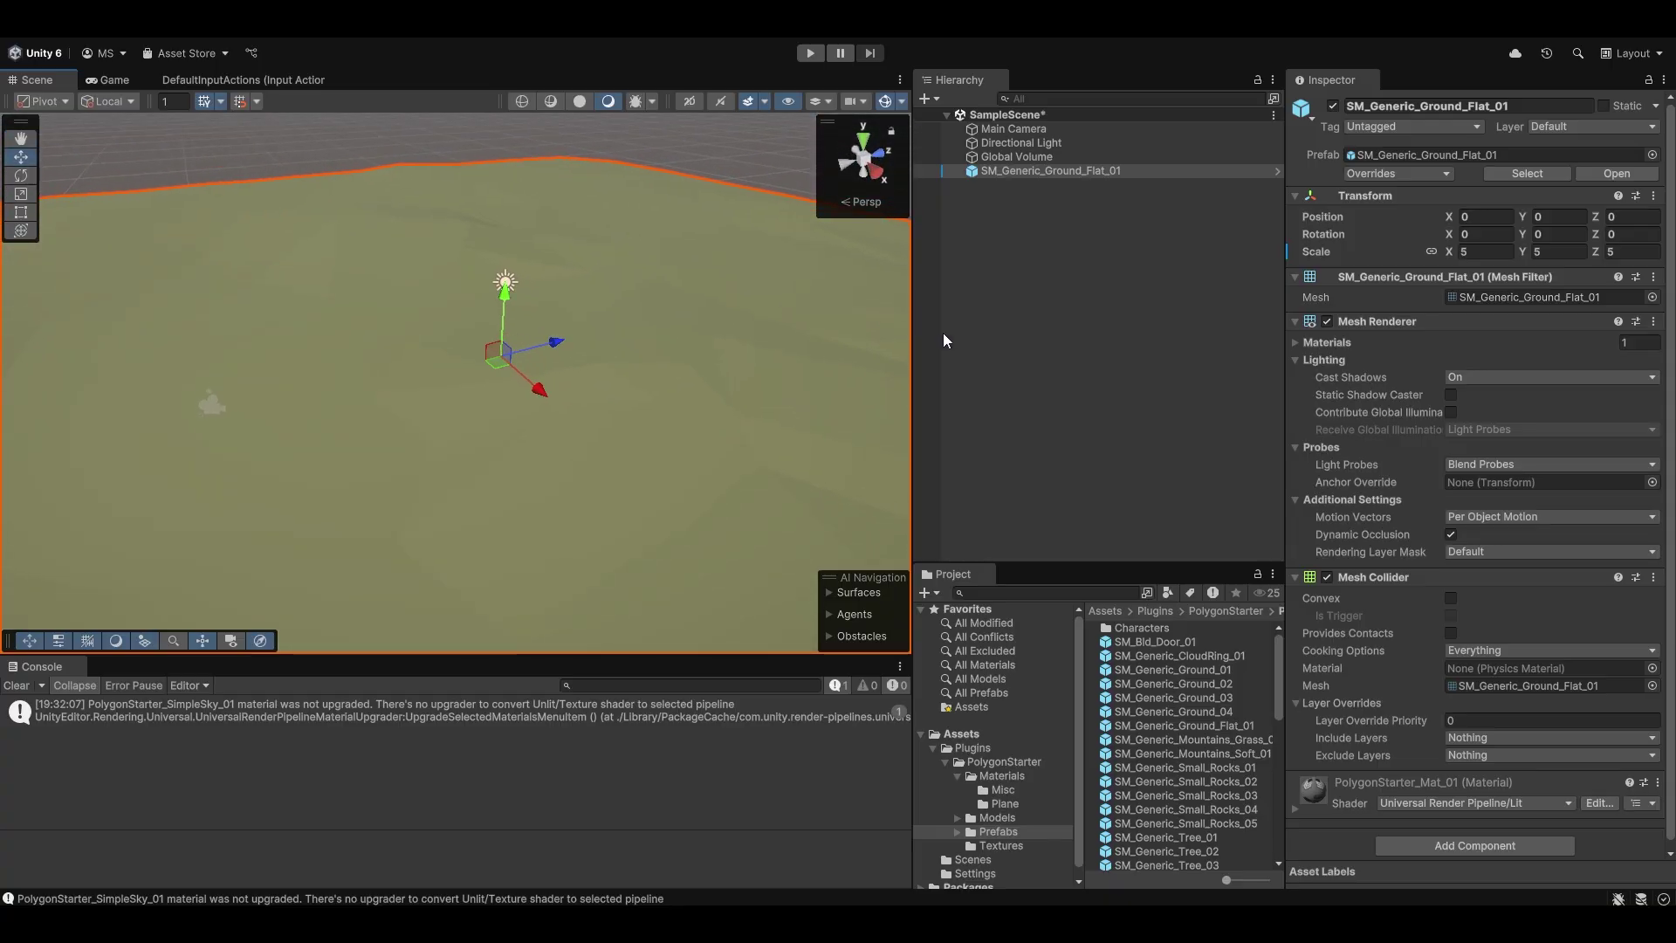
Lower the ground object along the vertical axis to a Y position of about -1.84.
{"action": "right_click_drag", "start_coordinate": [621, 316], "coordinate": [543, 269]}
{"action": "key", "text": "q"}
{"action": "key", "text": "e"}
{"action": "left_click_drag", "start_coordinate": [529, 253], "coordinate": [531, 292]}
{"action": "right_click_drag", "start_coordinate": [597, 321], "coordinate": [602, 282]}
{"action": "key", "text": "w"}
{"action": "left_click_drag", "start_coordinate": [526, 300], "coordinate": [862, 371]}
Create an empty object in the scene hierarchy and name it Environment.
{"action": "right_click", "coordinate": [1122, 277]}
{"action": "left_click", "coordinate": [1149, 482]}
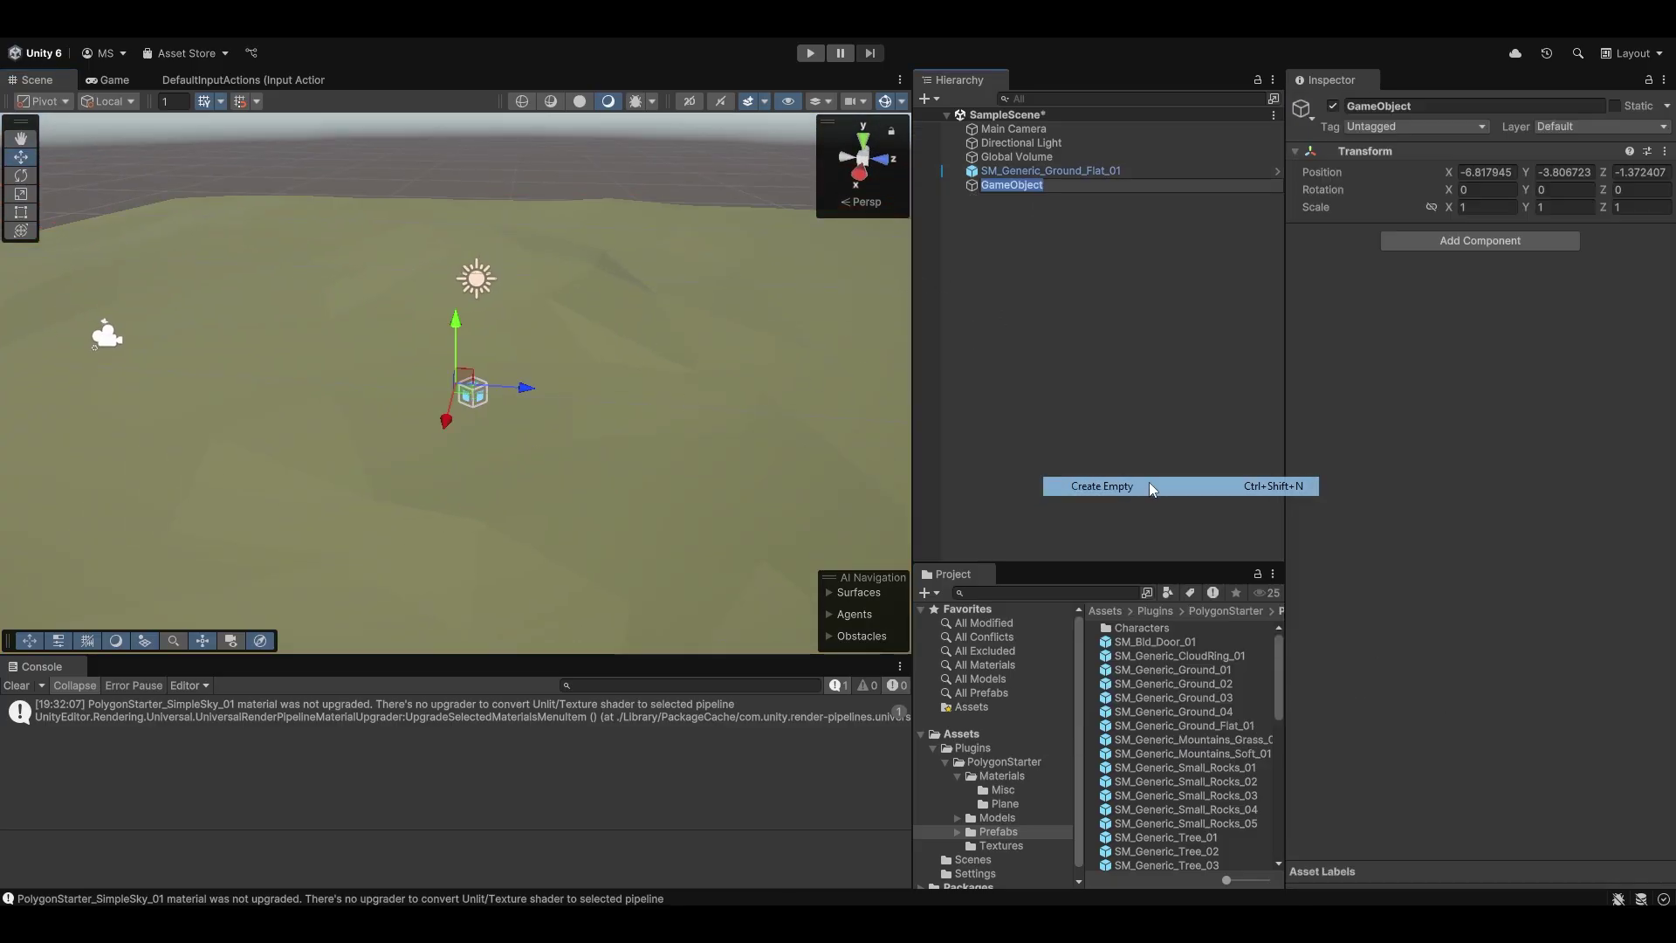
{"action": "type", "text": "Environm"}
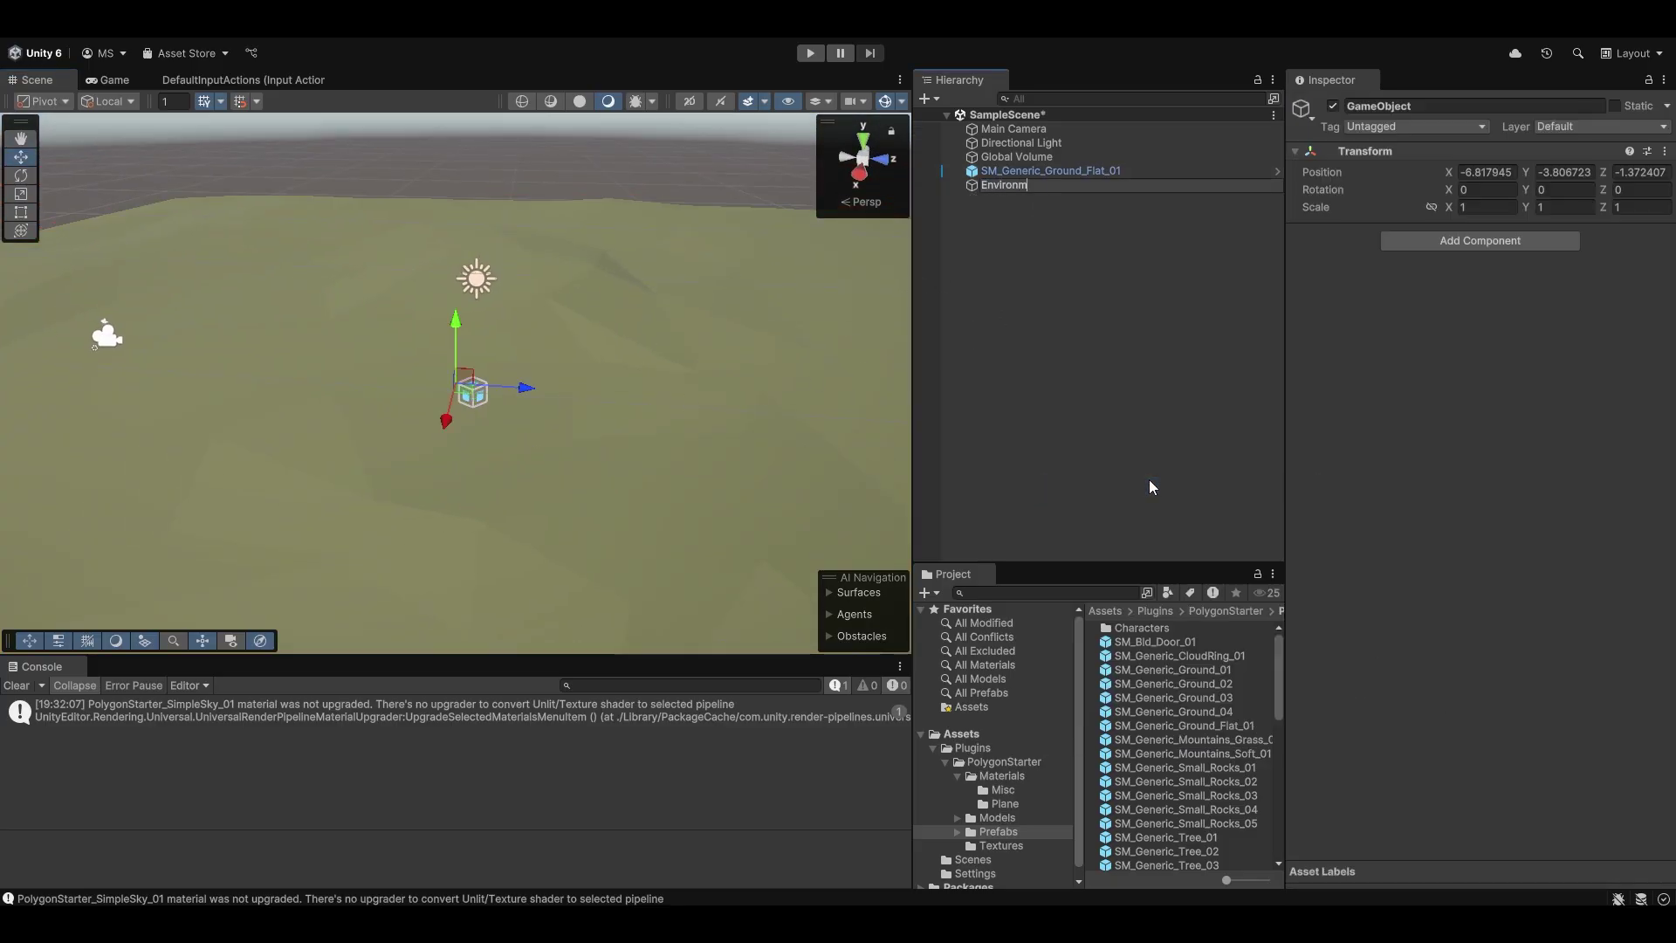
{"action": "type", "text": "ent"}
{"action": "key", "text": "Return"}
Set the Environment object's position to 0, 0, 0 and make the ground object its child.
{"action": "left_click", "coordinate": [1474, 175]}
{"action": "type", "text": "0"}
{"action": "left_click", "coordinate": [1579, 174]}
{"action": "left_click", "coordinate": [1640, 174]}
{"action": "type", "text": "0"}
{"action": "left_click", "coordinate": [1567, 175]}
{"action": "type", "text": "0"}
{"action": "left_click_drag", "start_coordinate": [1097, 186], "coordinate": [1096, 185]}
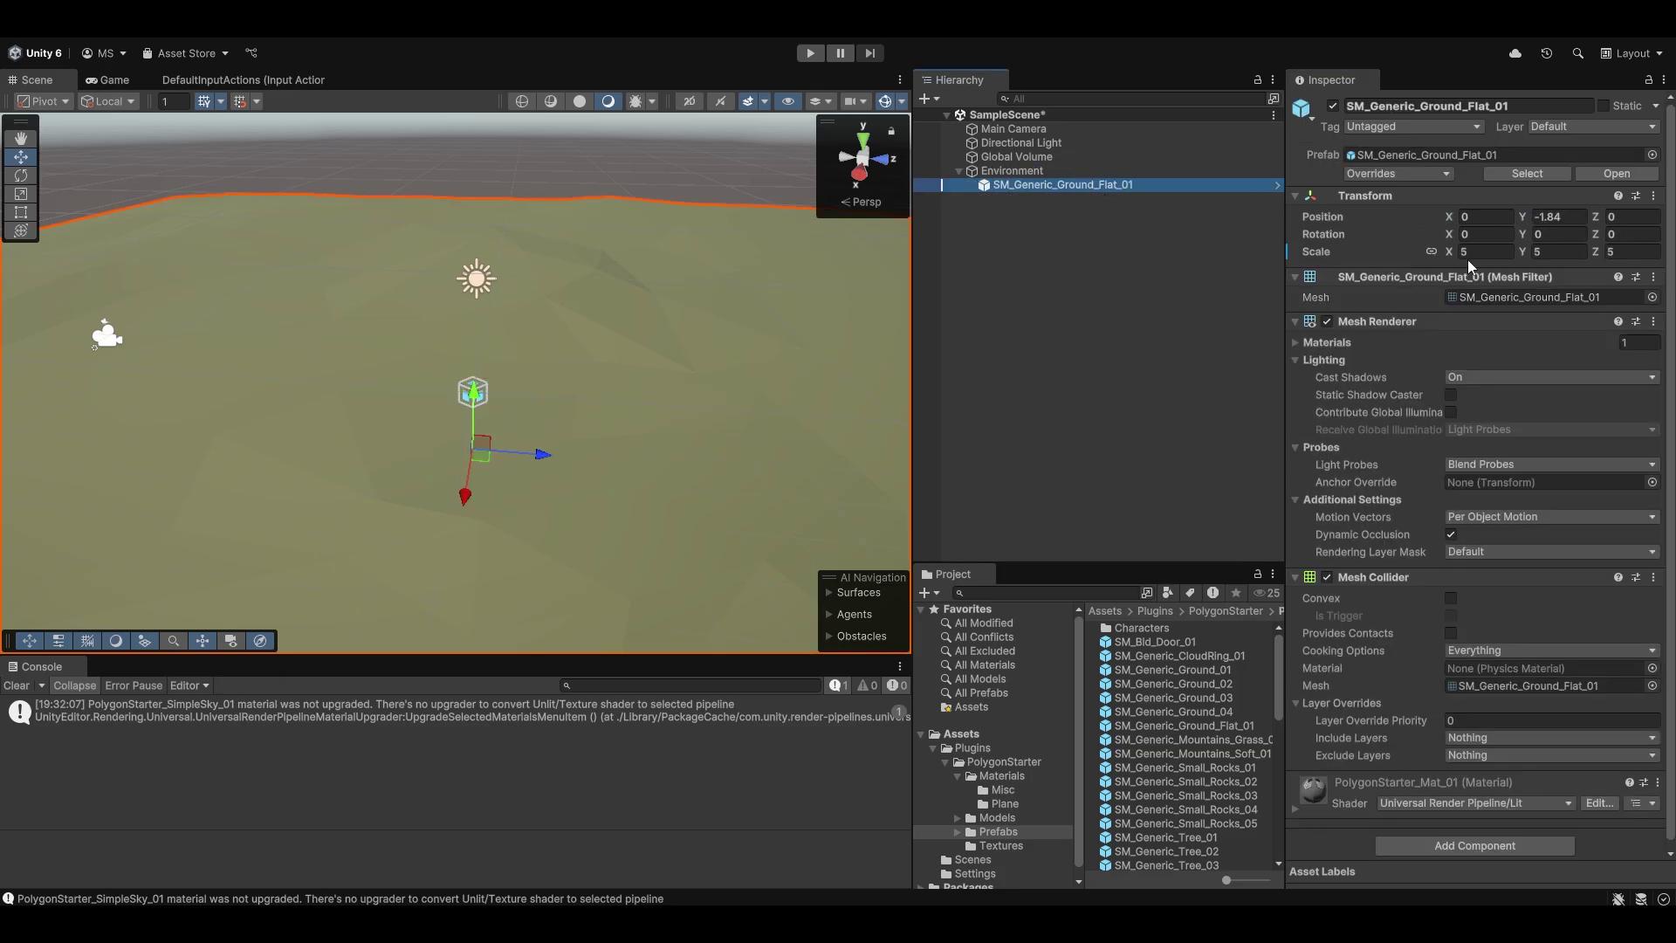
Create an empty object at the root of the scene and name it Player.
{"action": "right_click", "coordinate": [1039, 213]}
{"action": "left_click", "coordinate": [1137, 515]}
{"action": "type", "text": "P"}
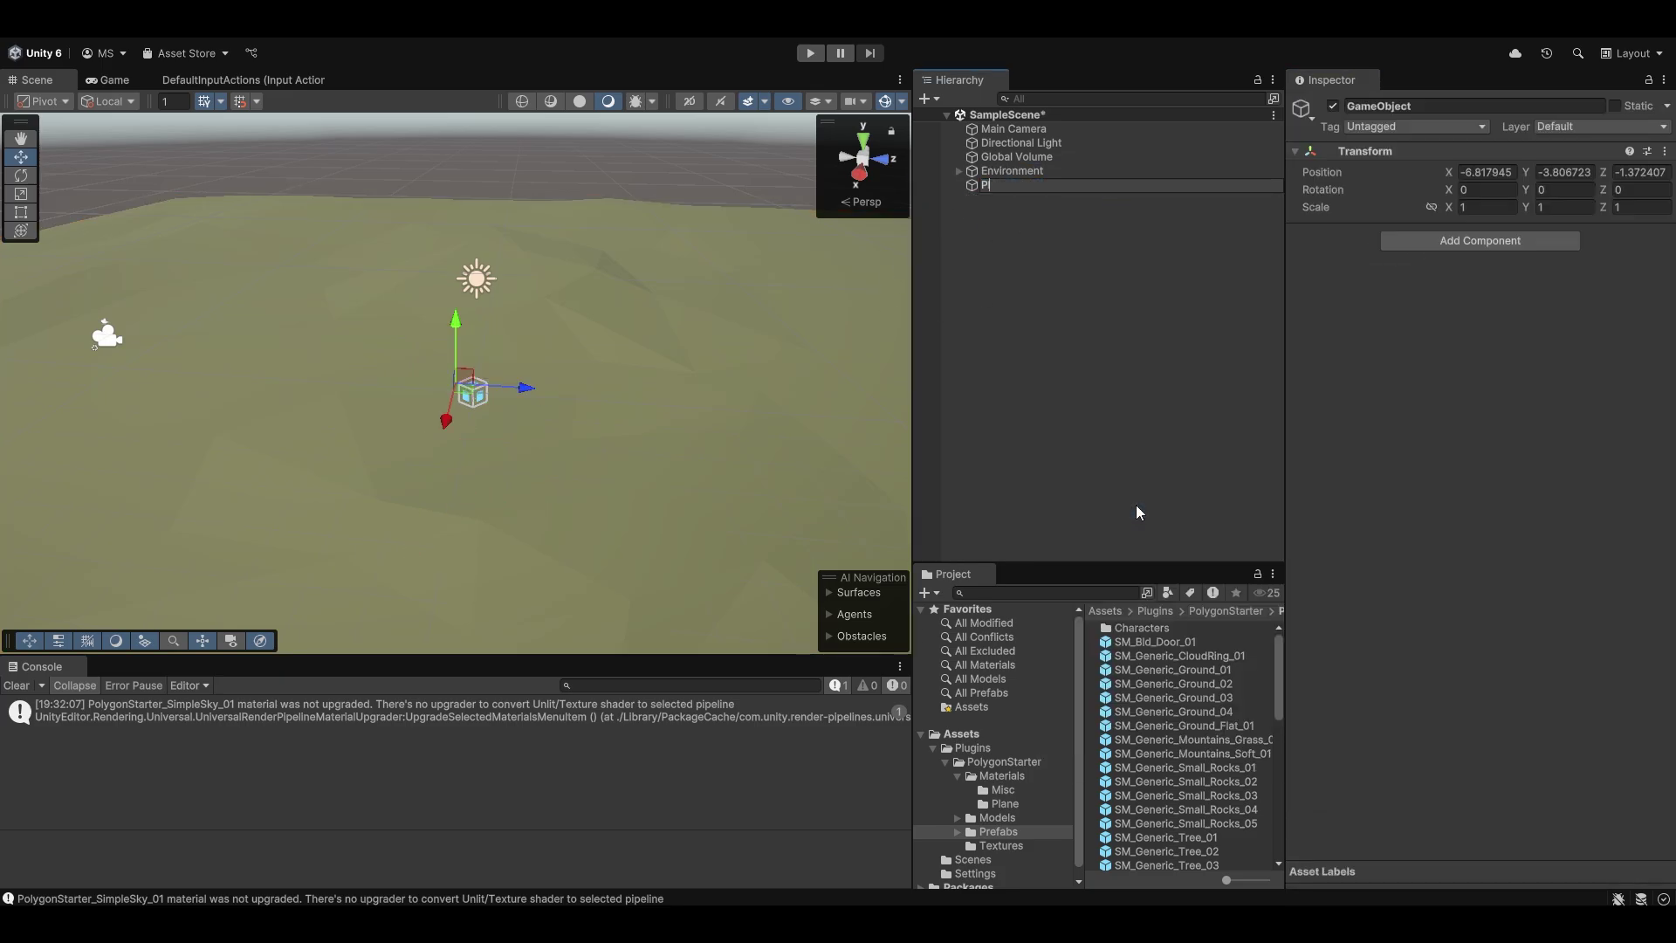
{"action": "type", "text": "layer"}
{"action": "key", "text": "Return"}
Set the Player object's position to 0, 0, 0.
{"action": "left_click", "coordinate": [1494, 173]}
{"action": "type", "text": "0"}
{"action": "left_click", "coordinate": [1561, 173]}
{"action": "type", "text": "0"}
{"action": "left_click", "coordinate": [1634, 173]}
{"action": "type", "text": "0"}
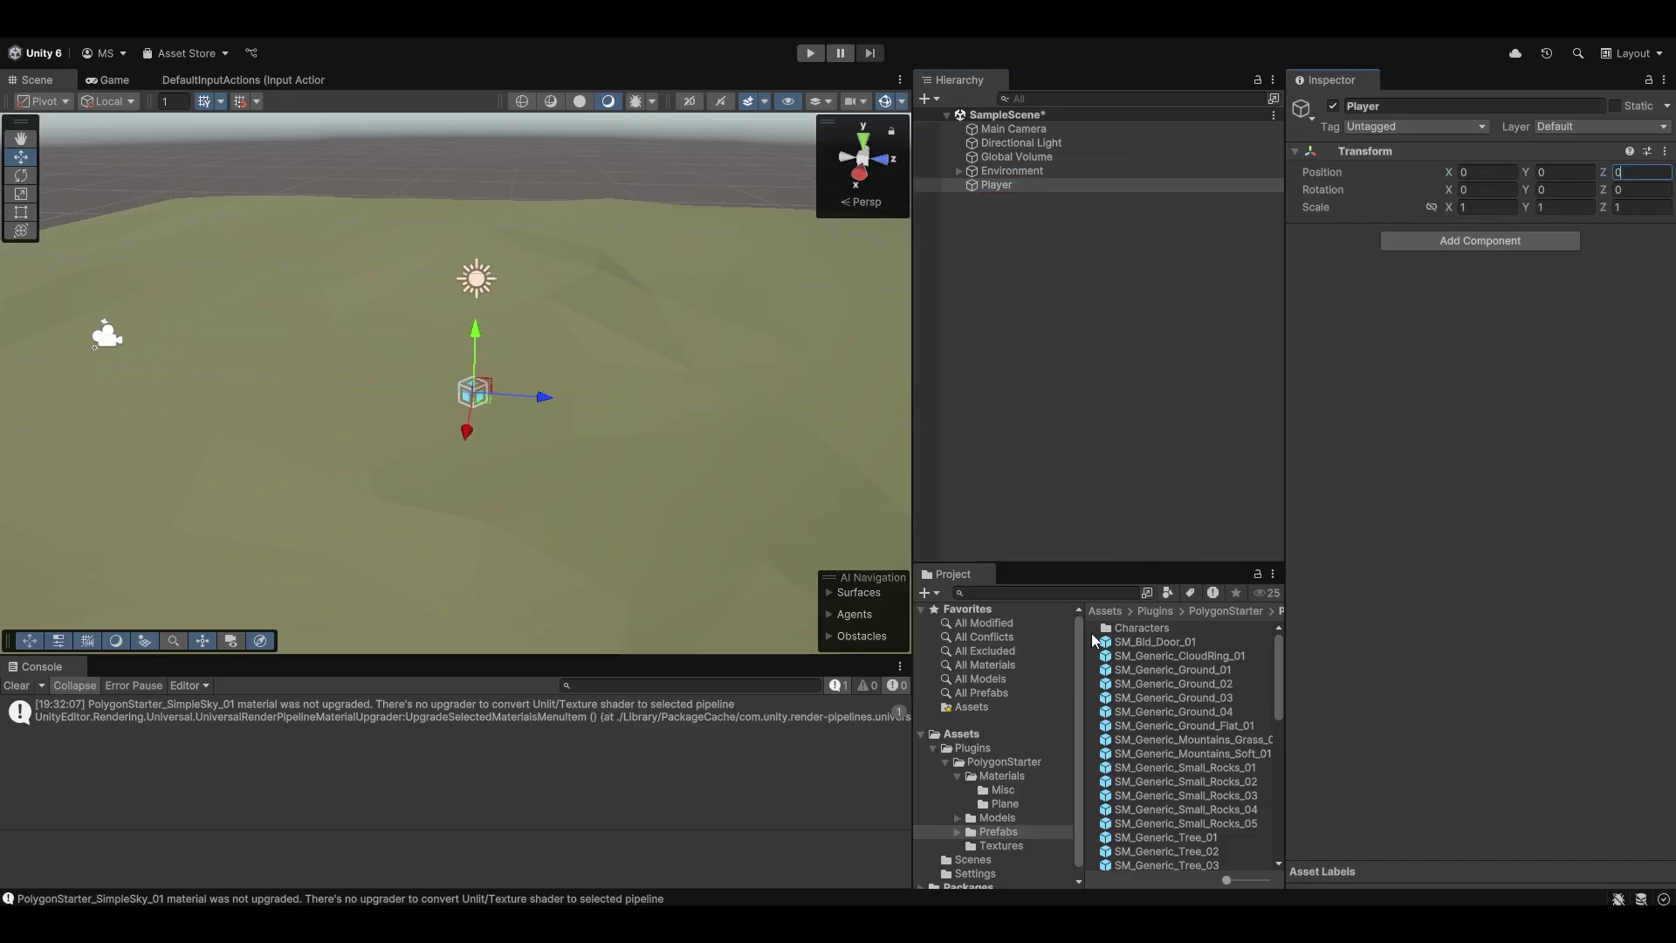
Create a folder named Materials directly in the Assets folder.
{"action": "left_click", "coordinate": [961, 733]}
{"action": "right_click", "coordinate": [1192, 780]}
{"action": "mouse_move", "coordinate": [1274, 294]}
{"action": "left_click", "coordinate": [1495, 295]}
{"action": "key", "text": "BackSpace"}
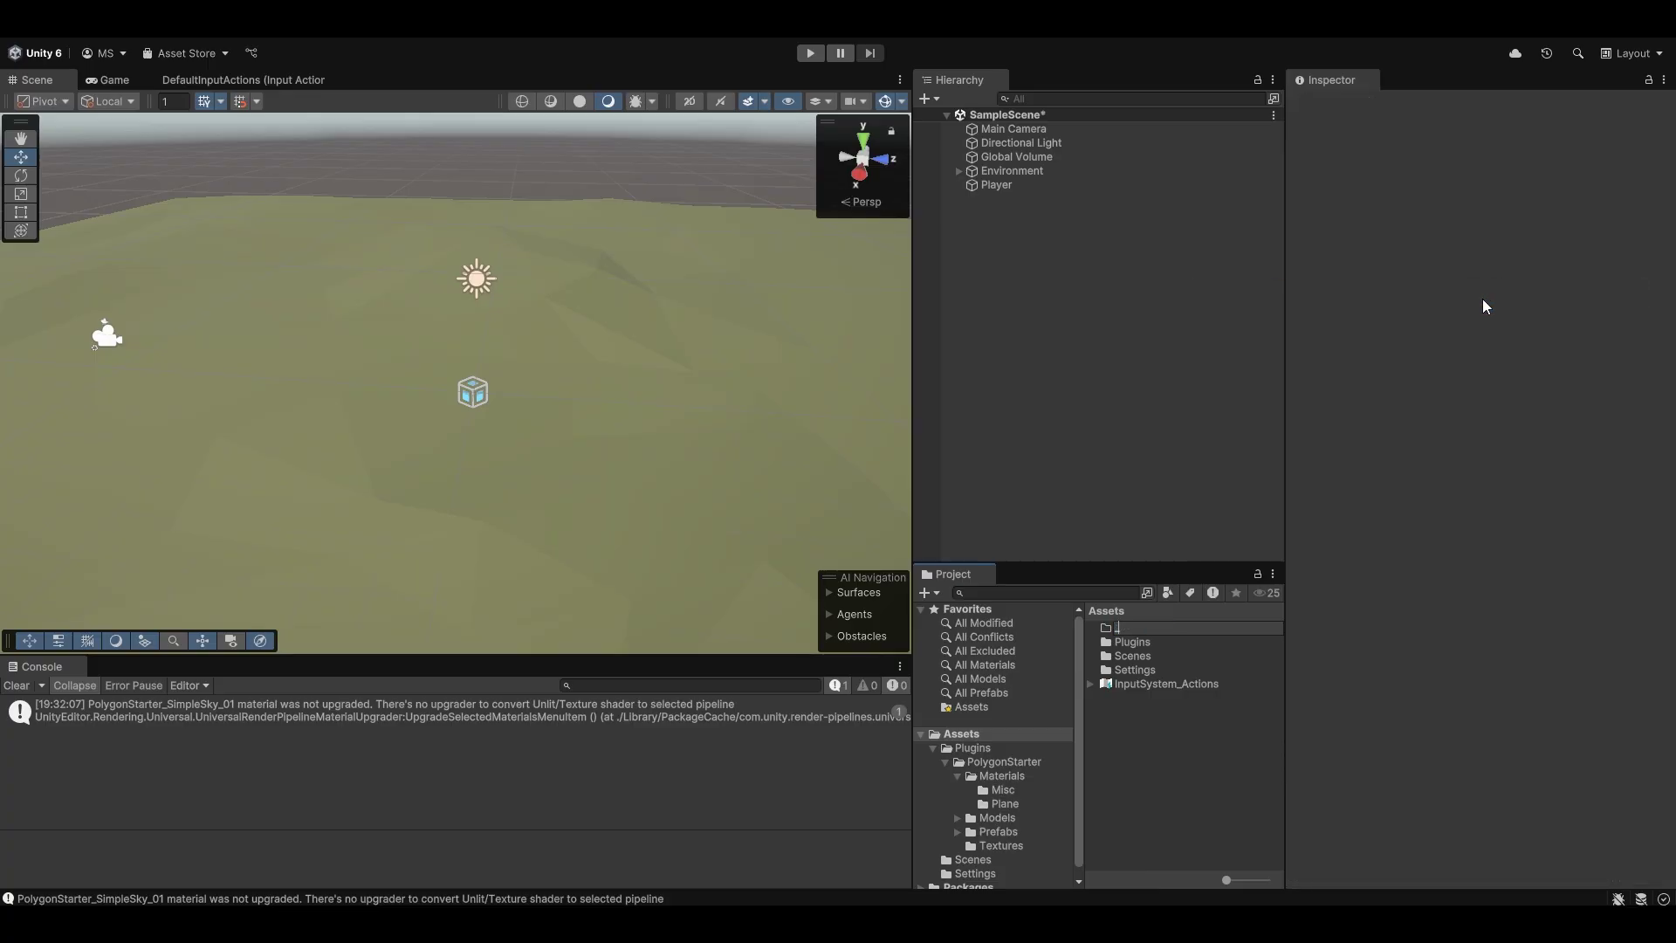
{"action": "key", "text": "Return"}
Duplicate the new folder to make Prefabs and _Scripts folders in Assets, and open _Scripts.
{"action": "key", "text": "ctrl+d"}
{"action": "type", "text": "POref"}
{"action": "key", "text": "BackSpace"}
{"action": "key", "text": "BackSpace"}
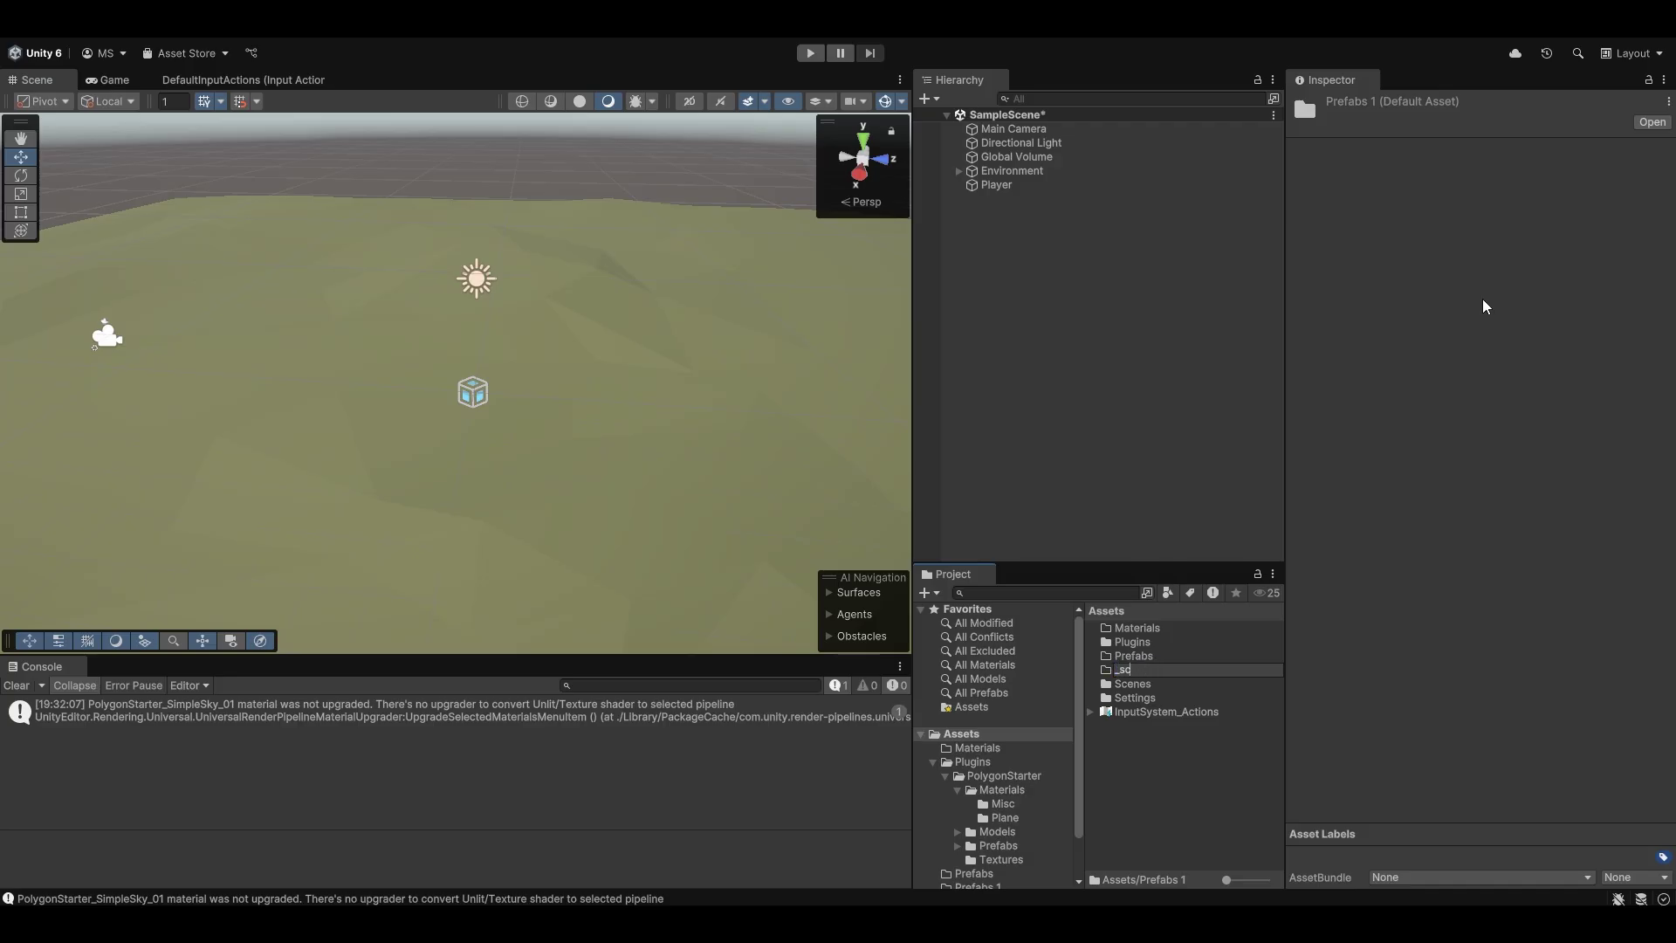
{"action": "key", "text": "Return"}
{"action": "key", "text": "Return"}
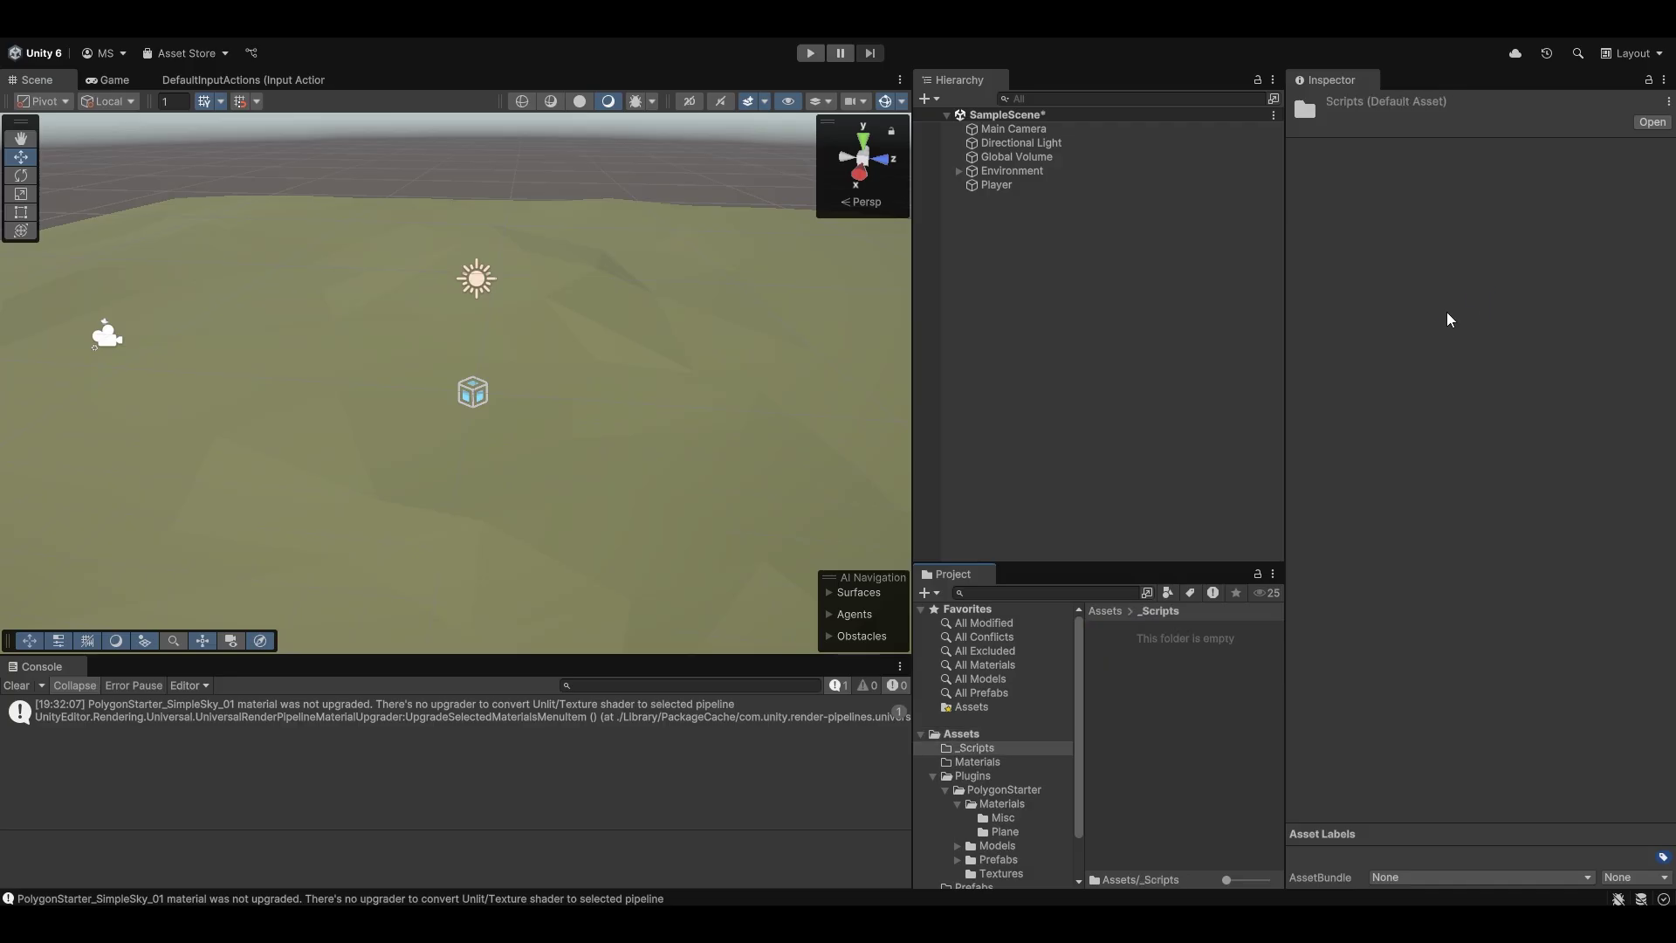
Create a MonoBehaviour script named PlayerMovement in the _Scripts folder.
{"action": "right_click", "coordinate": [1268, 775]}
{"action": "mouse_move", "coordinate": [1281, 253]}
{"action": "left_click", "coordinate": [1533, 288]}
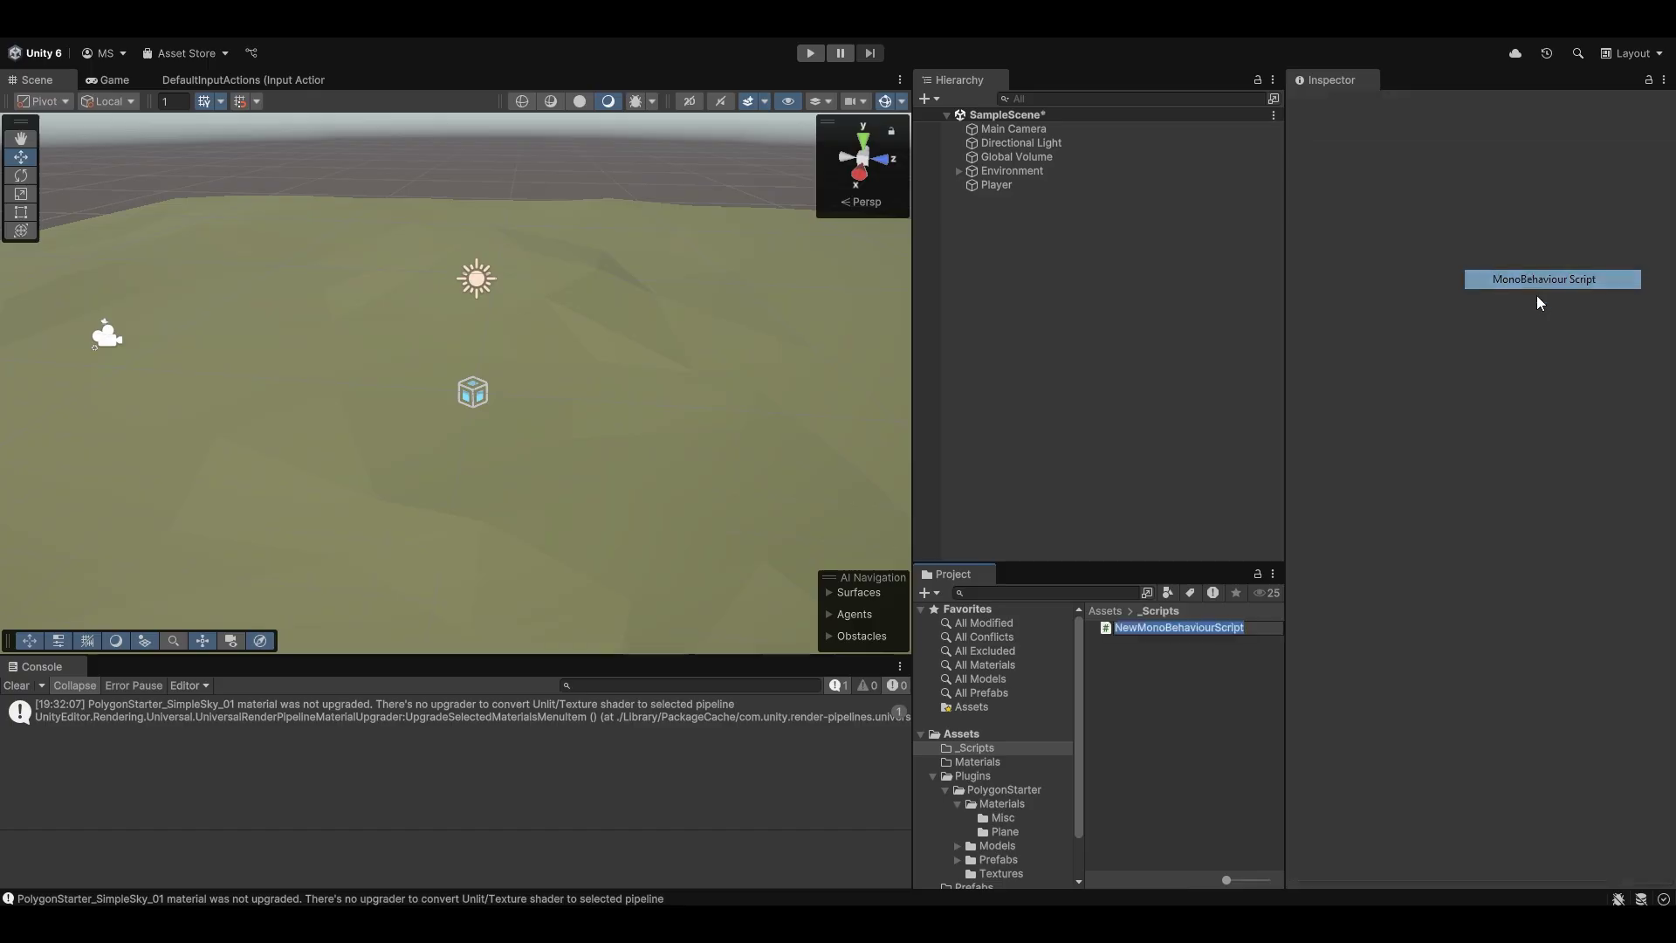
{"action": "type", "text": "PlayerMovement"}
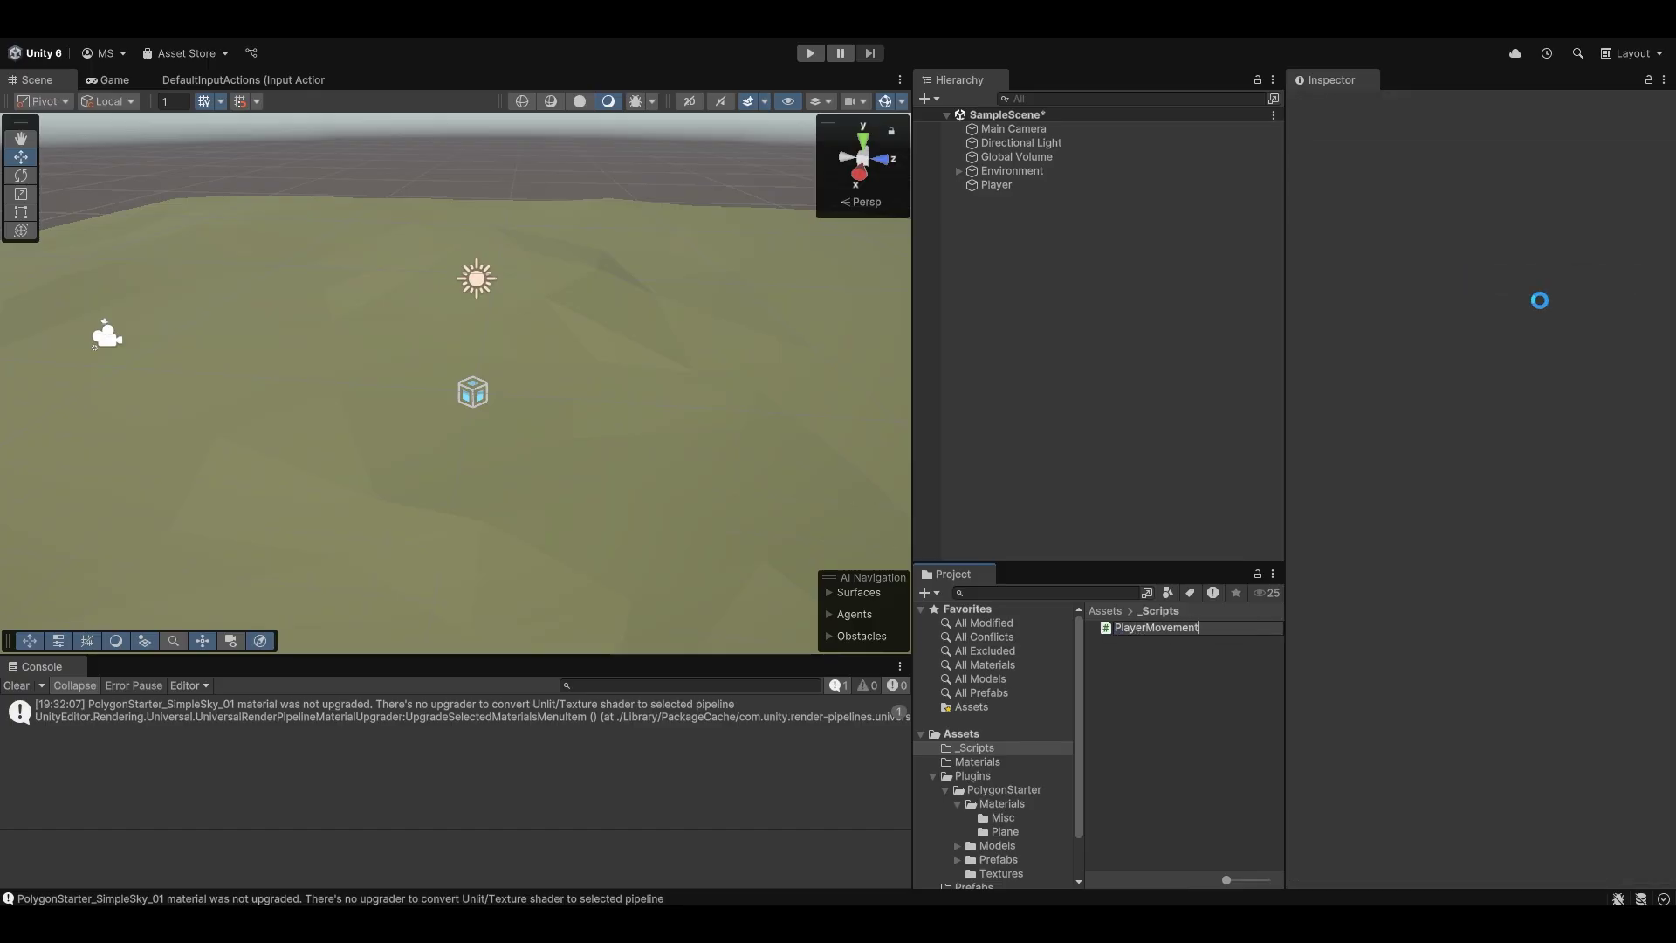
{"action": "key", "text": "Return"}
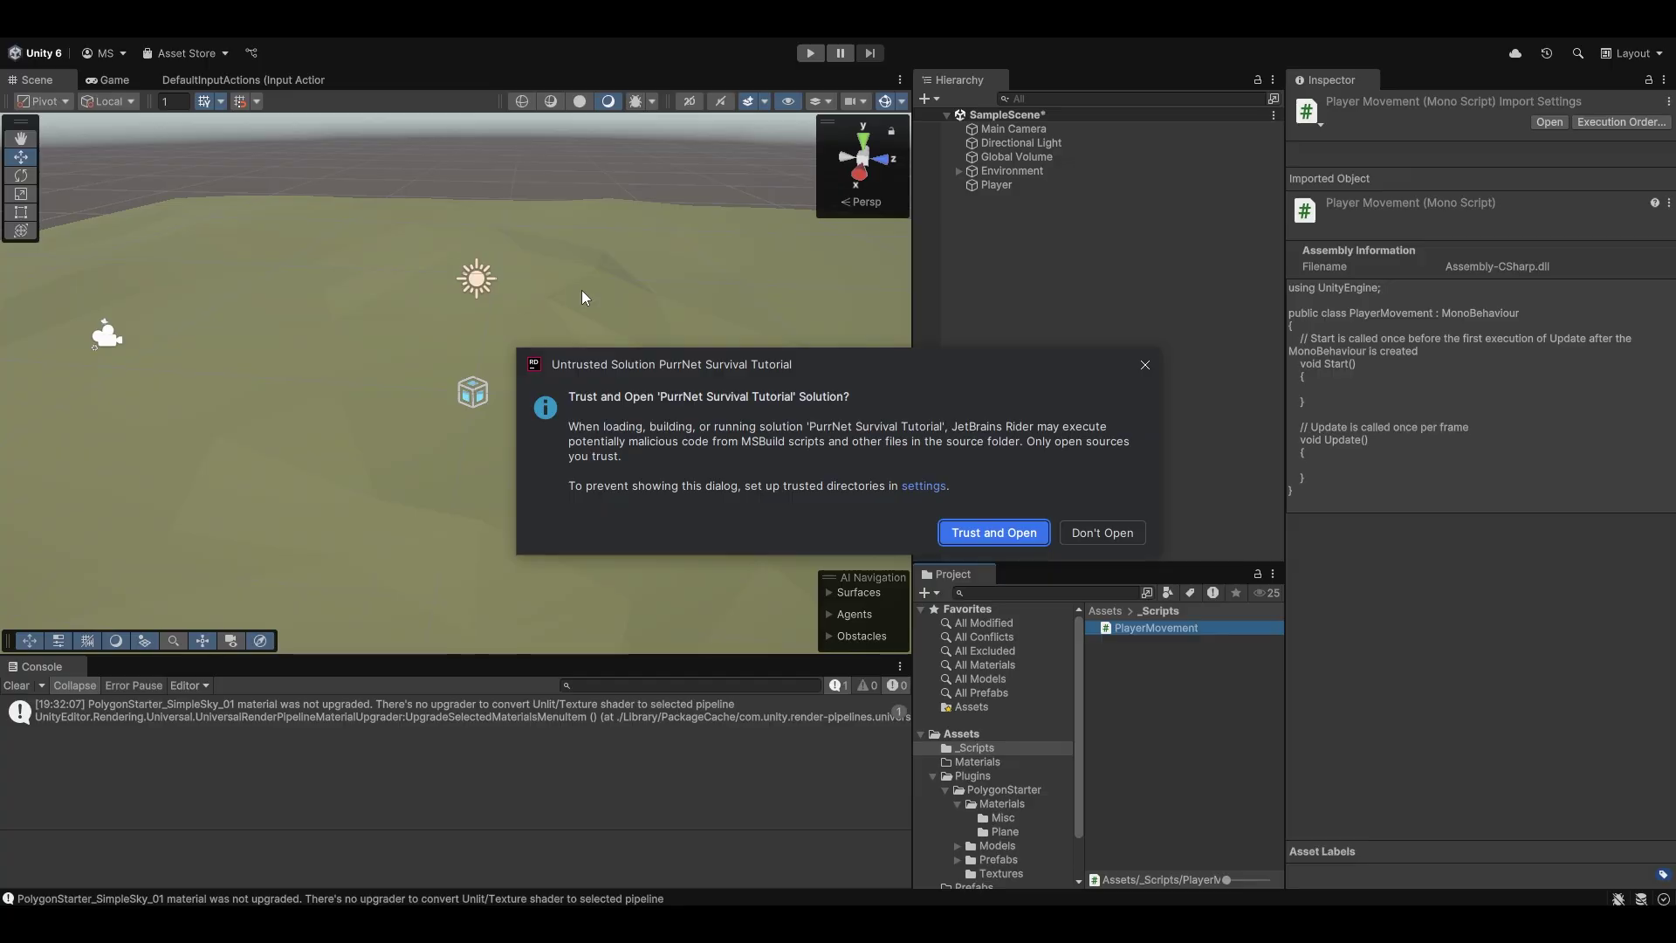
Trust and open the solution in Rider and replace the PlayerMovement script's contents with the copied code.
{"action": "left_click", "coordinate": [993, 532]}
{"action": "left_click", "coordinate": [668, 876]}
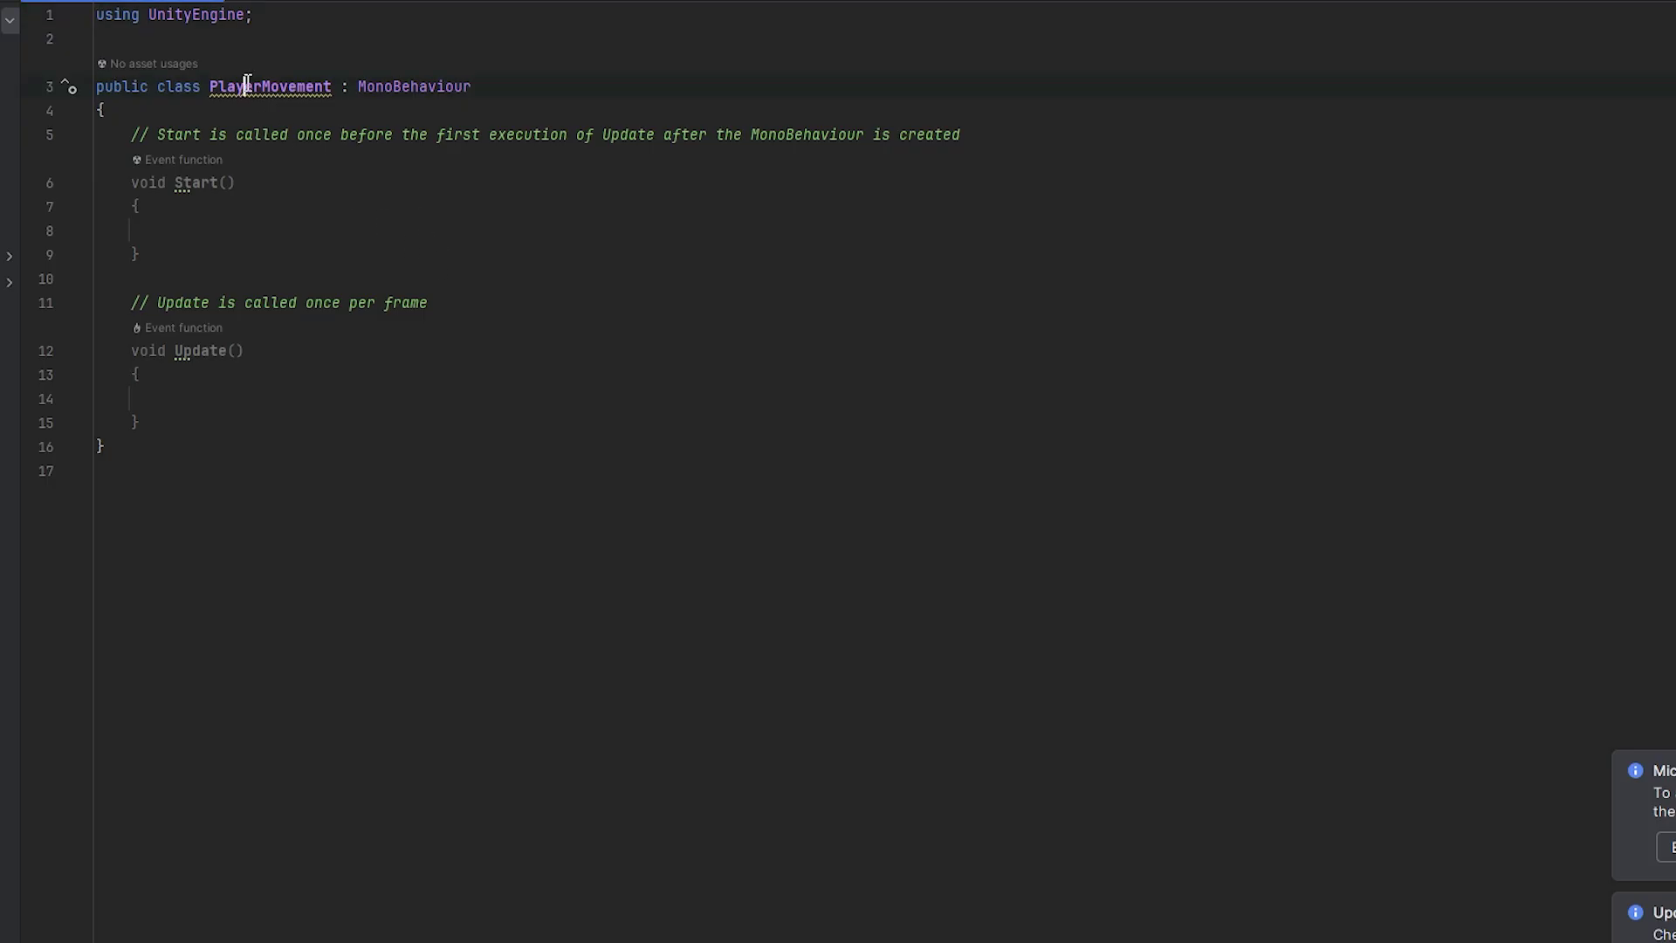
{"action": "left_click", "coordinate": [366, 392]}
{"action": "key", "text": "ctrl+a"}
{"action": "key", "text": "ctrl+v"}
{"action": "scroll", "coordinate": [340, 262], "scroll_direction": "up", "scroll_amount": 15}
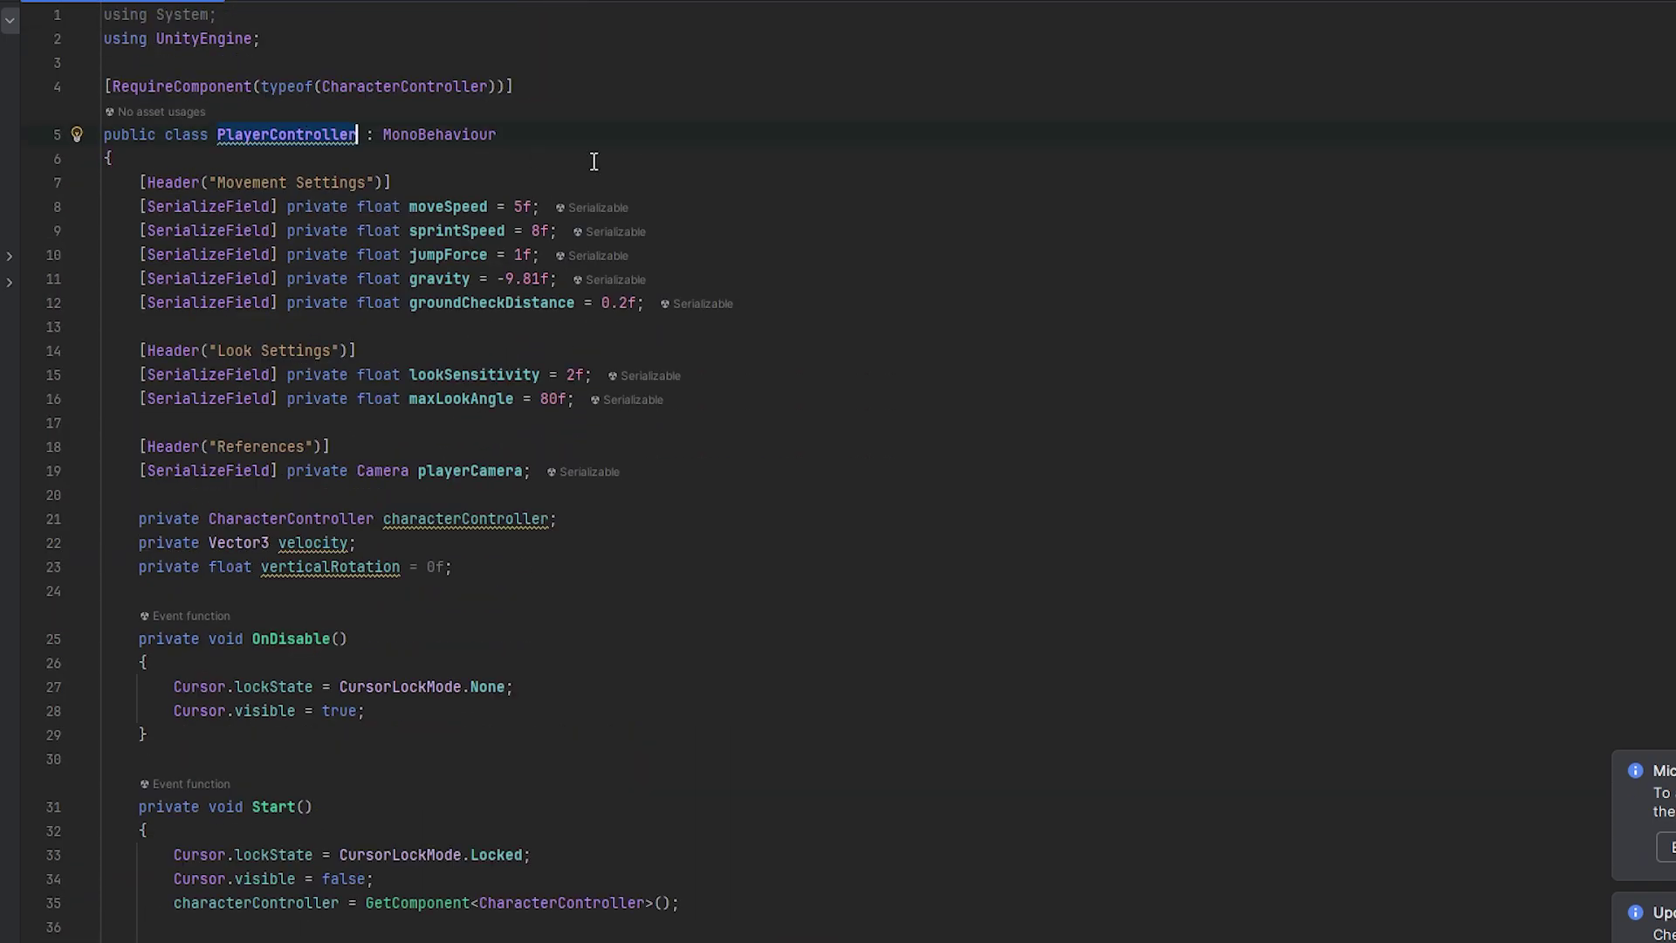
Rename the pasted class to PlayerMovement and delete the unused using System directive.
{"action": "type", "text": "PlayerMovement"}
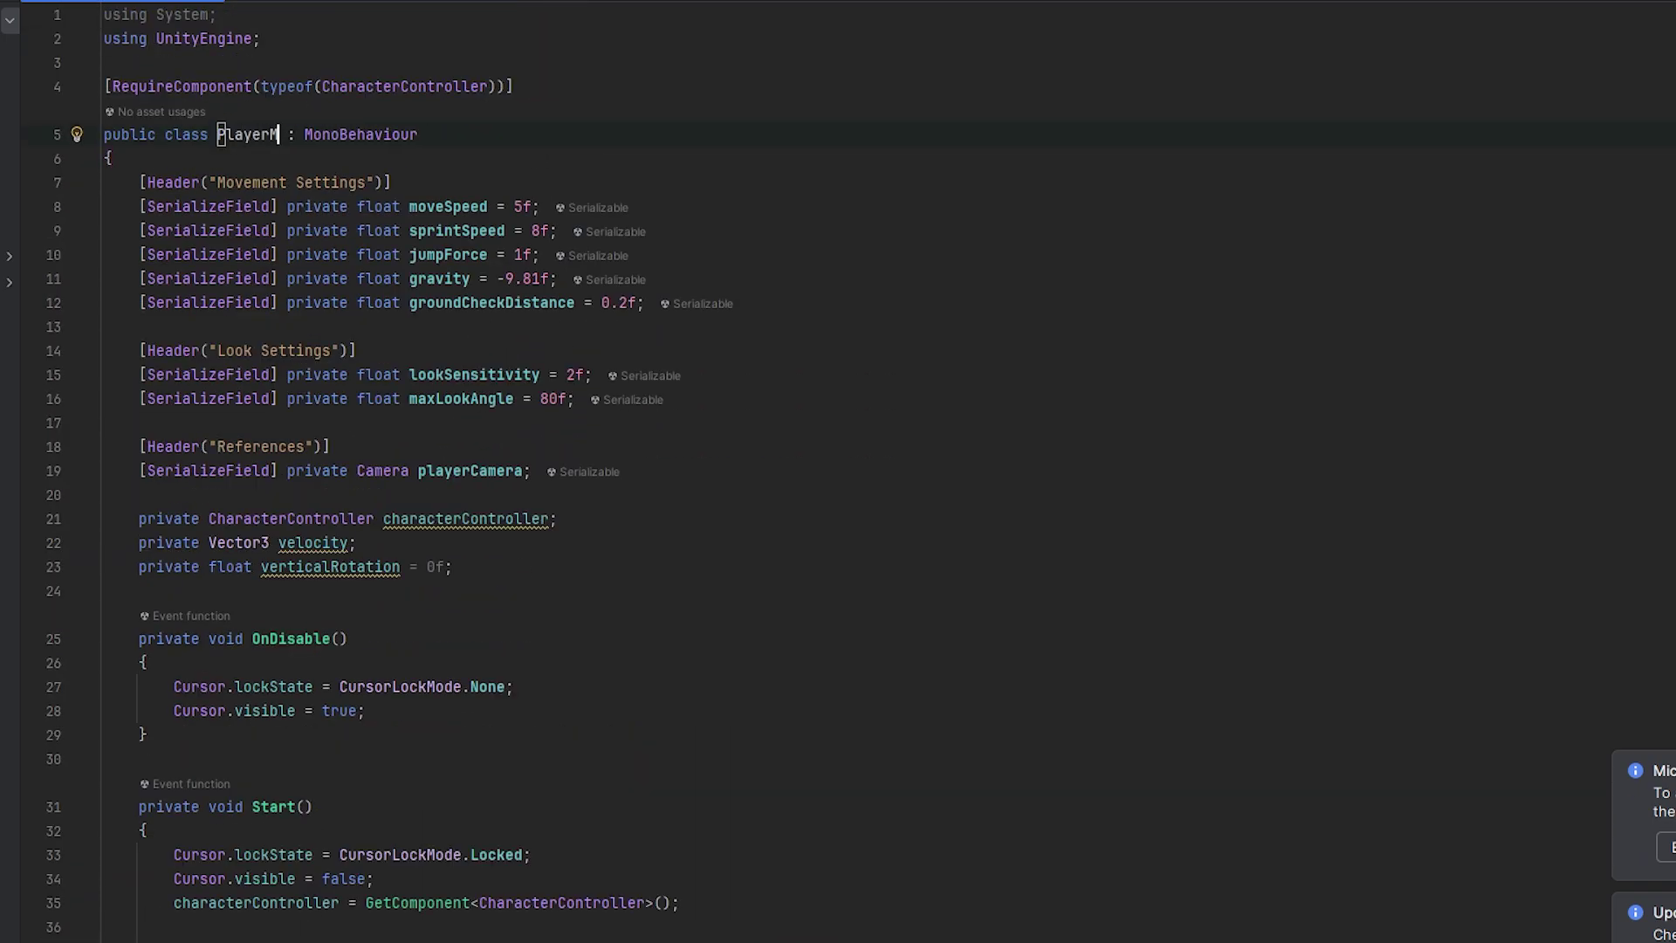
{"action": "left_click", "coordinate": [860, 158]}
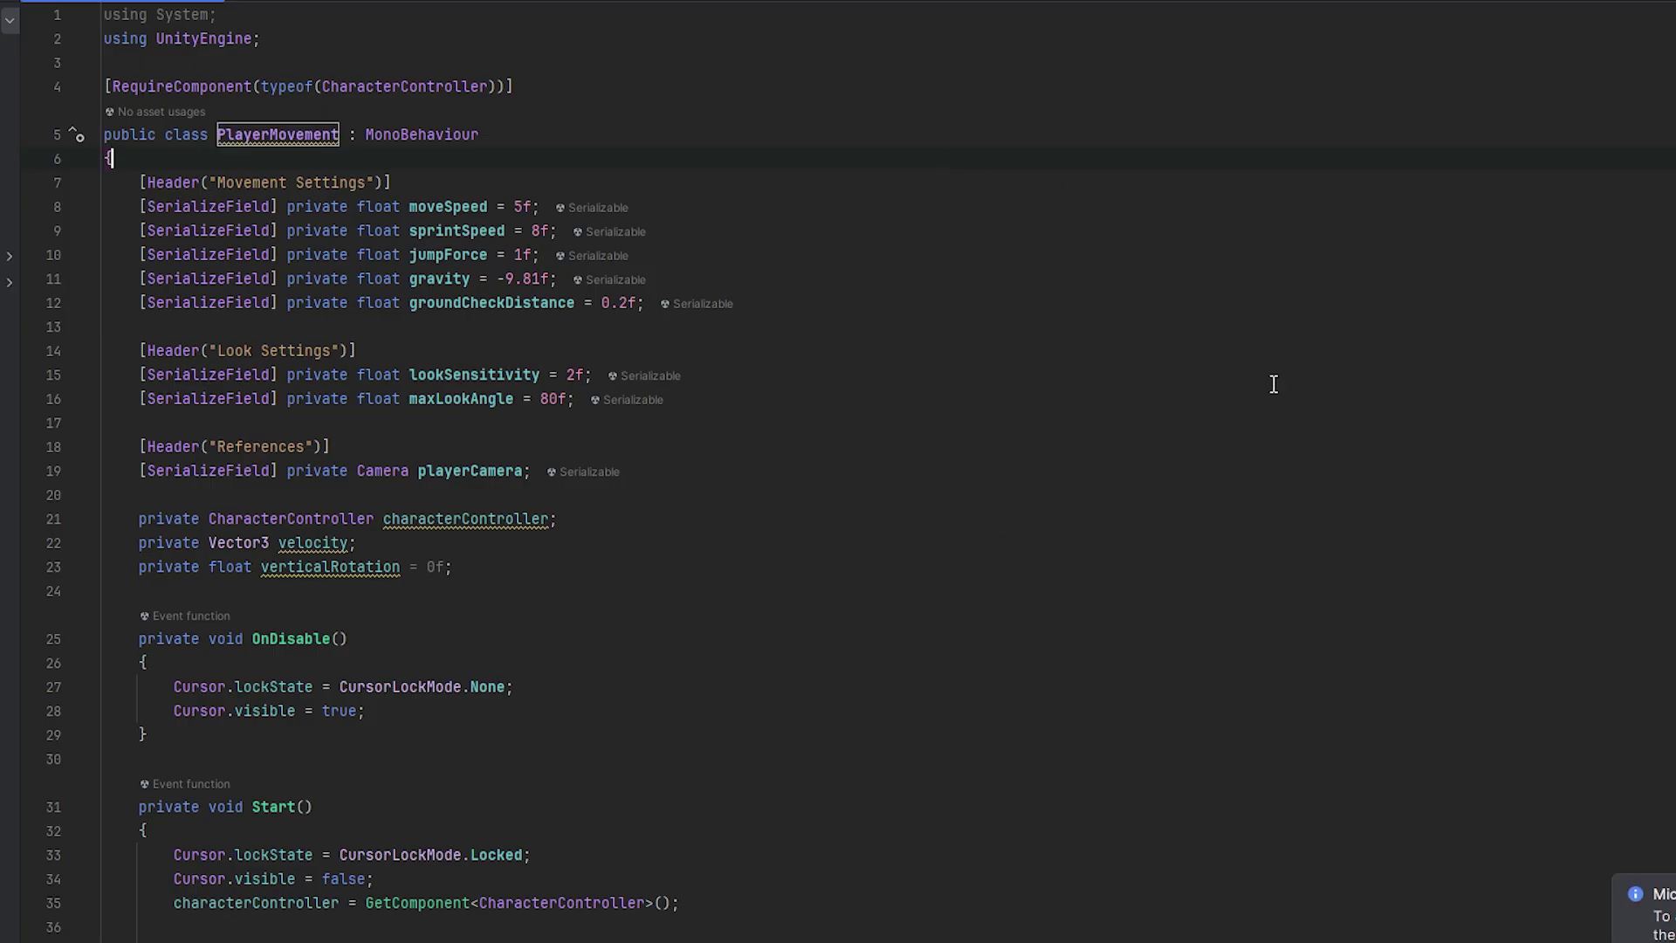
{"action": "left_click_drag", "start_coordinate": [290, 16], "coordinate": [97, 5]}
{"action": "key", "text": "Delete"}
{"action": "key", "text": "Delete"}
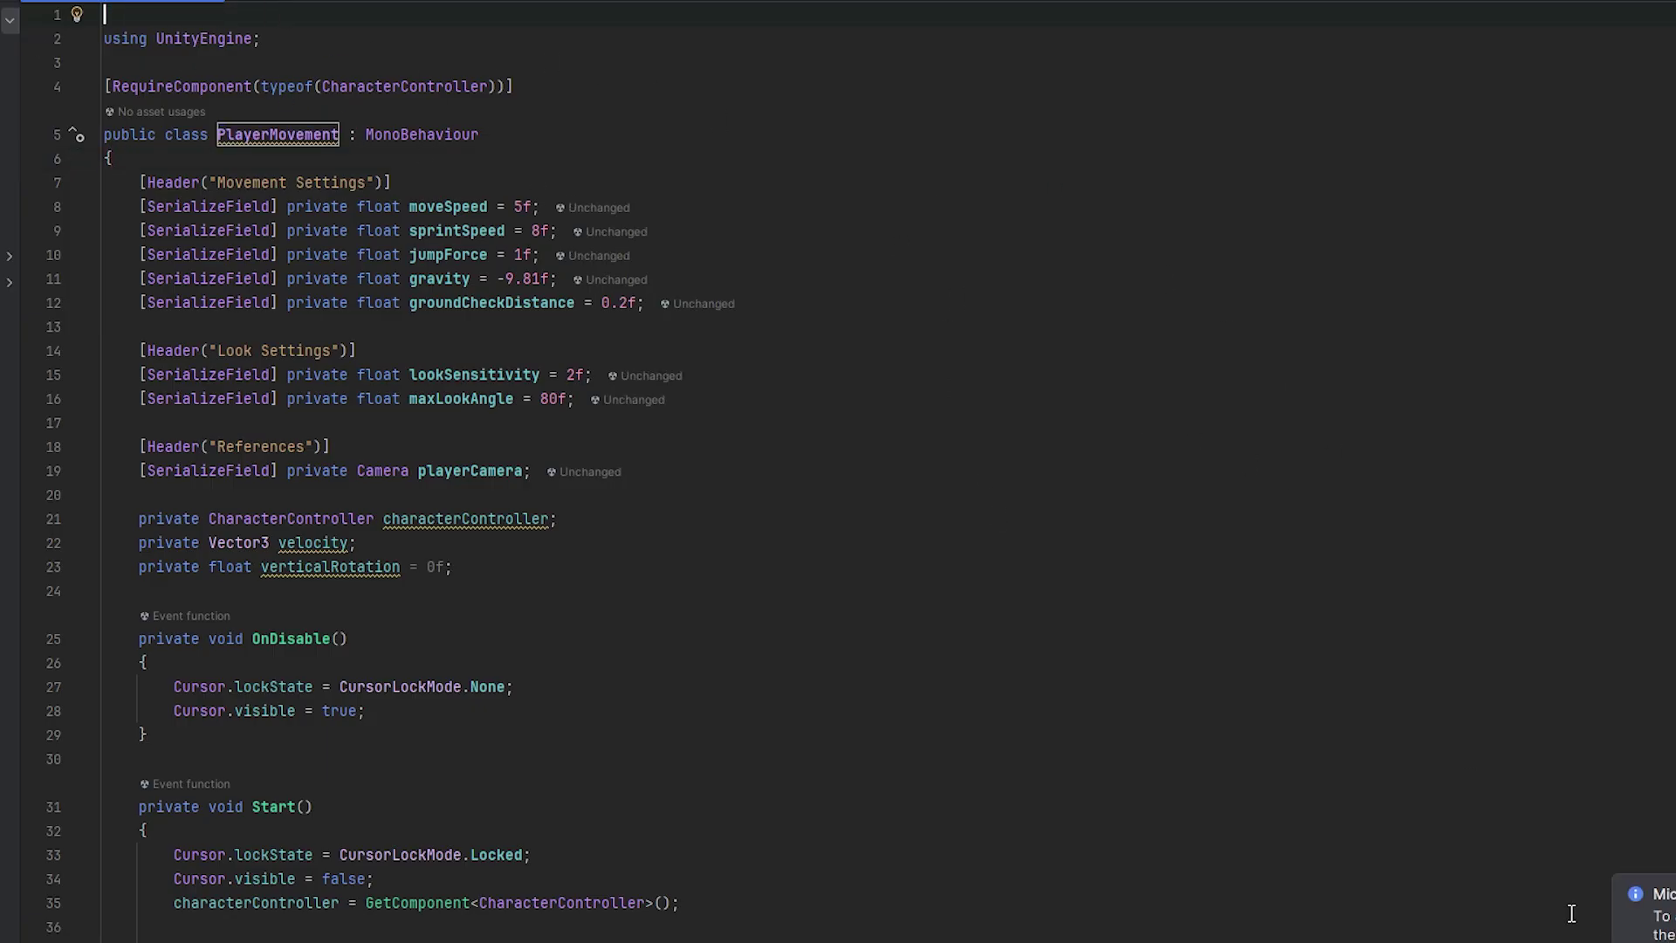
{"action": "left_click", "coordinate": [541, 737]}
{"action": "scroll", "coordinate": [496, 846], "scroll_direction": "down", "scroll_amount": 5}
{"action": "scroll", "coordinate": [495, 845], "scroll_direction": "down", "scroll_amount": 5}
{"action": "scroll", "coordinate": [495, 845], "scroll_direction": "up", "scroll_amount": 10}
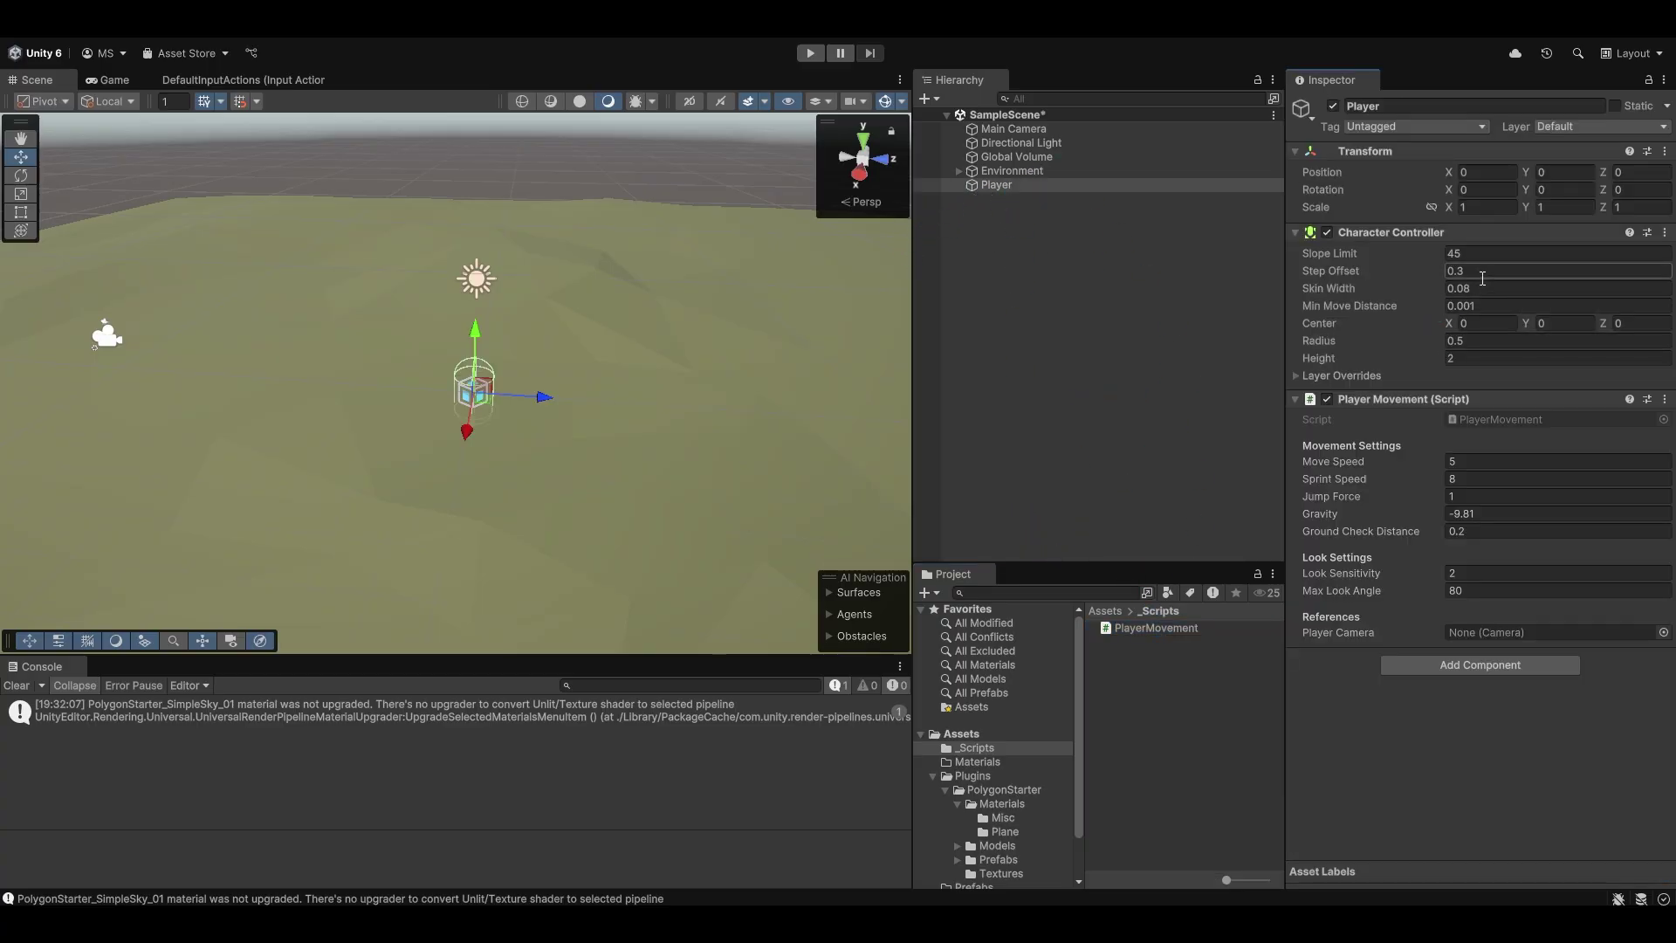
Set the Y value of the Player's Character Controller center to 1.
{"action": "right_click_drag", "start_coordinate": [529, 284], "coordinate": [696, 250]}
{"action": "key", "text": "w"}
{"action": "left_click", "coordinate": [1552, 321]}
{"action": "type", "text": "1"}
{"action": "right_click_drag", "start_coordinate": [672, 331], "coordinate": [627, 319]}
{"action": "key", "text": "w"}
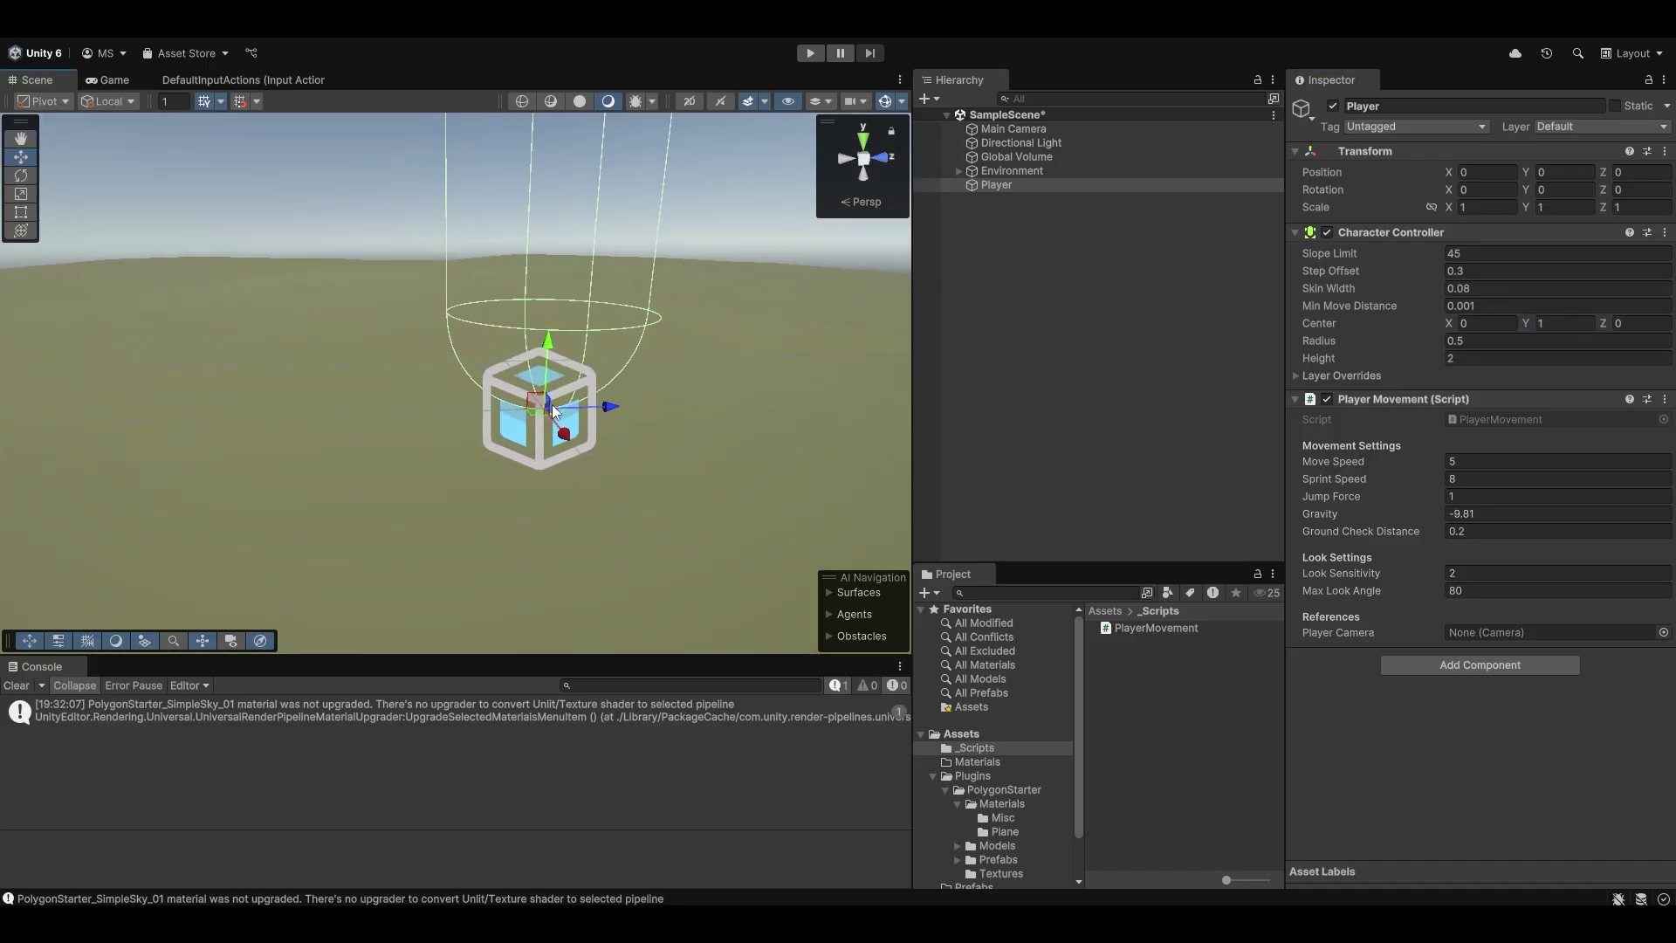
Set the Player's Character Controller radius to 0.25.
{"action": "scroll", "coordinate": [447, 334], "scroll_direction": "down", "scroll_amount": 5}
{"action": "left_click", "coordinate": [1463, 342]}
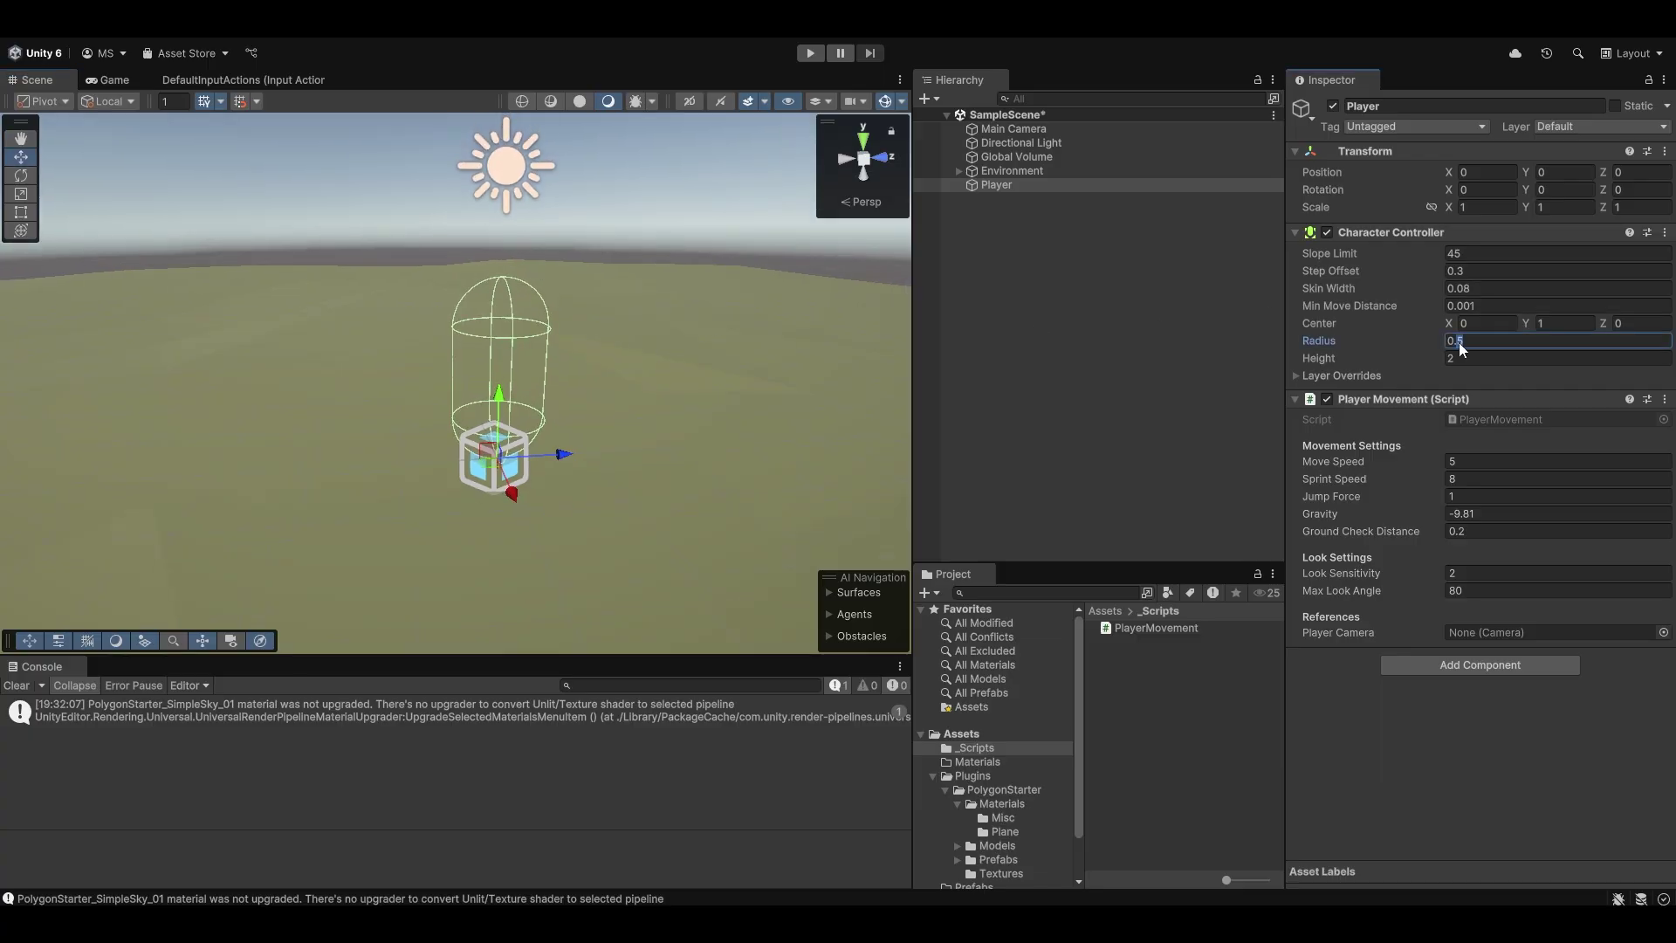
{"action": "type", "text": "25"}
Add a capsule as a child of Player, with Y position 1 and X and Z scale 0.5.
{"action": "right_click", "coordinate": [1012, 186]}
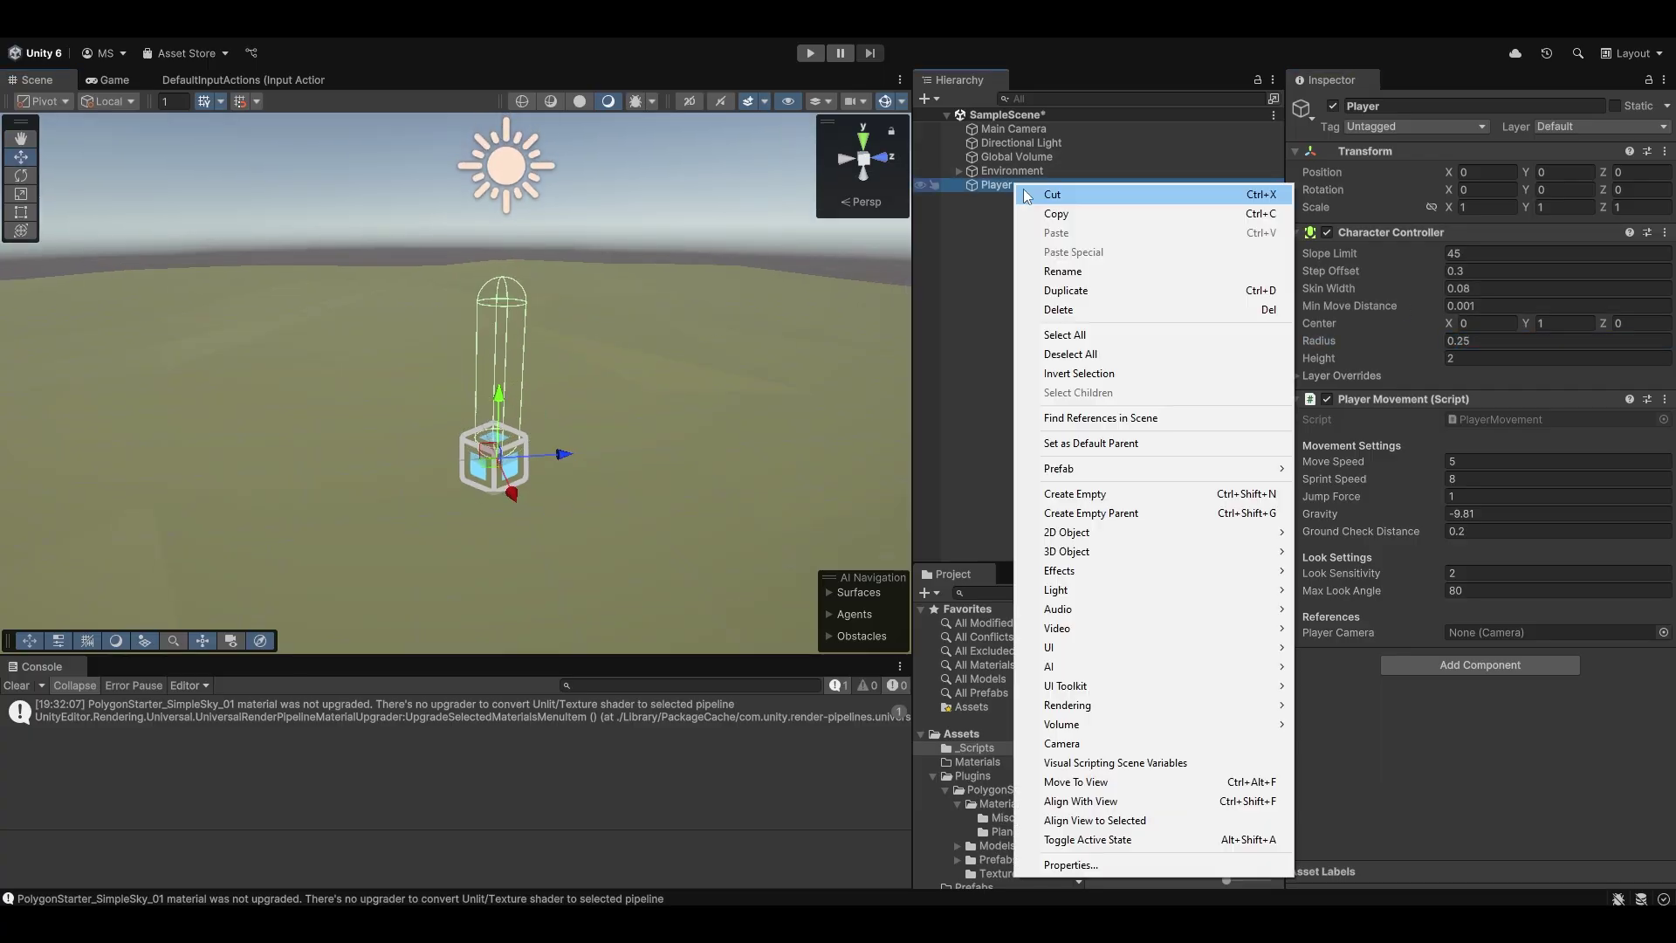
{"action": "mouse_move", "coordinate": [1138, 550]}
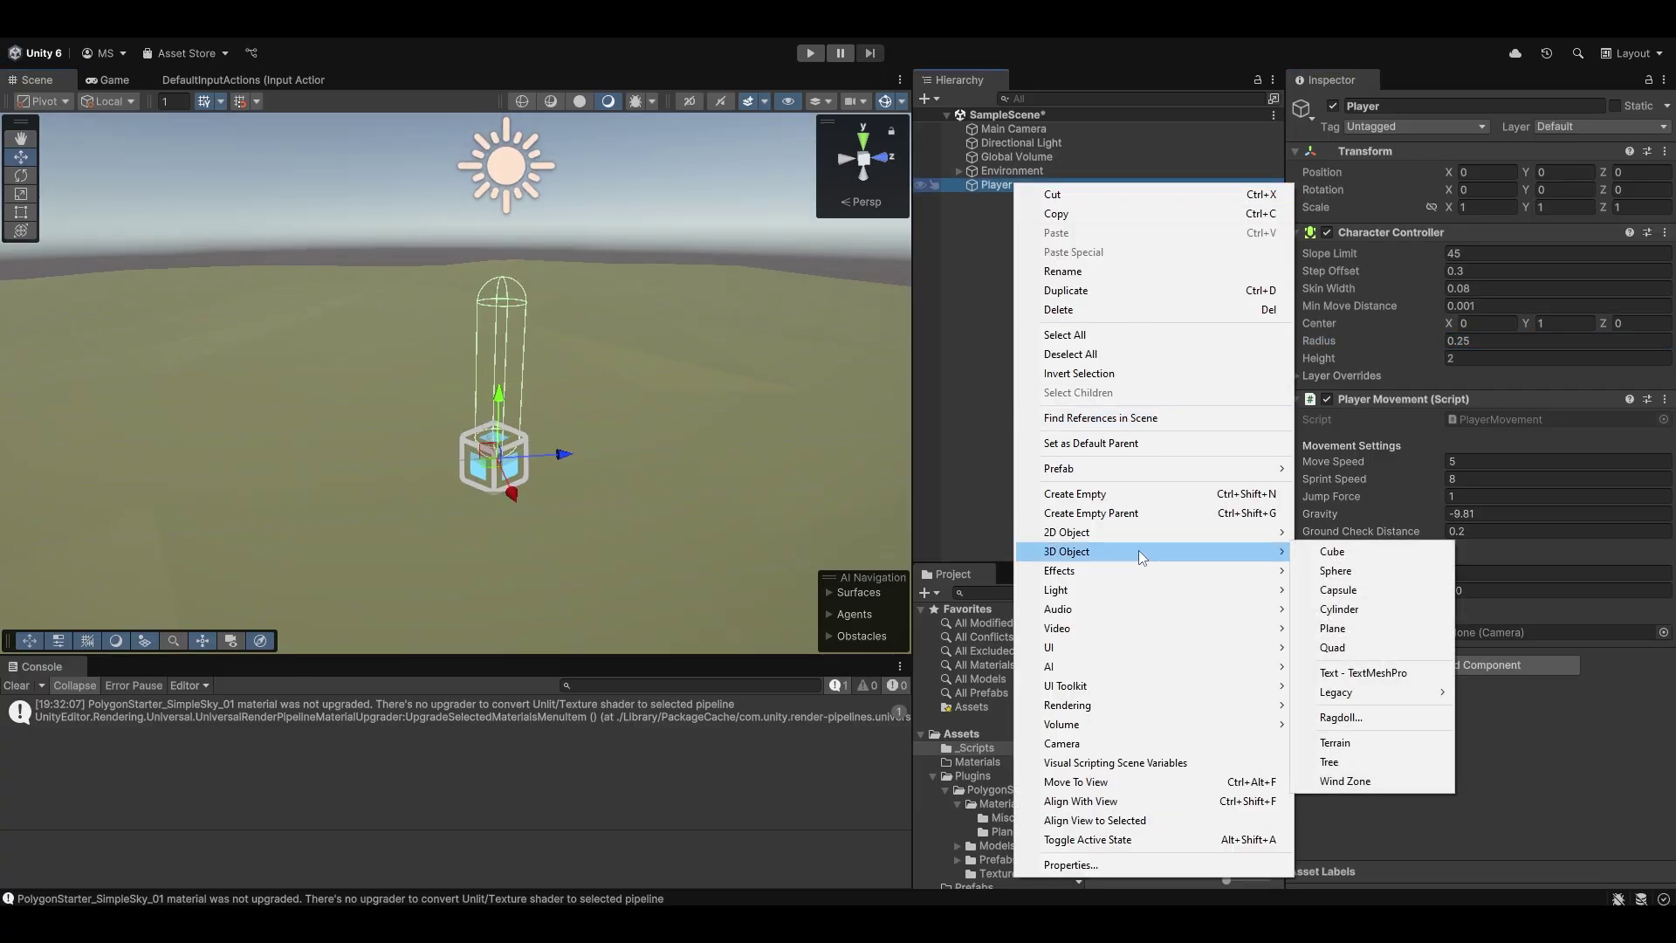
{"action": "left_click", "coordinate": [1377, 592]}
{"action": "left_click", "coordinate": [1567, 172]}
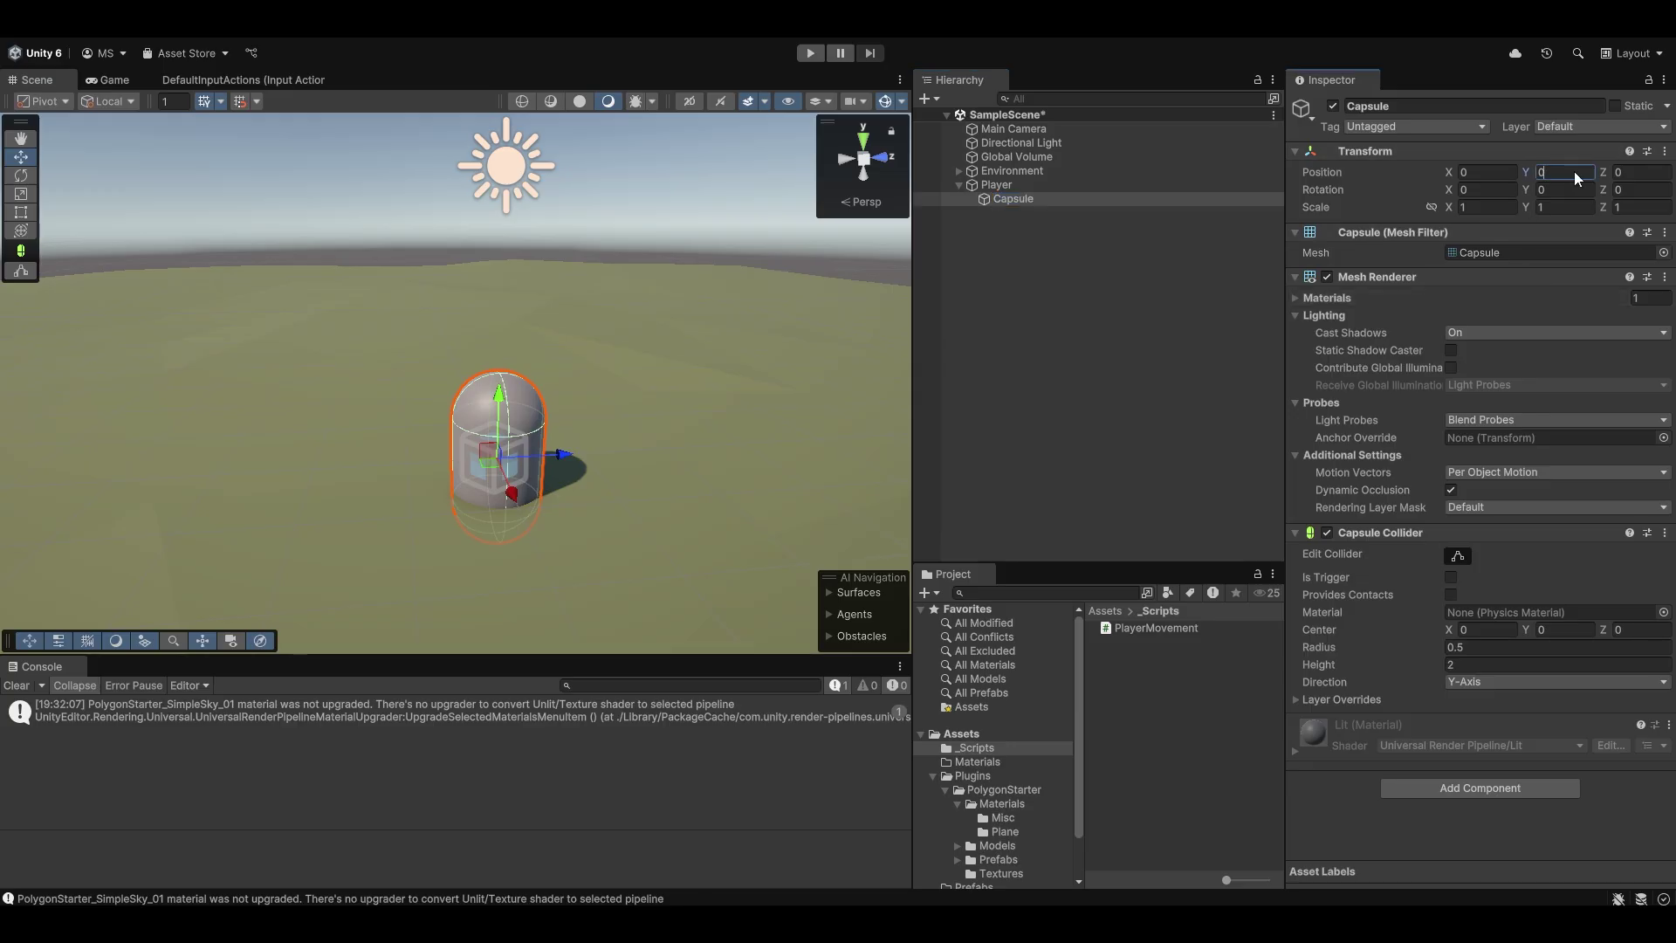
{"action": "type", "text": "1"}
{"action": "type", "text": "0.5"}
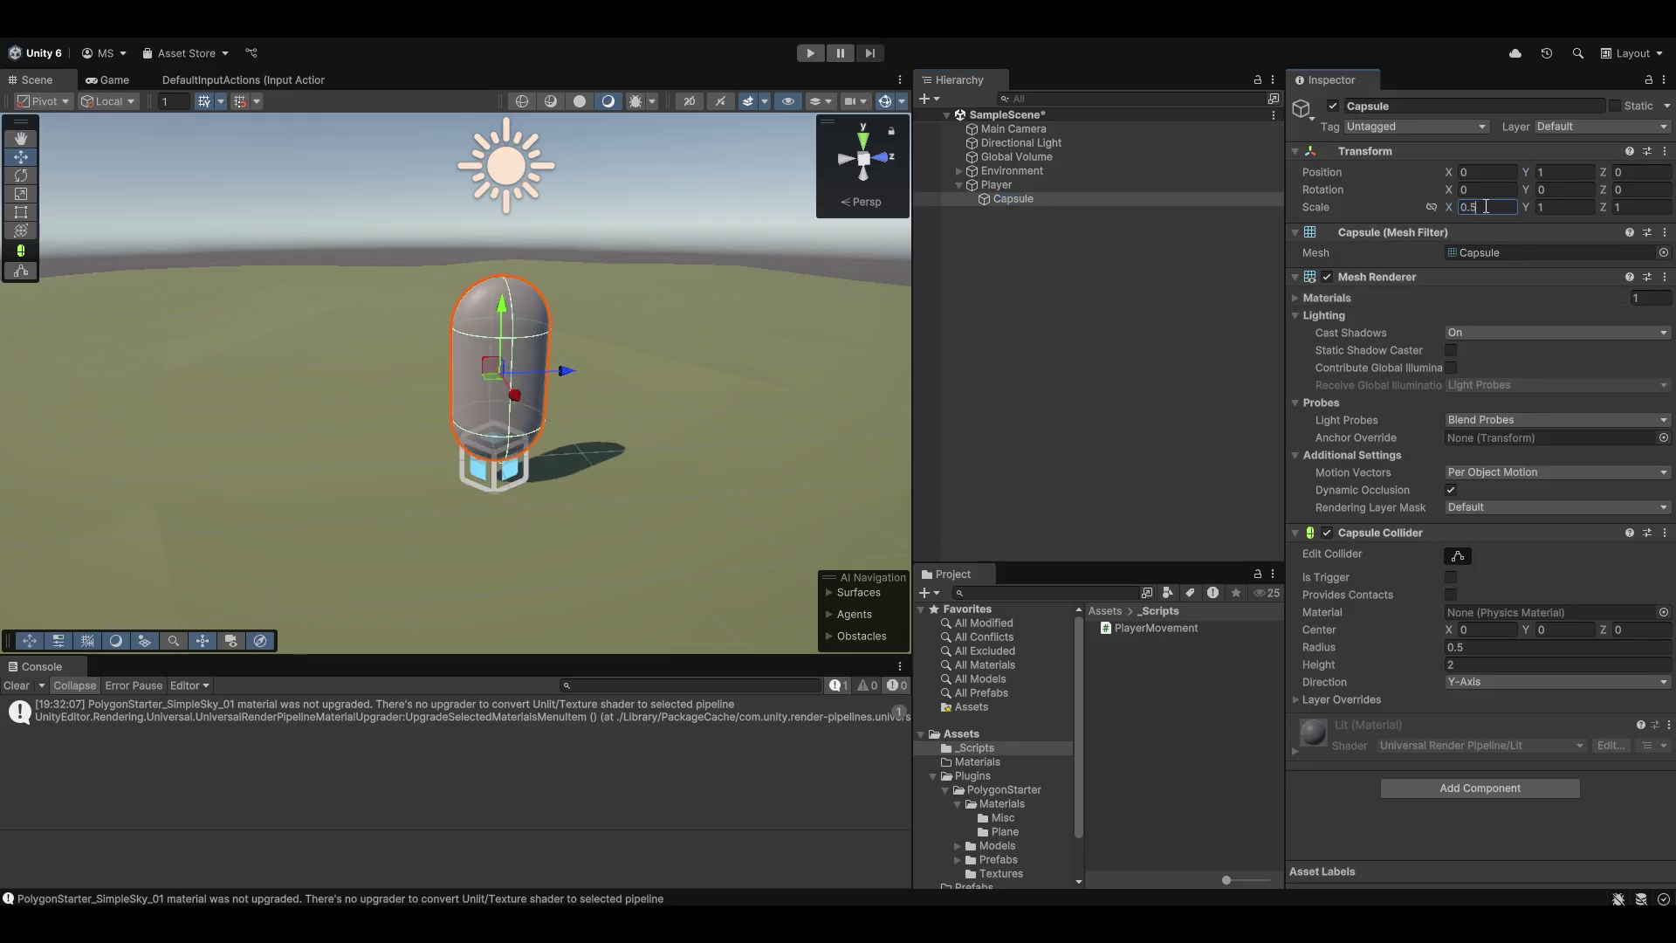
{"action": "left_click", "coordinate": [1645, 208]}
{"action": "type", "text": "0.5"}
Remove the Capsule Collider from the Player's child capsule and rename the object Body.
{"action": "mouse_move", "coordinate": [609, 229]}
{"action": "right_mouse_down"}
{"action": "mouse_move", "coordinate": [607, 260]}
{"action": "mouse_move", "coordinate": [622, 208]}
{"action": "right_mouse_up"}
{"action": "key", "text": "w"}
{"action": "left_click_drag", "start_coordinate": [621, 209], "coordinate": [602, 203], "text": "alt"}
{"action": "left_click", "coordinate": [1665, 532]}
{"action": "left_click", "coordinate": [1569, 577]}
{"action": "left_click", "coordinate": [1008, 198]}
{"action": "type", "text": "Body"}
{"action": "key", "text": "Return"}
Create a material named PlayerTest in the Materials folder and apply it to the Body object.
{"action": "left_click", "coordinate": [977, 761]}
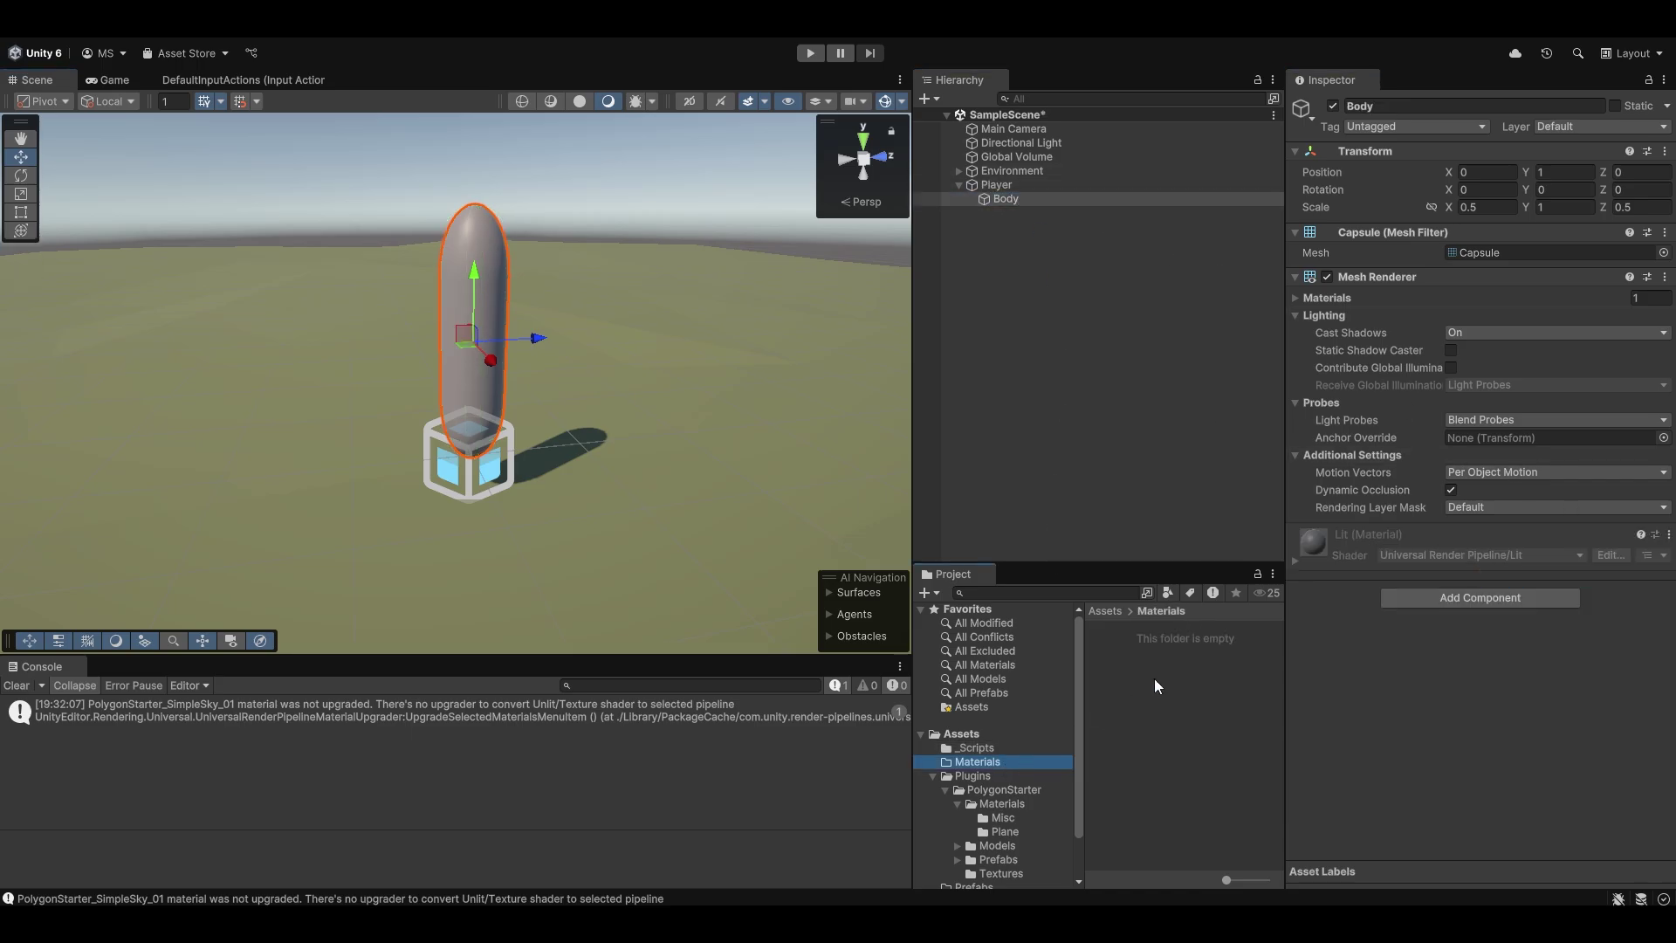
{"action": "right_click", "coordinate": [1174, 657]}
{"action": "mouse_move", "coordinate": [1248, 179]}
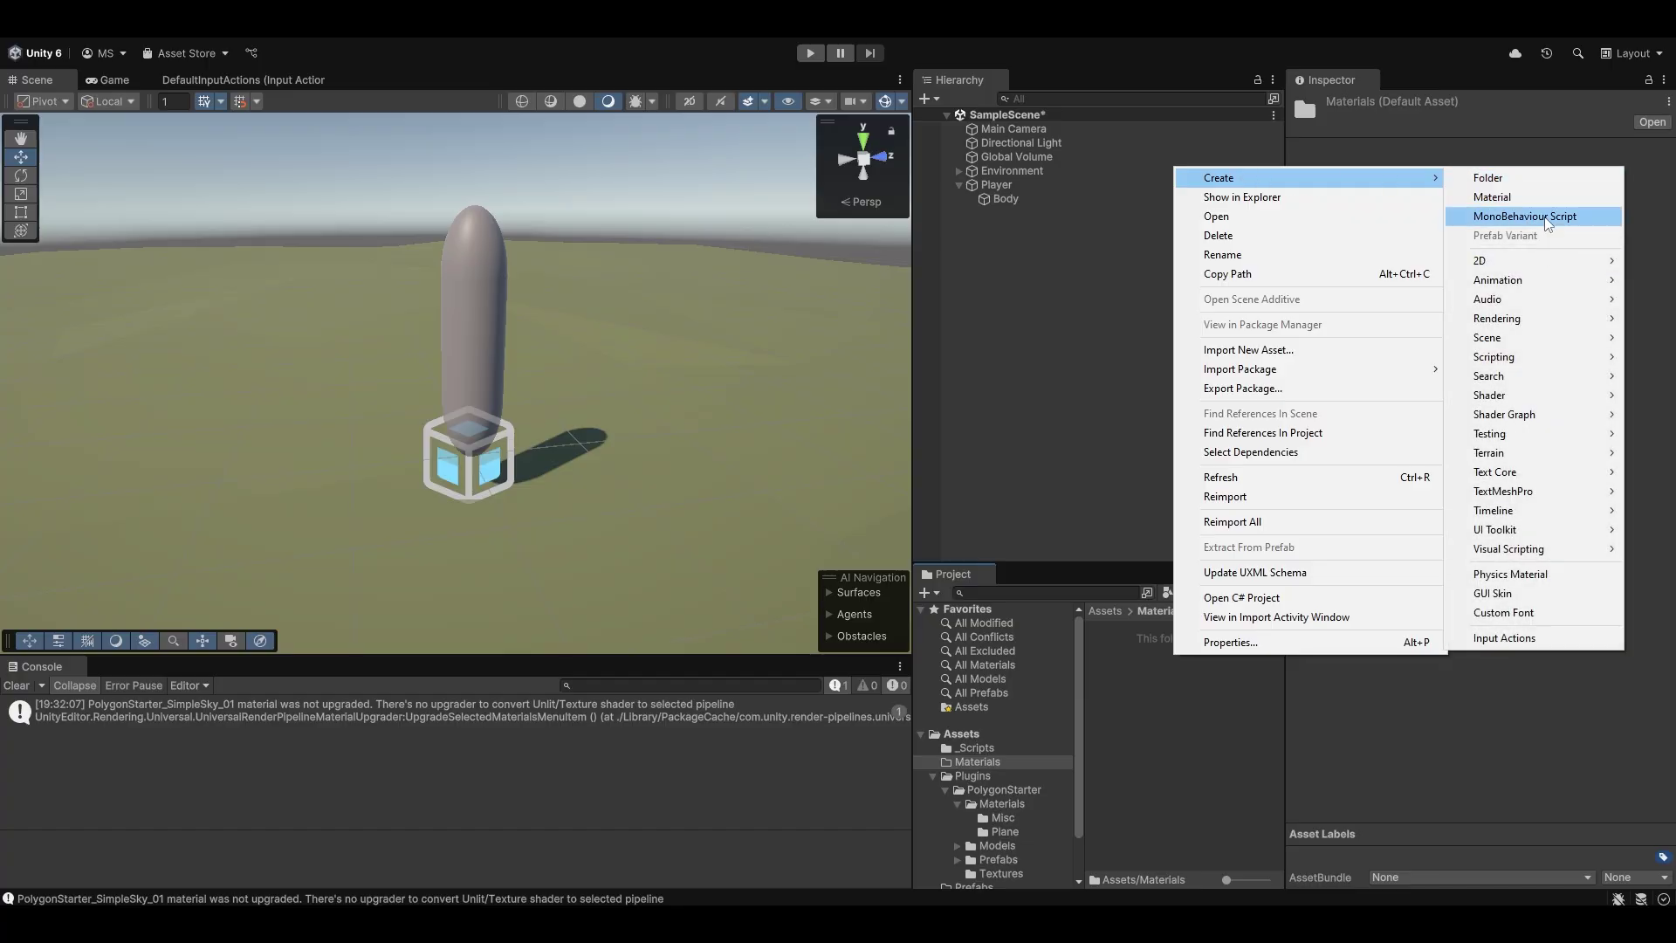
{"action": "left_click", "coordinate": [1492, 197]}
{"action": "type", "text": "PlayerTest"}
{"action": "key", "text": "Return"}
{"action": "left_click_drag", "start_coordinate": [1125, 632], "coordinate": [1009, 201]}
Give the PlayerTest material a default checker texture as its Base Map and tint it red, FF5858.
{"action": "left_click", "coordinate": [1341, 291]}
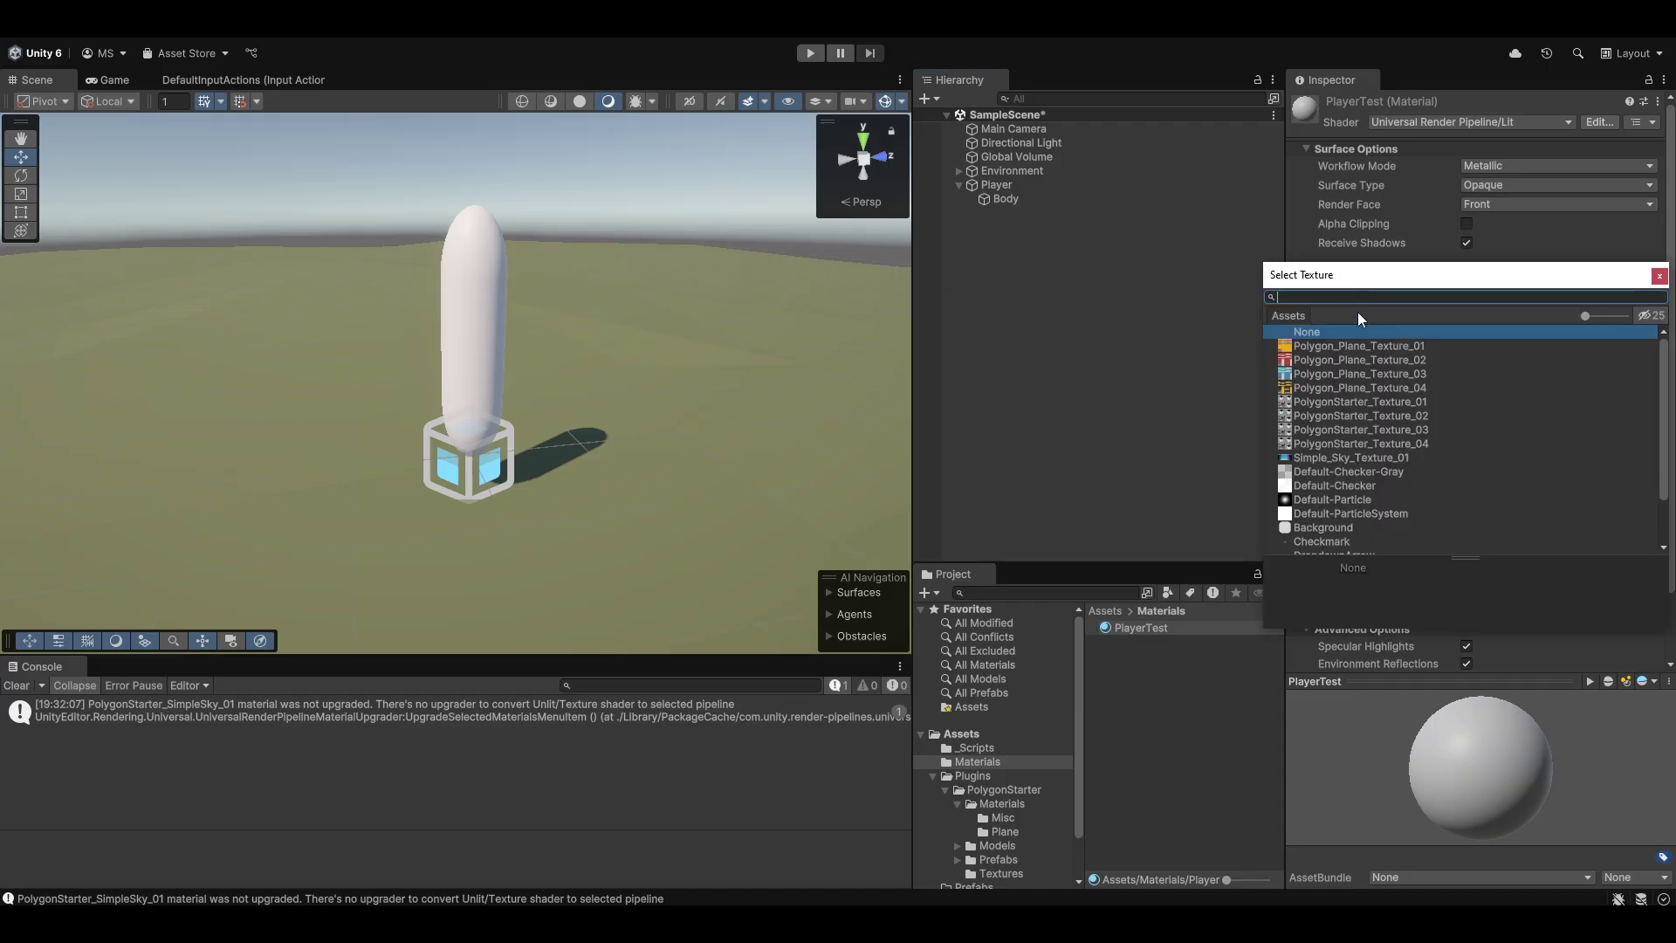
{"action": "double_click", "coordinate": [1343, 343]}
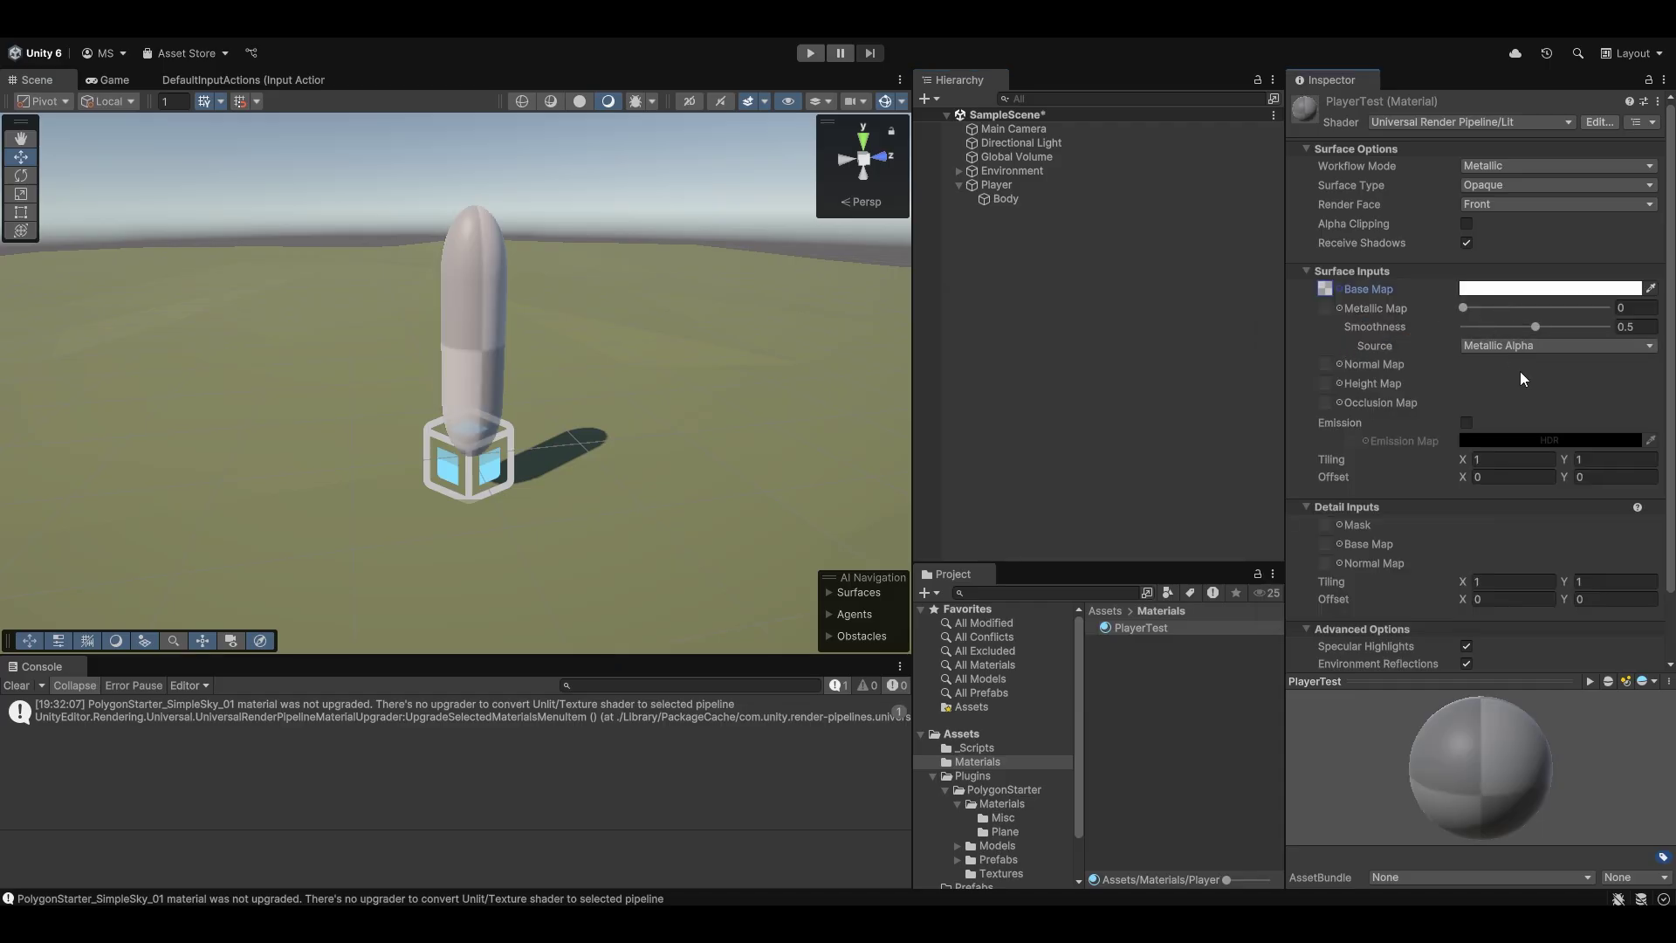
{"action": "left_click", "coordinate": [1554, 288]}
{"action": "left_click_drag", "start_coordinate": [1582, 421], "coordinate": [1582, 373]}
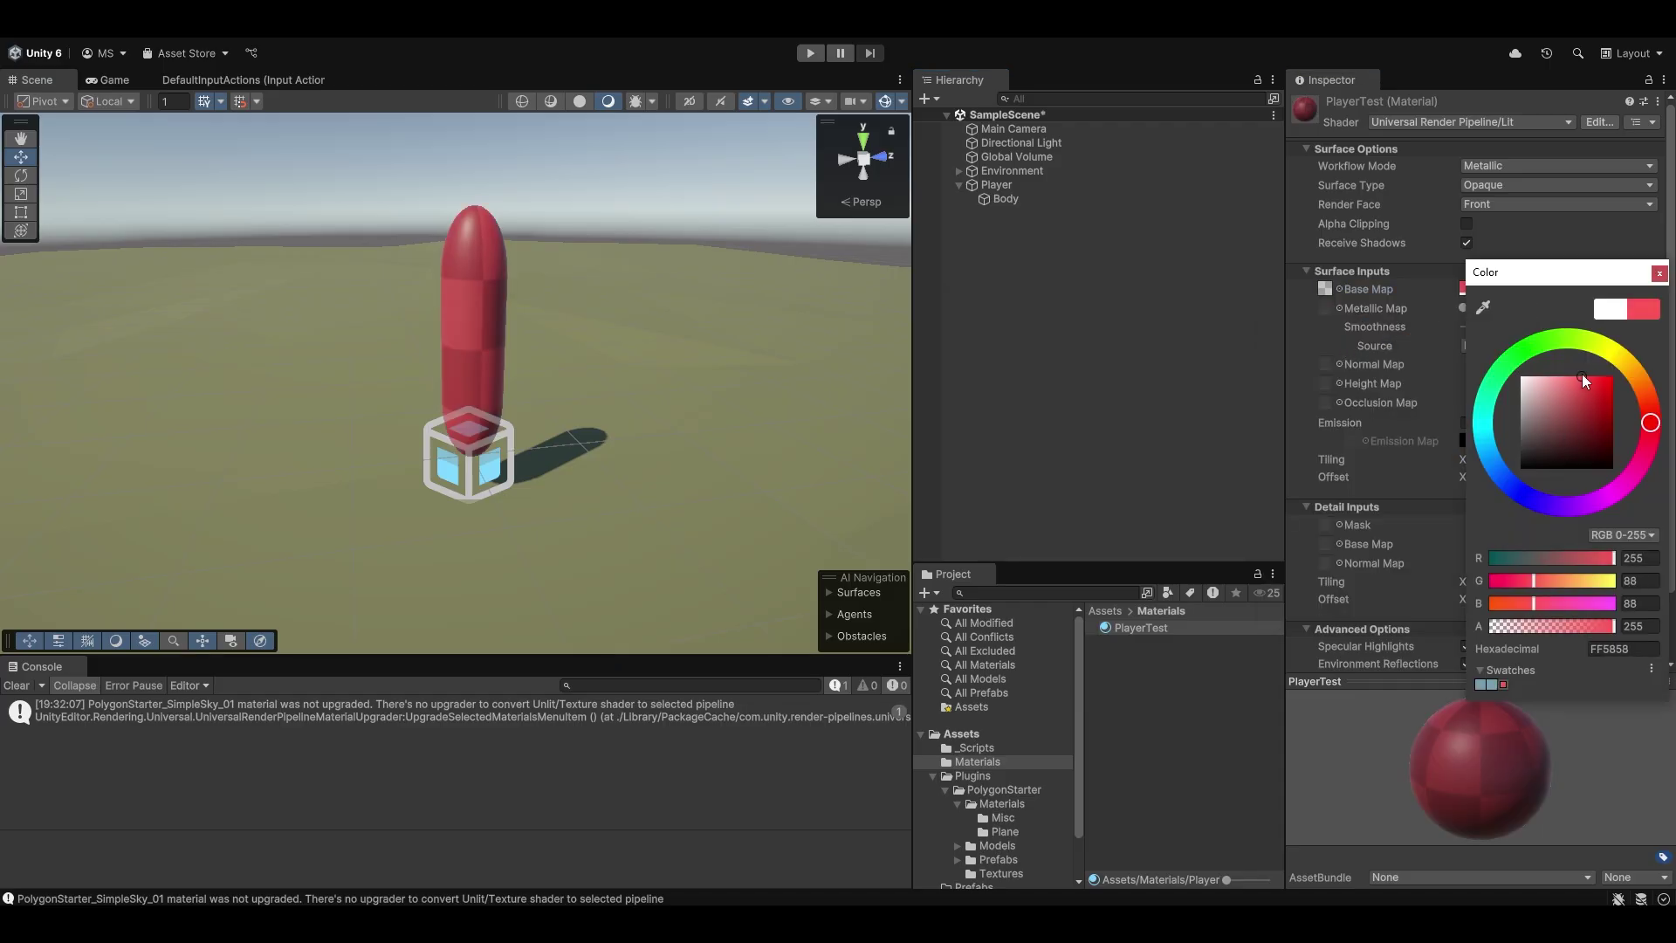
{"action": "left_click", "coordinate": [1659, 273]}
Save the scene and assign Main Camera as the Player Camera reference of the Player's PlayerMovement script.
{"action": "left_click_drag", "start_coordinate": [635, 328], "coordinate": [769, 339], "text": "alt"}
{"action": "left_click", "coordinate": [979, 320]}
{"action": "left_click", "coordinate": [1006, 200]}
{"action": "right_click_drag", "start_coordinate": [851, 234], "coordinate": [1021, 213]}
{"action": "left_click", "coordinate": [1003, 186]}
{"action": "key", "text": "ctrl+s"}
{"action": "left_click_drag", "start_coordinate": [1013, 128], "coordinate": [1522, 632]}
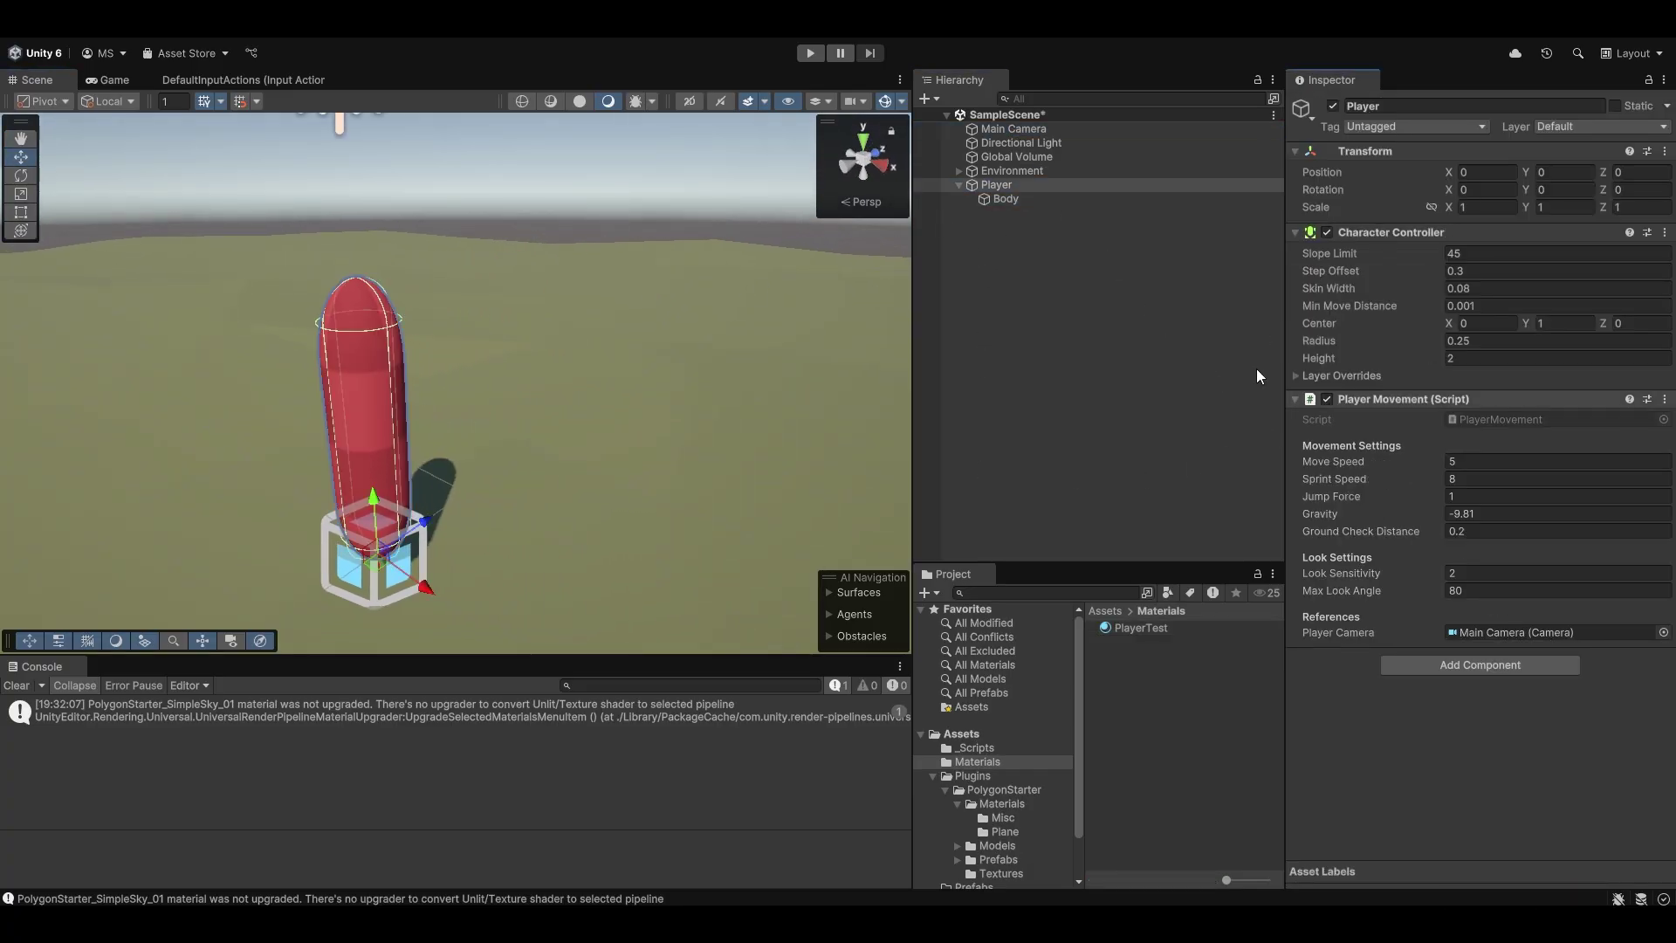
Run the scene to test moving the player forwards and backwards, and stop play mode.
{"action": "left_click", "coordinate": [811, 52]}
{"action": "key", "text": "w"}
{"action": "key", "text": "s"}
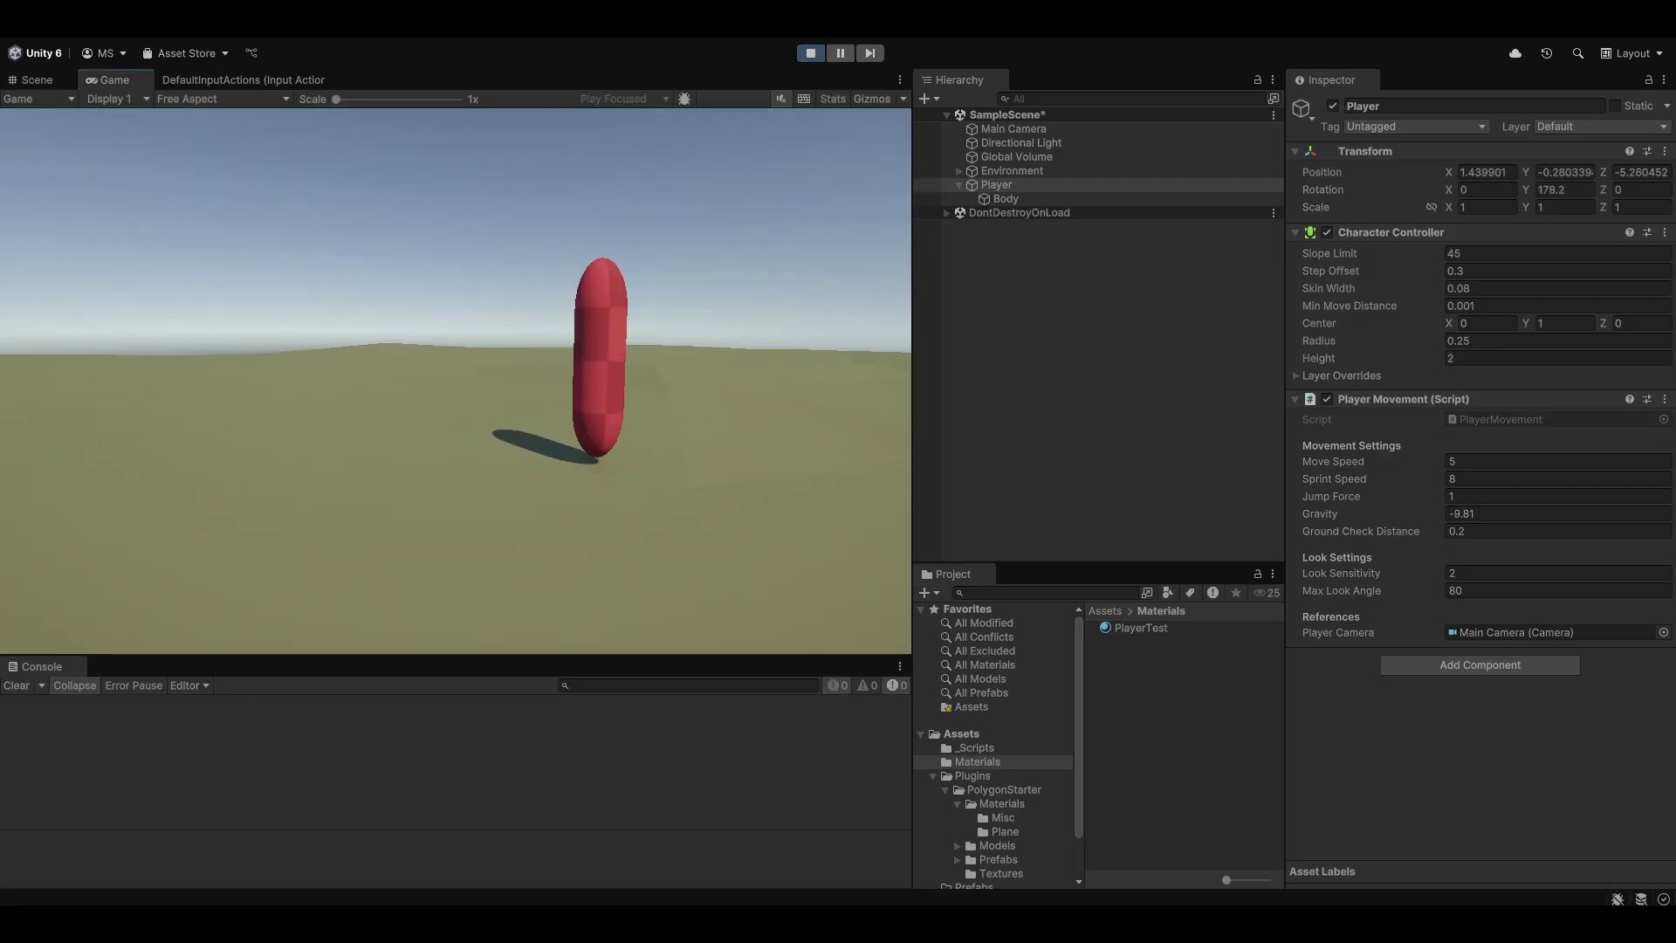
{"action": "key", "text": "alt+Tab"}
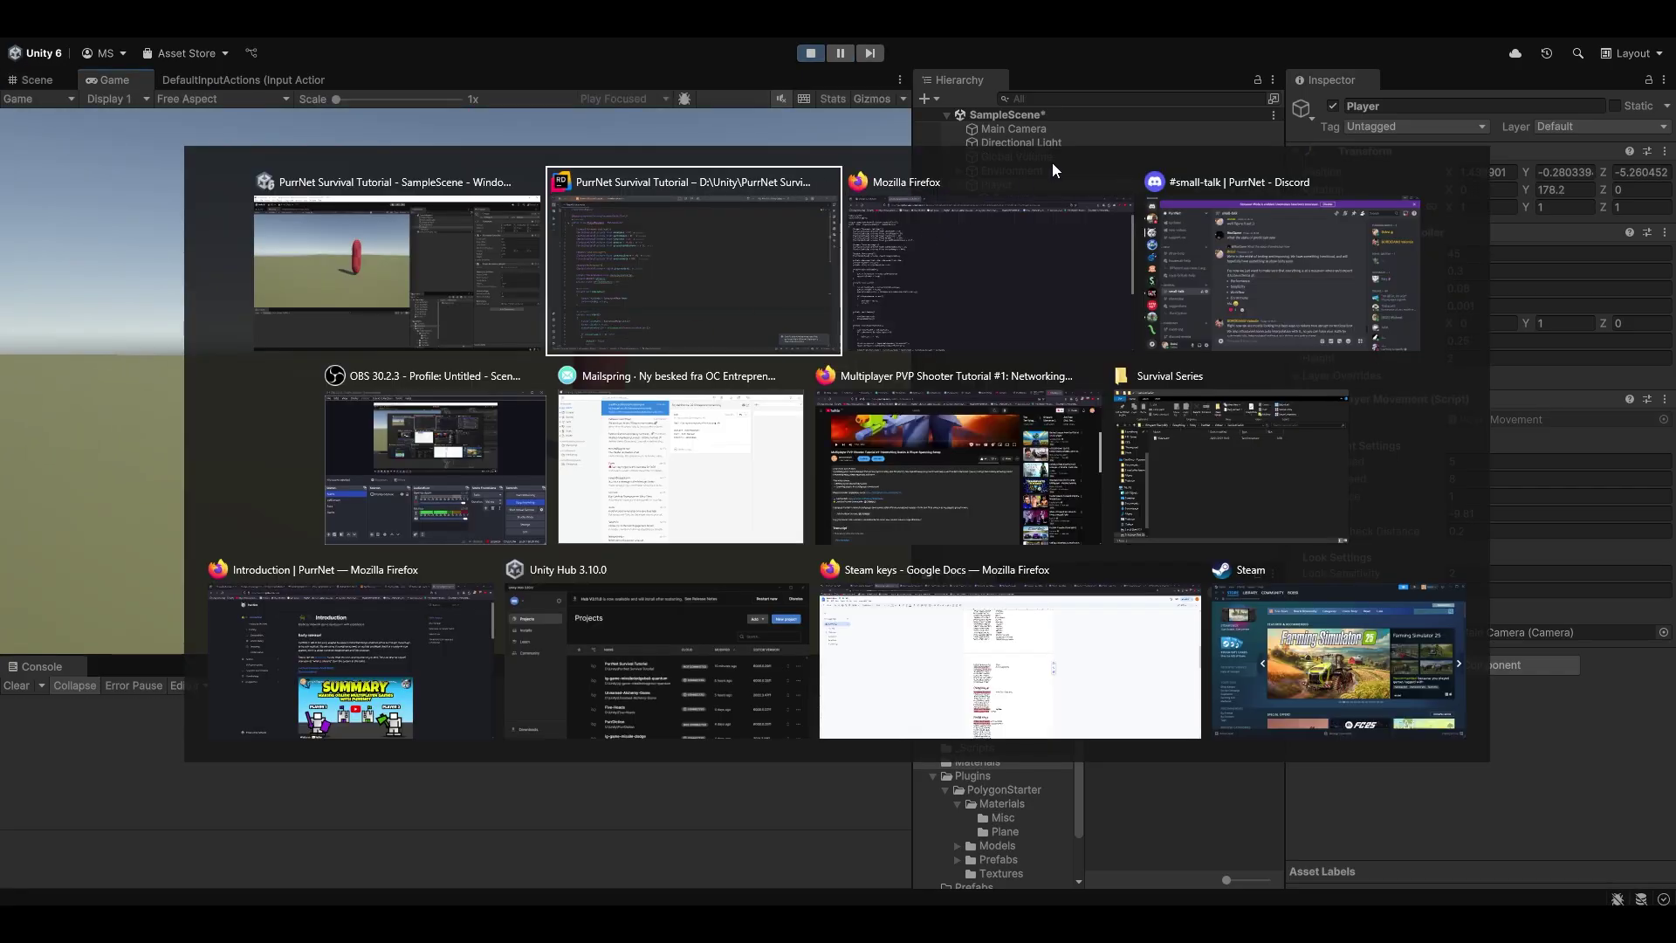
{"action": "key", "text": "alt+Tab"}
{"action": "left_click", "coordinate": [819, 52]}
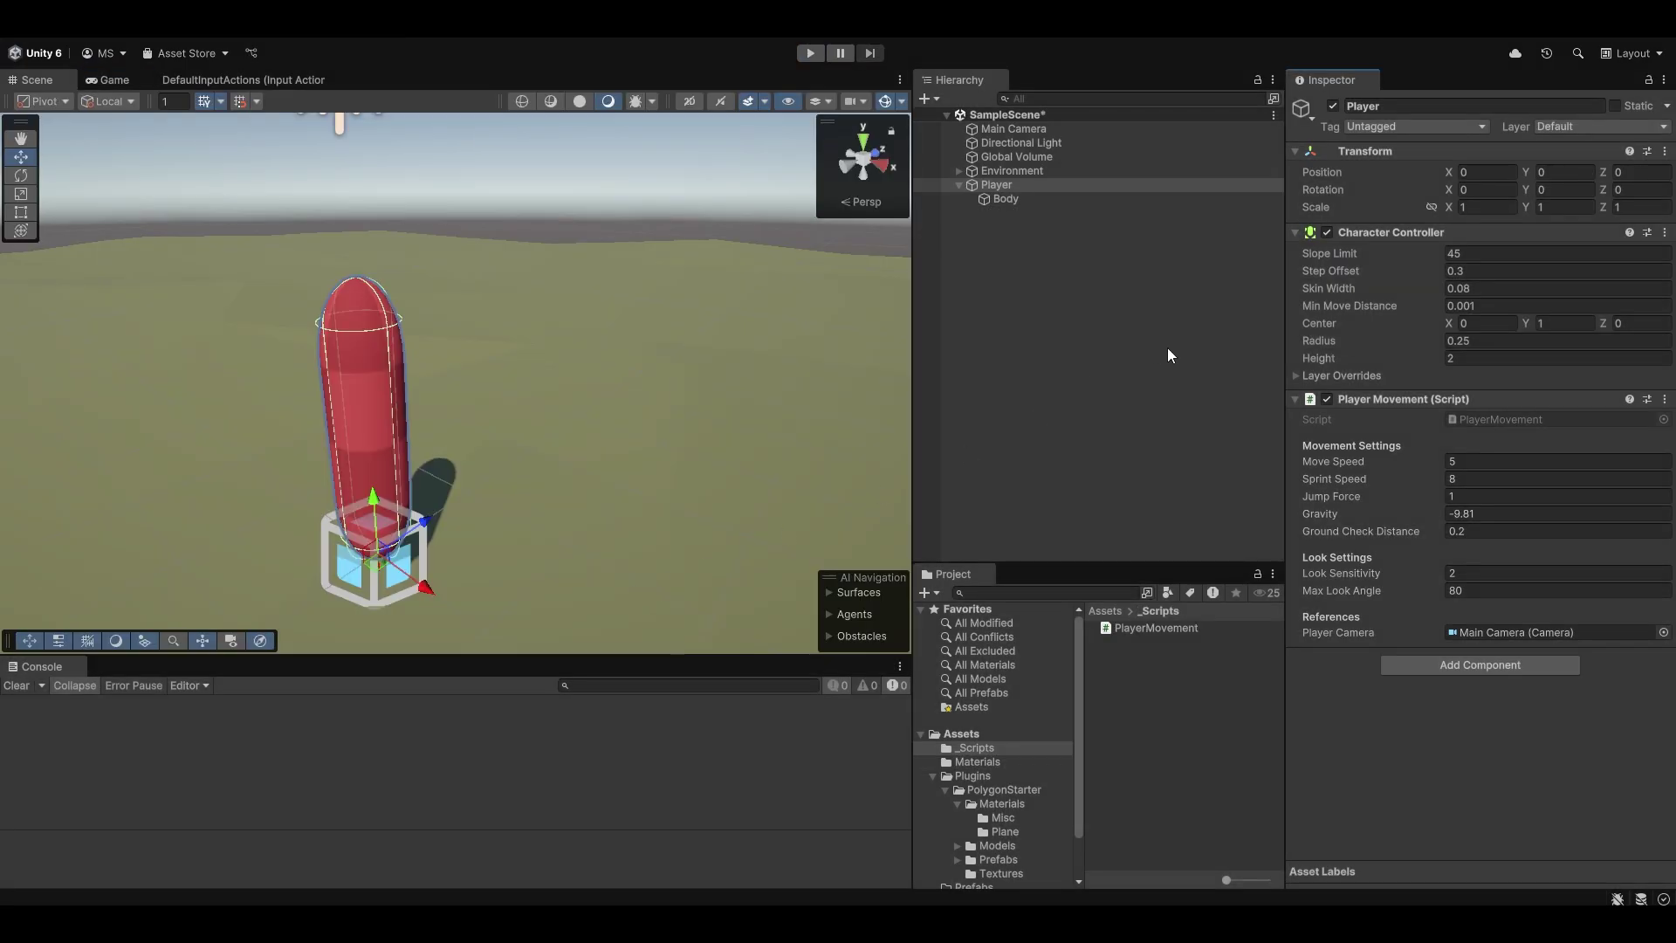
Parent Main Camera to Player, set its Z position to 0 and raise it to a height of about 1.69.
{"action": "left_click_drag", "start_coordinate": [1012, 129], "coordinate": [1021, 192]}
{"action": "double_click", "coordinate": [1038, 202]}
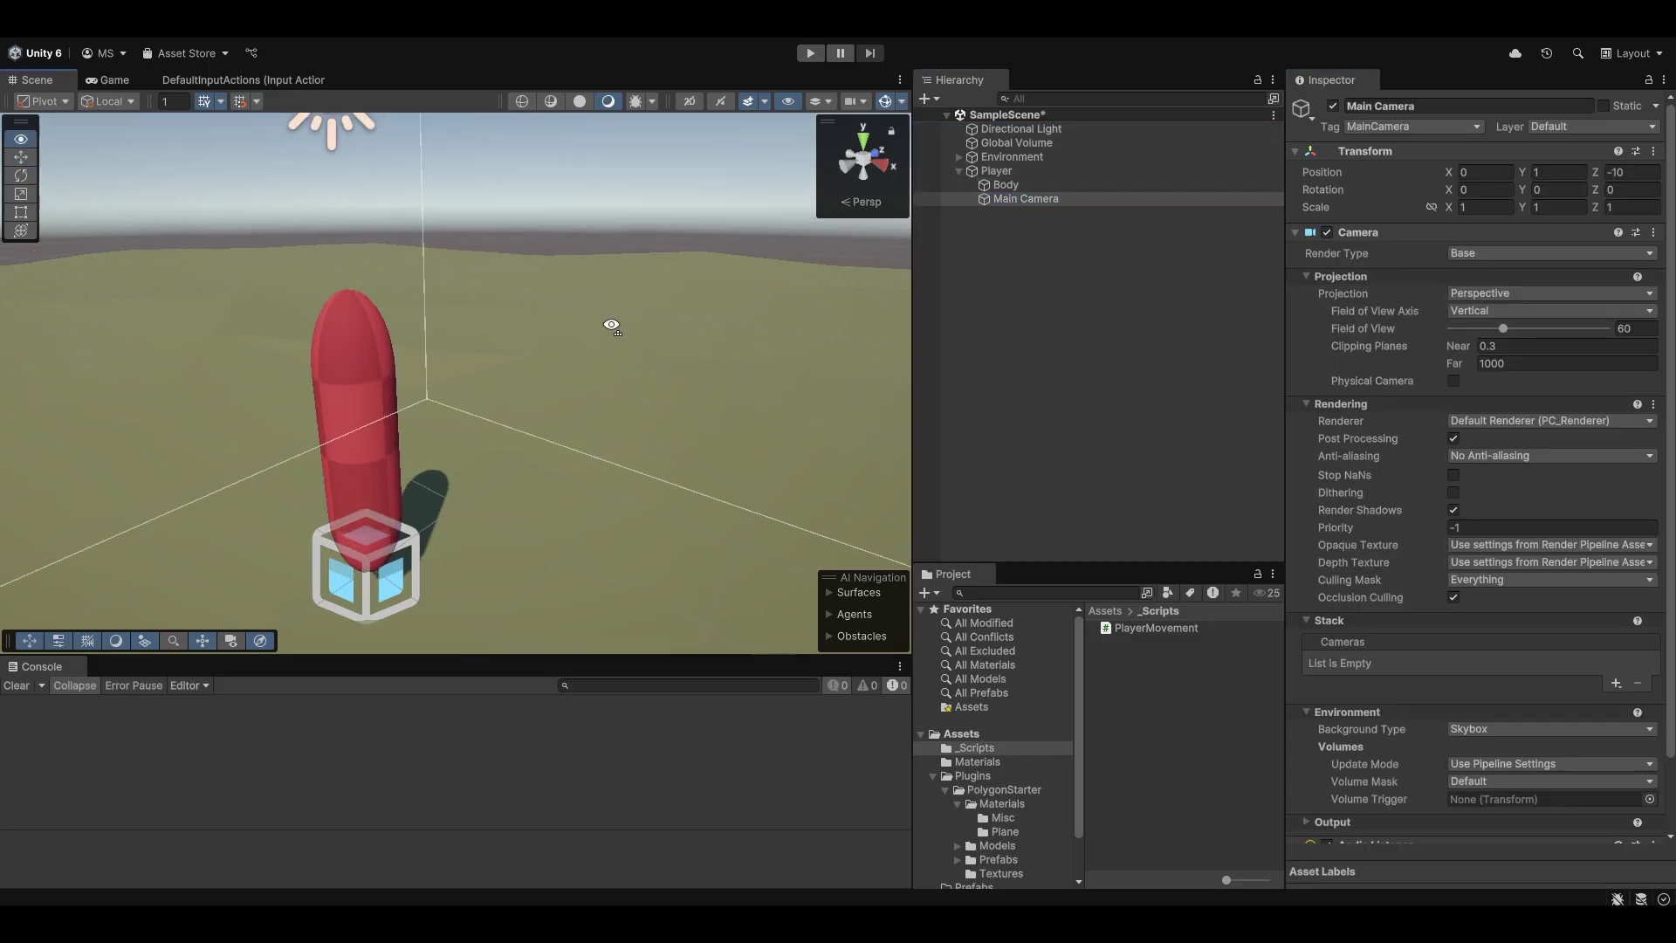
{"action": "left_click", "coordinate": [1631, 172]}
{"action": "type", "text": "0"}
{"action": "left_click_drag", "start_coordinate": [532, 367], "coordinate": [538, 308]}
{"action": "scroll", "coordinate": [537, 307], "scroll_direction": "up", "scroll_amount": 3}
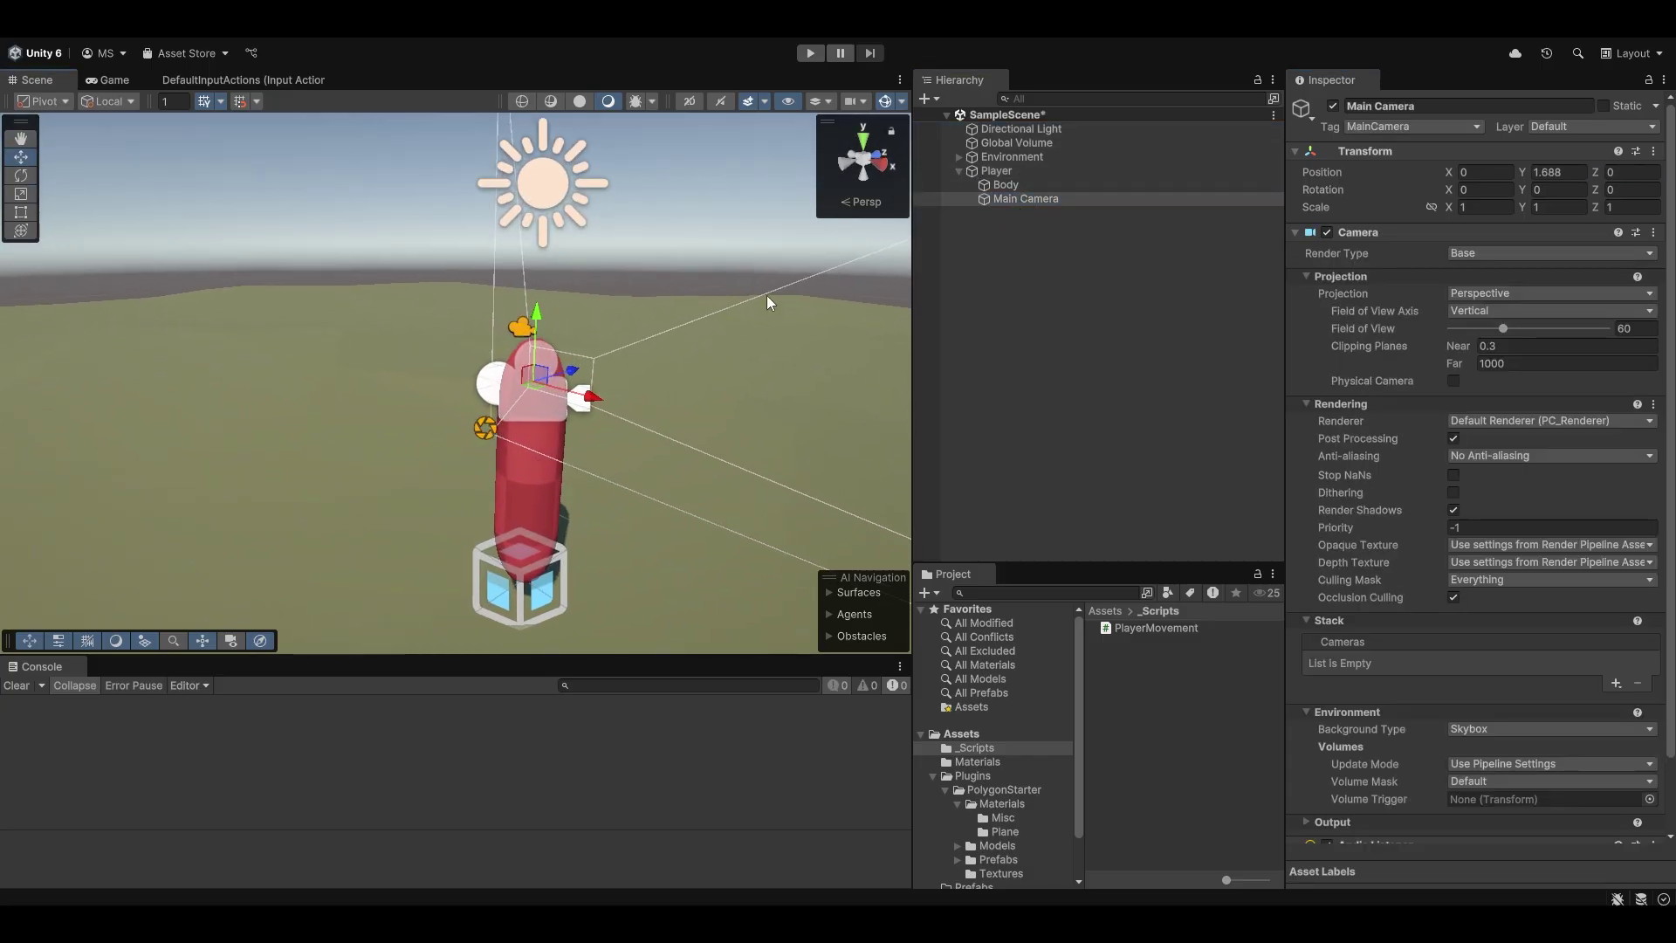
Run the scene to test the first-person view from the parented camera, and stop play mode.
{"action": "left_click", "coordinate": [810, 54]}
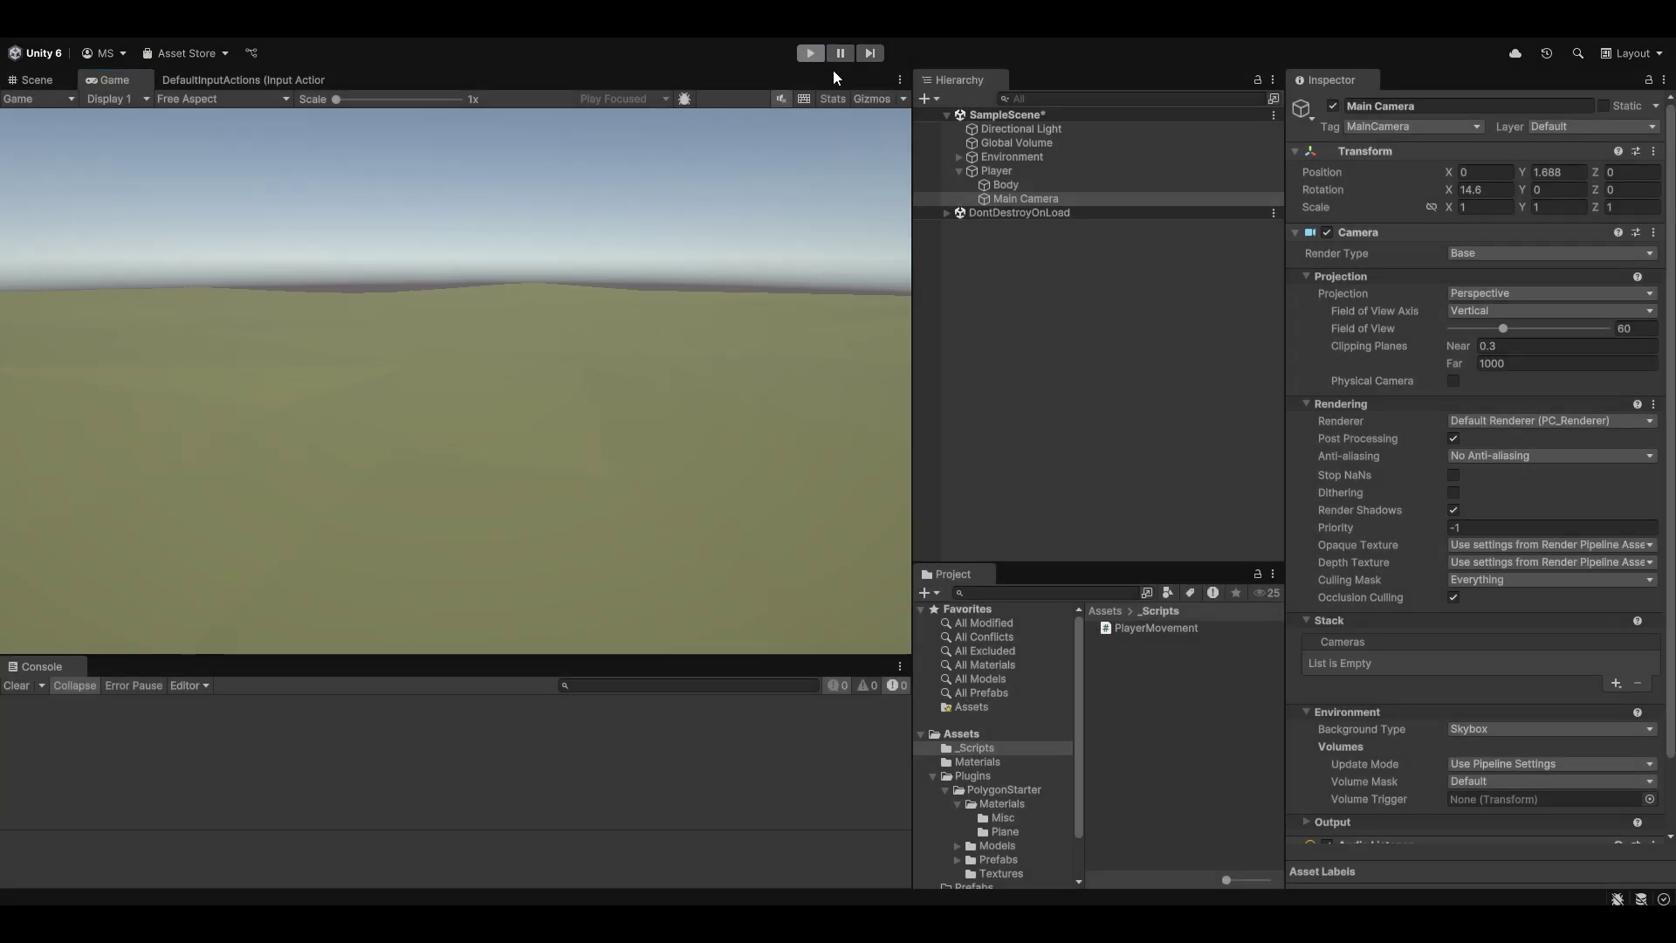
{"action": "left_click", "coordinate": [810, 54]}
{"action": "left_click", "coordinate": [1103, 287]}
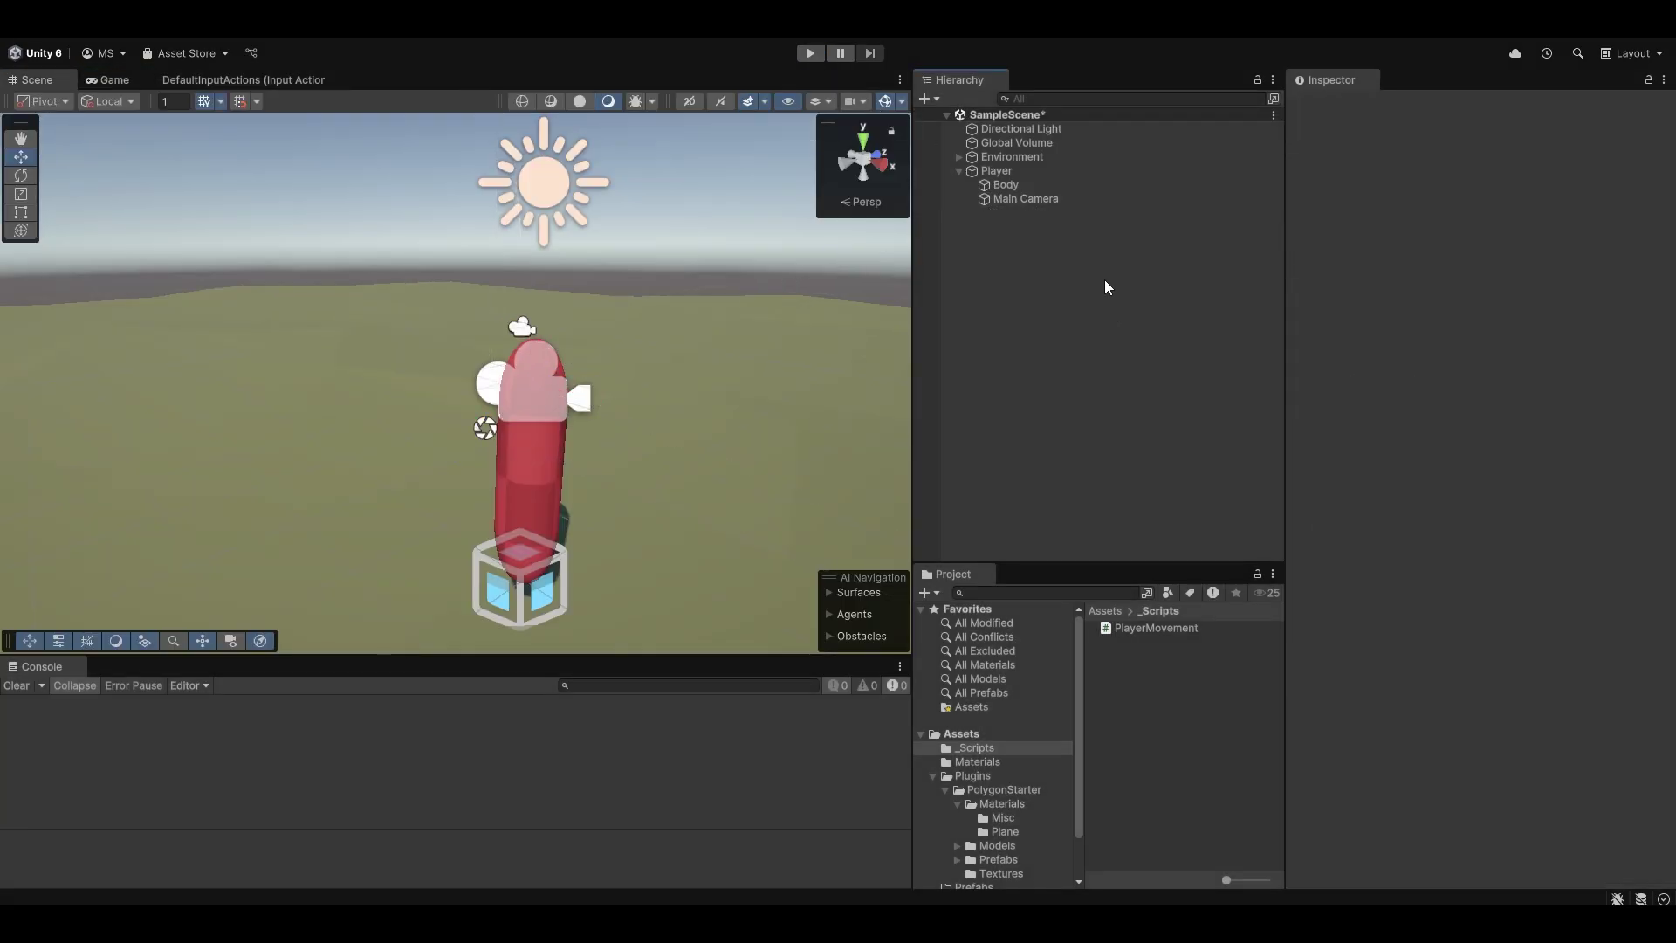
Open the Package Manager and bring up the Installation/Setup guide of the PurrNet documentation in Firefox.
{"action": "left_click", "coordinate": [361, 35]}
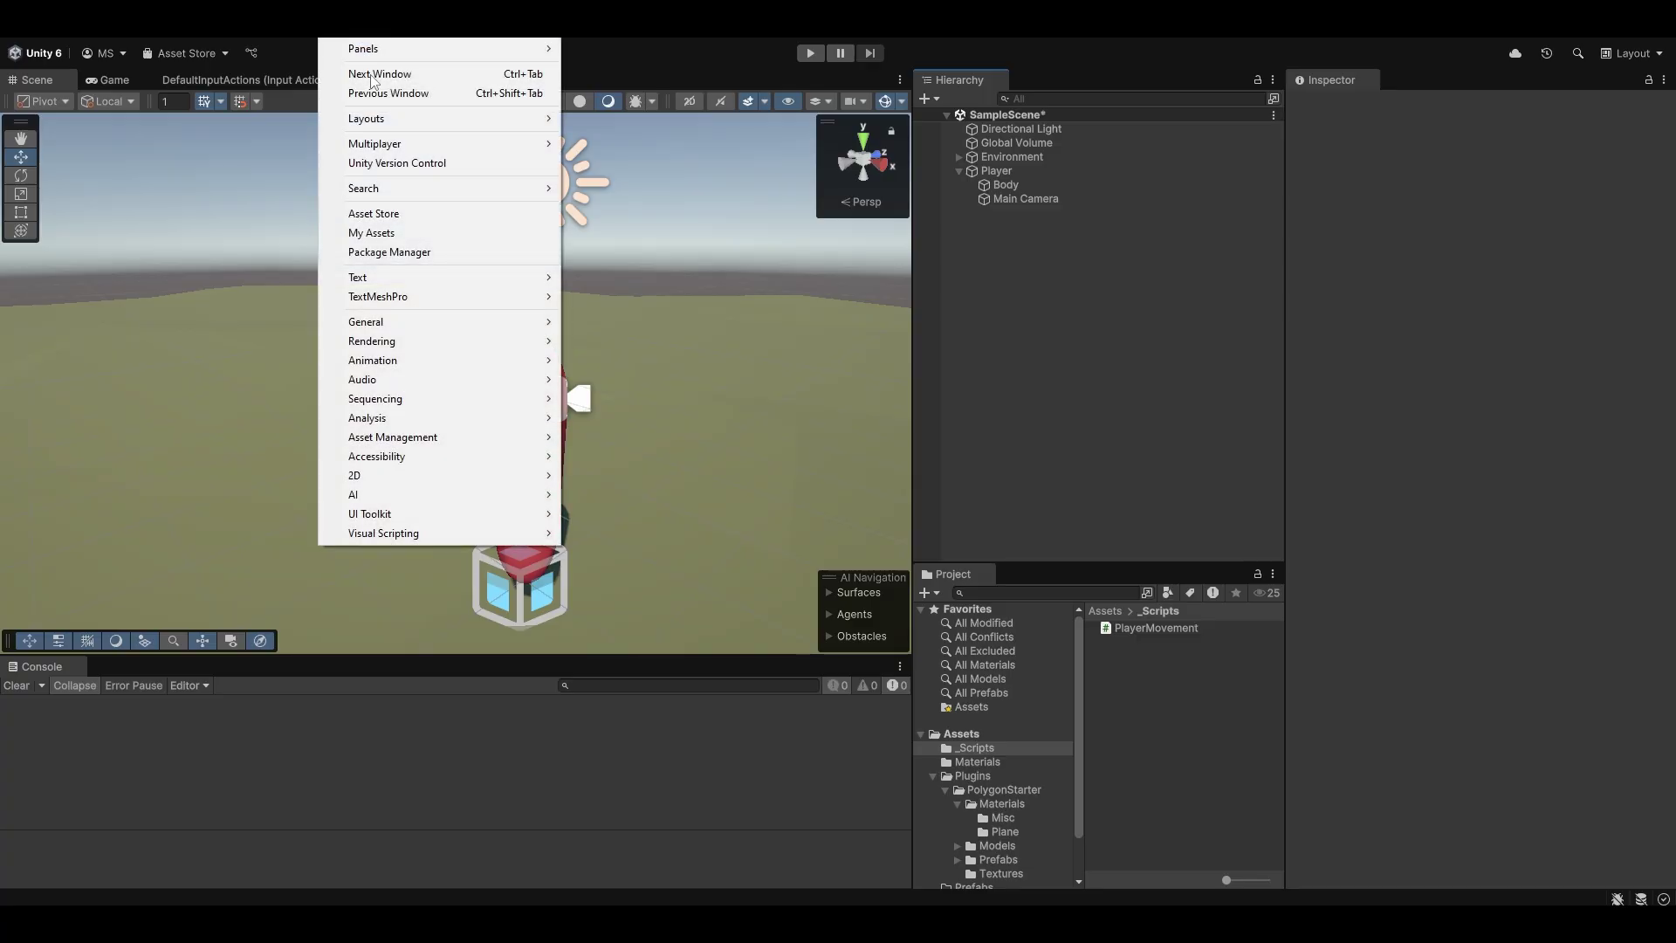
{"action": "left_click", "coordinate": [389, 251]}
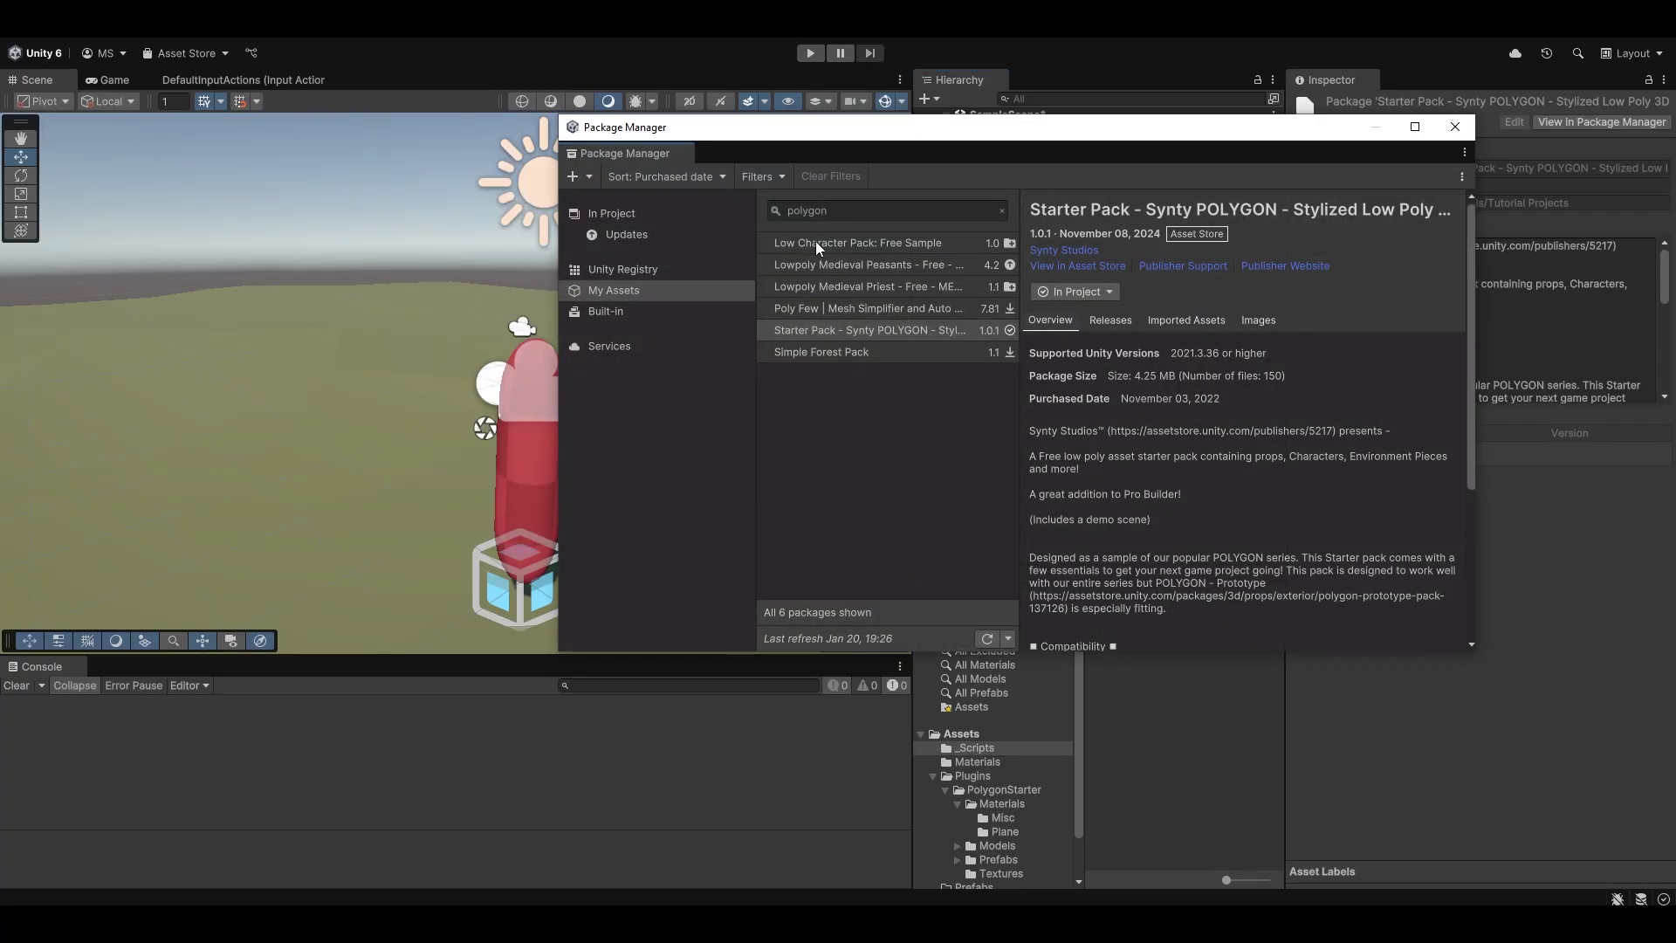
{"action": "left_click", "coordinate": [464, 877]}
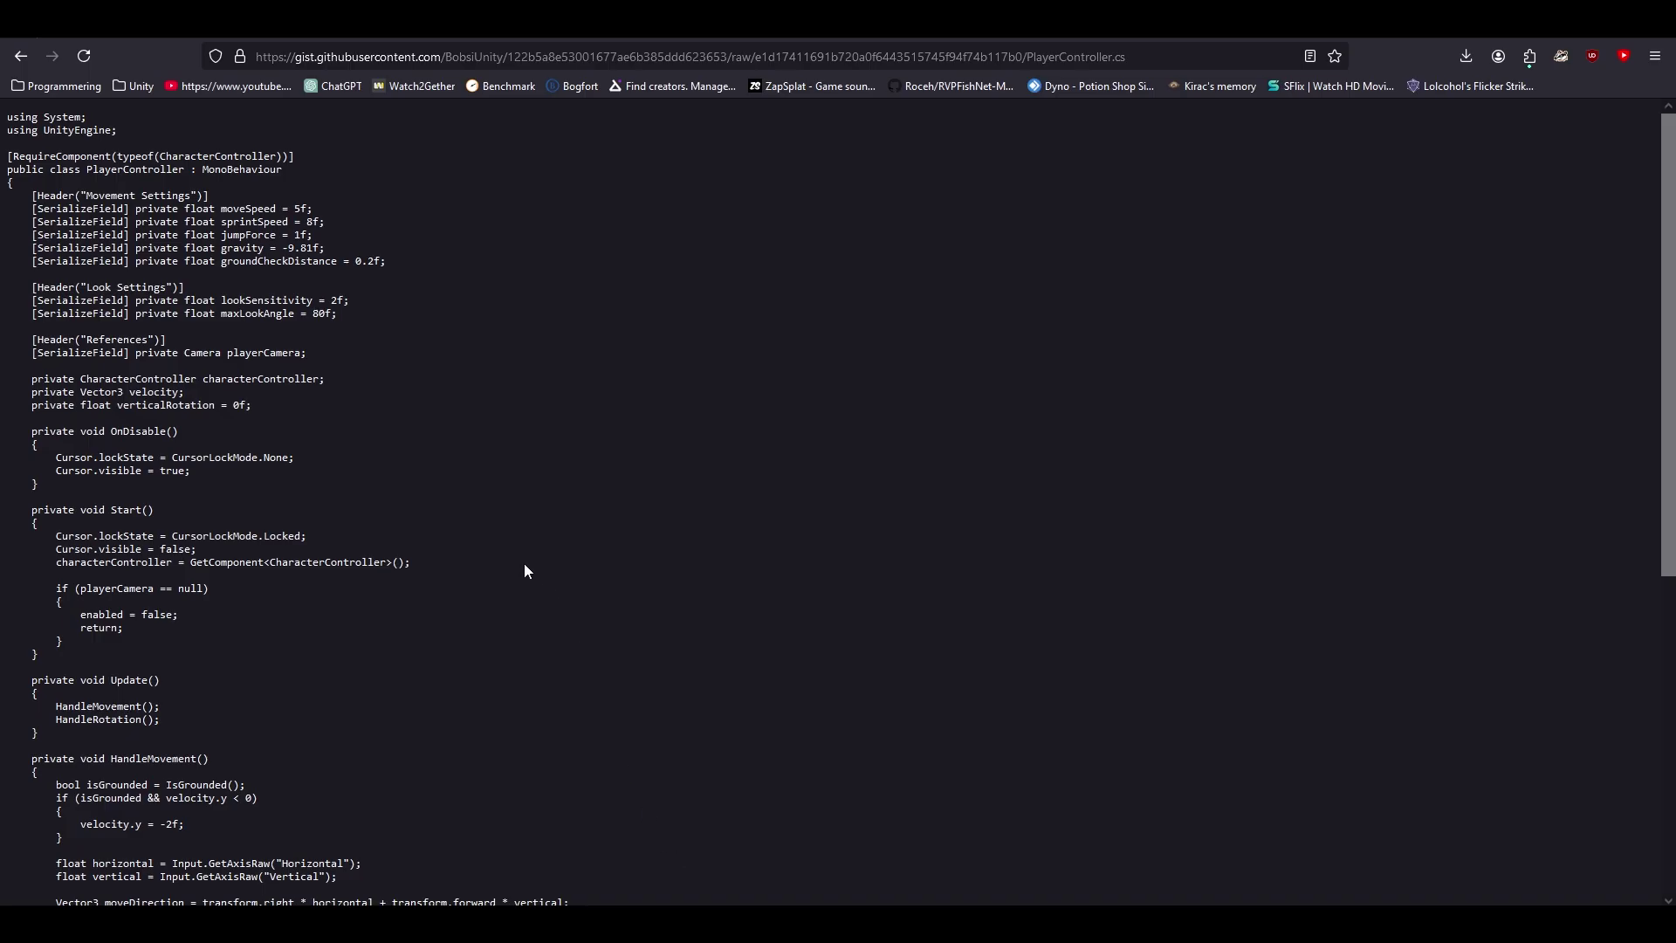
{"action": "left_click", "coordinate": [121, 25]}
{"action": "left_click", "coordinate": [377, 456]}
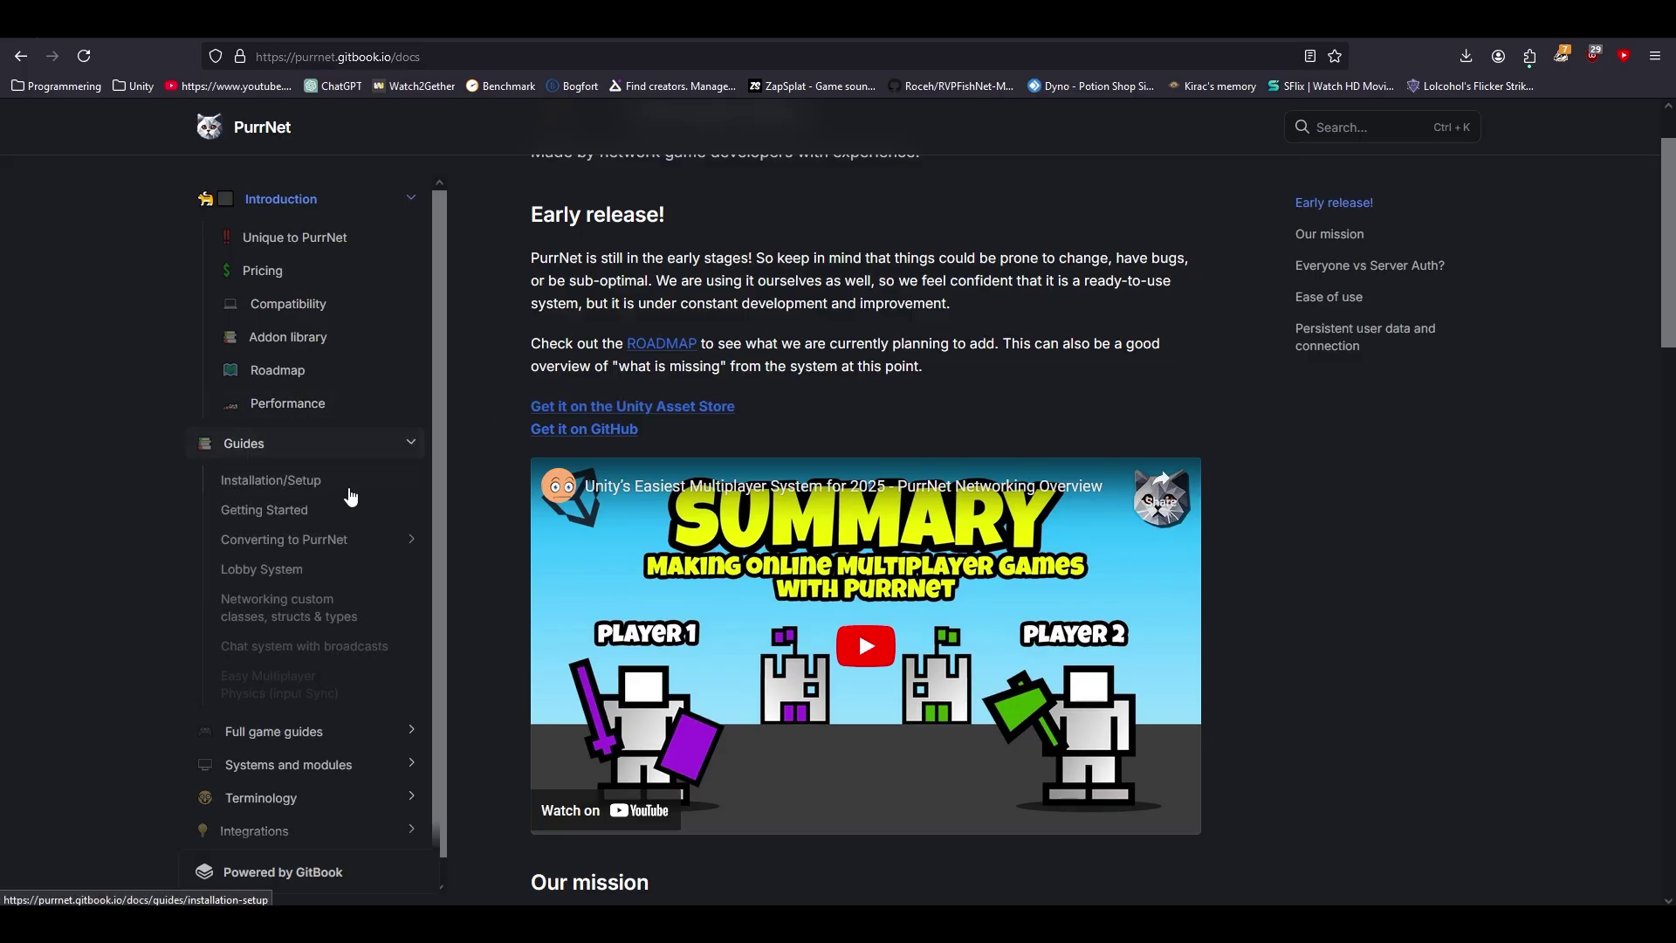
{"action": "left_click", "coordinate": [342, 481]}
{"action": "scroll", "coordinate": [682, 528], "scroll_direction": "down", "scroll_amount": 5}
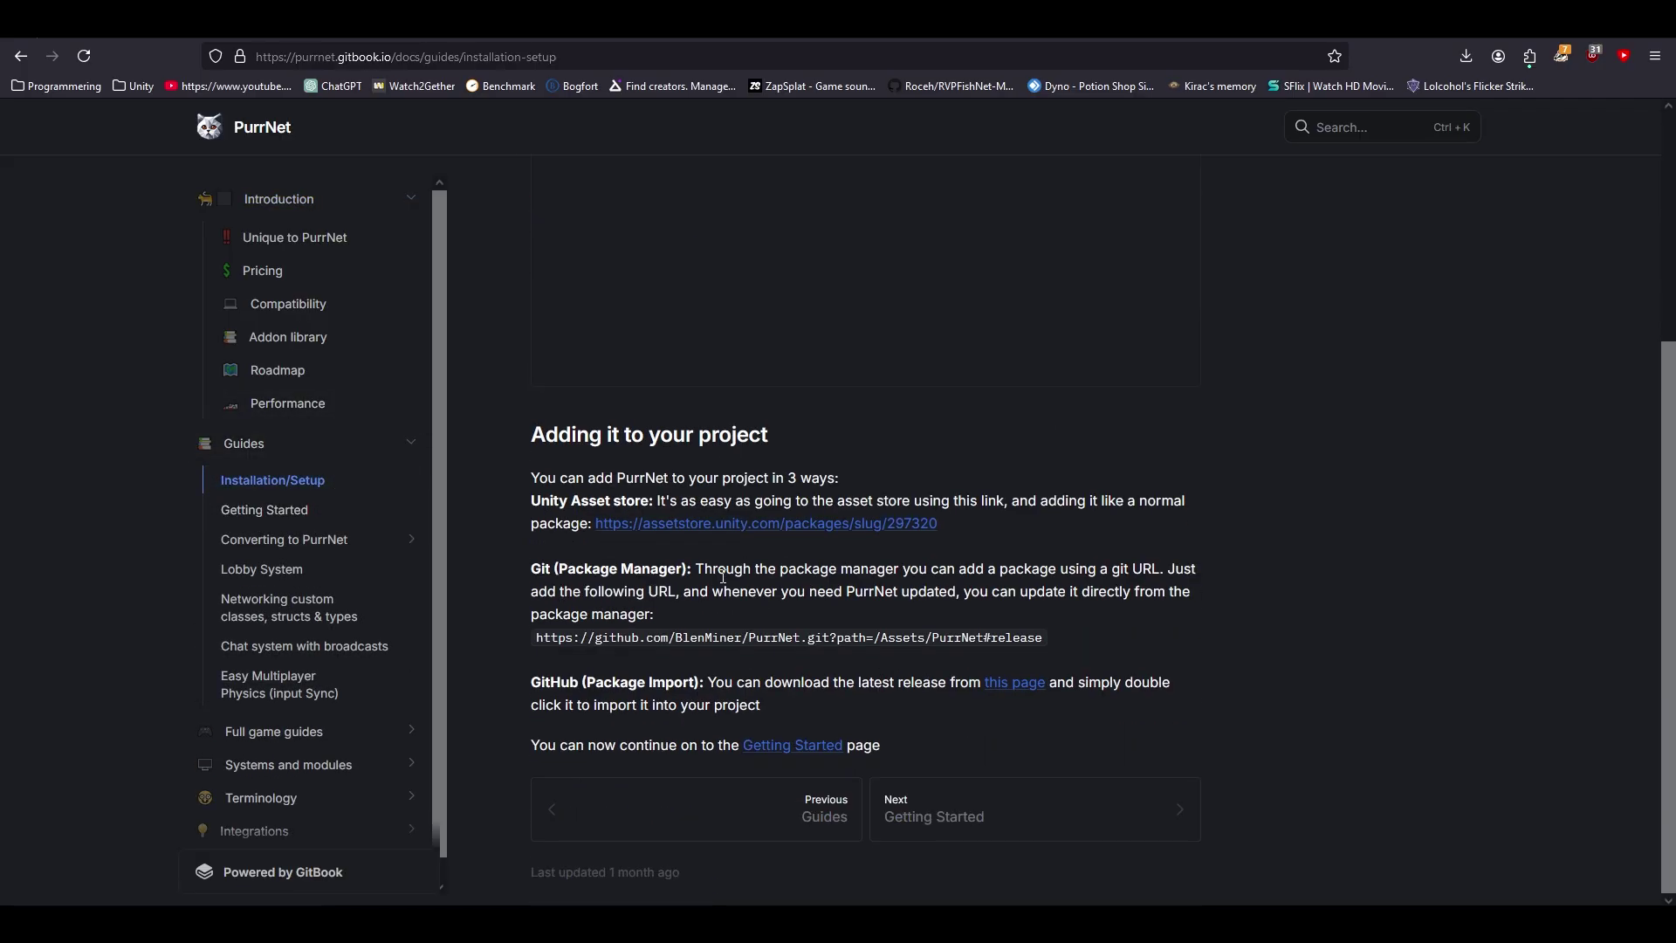
Copy PurrNet's Package Manager Git URL from the installation guide and switch back to Unity's Package Manager.
{"action": "left_click_drag", "start_coordinate": [1044, 636], "coordinate": [564, 644]}
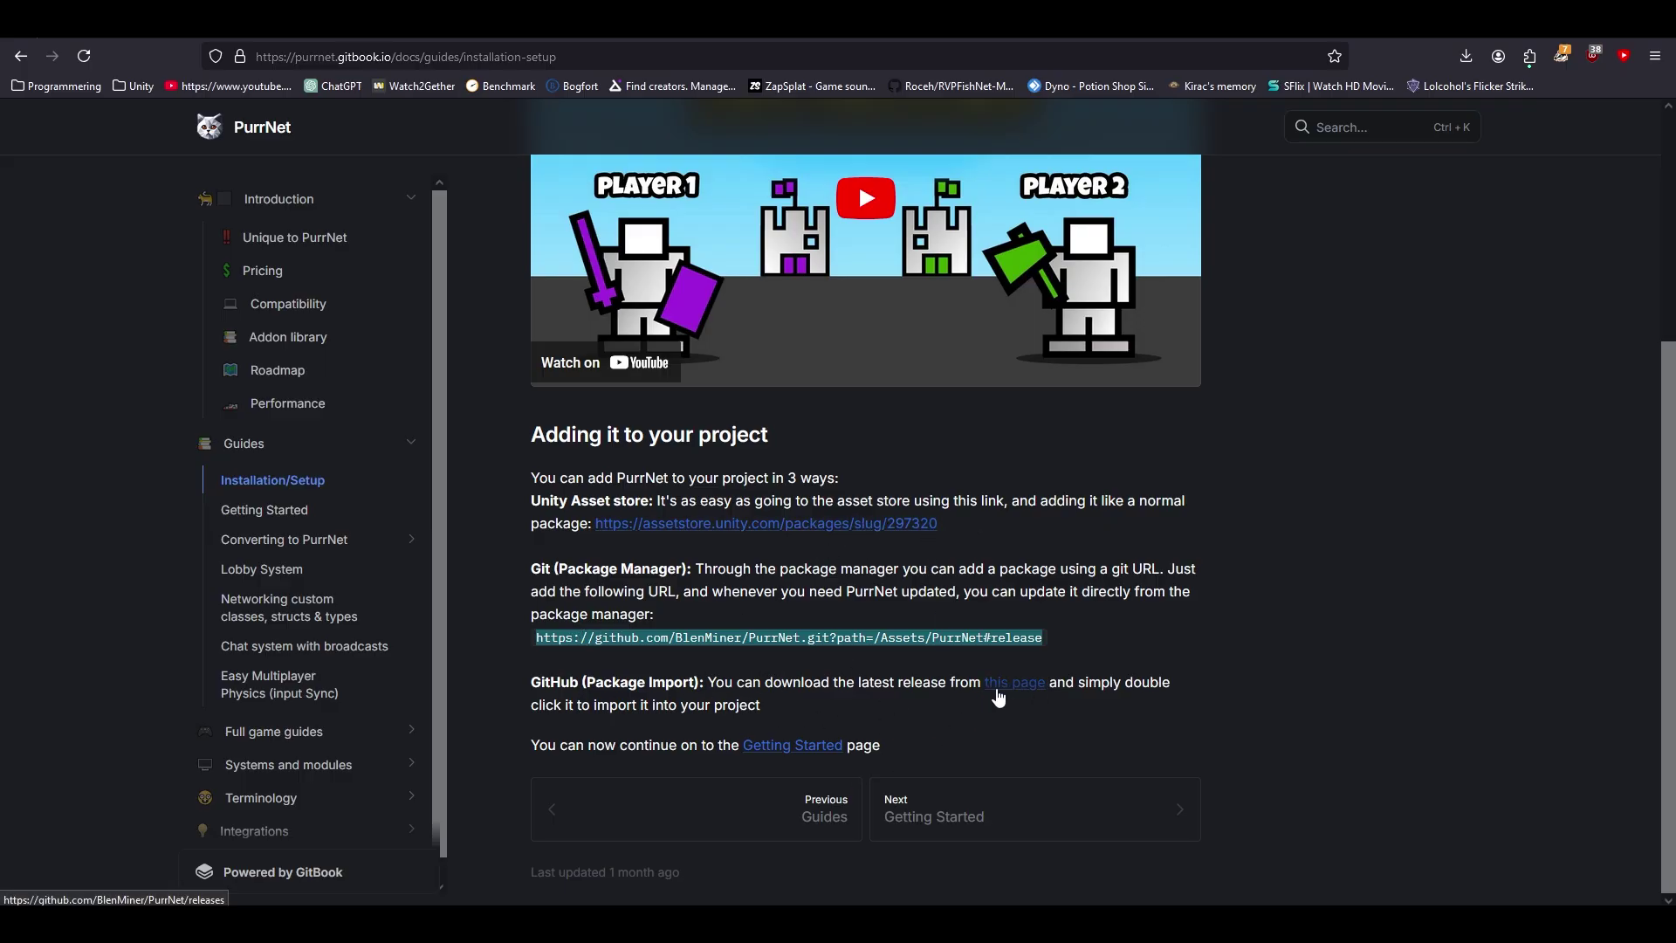
{"action": "left_click", "coordinate": [807, 657]}
{"action": "left_click_drag", "start_coordinate": [1047, 639], "coordinate": [528, 577]}
{"action": "left_click", "coordinate": [669, 563]}
{"action": "left_click_drag", "start_coordinate": [975, 535], "coordinate": [550, 479]}
{"action": "left_click", "coordinate": [945, 583]}
{"action": "left_click", "coordinate": [412, 924]}
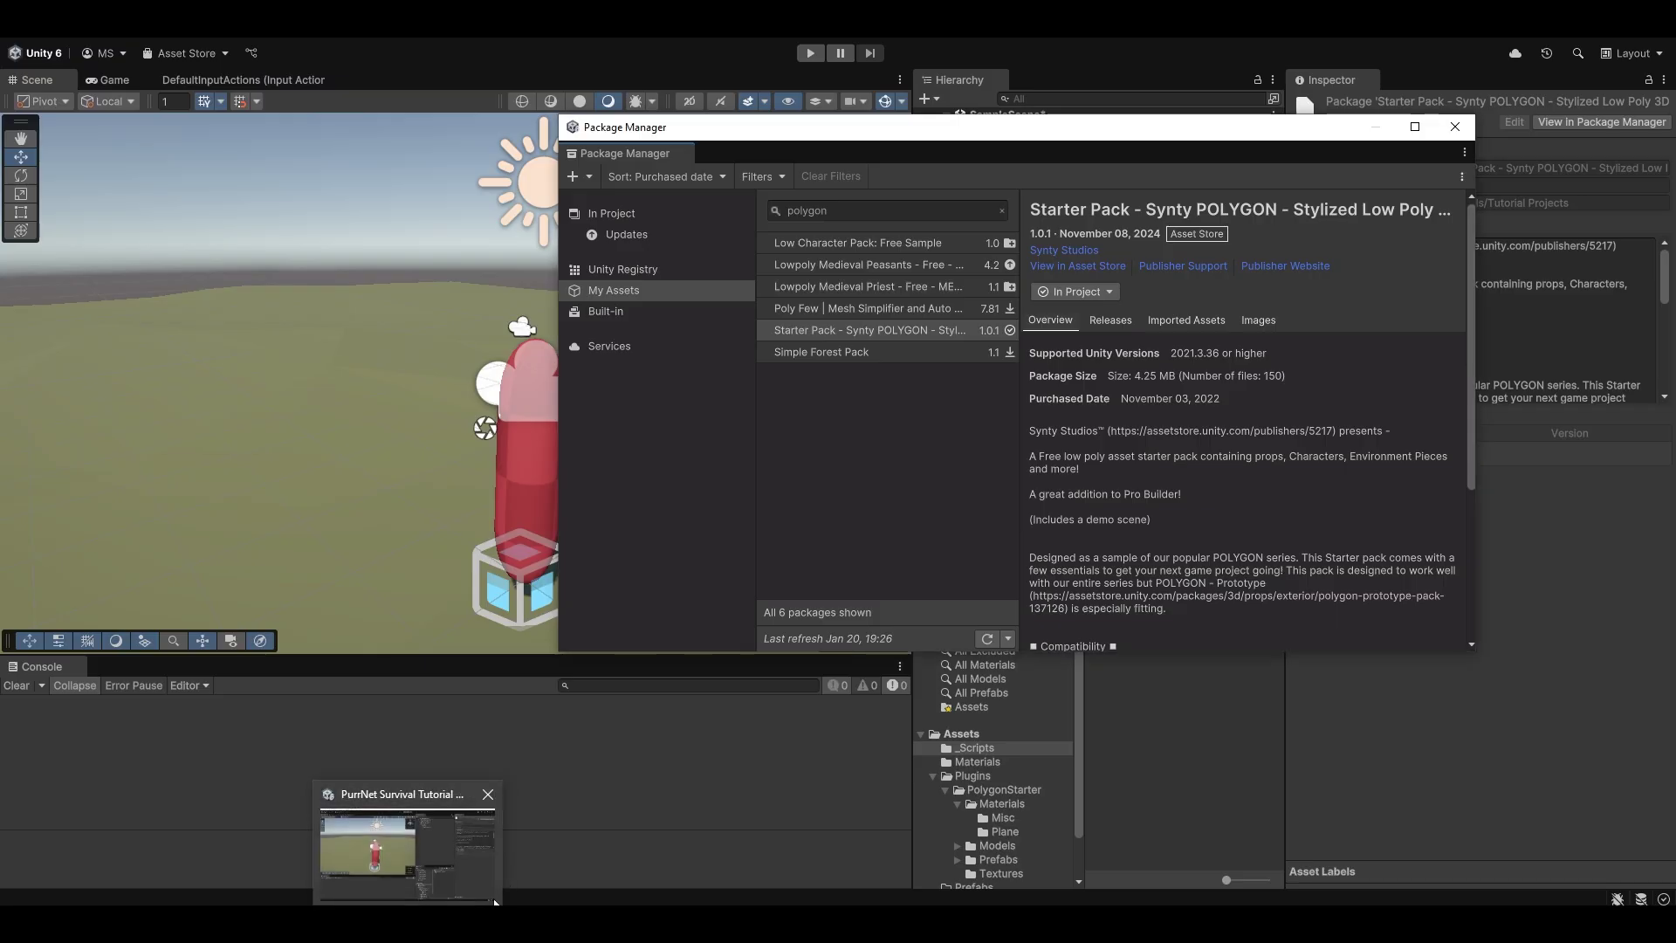
{"action": "left_click", "coordinate": [908, 428]}
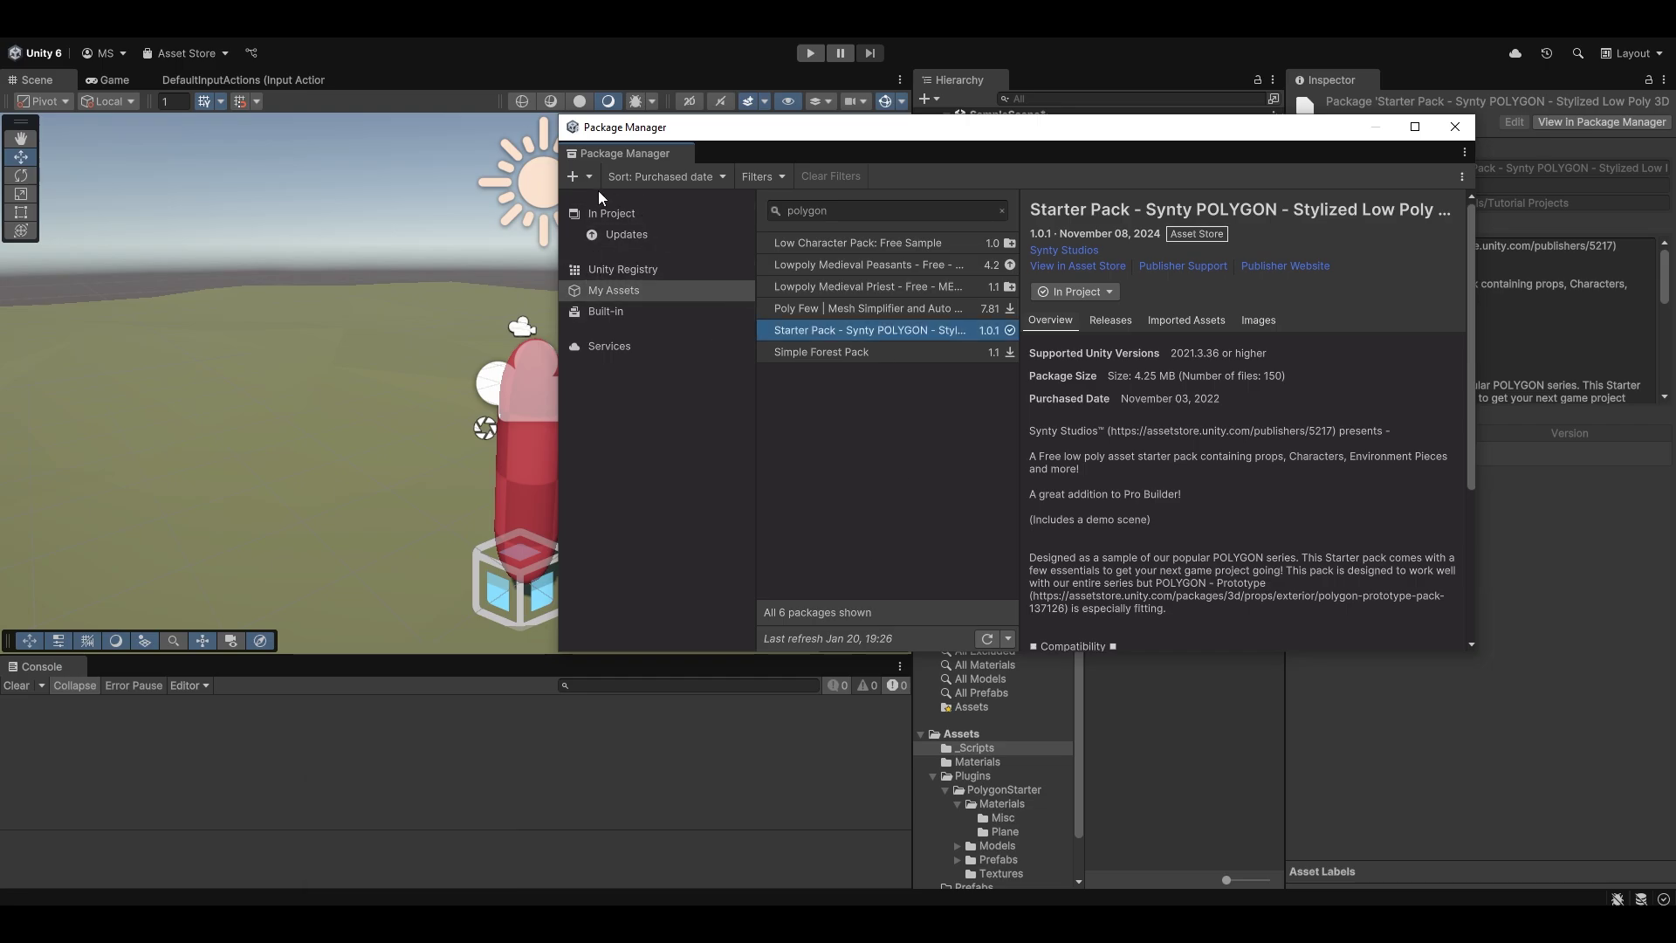
{"action": "left_click", "coordinate": [577, 176]}
{"action": "left_click", "coordinate": [661, 243]}
{"action": "type", "text": "https://github.com/BlenMiner/PurrNet.git?path=/Assets/PurrNet#release"}
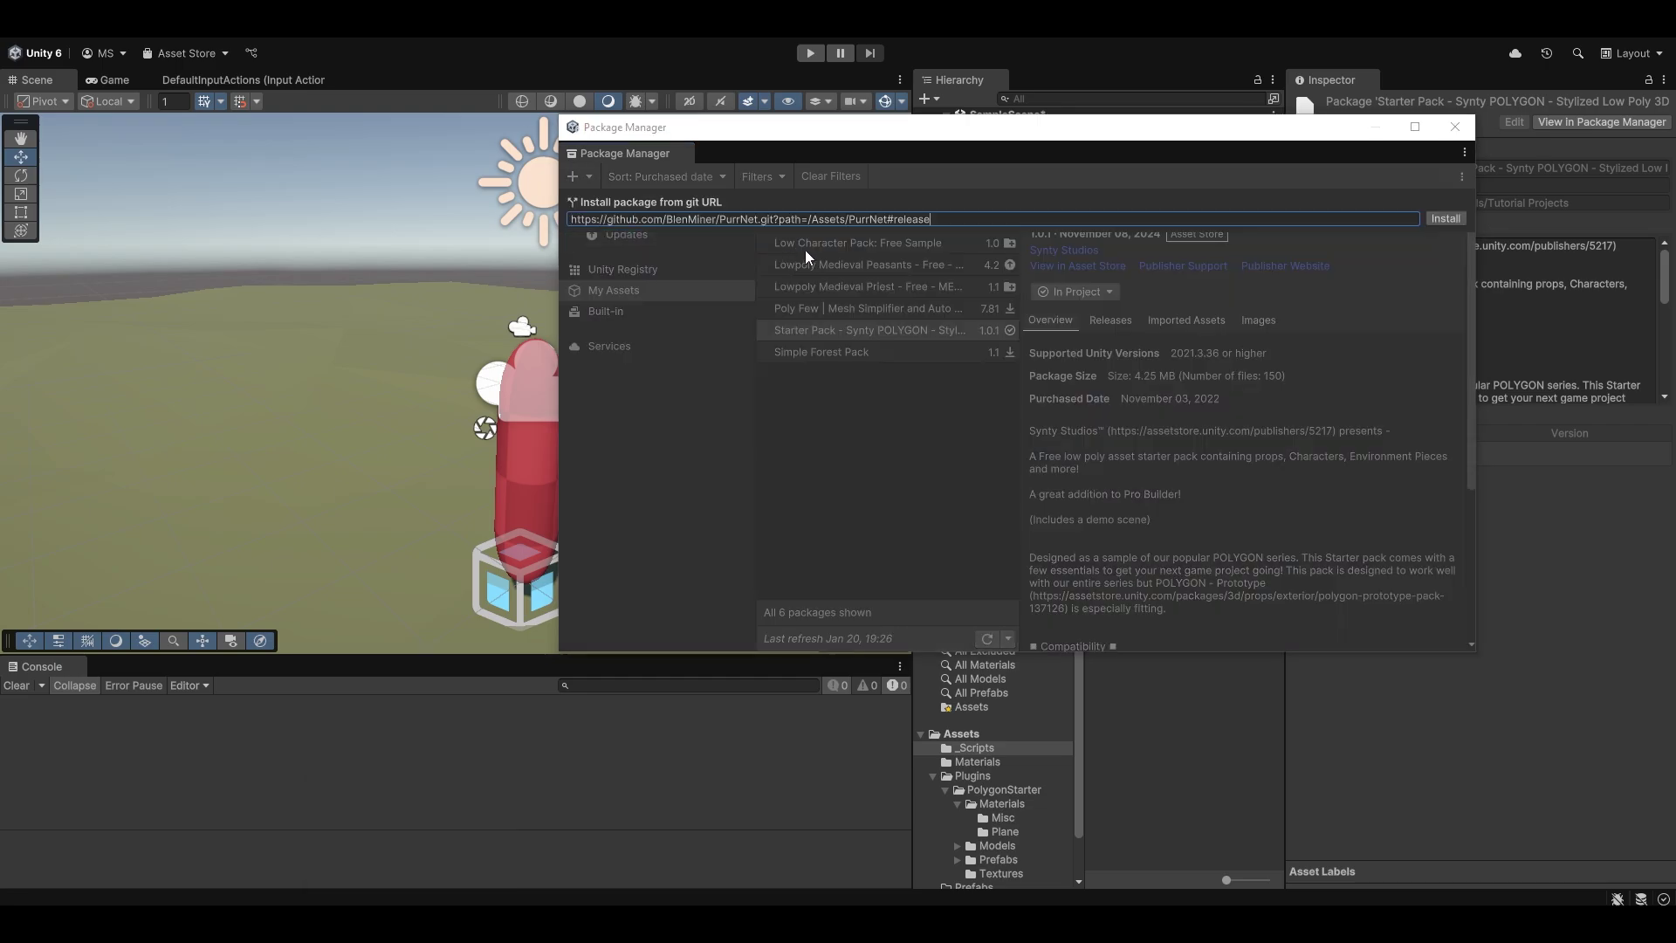
{"action": "left_click_drag", "start_coordinate": [933, 219], "coordinate": [909, 221]}
{"action": "left_click_drag", "start_coordinate": [913, 220], "coordinate": [894, 222]}
{"action": "left_click_drag", "start_coordinate": [921, 138], "coordinate": [807, 185]}
{"action": "left_click", "coordinate": [459, 222]}
{"action": "left_click", "coordinate": [564, 288]}
{"action": "type", "text": "https://github.com/BlenMiner/PurrNet.git?path=/Assets/PurrNet#release"}
{"action": "type", "text": "dev"}
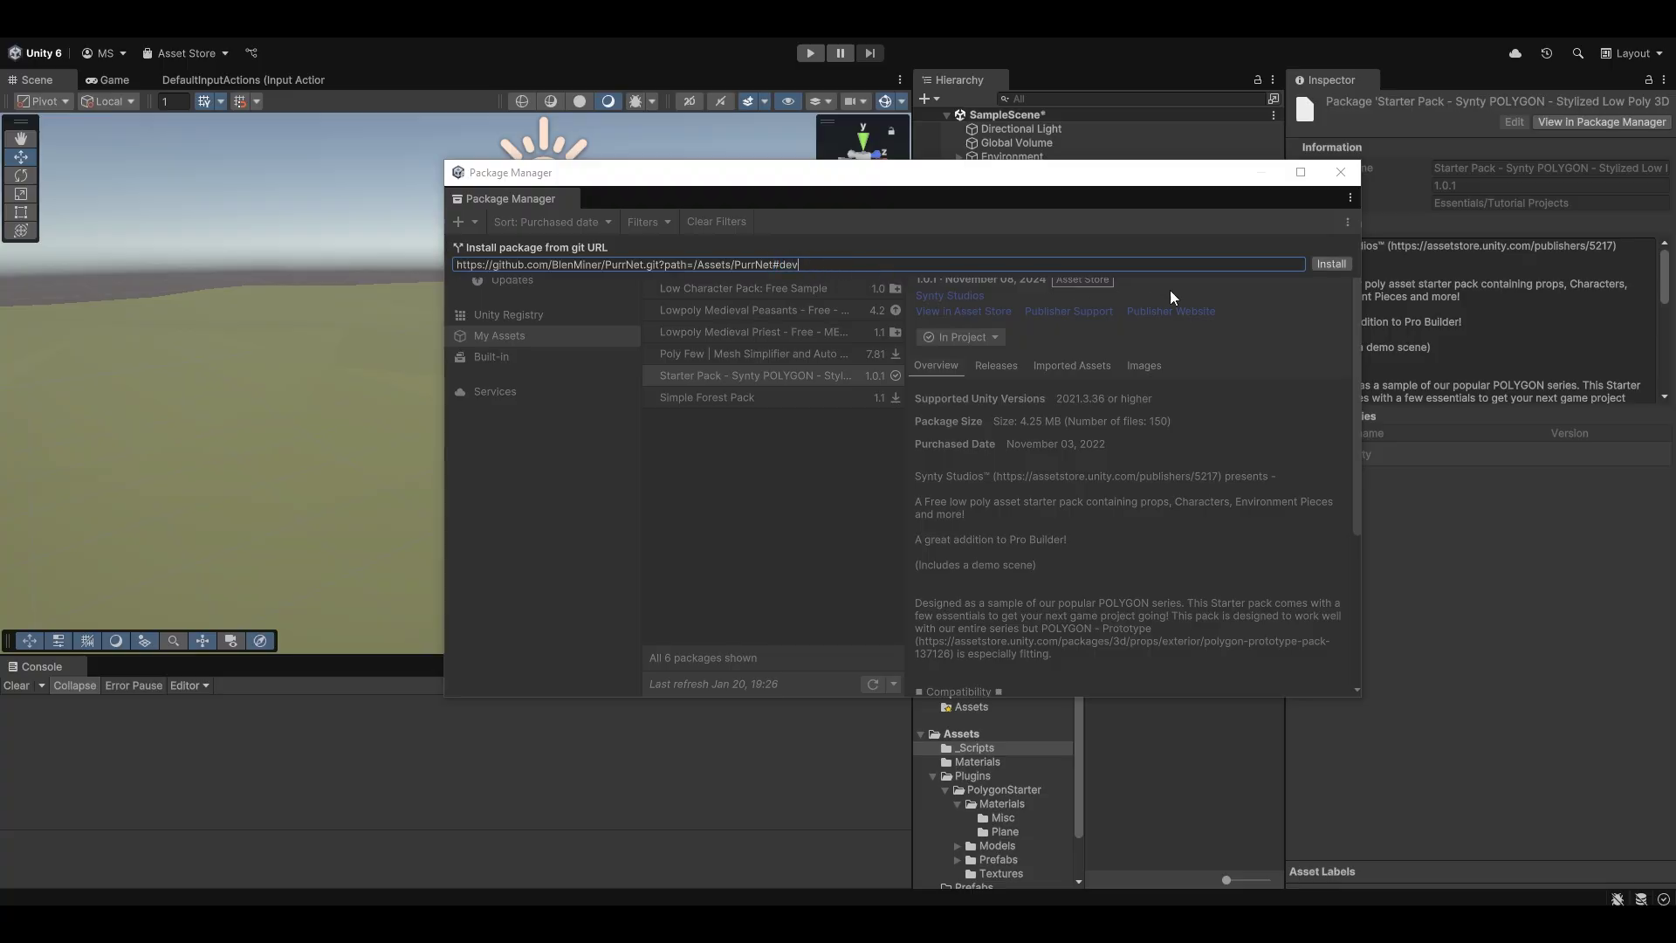
{"action": "left_click", "coordinate": [1336, 266]}
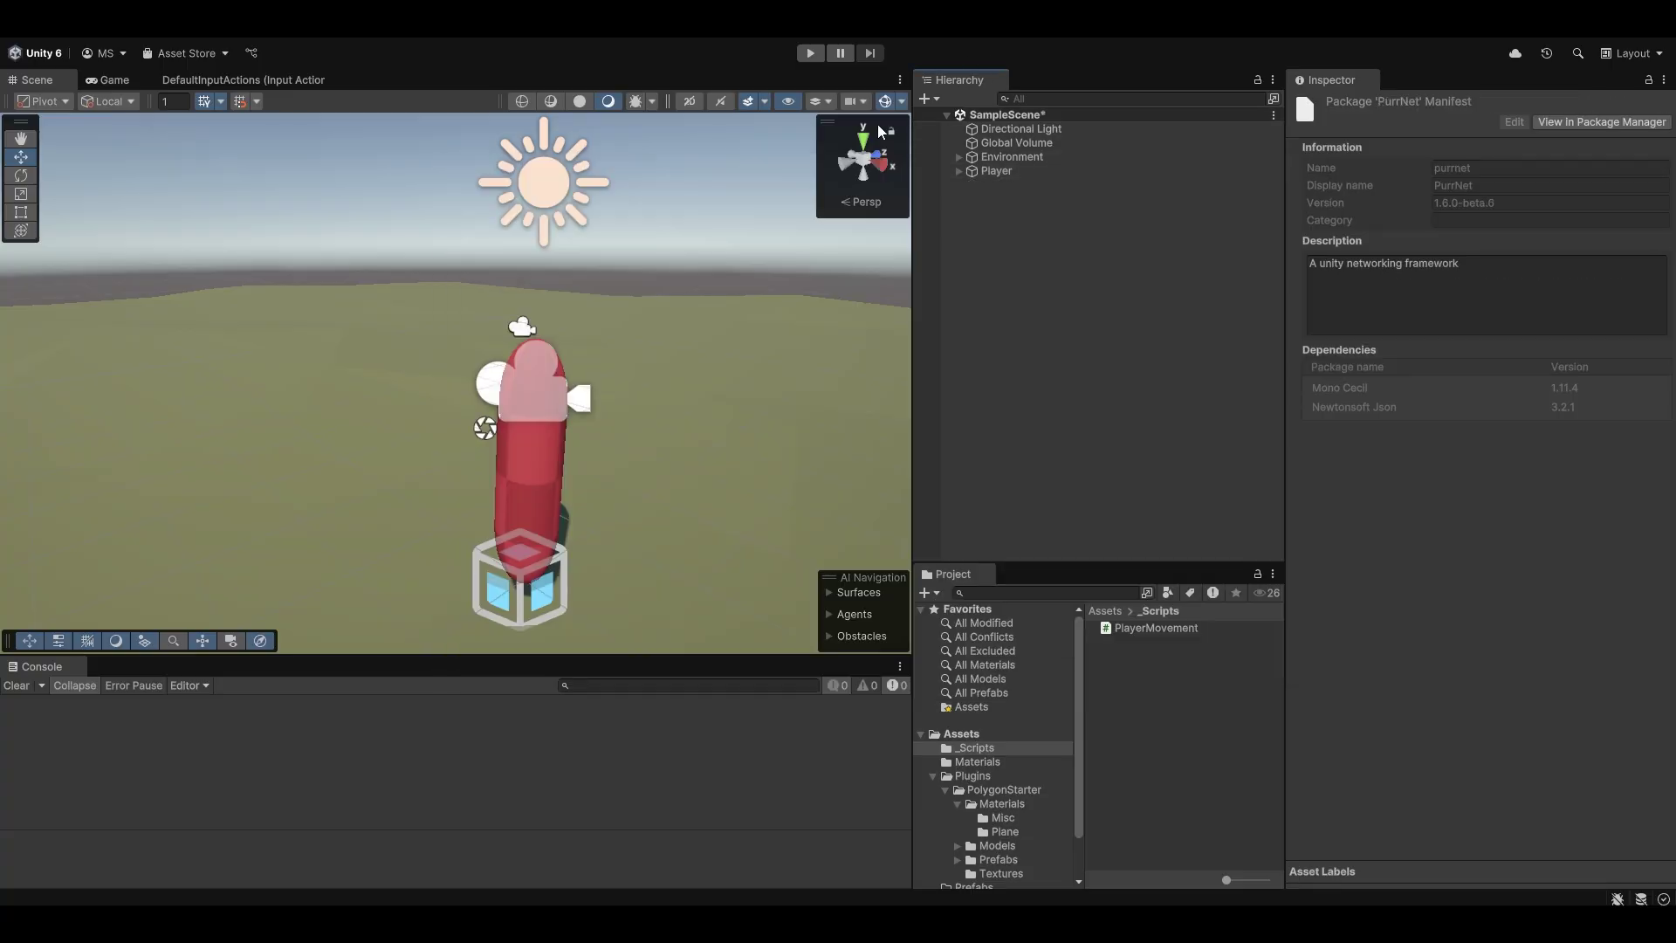
Create an empty object named NetworkManager at the root of the scene.
{"action": "right_click_drag", "start_coordinate": [741, 304], "coordinate": [764, 327]}
{"action": "left_click_drag", "start_coordinate": [765, 327], "coordinate": [703, 322], "text": "alt"}
{"action": "right_click", "coordinate": [1056, 330]}
{"action": "left_click", "coordinate": [1099, 618]}
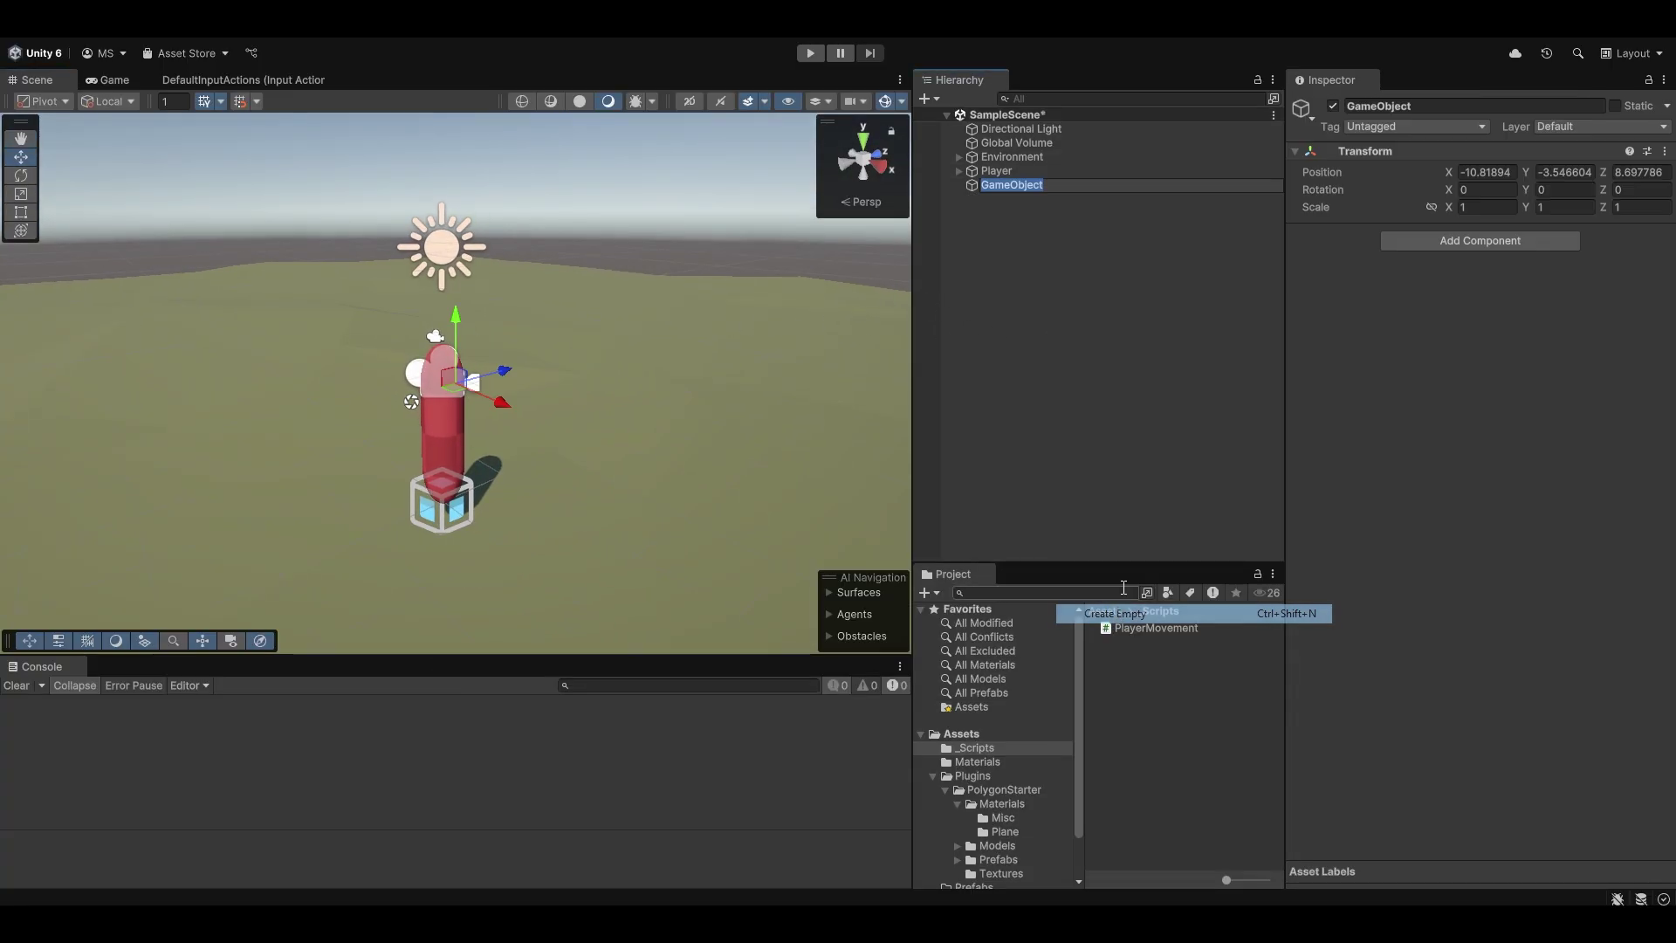
{"action": "type", "text": "NetworkManager"}
{"action": "key", "text": "Return"}
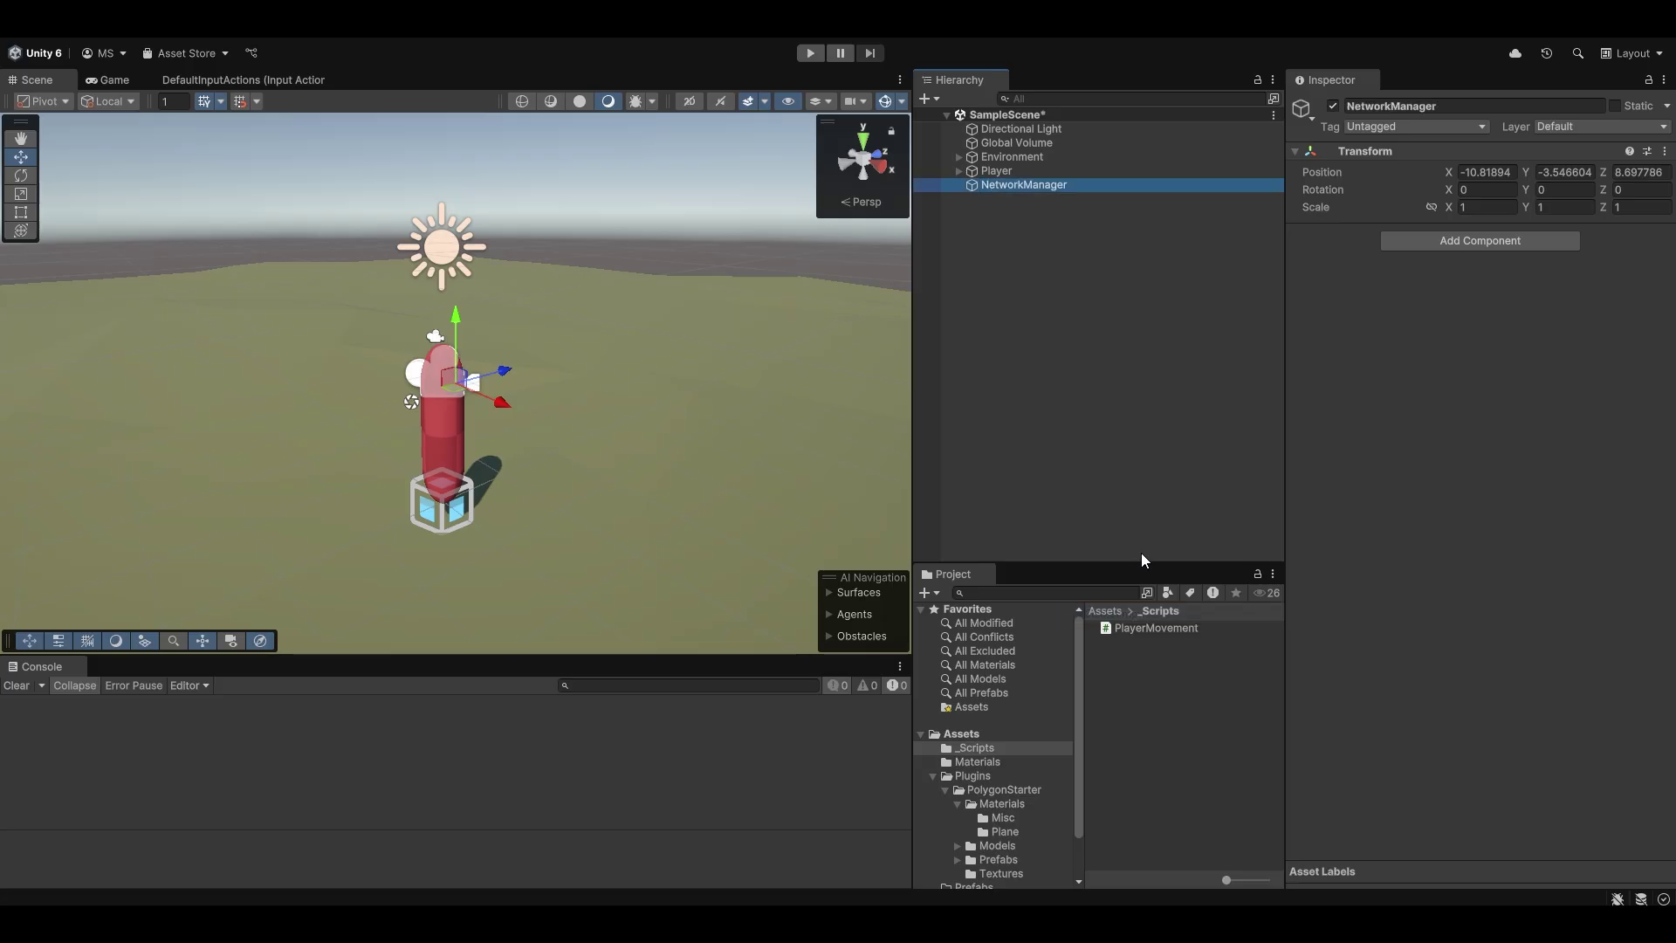
Set the NetworkManager object's position to 0, 0, 0.
{"action": "left_click", "coordinate": [1506, 168]}
{"action": "type", "text": "0"}
{"action": "left_click", "coordinate": [1574, 169]}
{"action": "type", "text": "0"}
{"action": "left_click", "coordinate": [1650, 171]}
{"action": "type", "text": "0"}
Add a Network Manager component to the NetworkManager object and set its Network Rules to Unsafe.
{"action": "left_click", "coordinate": [1511, 238]}
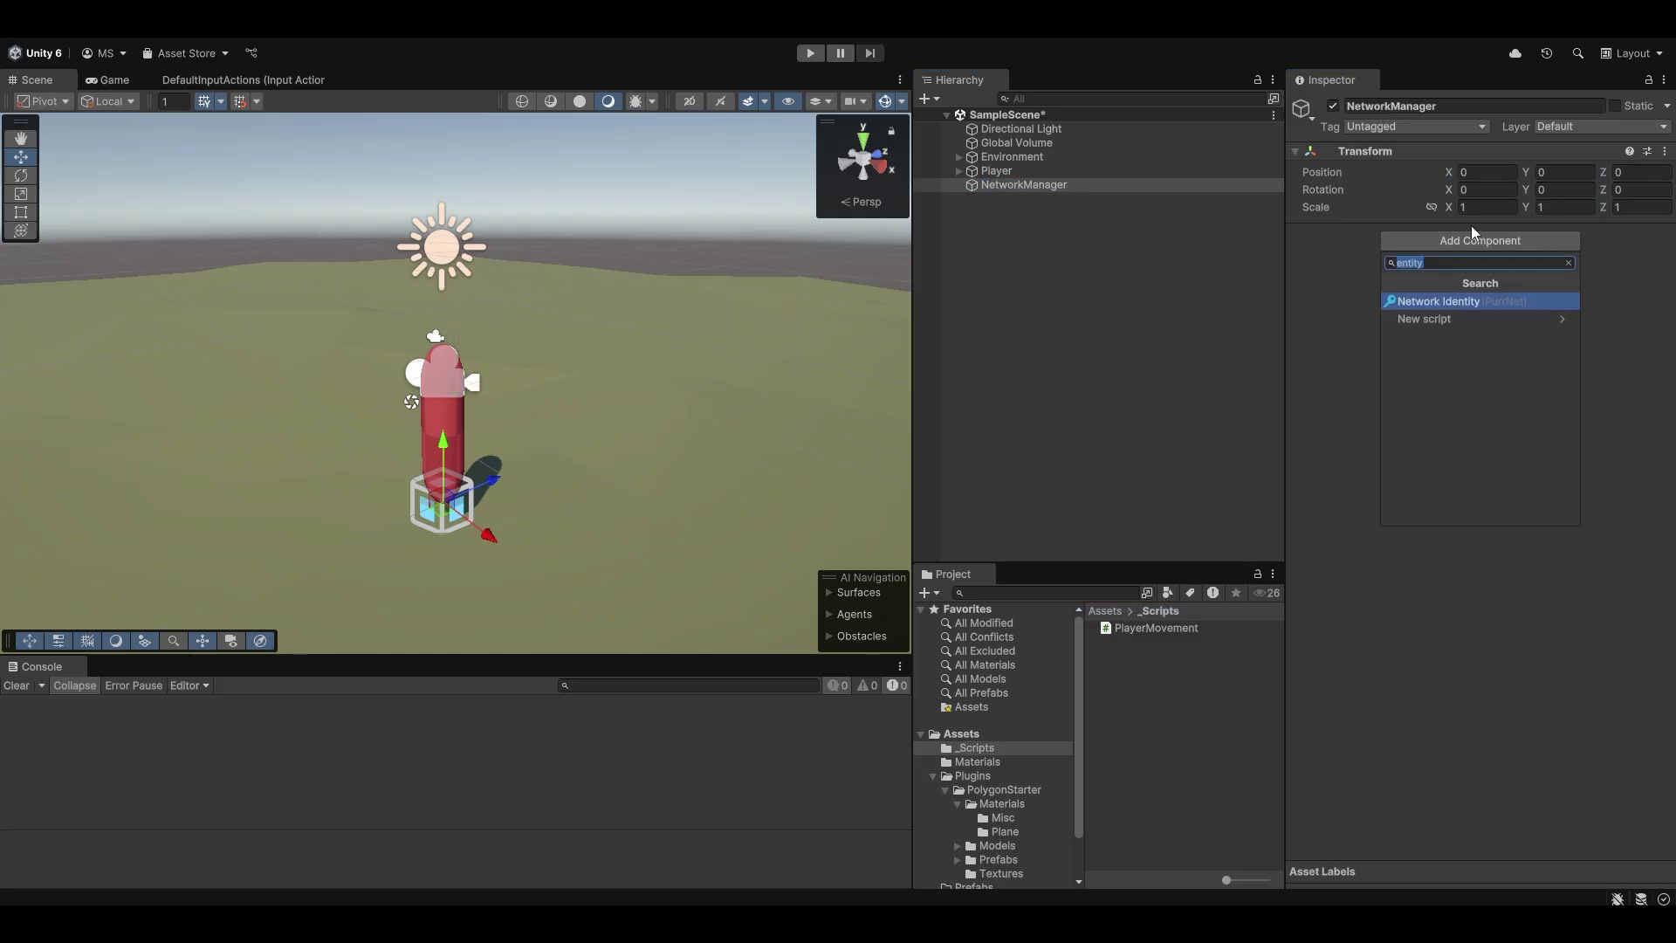
{"action": "type", "text": "network manager"}
{"action": "key", "text": "Return"}
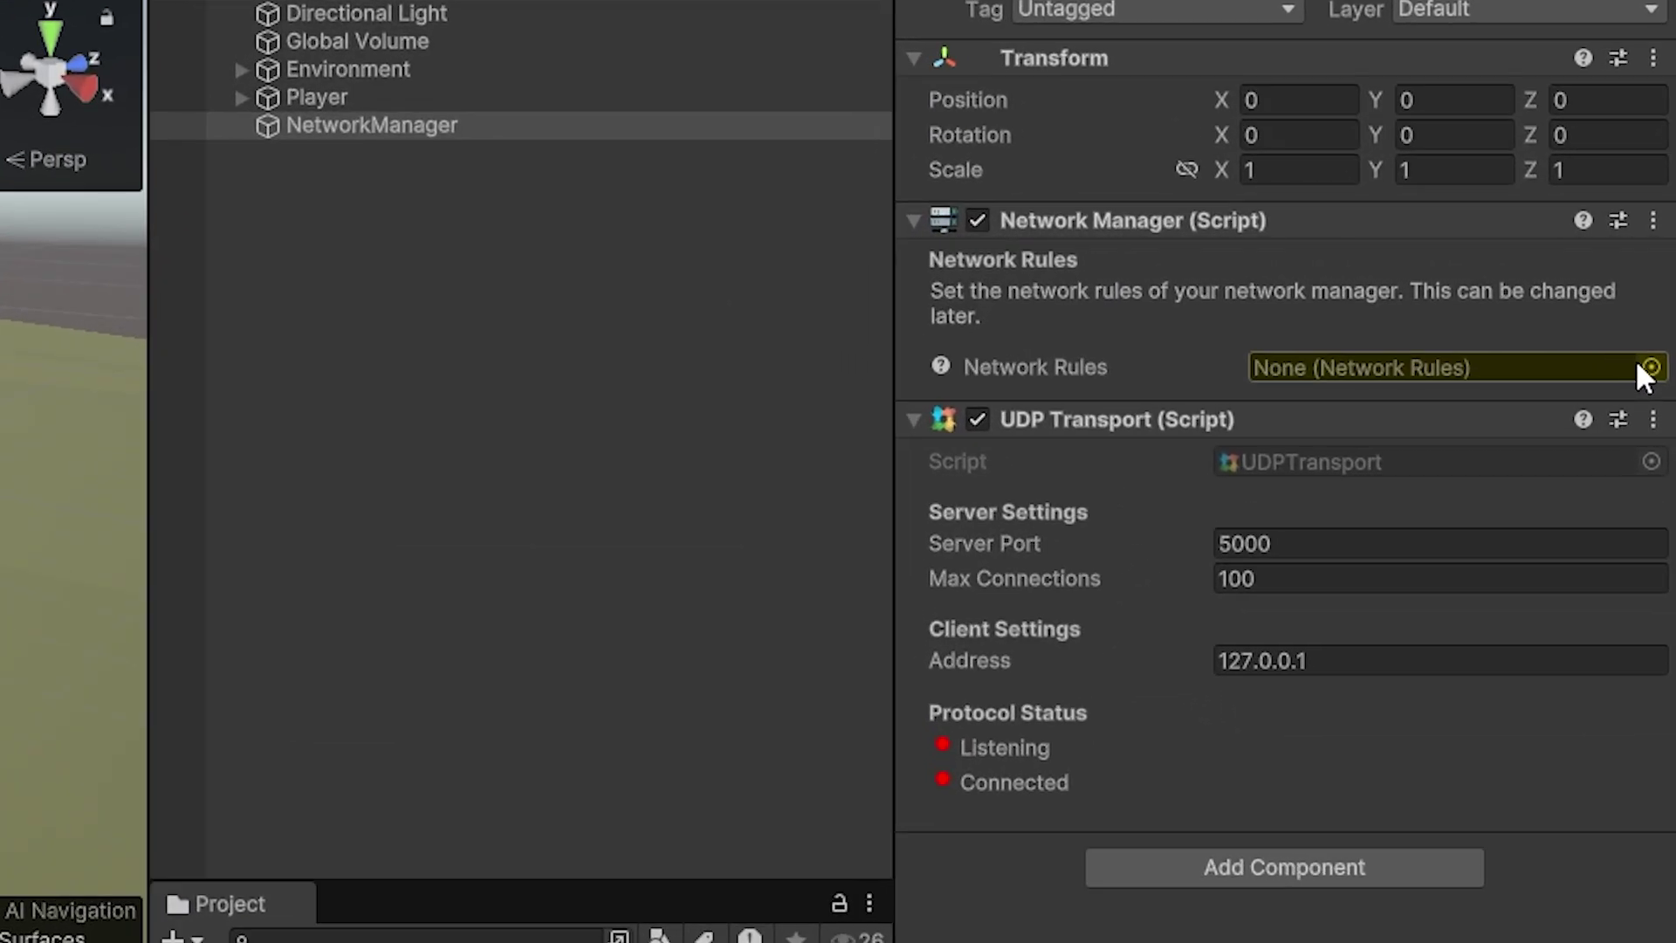
{"action": "left_click", "coordinate": [1649, 368]}
{"action": "left_click_drag", "start_coordinate": [1063, 362], "coordinate": [608, 366]}
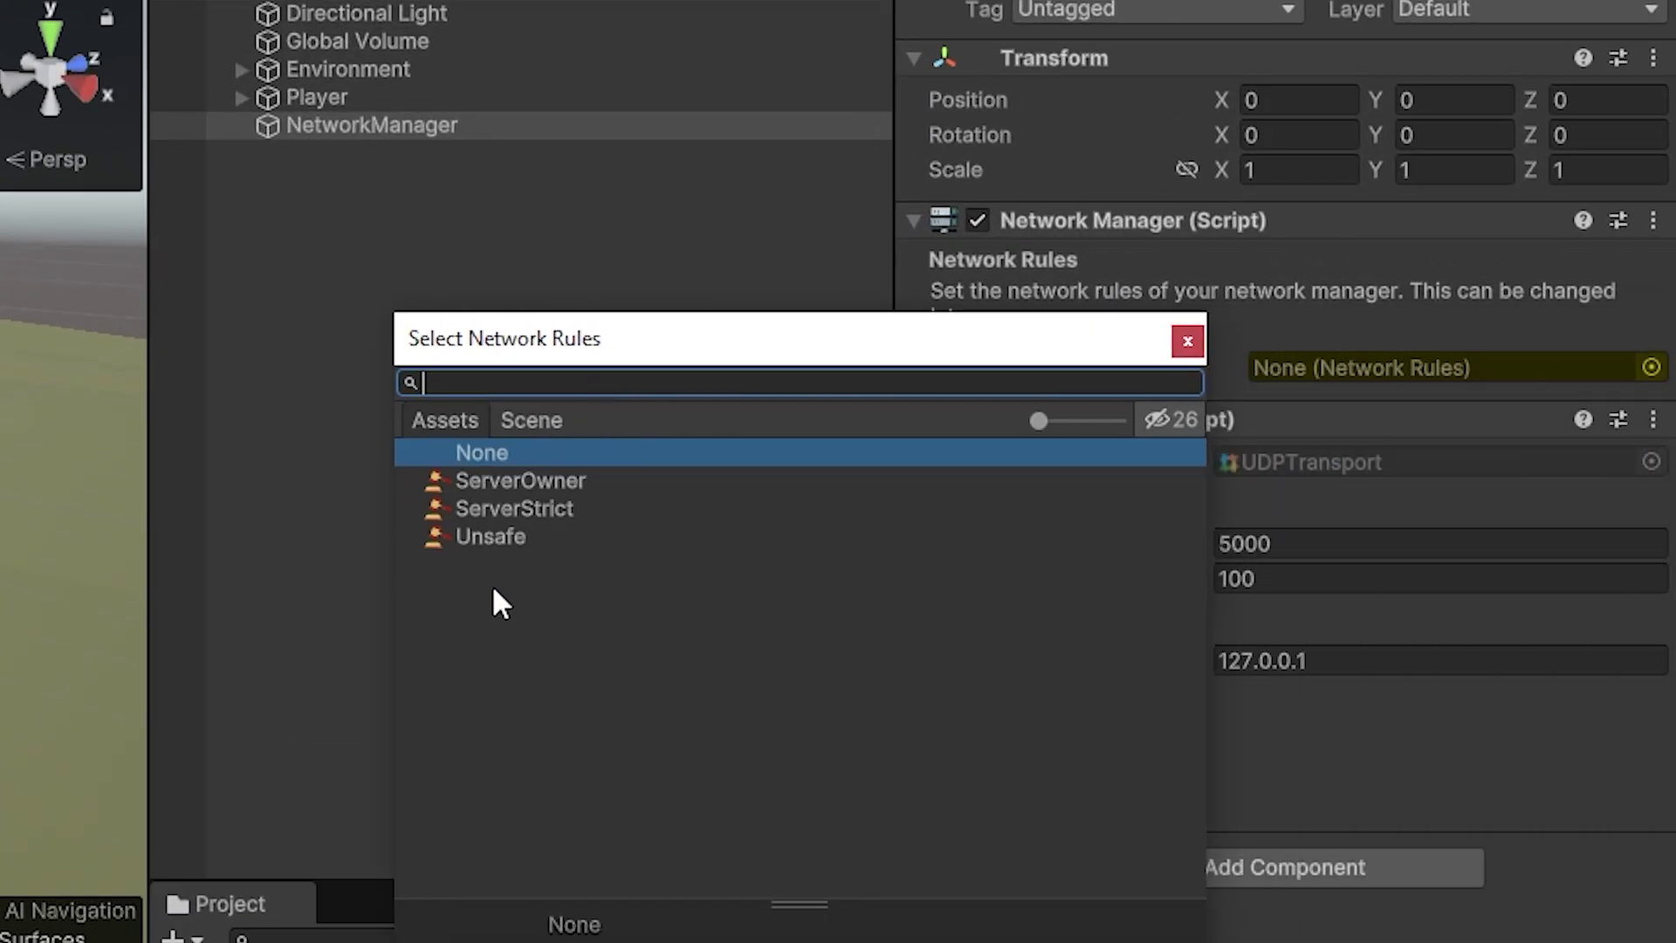
{"action": "left_click", "coordinate": [492, 538]}
{"action": "double_click", "coordinate": [487, 538]}
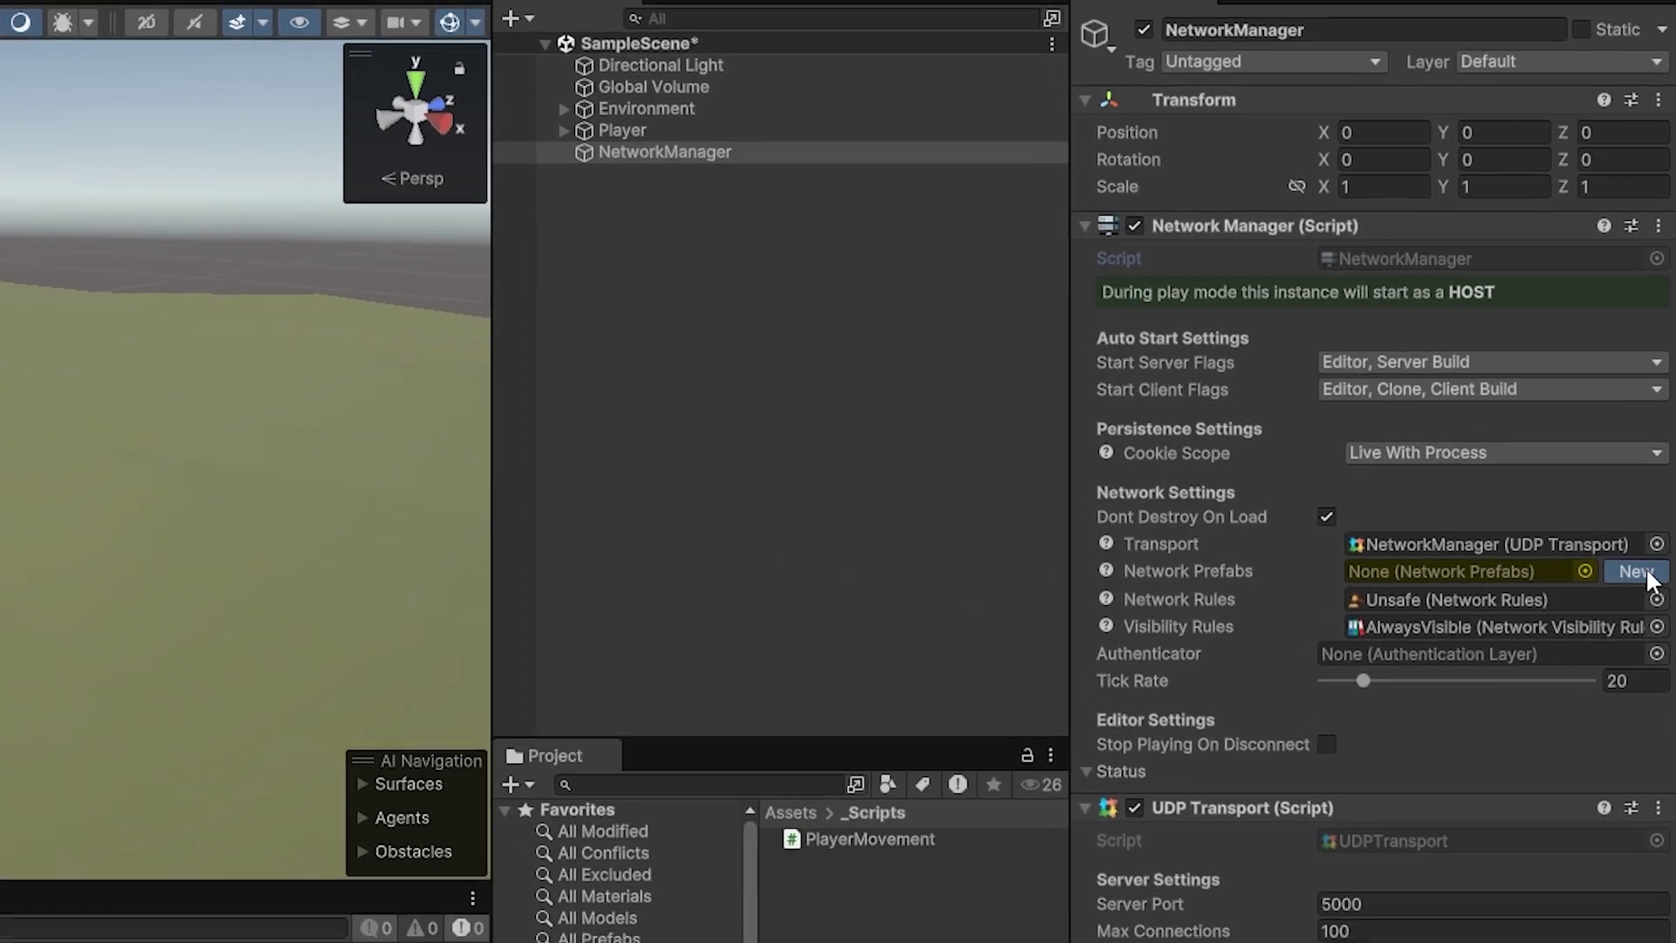
Create a new Network Prefabs asset for the Network Manager and test-run the scene briefly as host.
{"action": "left_click", "coordinate": [1624, 666]}
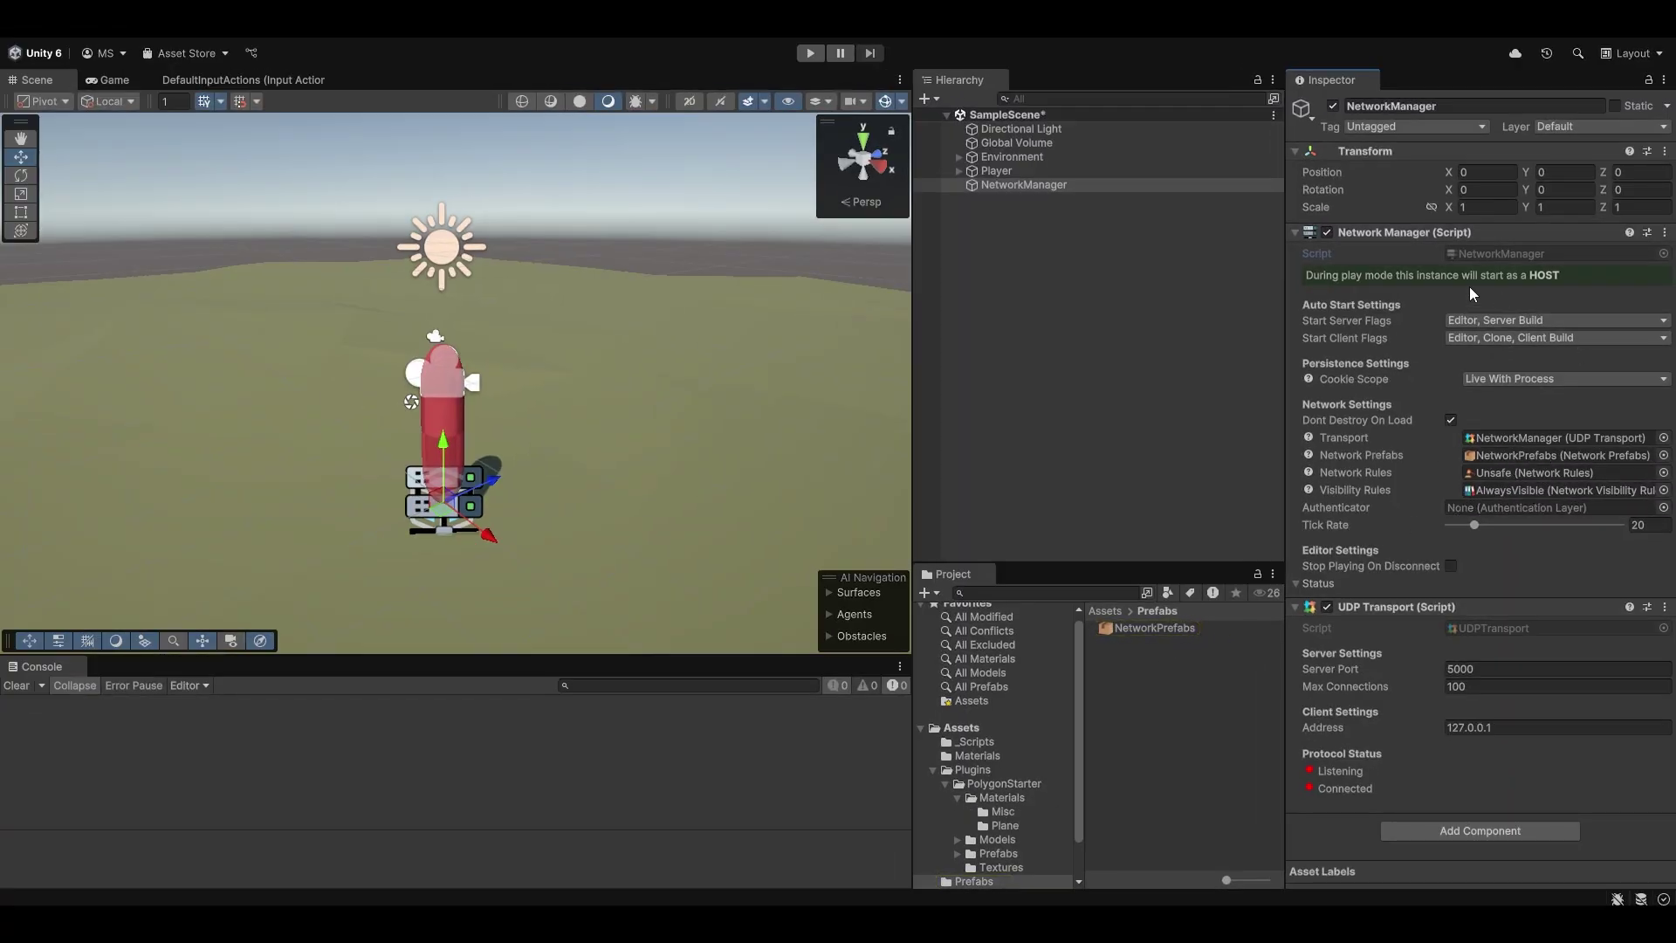
{"action": "left_click", "coordinate": [810, 53]}
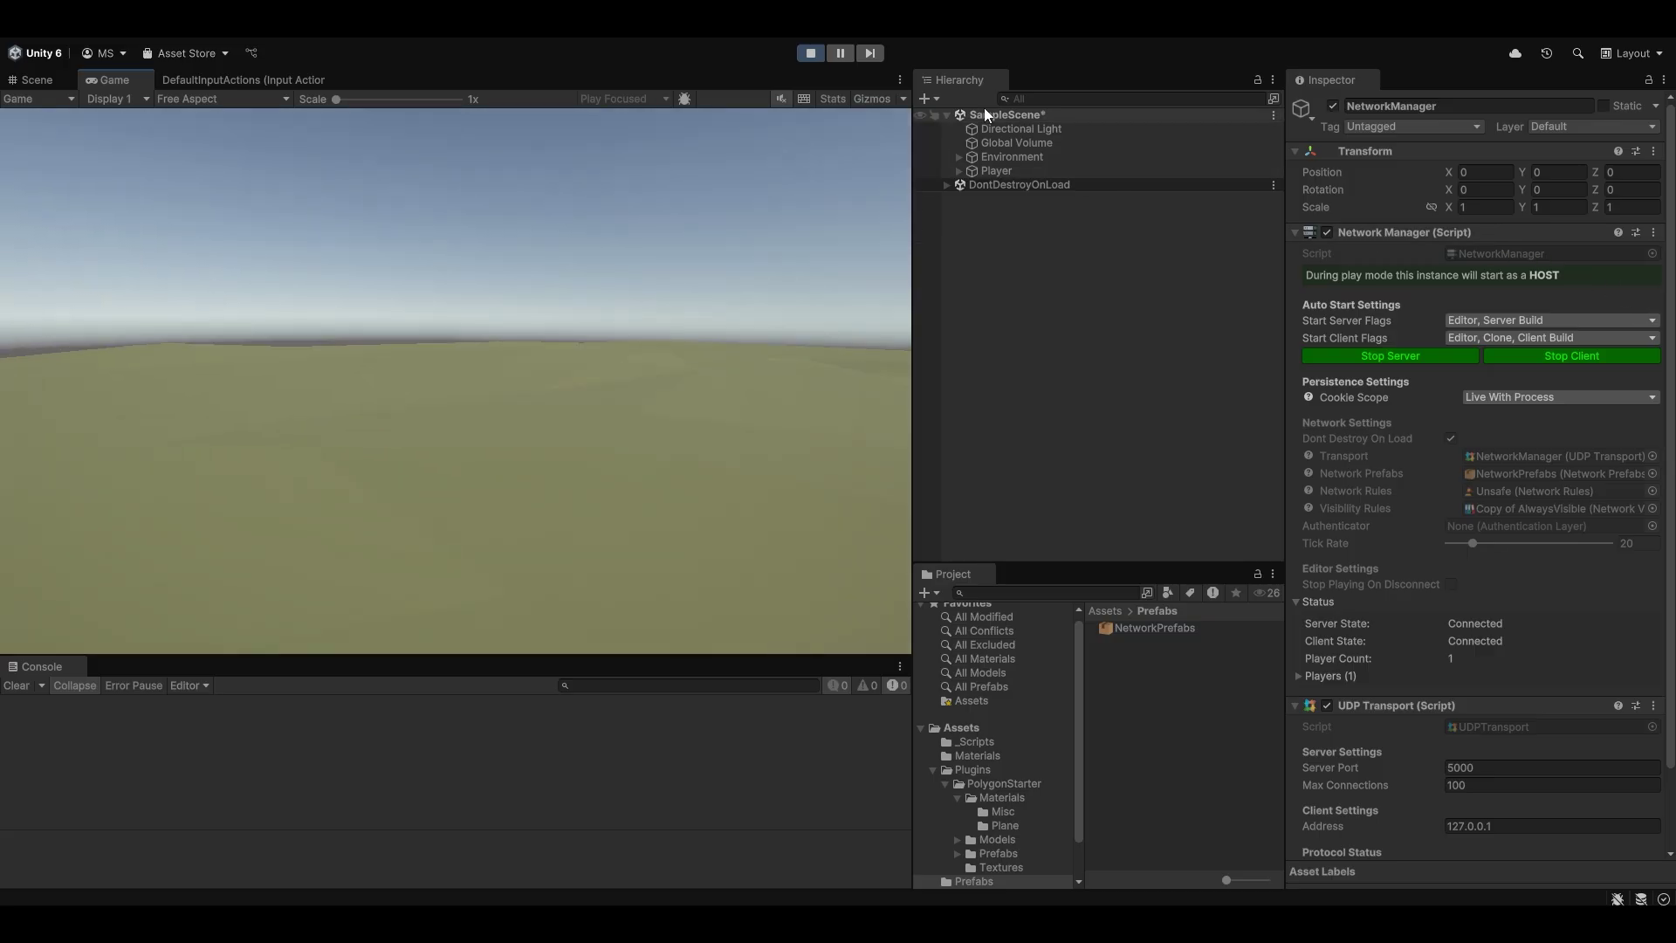
{"action": "key", "text": "ctrl+p"}
Open the Player's PlayerMovement script and change its base class from MonoBehaviour to PurrNet's NetworkBehaviour.
{"action": "left_click", "coordinate": [1039, 172]}
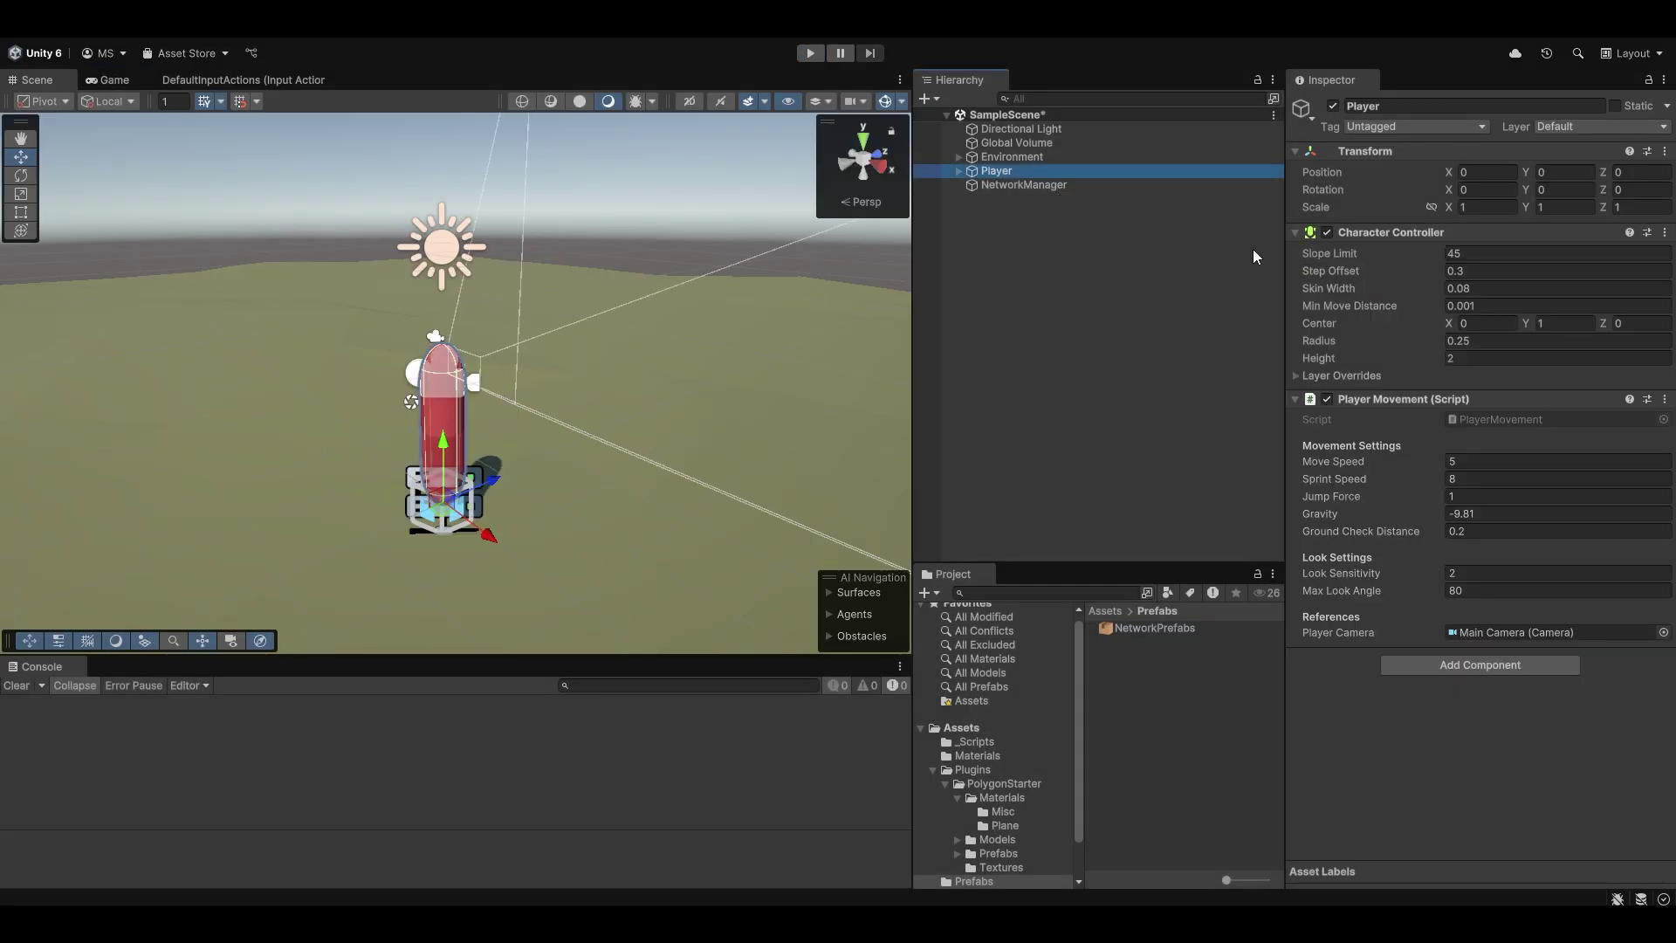
{"action": "double_click", "coordinate": [1492, 420]}
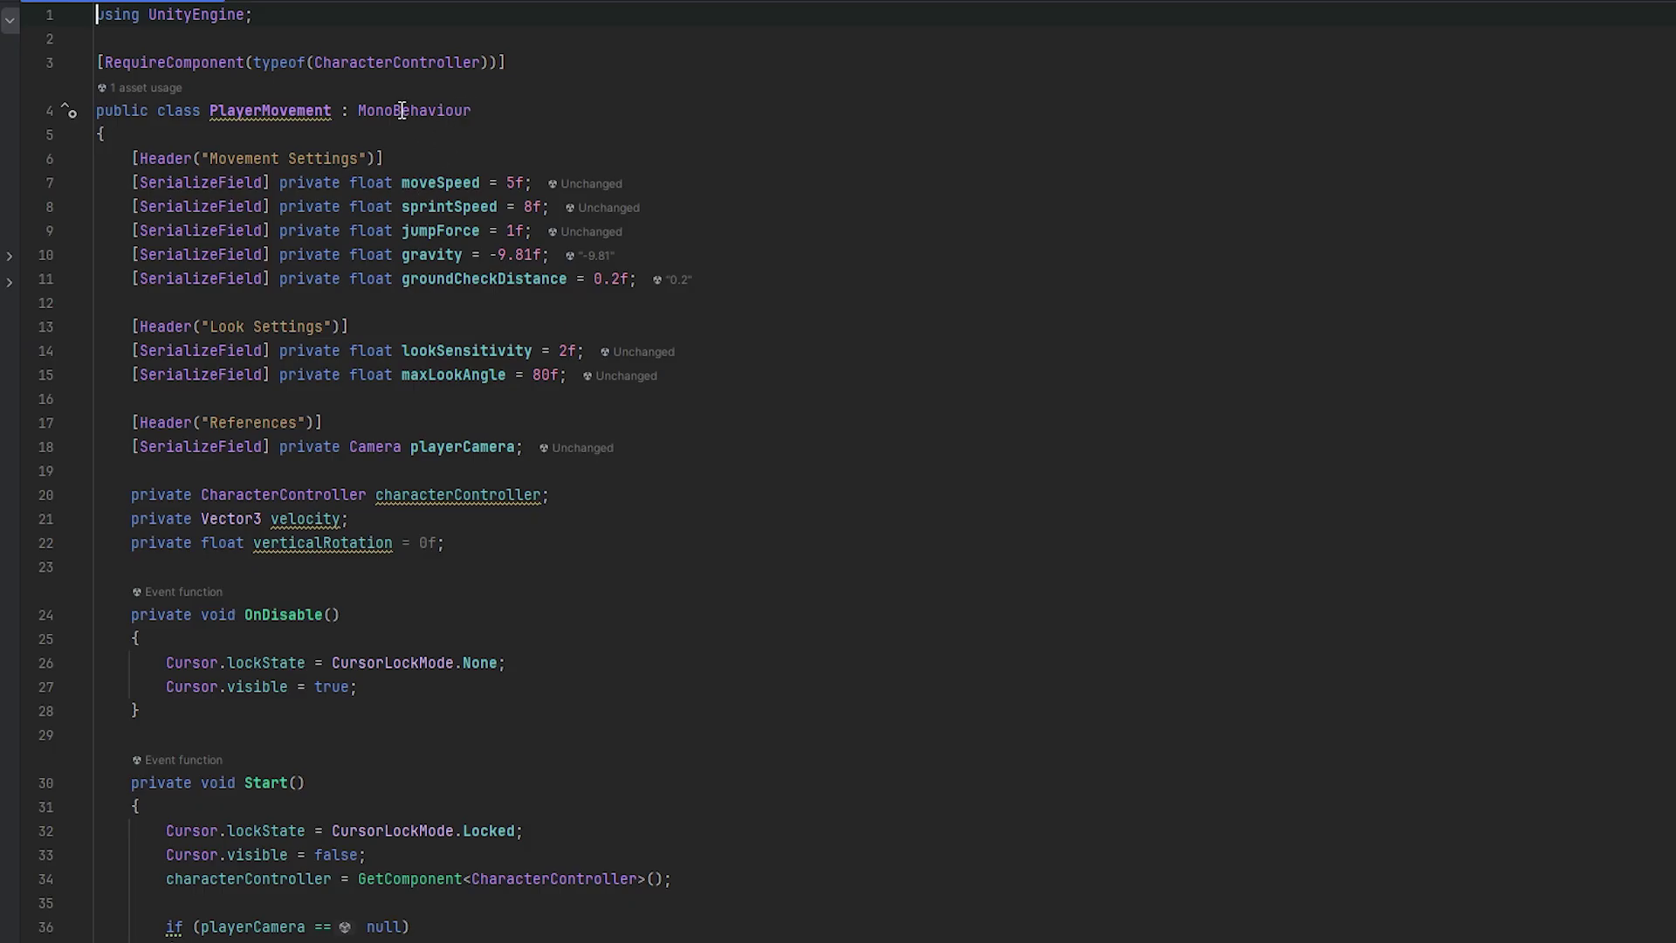
{"action": "type", "text": "NetworkBeh"}
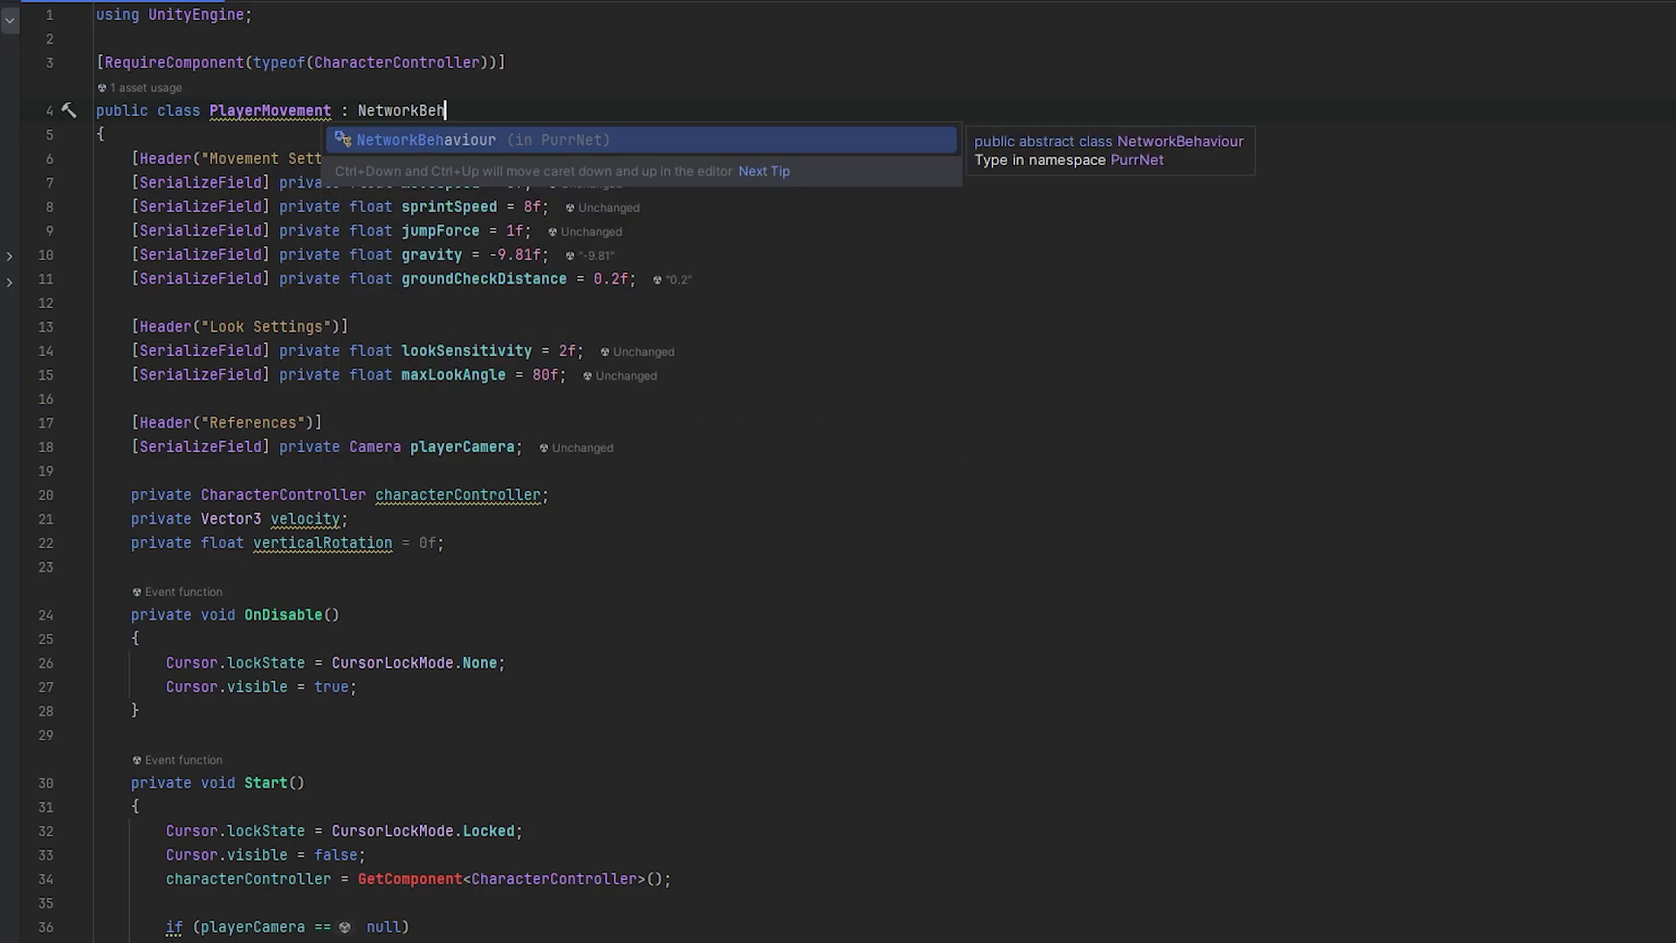
{"action": "key", "text": "Return"}
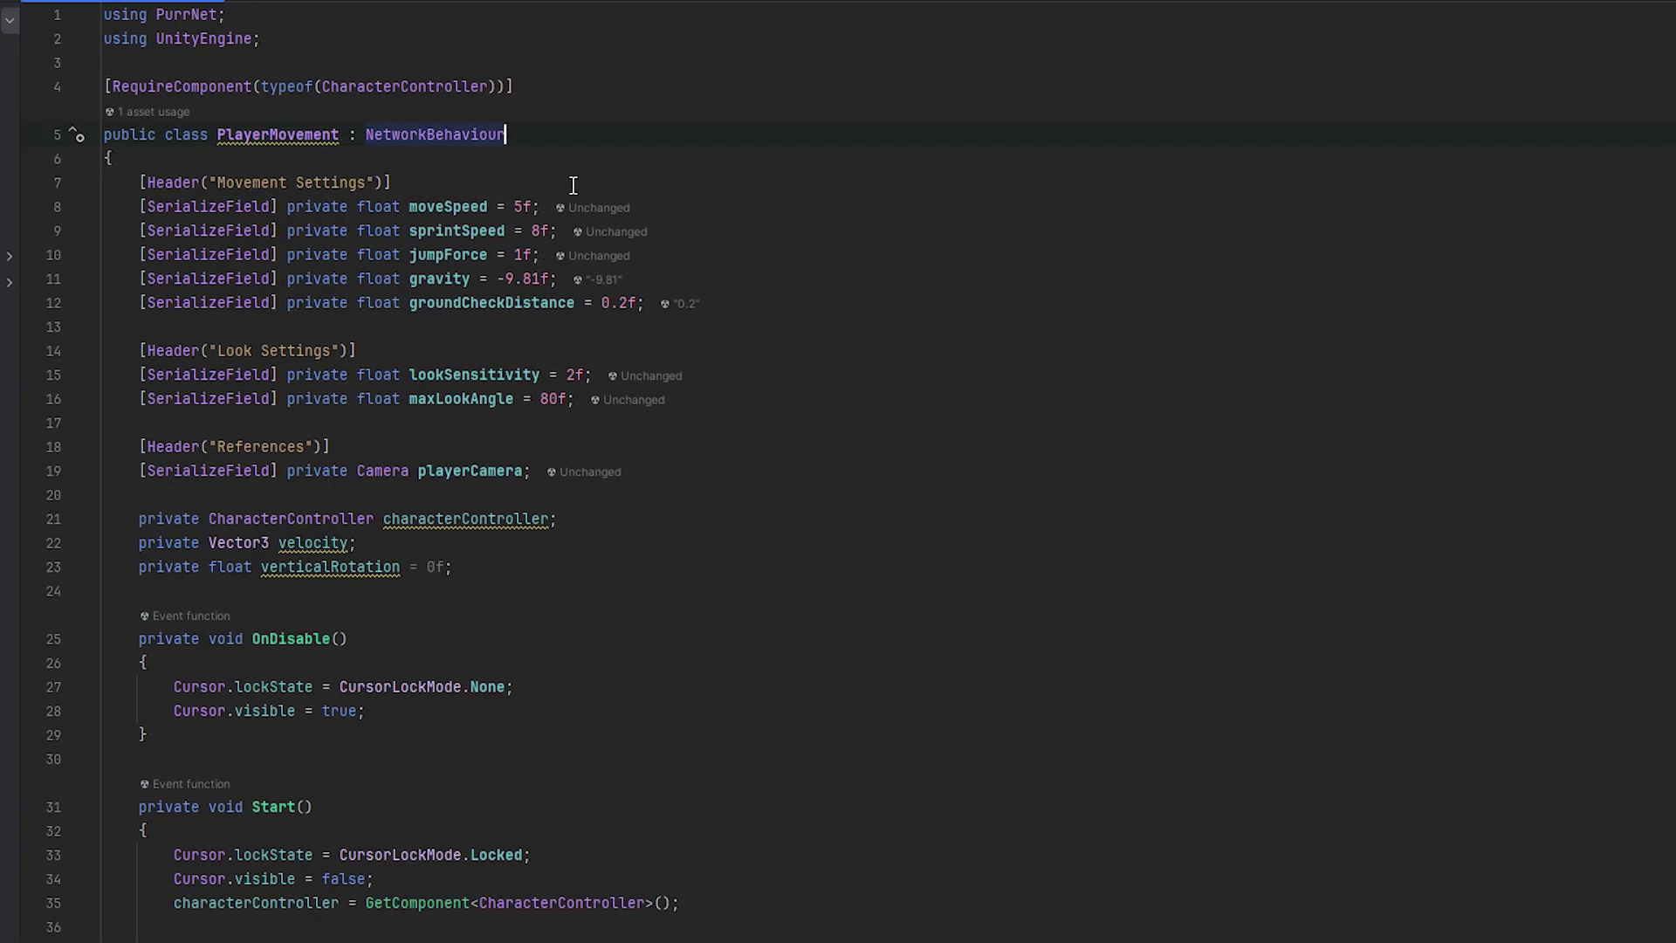
{"action": "left_click_drag", "start_coordinate": [344, 134], "coordinate": [550, 138]}
Add an OnSpawned override below OnDisable that calls the base method and sets enabled = isOwner.
{"action": "scroll", "coordinate": [461, 105], "scroll_direction": "down", "scroll_amount": 1}
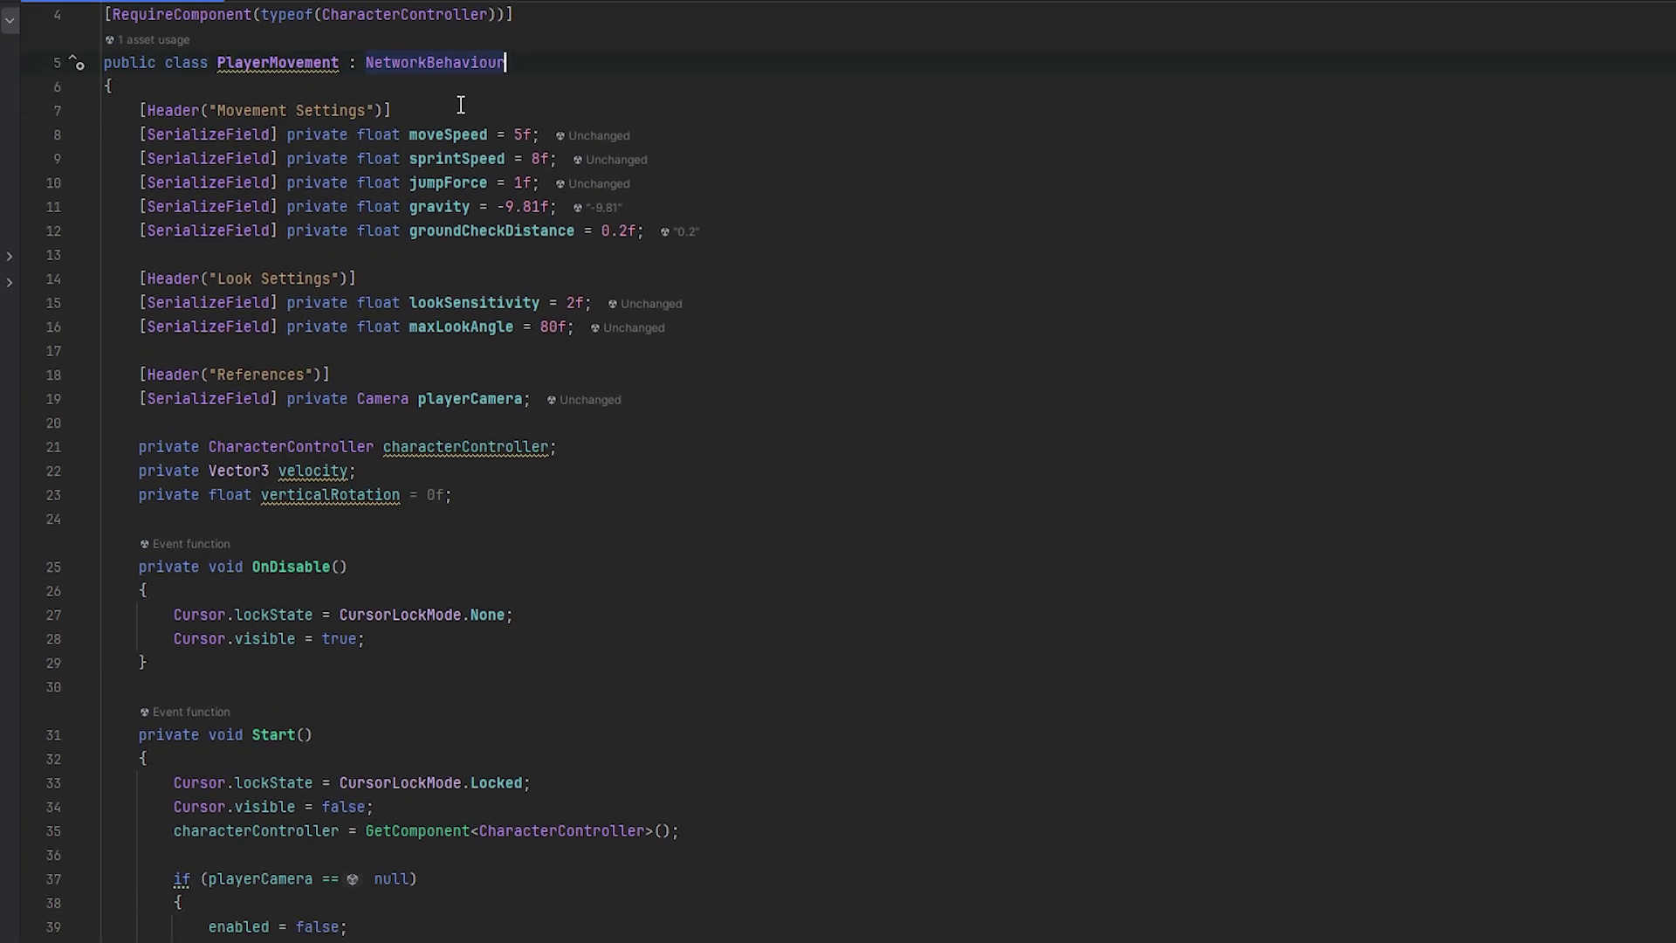
{"action": "scroll", "coordinate": [316, 523], "scroll_direction": "down", "scroll_amount": 2}
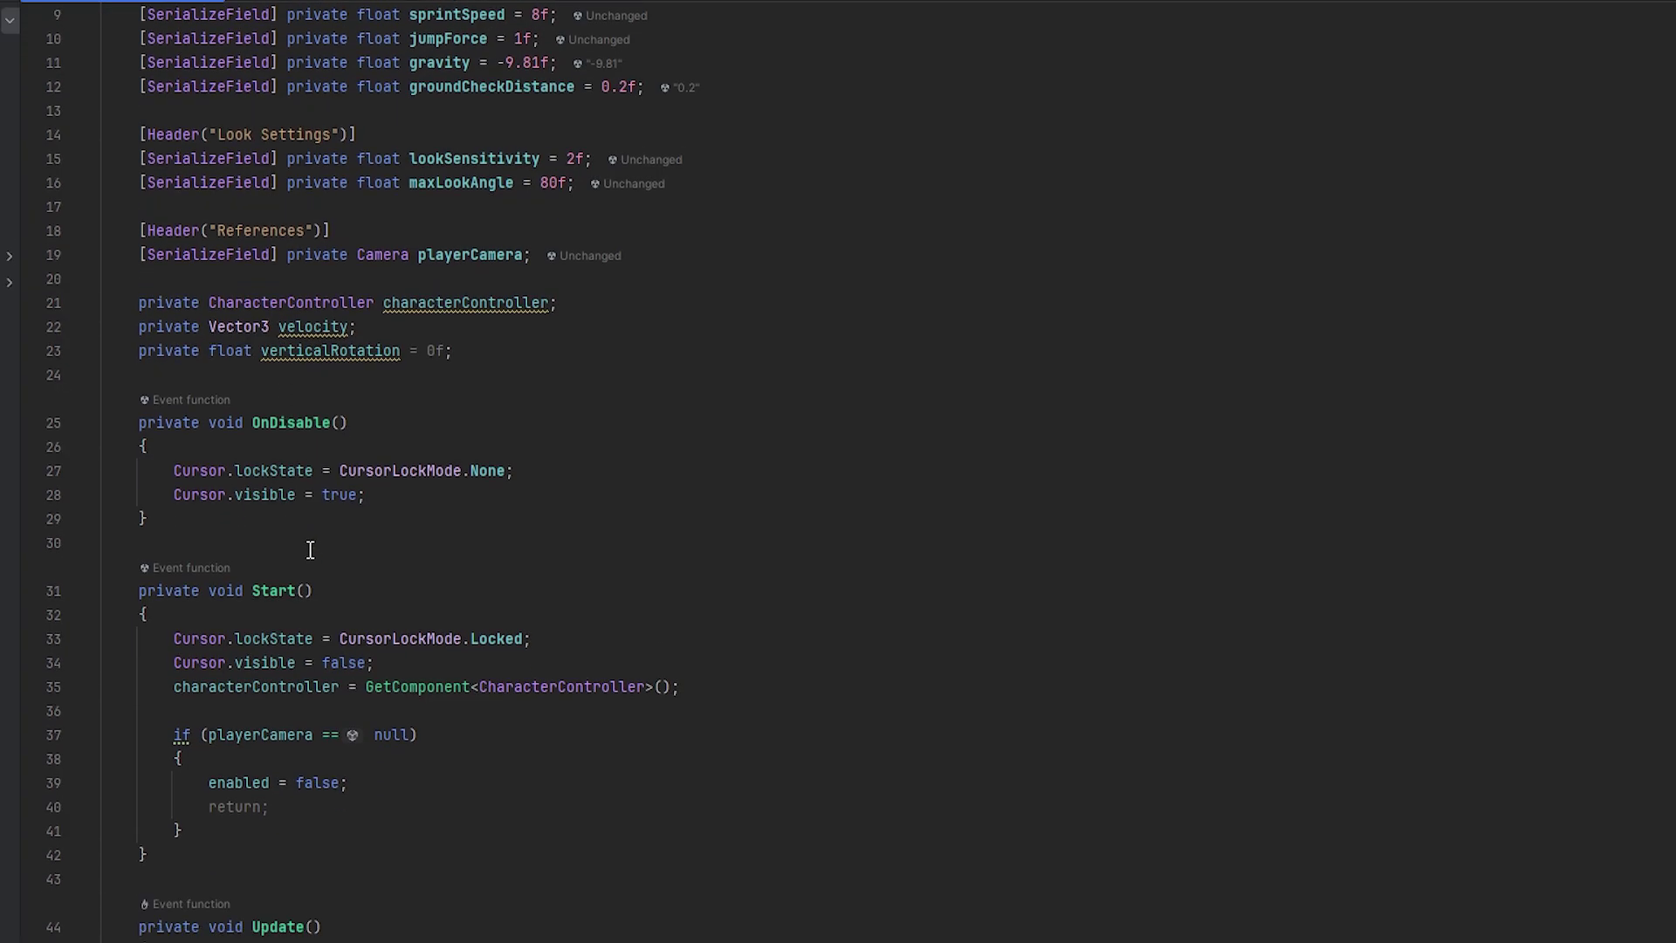
{"action": "key", "text": "Return"}
{"action": "key", "text": "Return"}
{"action": "type", "text": "onspawne"}
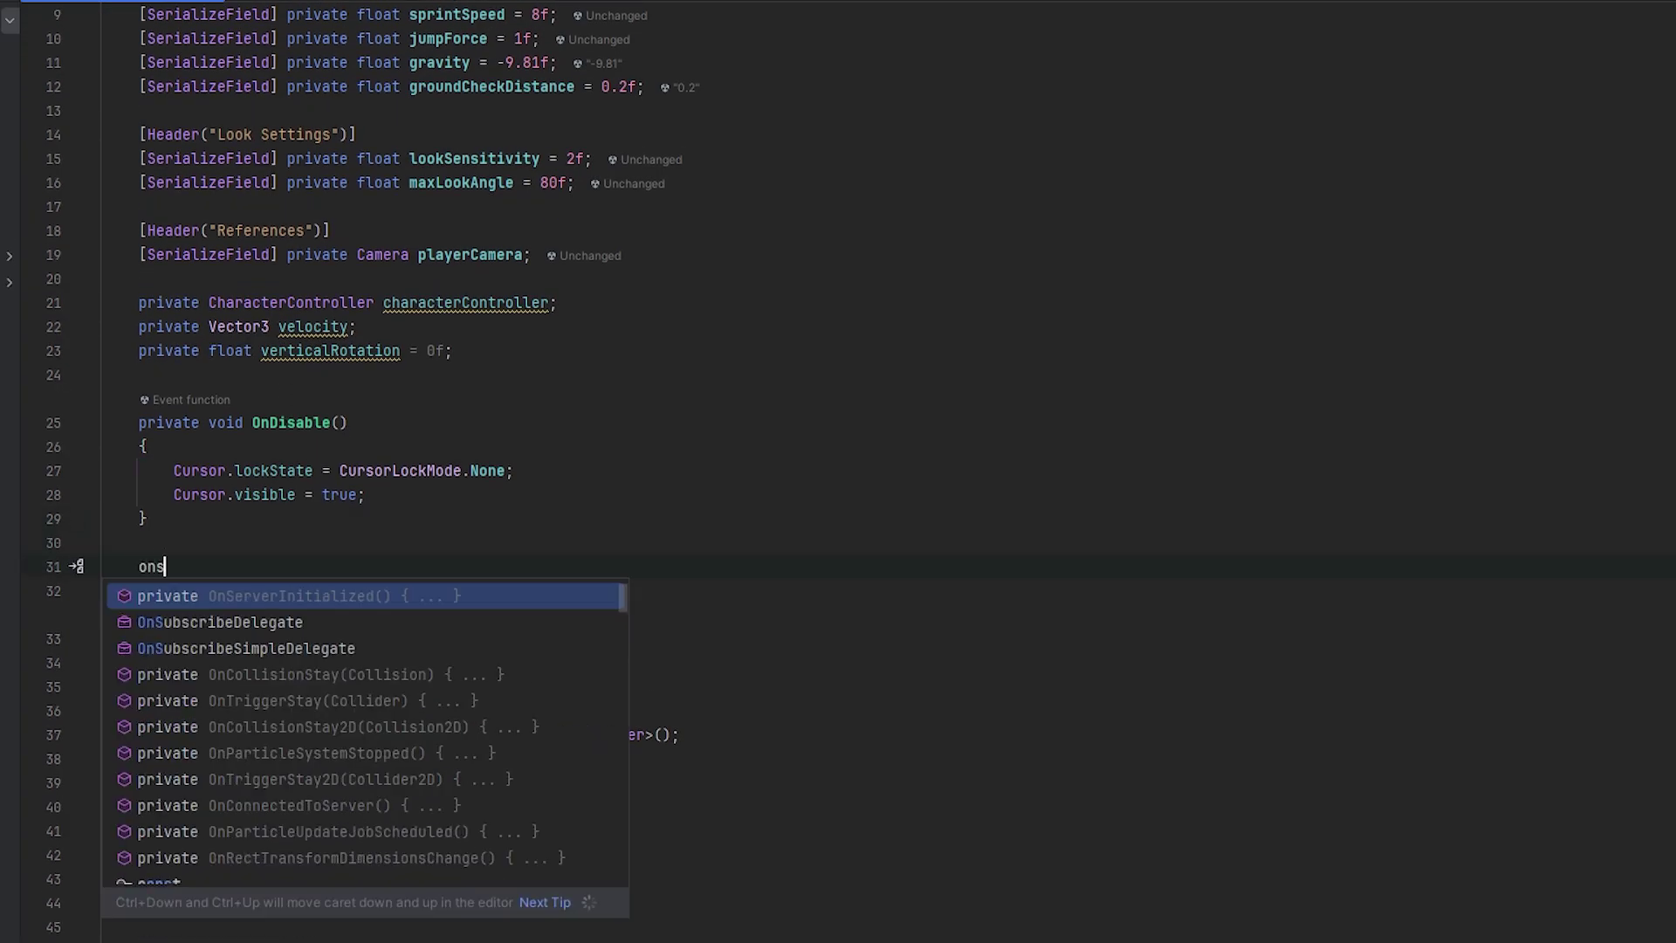
{"action": "key", "text": "Return"}
{"action": "key", "text": "Return"}
{"action": "key", "text": "Return"}
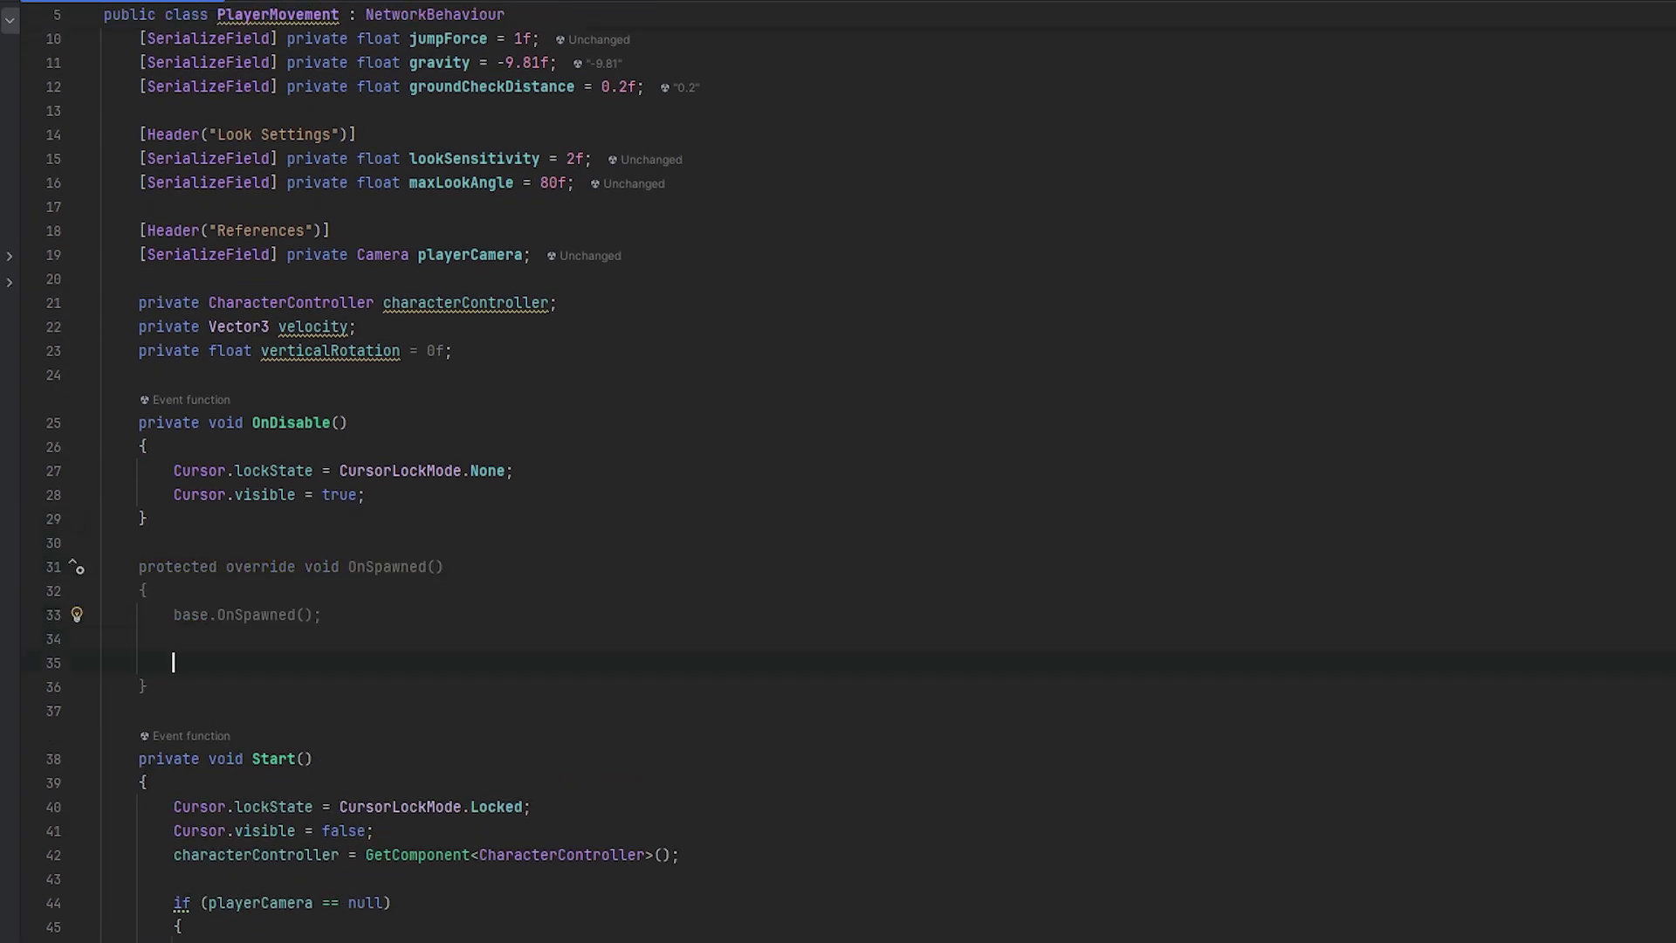
{"action": "type", "text": "enabled = iso"}
{"action": "key", "text": "Return"}
{"action": "type", "text": ";"}
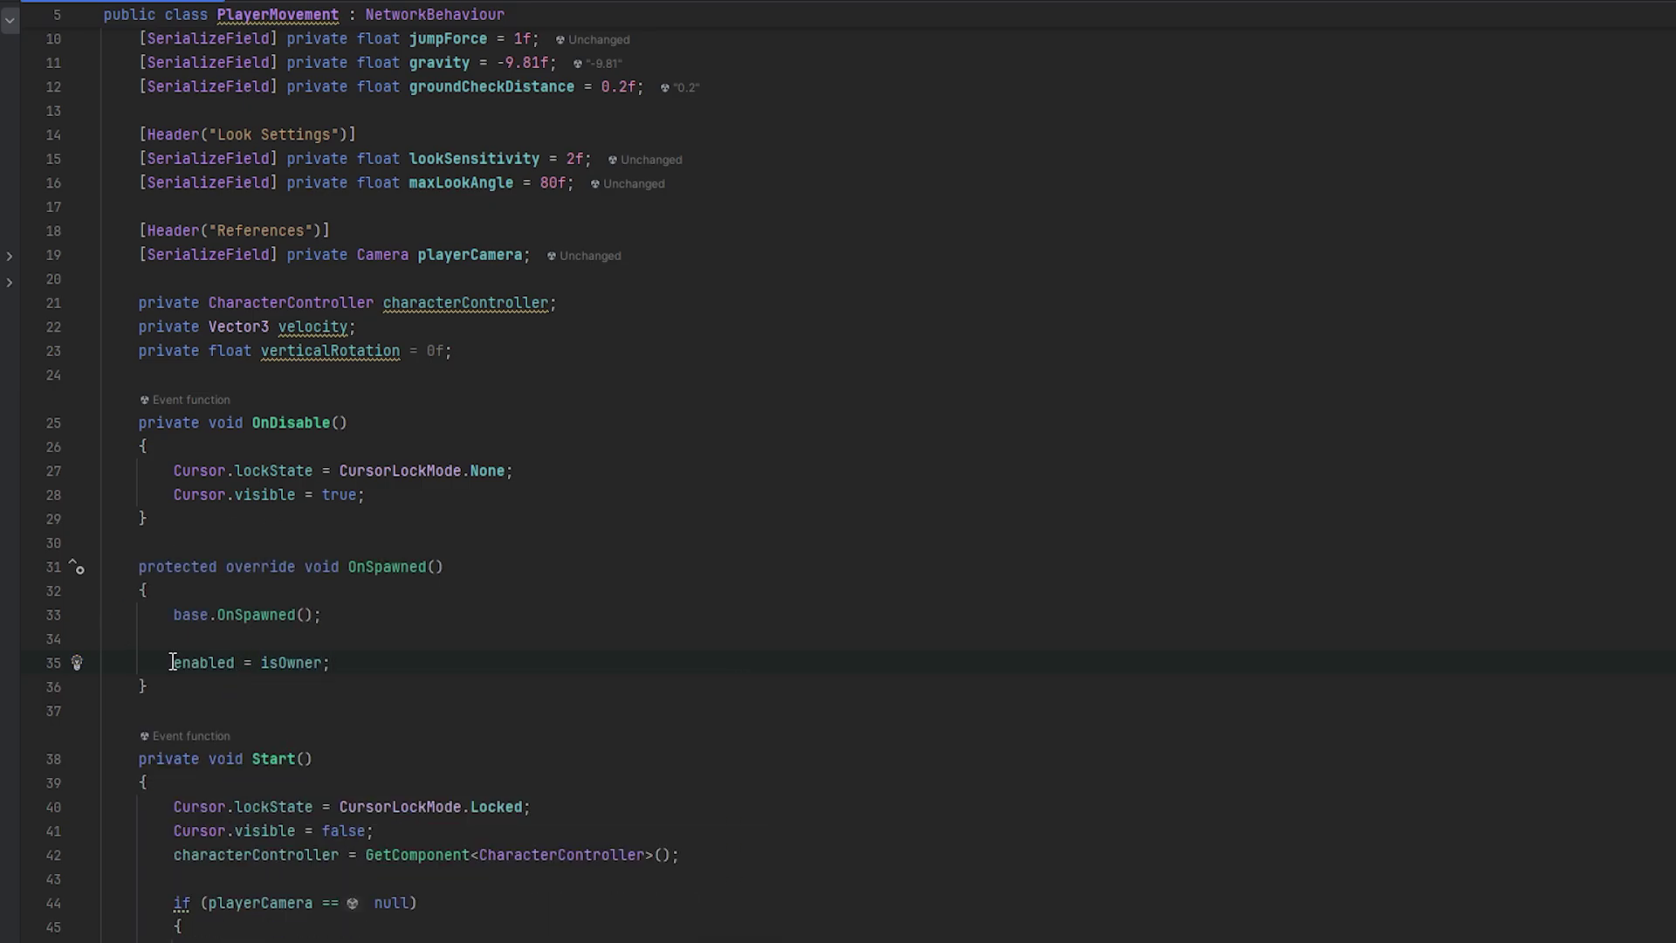
Add an OnDespawned override with its base call directly below the OnSpawned method.
{"action": "scroll", "coordinate": [330, 495], "scroll_direction": "down", "scroll_amount": 3}
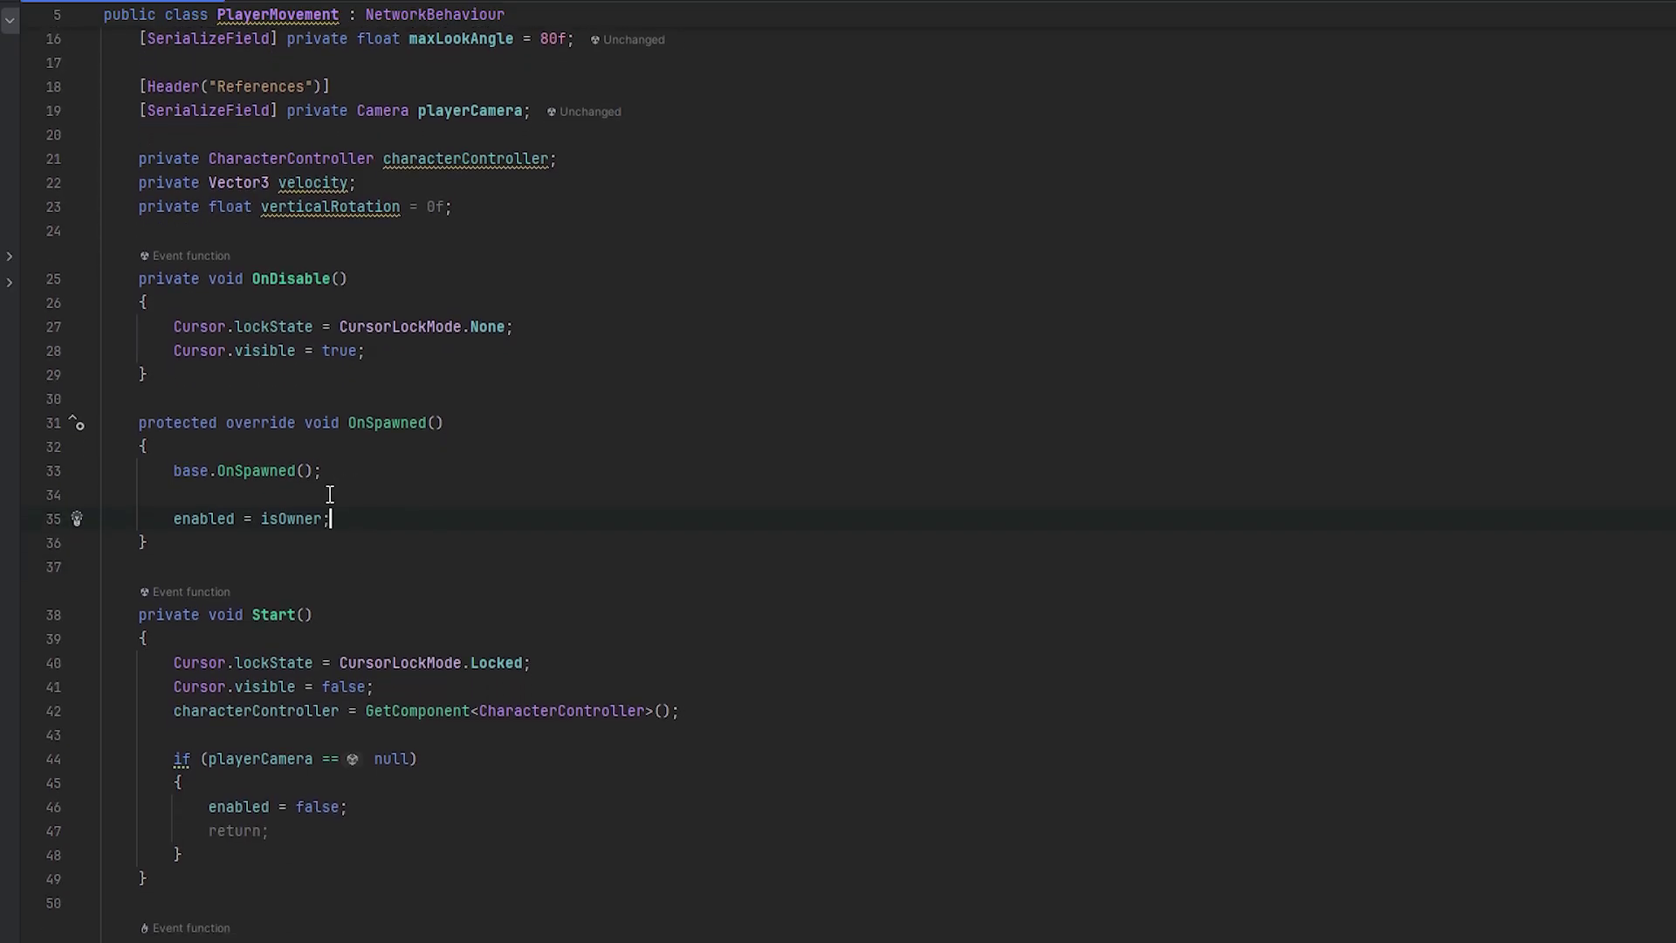
{"action": "scroll", "coordinate": [337, 499], "scroll_direction": "down", "scroll_amount": 2}
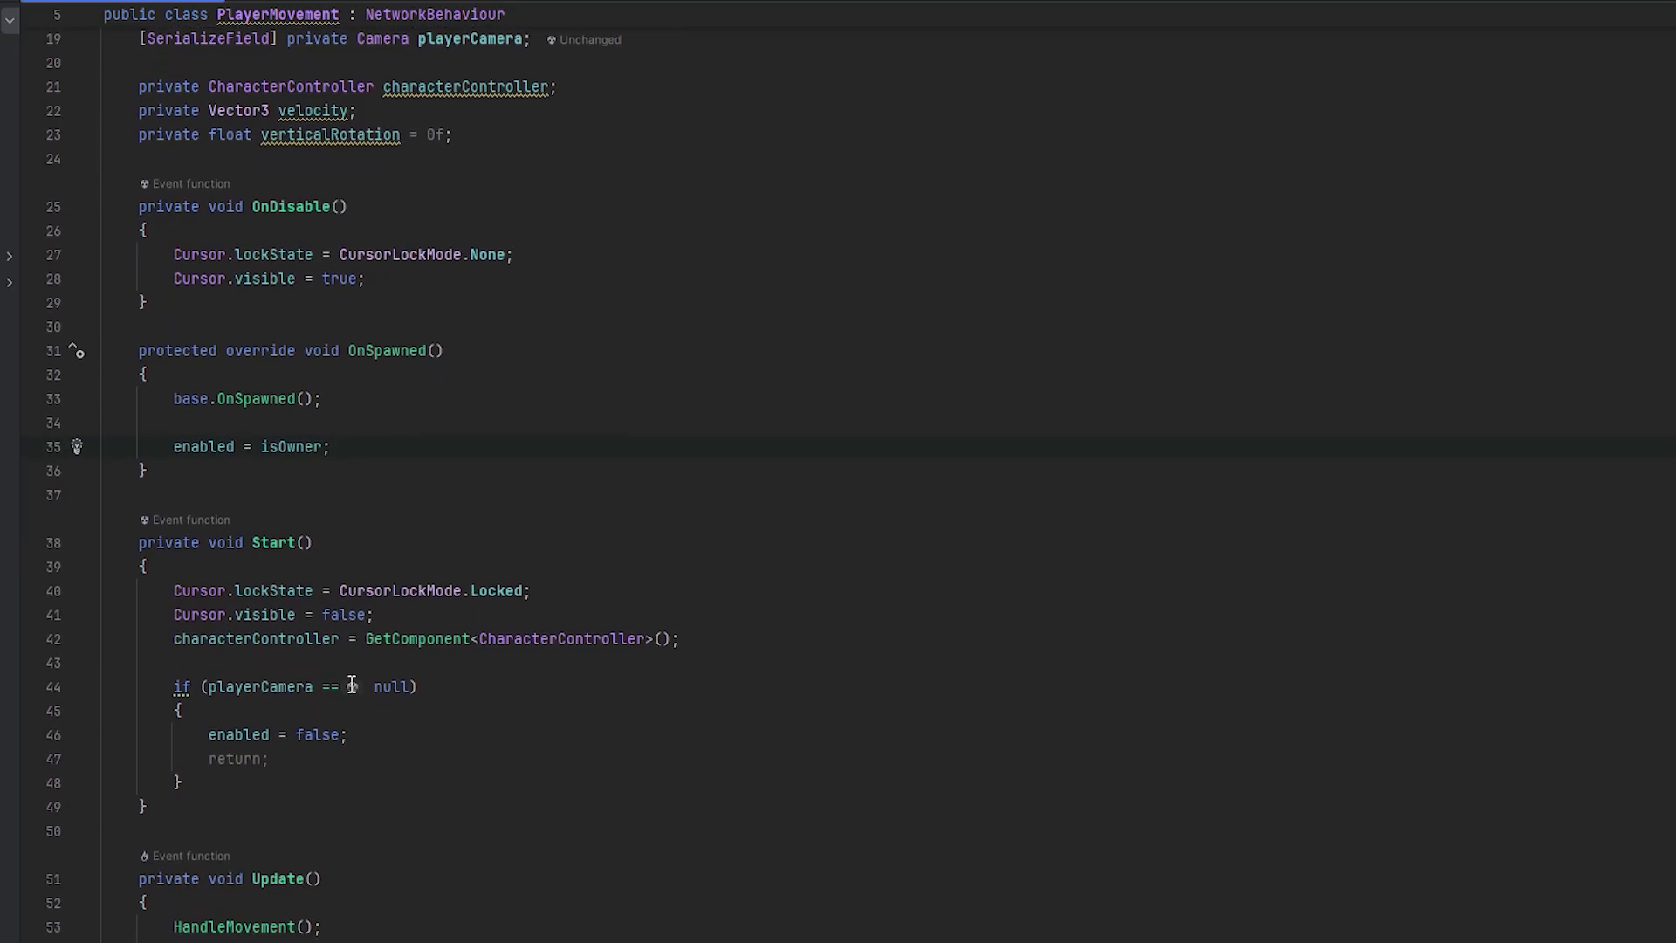
{"action": "left_click_drag", "start_coordinate": [439, 615], "coordinate": [202, 590]}
{"action": "left_click", "coordinate": [458, 687]}
{"action": "left_click_drag", "start_coordinate": [150, 471], "coordinate": [129, 349]}
{"action": "left_click", "coordinate": [377, 349]}
{"action": "key", "text": "Return"}
{"action": "key", "text": "Return"}
{"action": "type", "text": "ondesp"}
{"action": "key", "text": "Return"}
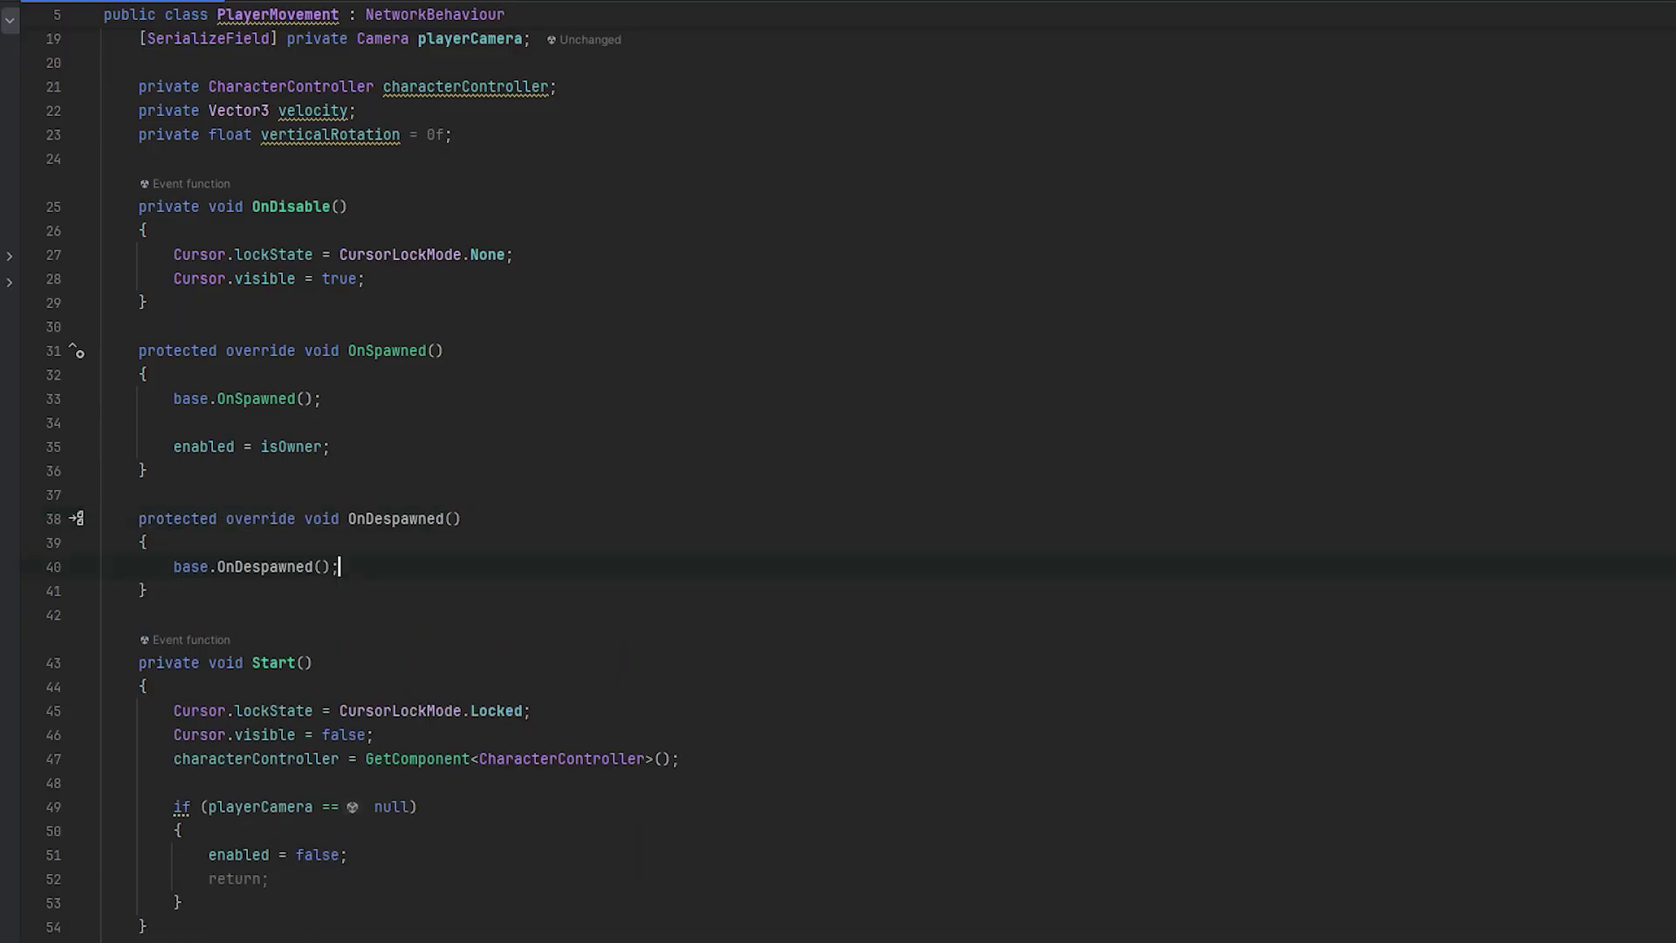
Add an if (!isOwner) early return to OnDespawned, followed by room for more code.
{"action": "type", "text": "if(!isOwner)"}
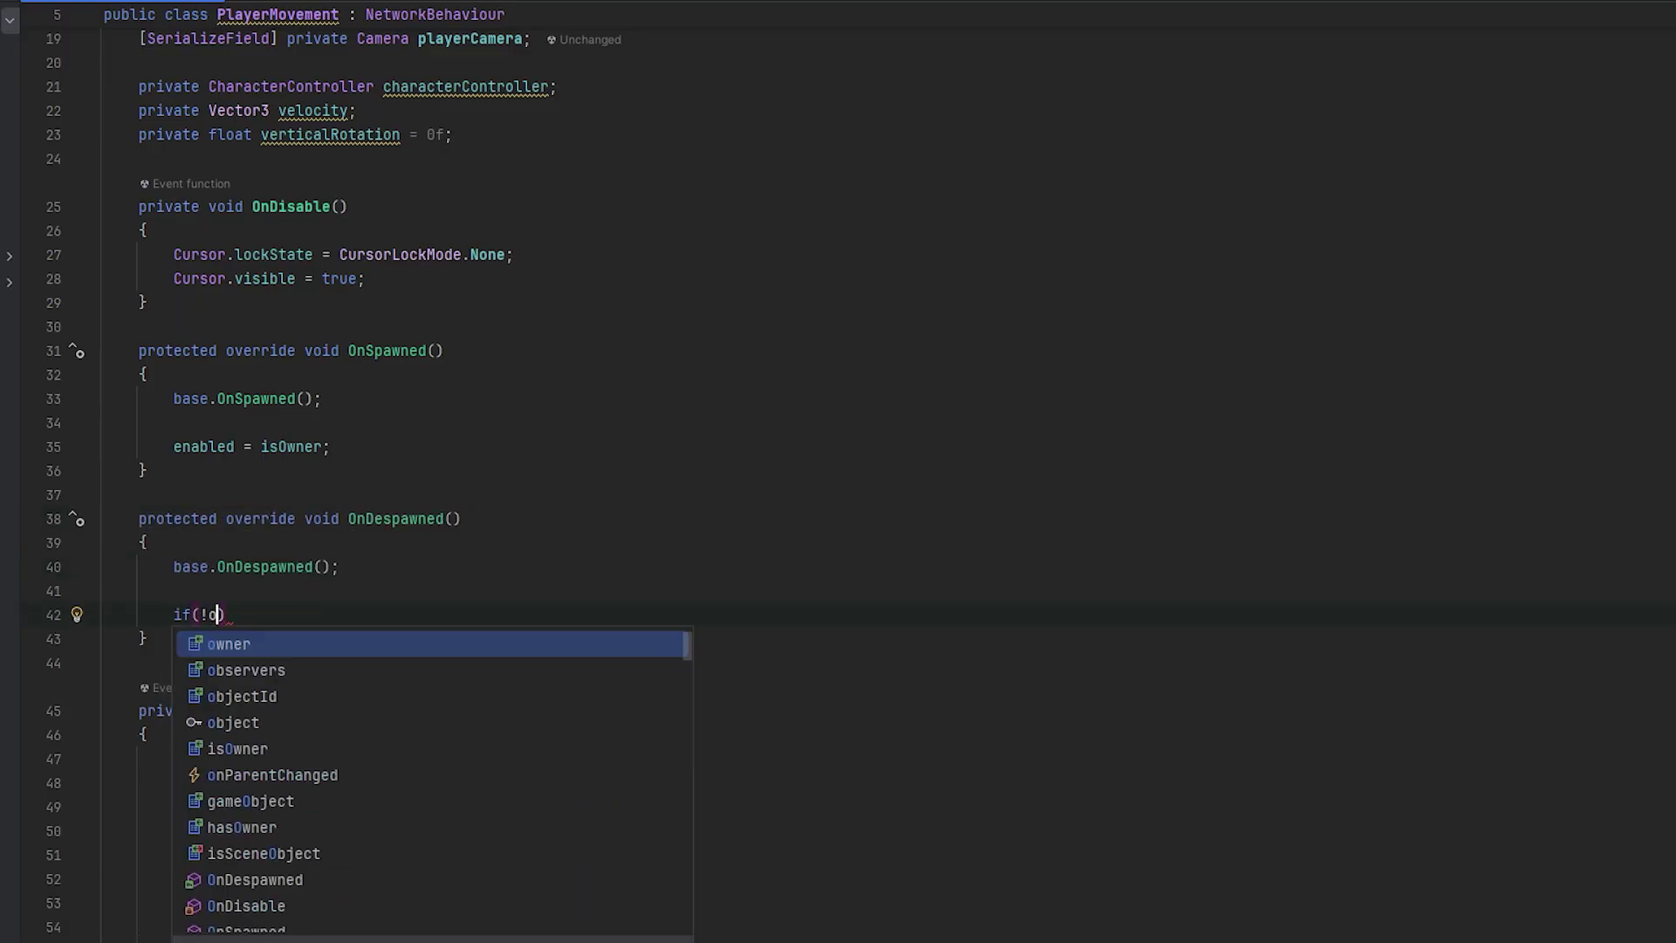
{"action": "key", "text": "Return"}
{"action": "type", "text": "return;"}
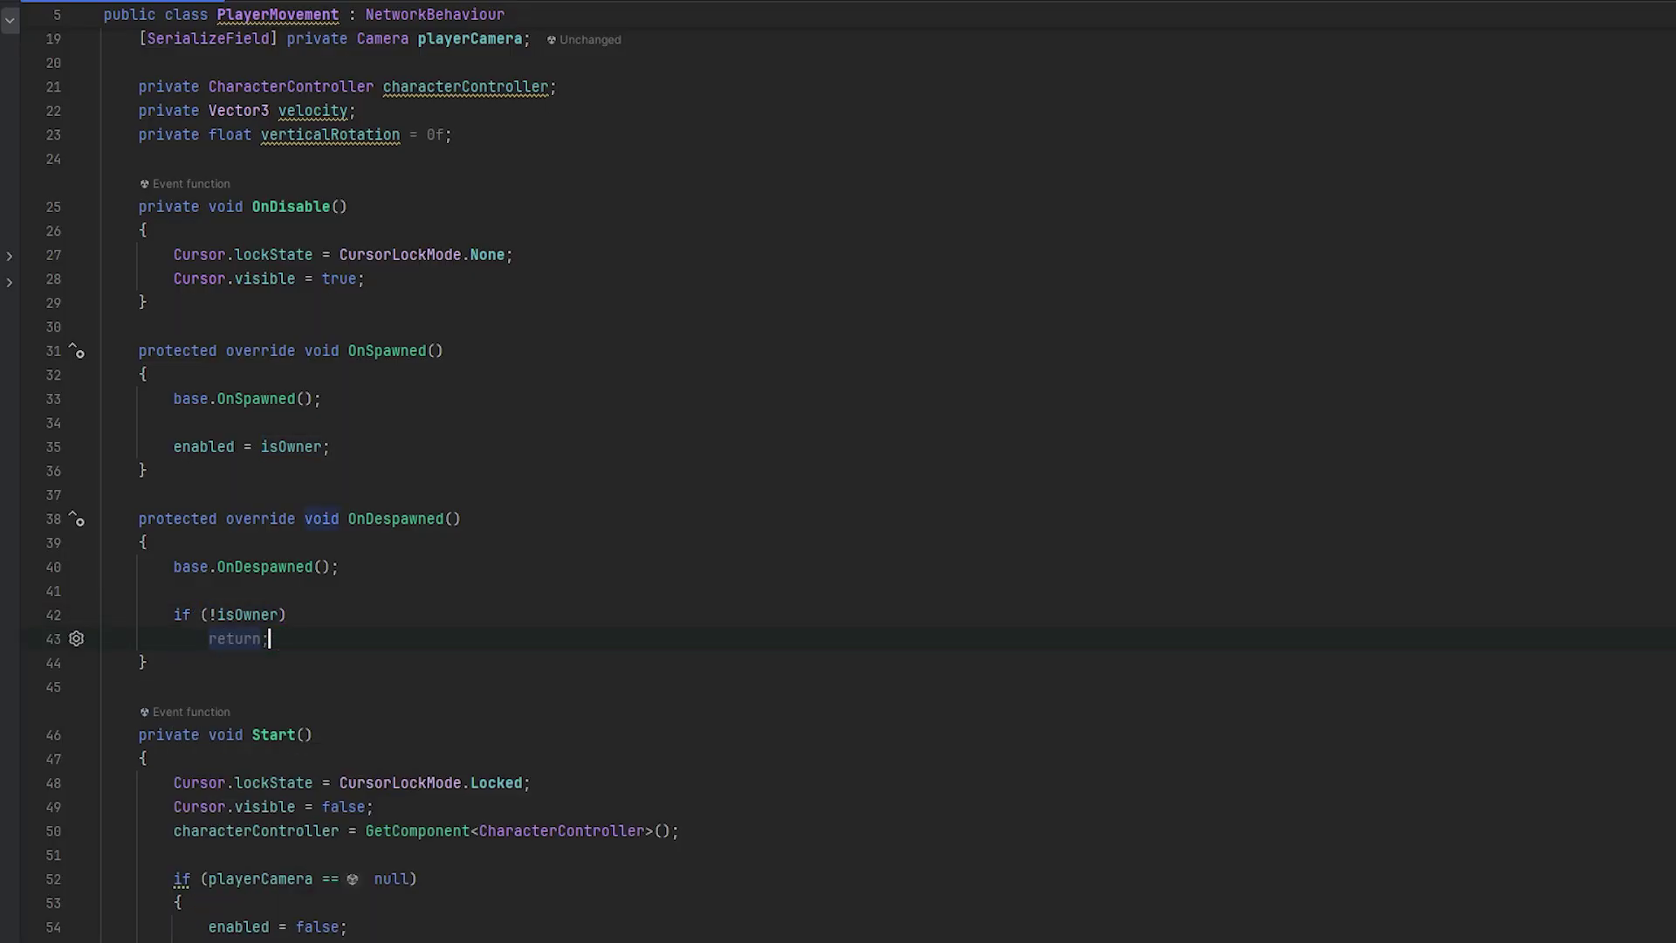
{"action": "key", "text": "Return"}
{"action": "key", "text": "Return"}
Move the cursor unlock and visibility lines from OnDisable into OnDespawned and delete the emptied OnDisable method.
{"action": "left_click_drag", "start_coordinate": [391, 278], "coordinate": [178, 246]}
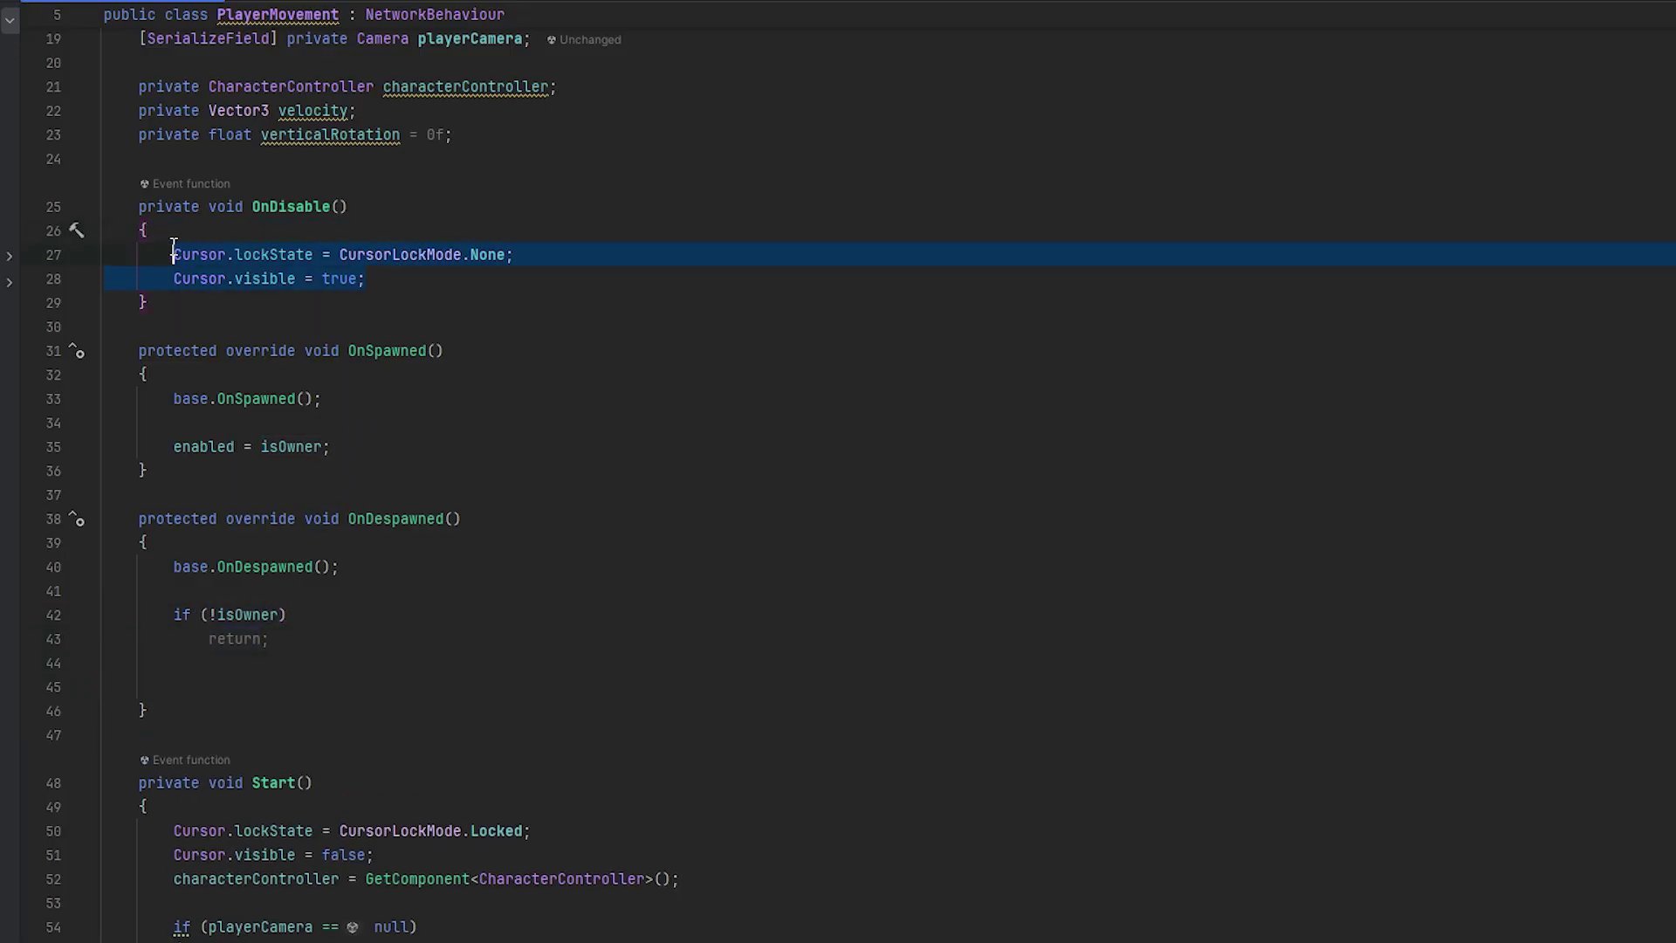
{"action": "key", "text": "ctrl+x"}
{"action": "left_click", "coordinate": [237, 642]}
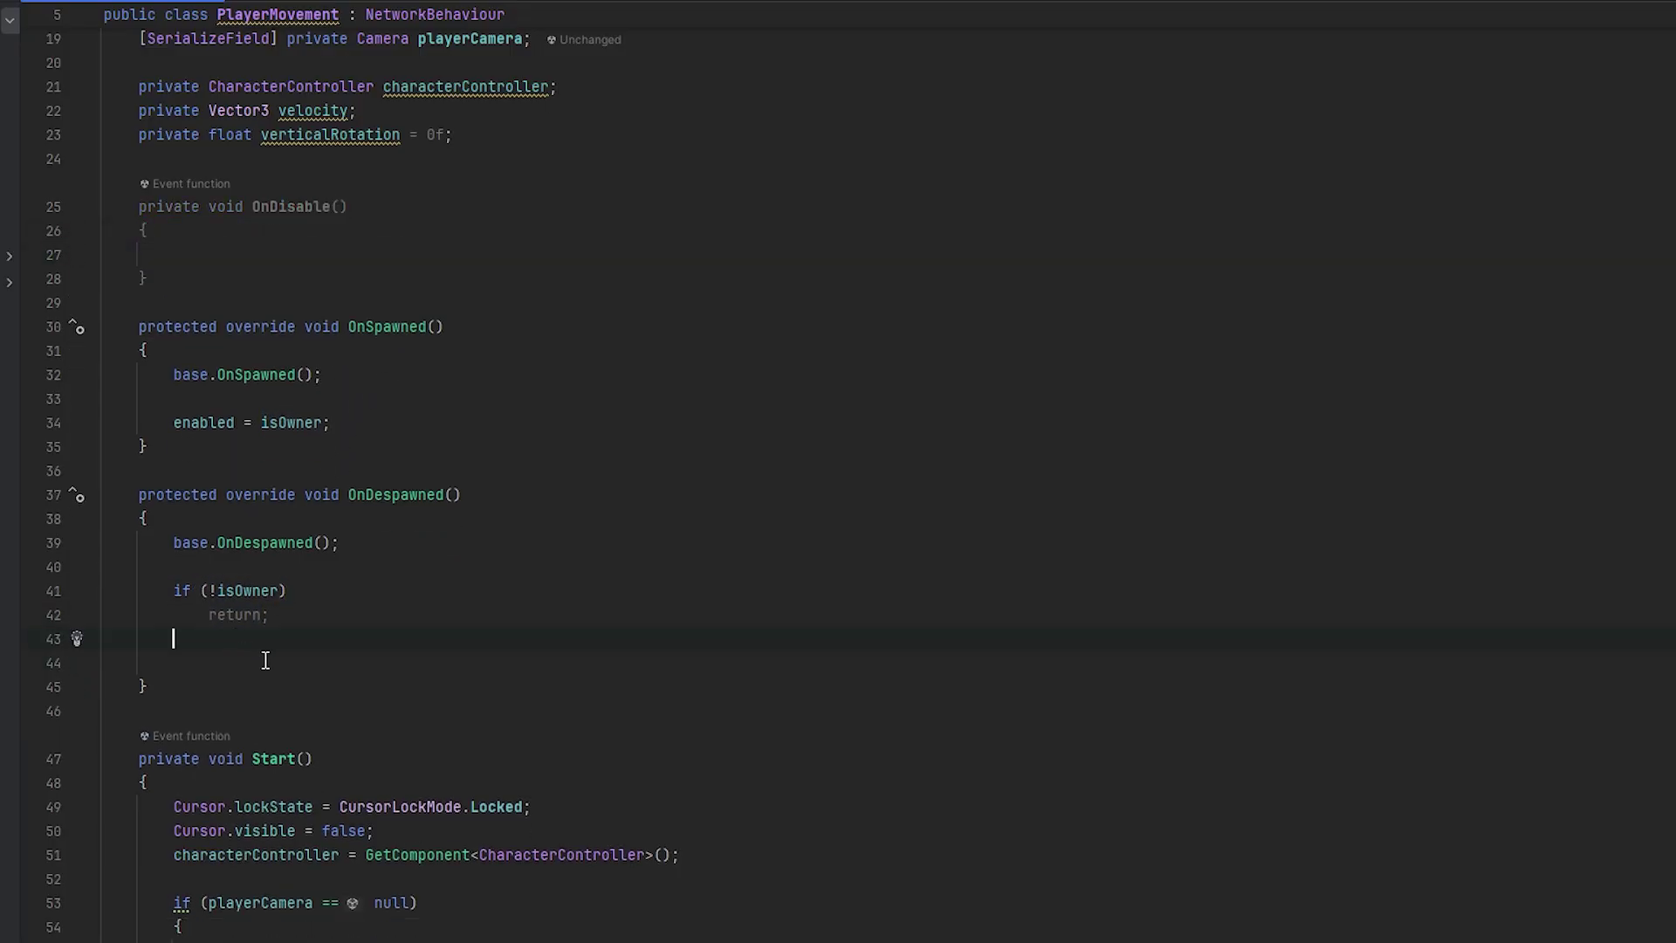
{"action": "key", "text": "ctrl+v"}
{"action": "left_click_drag", "start_coordinate": [175, 259], "coordinate": [104, 165]}
{"action": "key", "text": "BackSpace"}
{"action": "key", "text": "BackSpace"}
{"action": "key", "text": "BackSpace"}
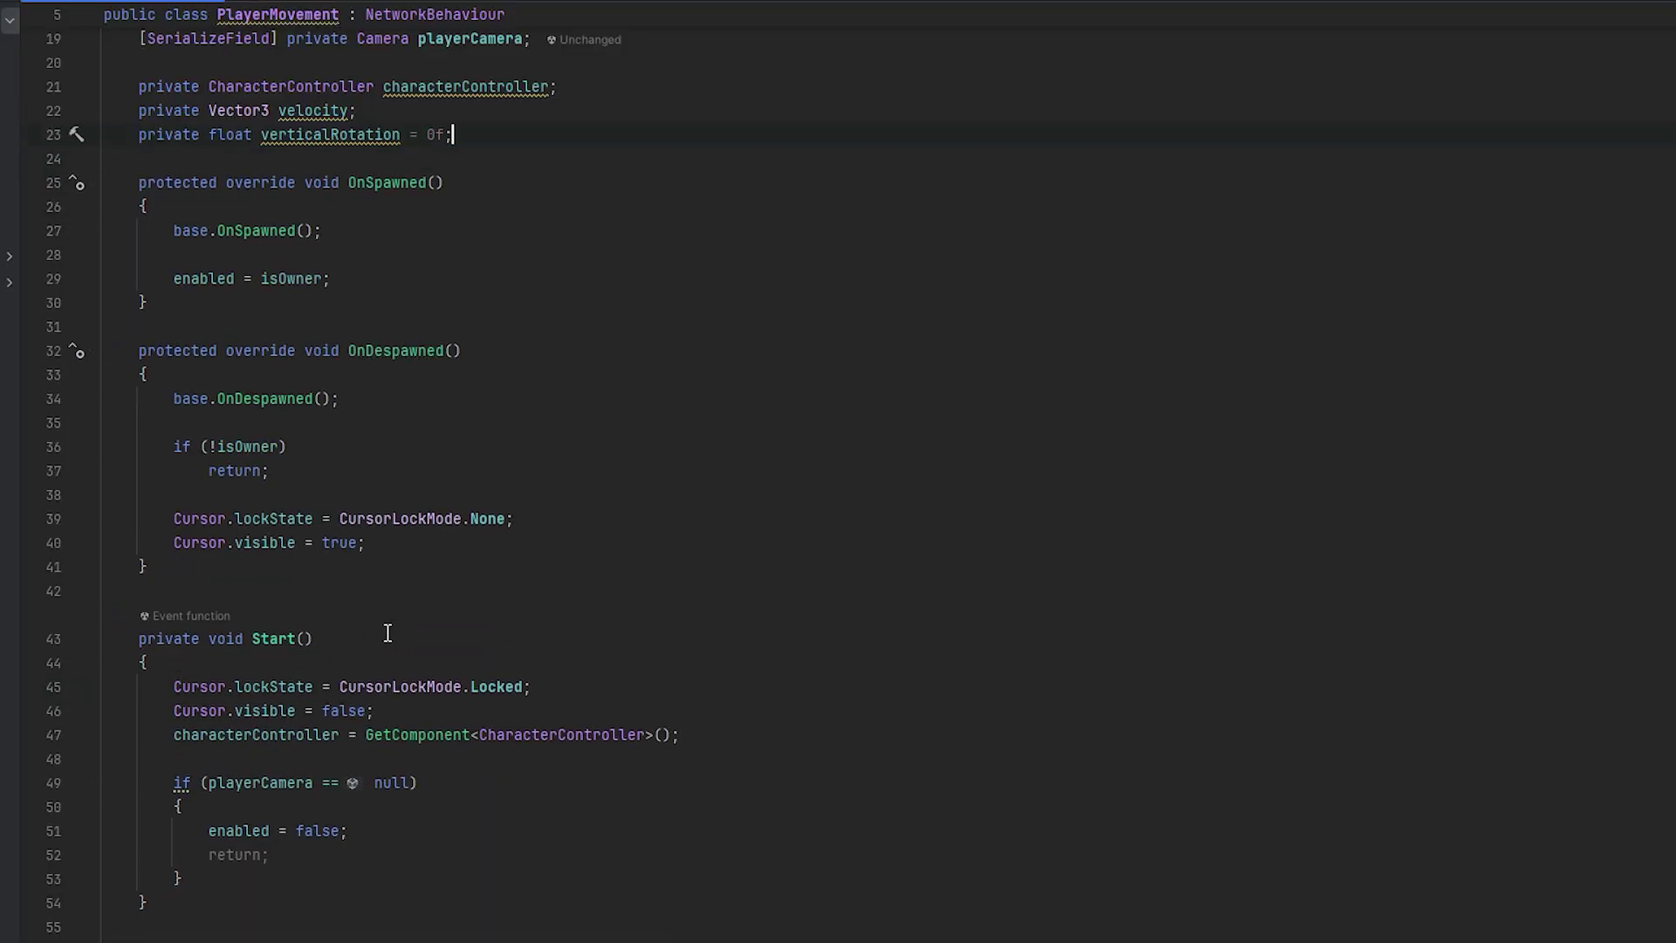
Cut the whole body of the Start method and delete the empty Start method.
{"action": "left_click_drag", "start_coordinate": [203, 873], "coordinate": [172, 686]}
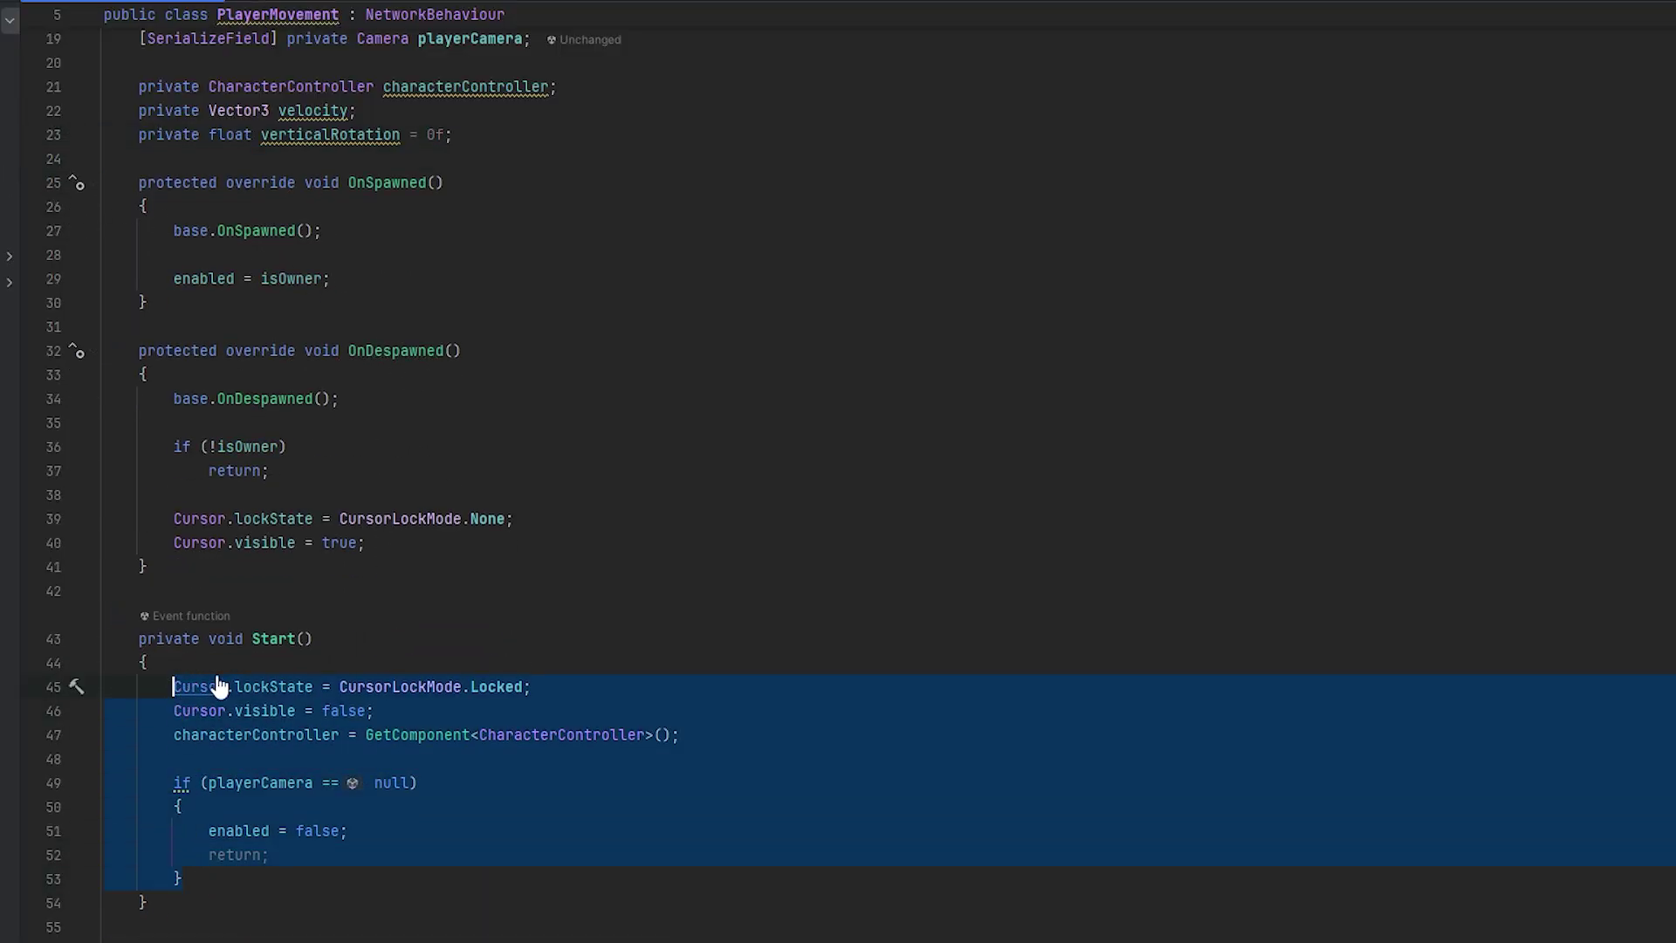
{"action": "key", "text": "ctrl+x"}
{"action": "left_click", "coordinate": [179, 569]}
{"action": "left_click_drag", "start_coordinate": [176, 718], "coordinate": [199, 563]}
{"action": "key", "text": "BackSpace"}
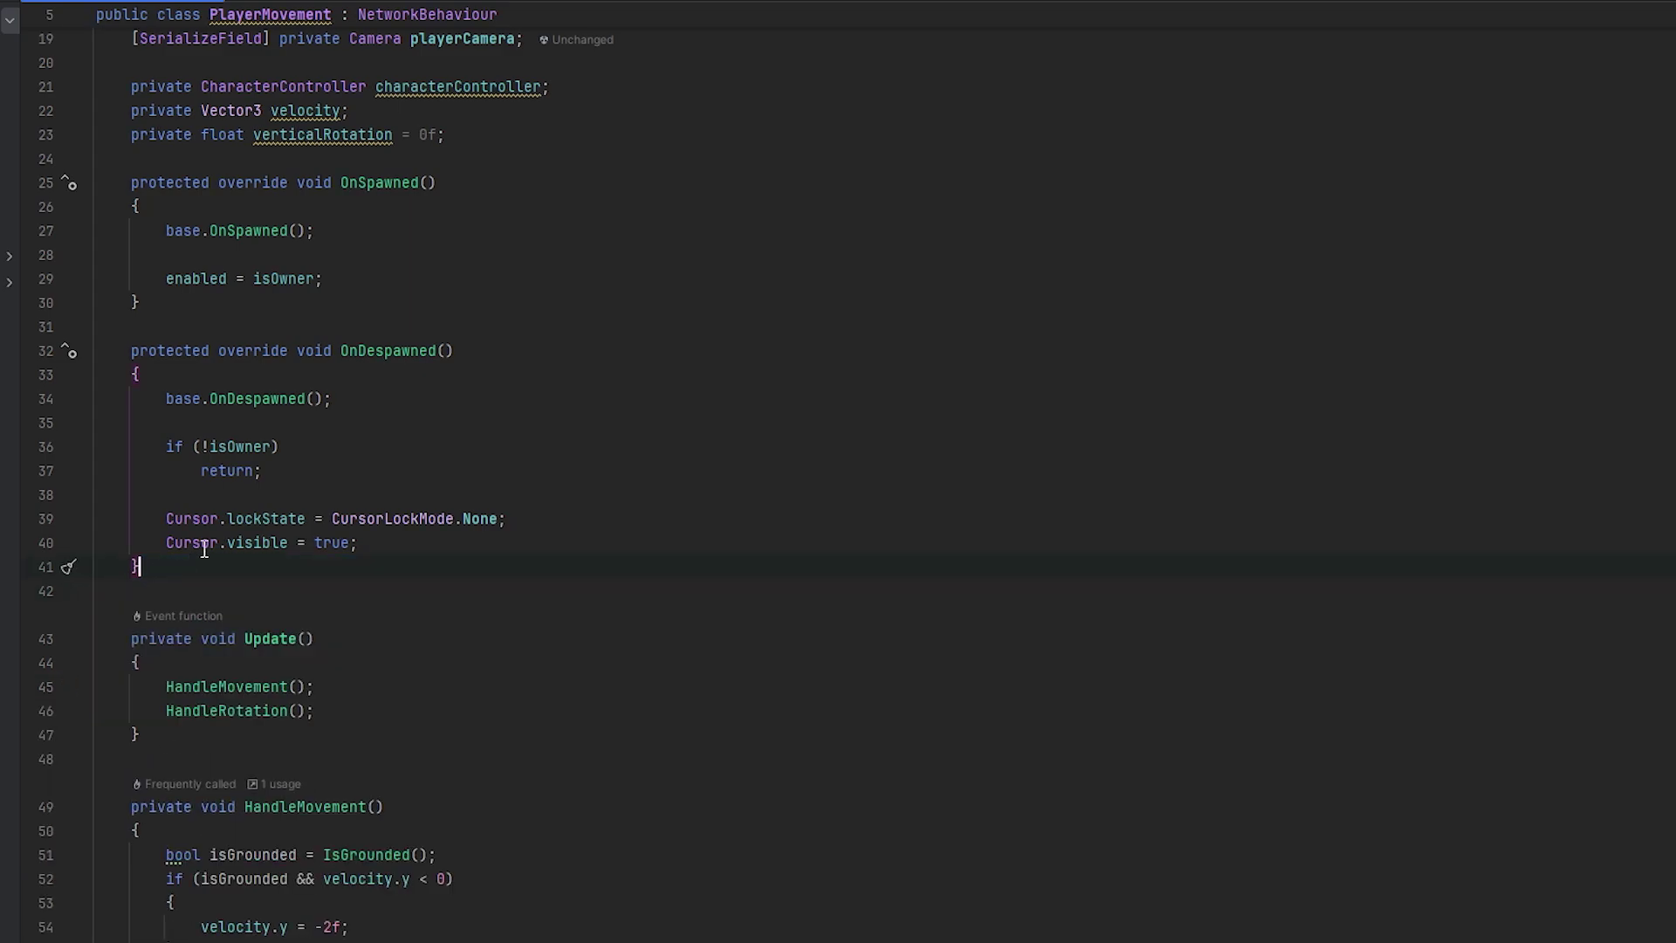
Add an if (!isOwner) early return below the enabled assignment in OnSpawned.
{"action": "left_click", "coordinate": [401, 285]}
{"action": "key", "text": "Return"}
{"action": "key", "text": "Return"}
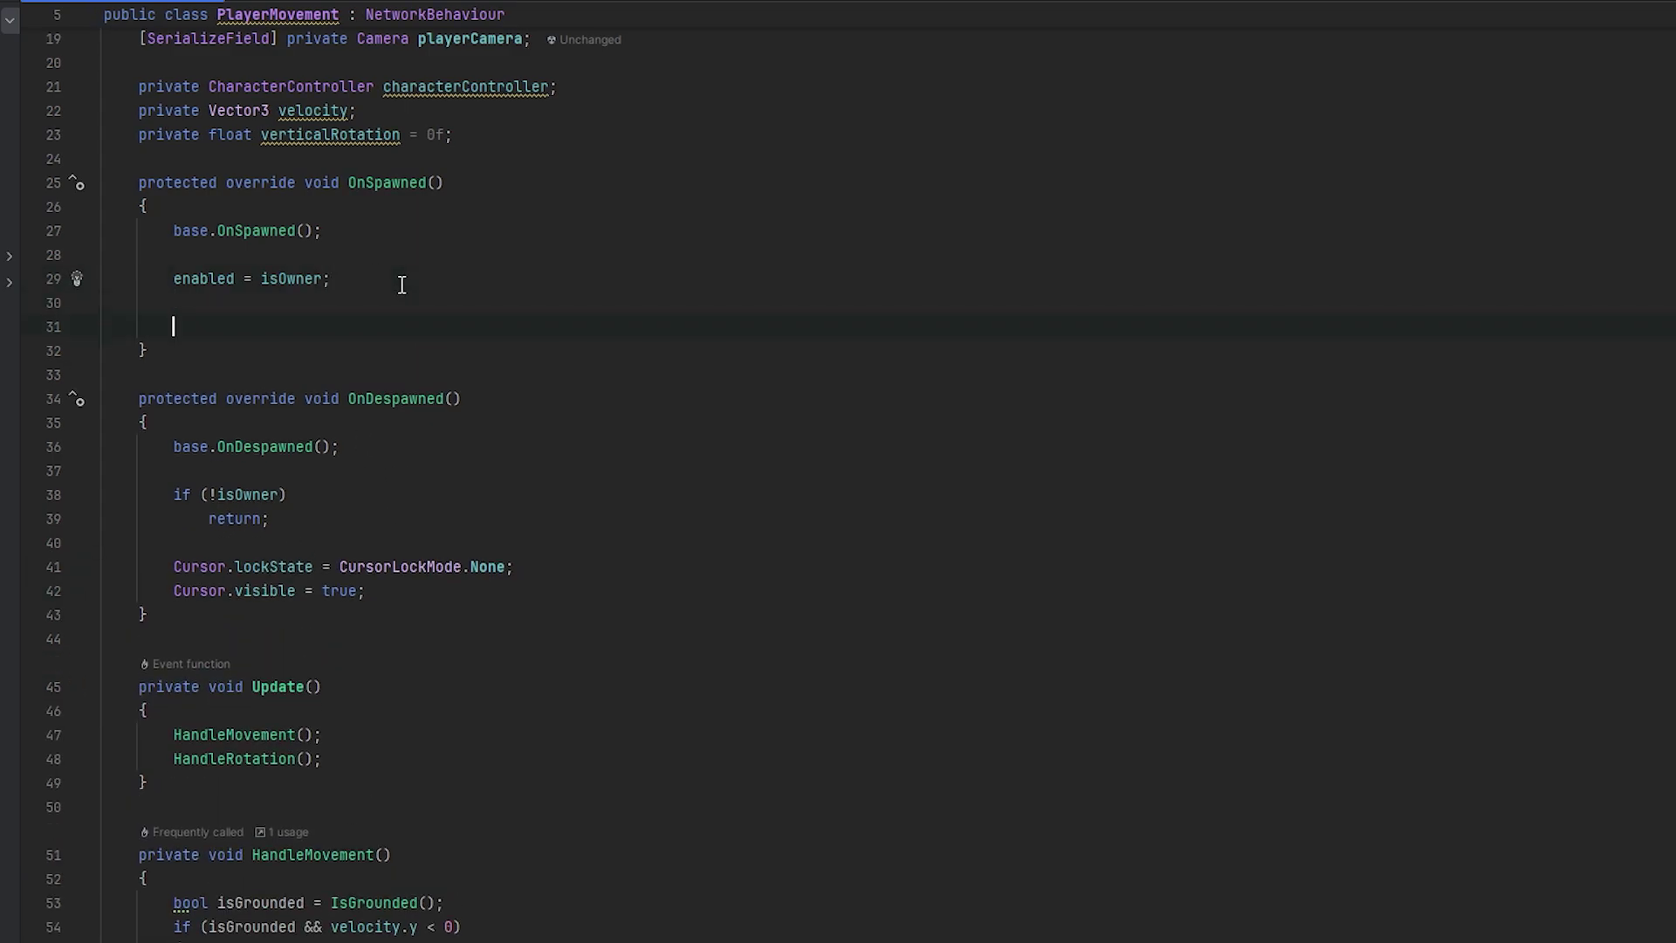
{"action": "type", "text": "if (!"}
{"action": "type", "text": "isOwner)"}
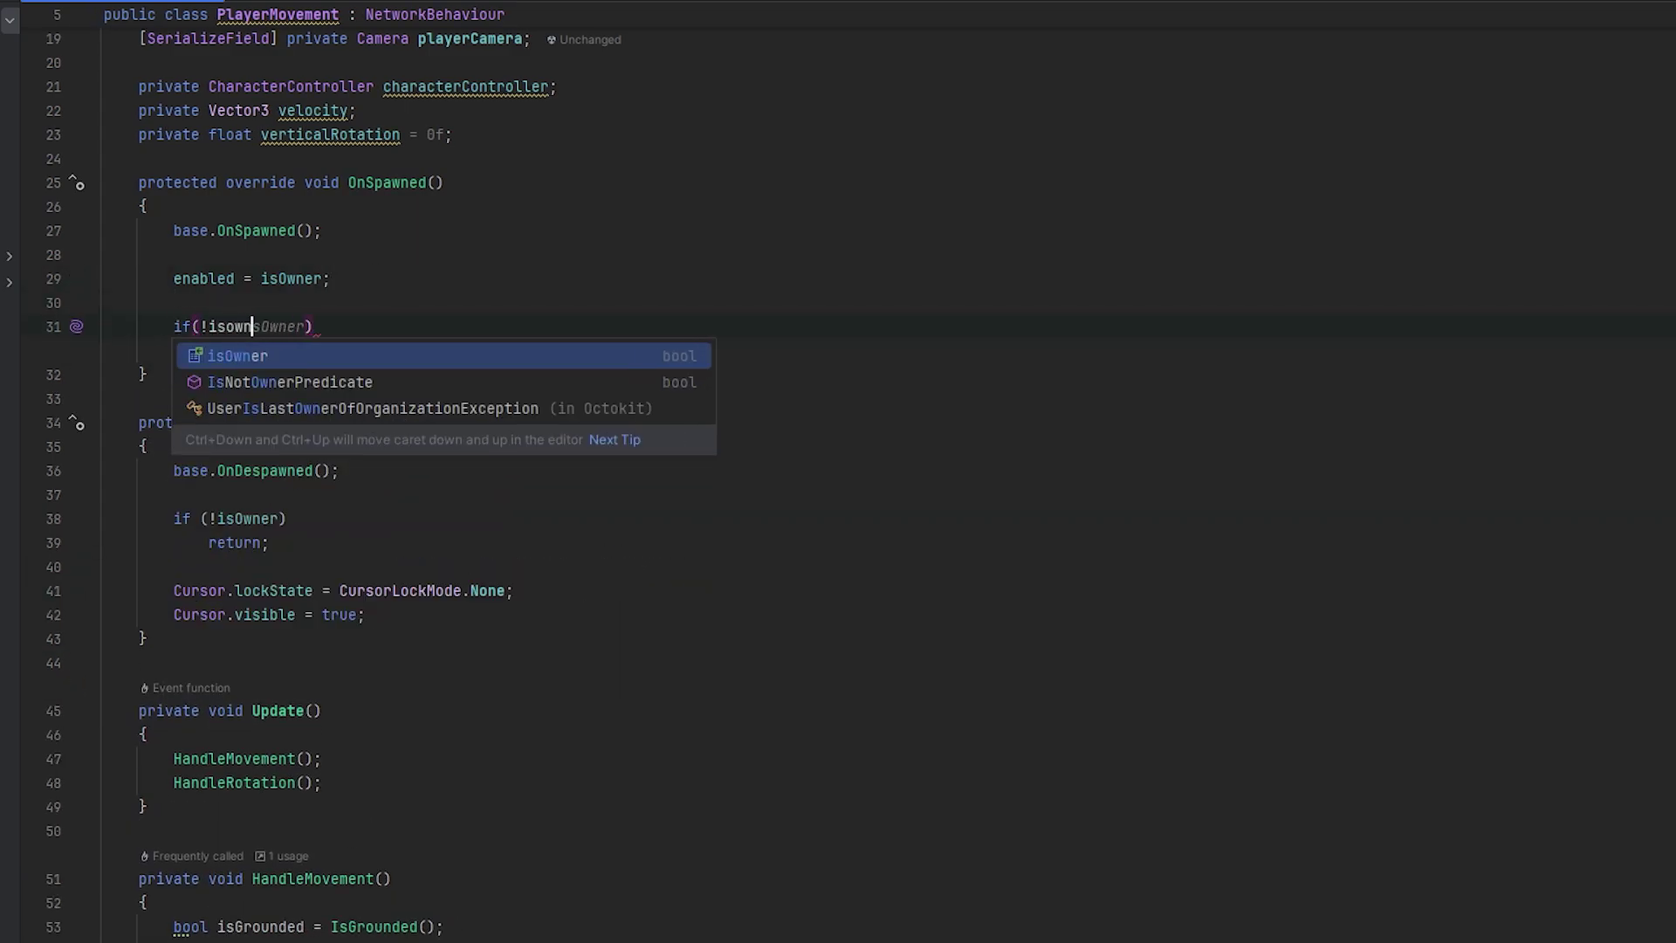
{"action": "key", "text": "Return"}
{"action": "type", "text": "return;"}
Paste the cut Start code below the ownership check in OnSpawned, separated by a blank line.
{"action": "key", "text": "Return"}
{"action": "key", "text": "ctrl+v"}
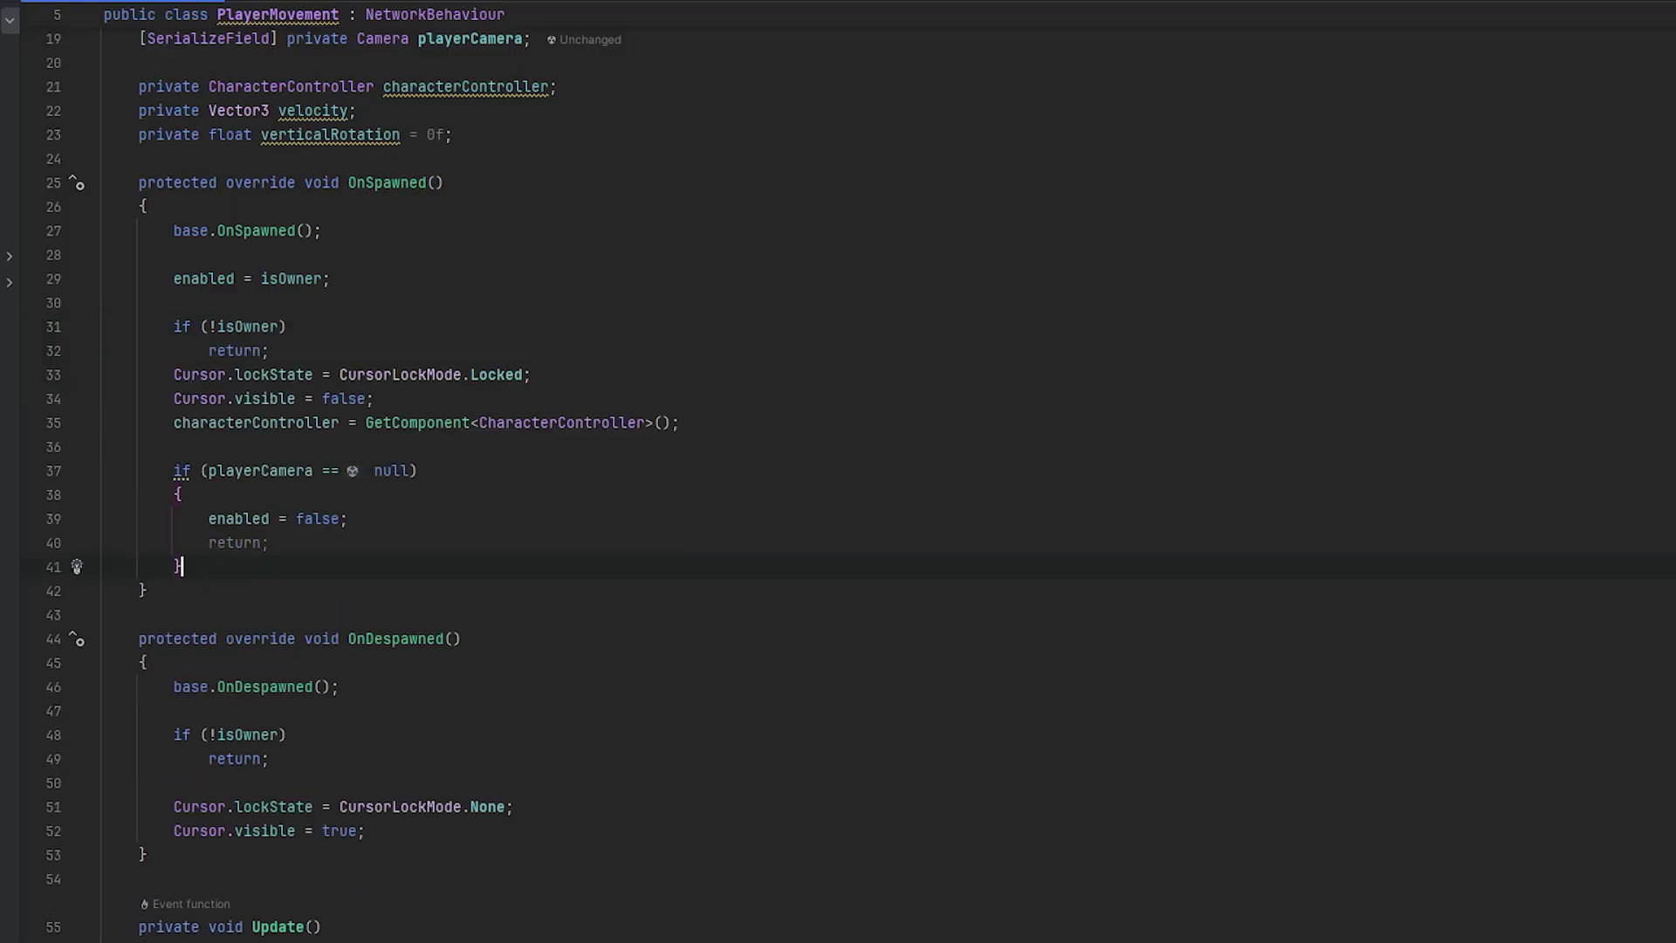
{"action": "key", "text": "Return"}
{"action": "key", "text": "Up"}
{"action": "key", "text": "Up"}
{"action": "key", "text": "End"}
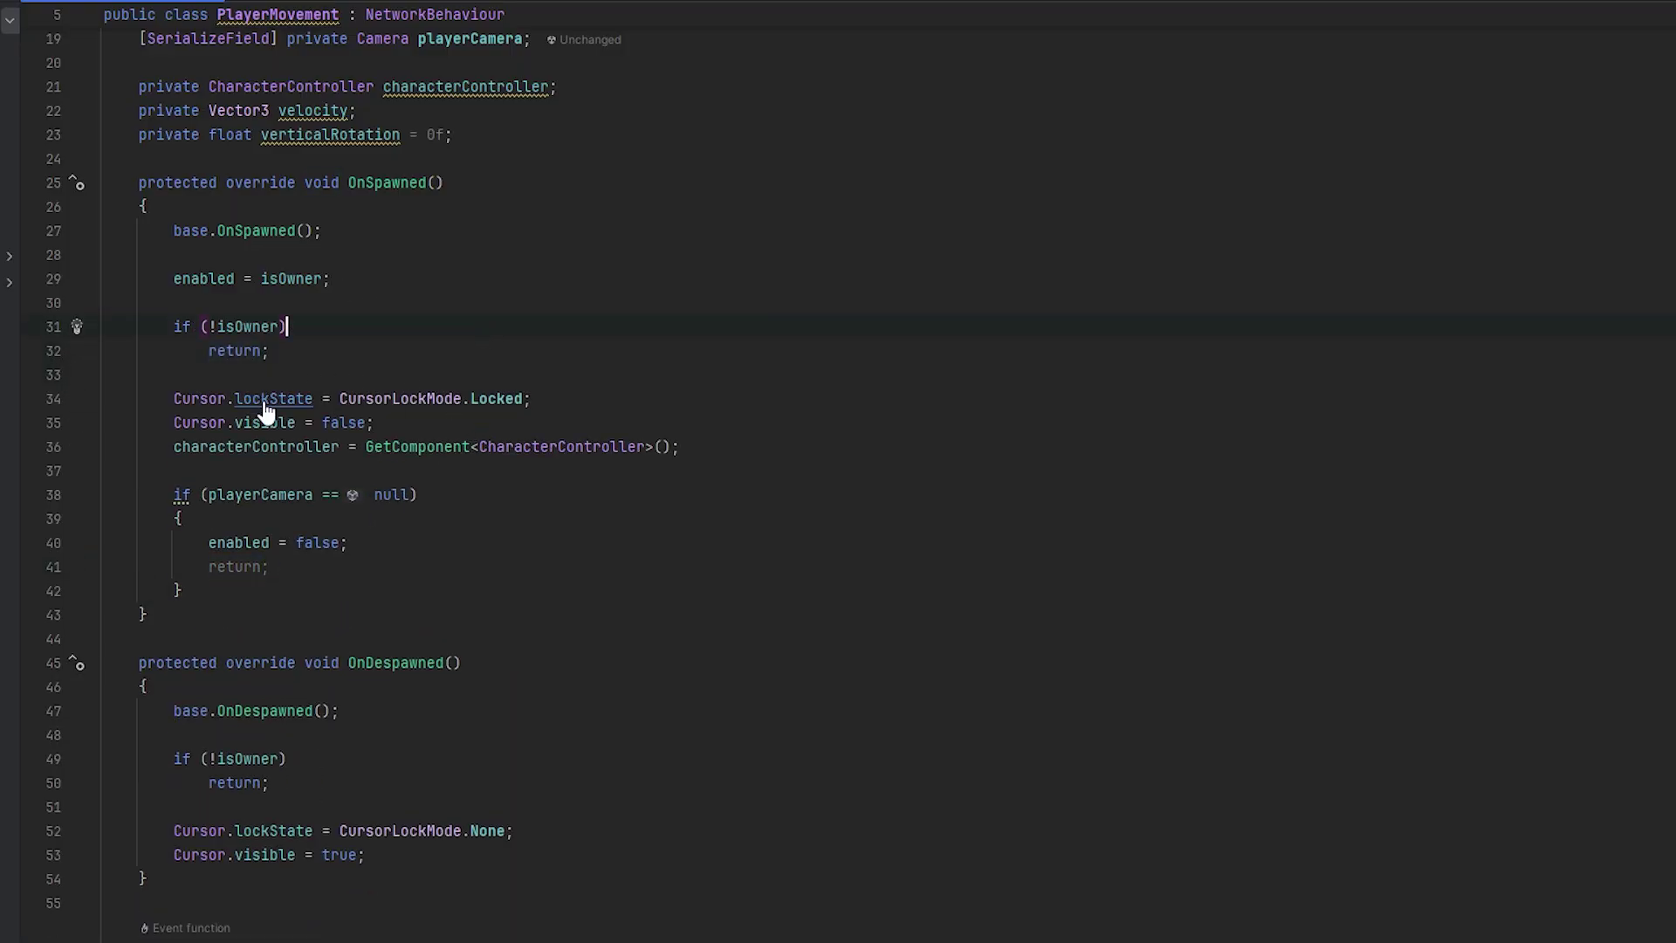
Enclose OnSpawned's !isOwner return in braces and add Destroy(playerCamera.gameObject); before the return.
{"action": "left_click", "coordinate": [295, 447]}
{"action": "scroll", "coordinate": [553, 475], "scroll_direction": "up", "scroll_amount": 1}
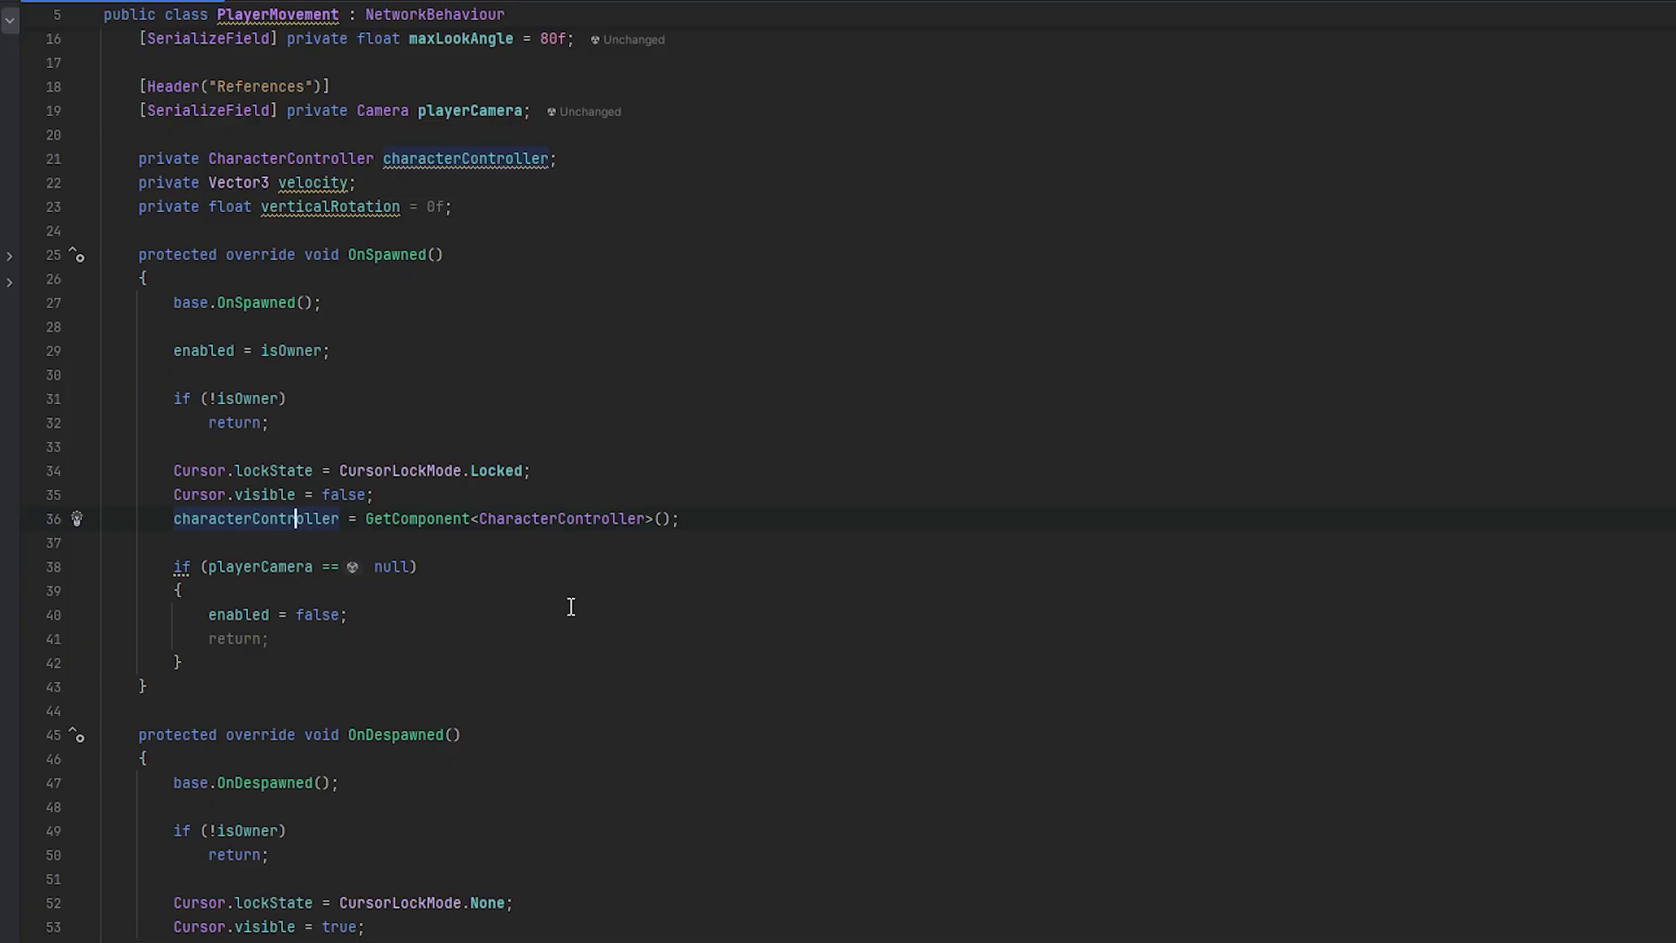
{"action": "scroll", "coordinate": [568, 602], "scroll_direction": "up", "scroll_amount": 2}
{"action": "double_click", "coordinate": [277, 710]}
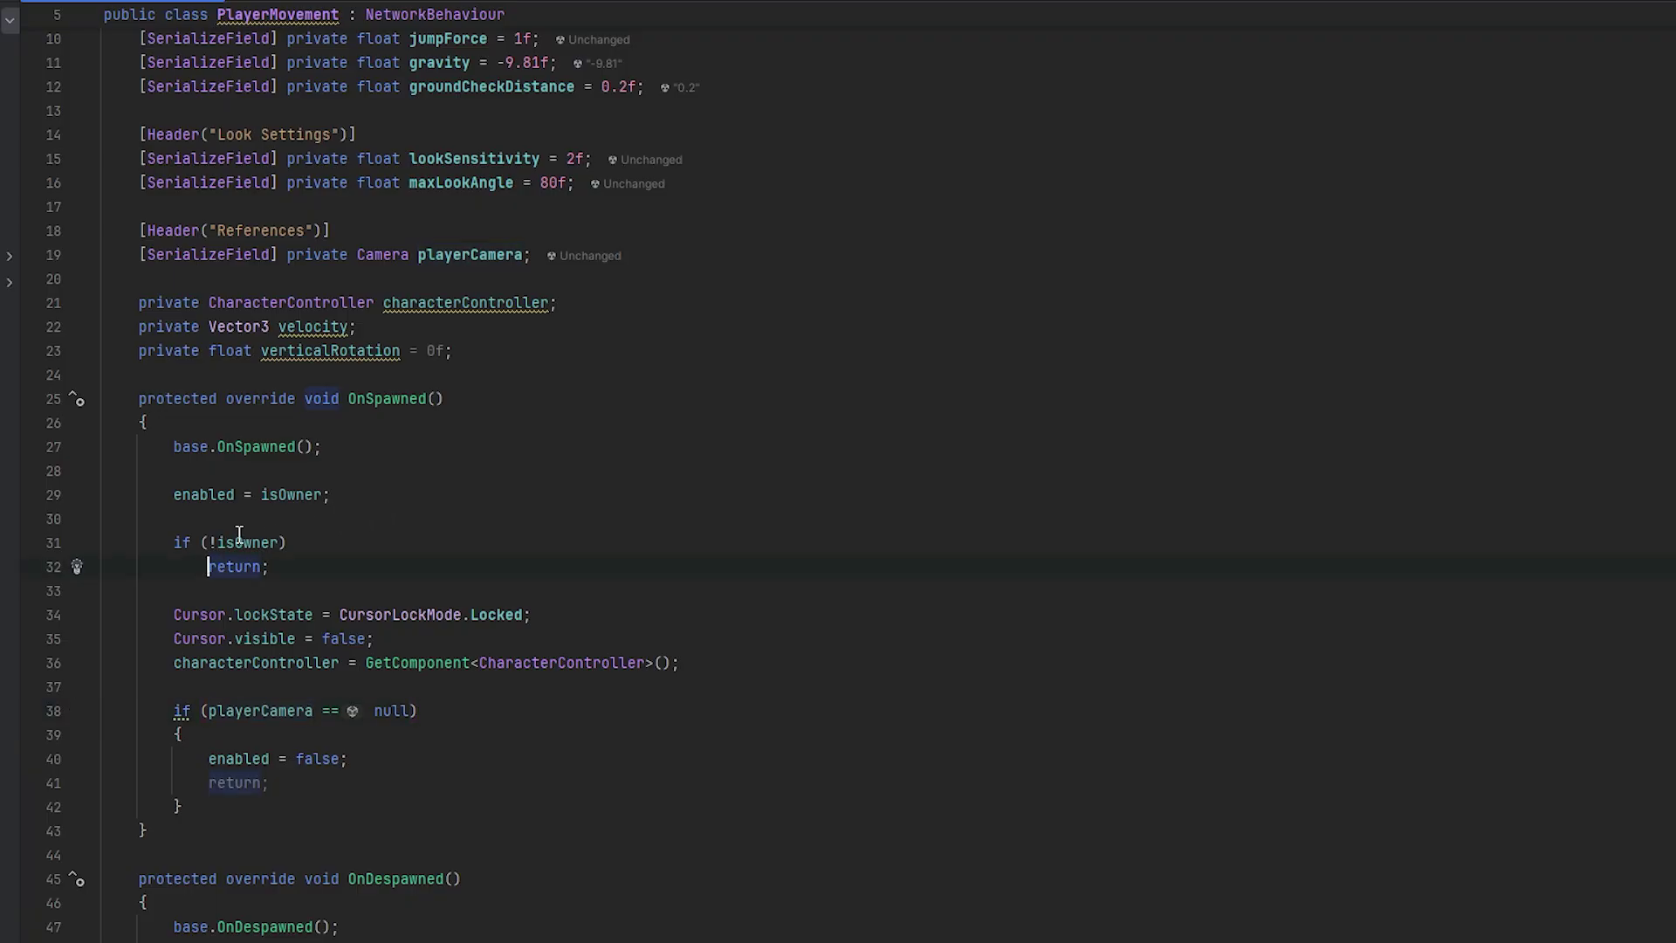
{"action": "type", "text": "{"}
{"action": "key", "text": "Return"}
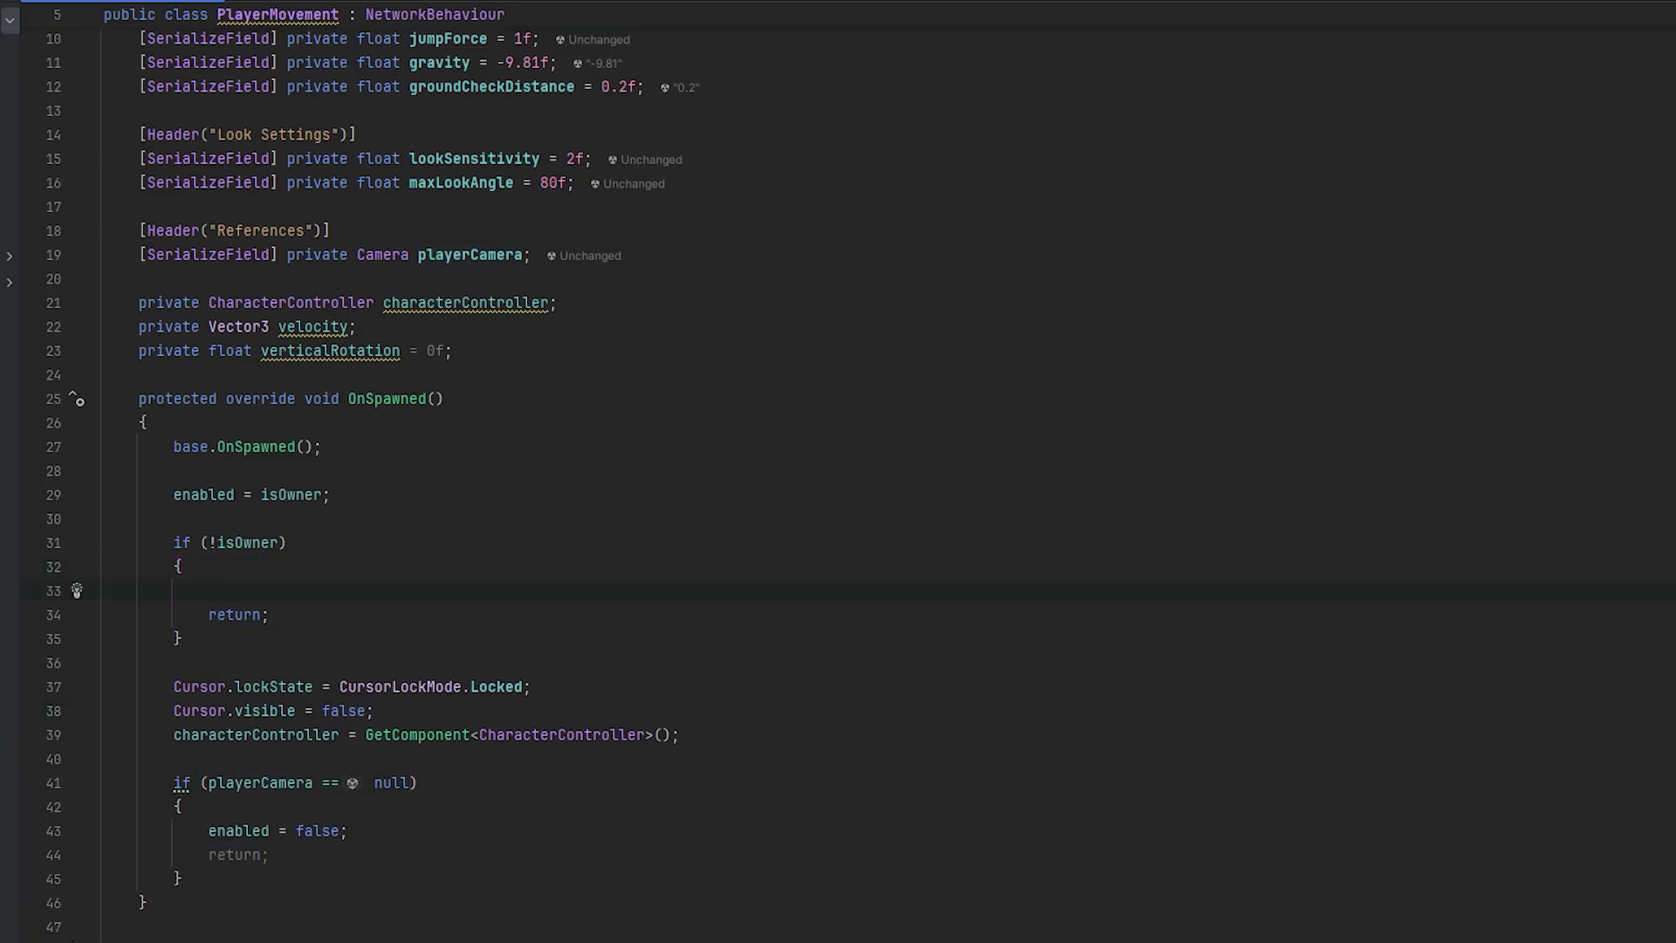
{"action": "type", "text": "Destro"}
{"action": "key", "text": "Return"}
{"action": "key", "text": "ctrl+v"}
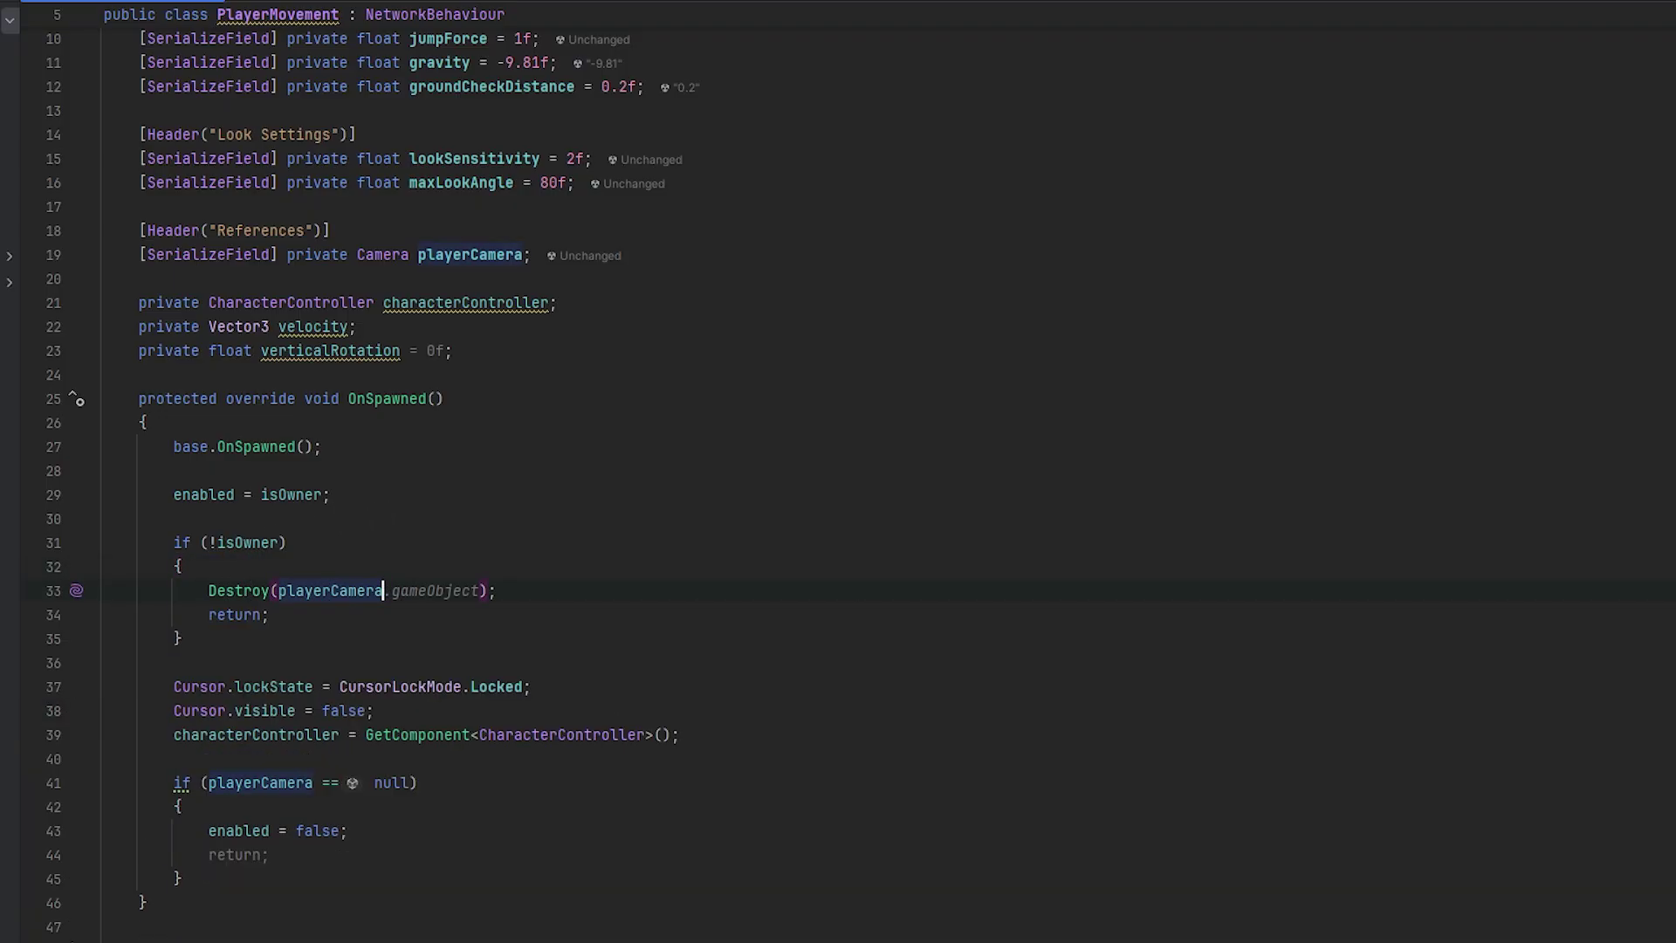
{"action": "type", "text": ".gameO"}
{"action": "key", "text": "Return"}
{"action": "key", "text": "Down"}
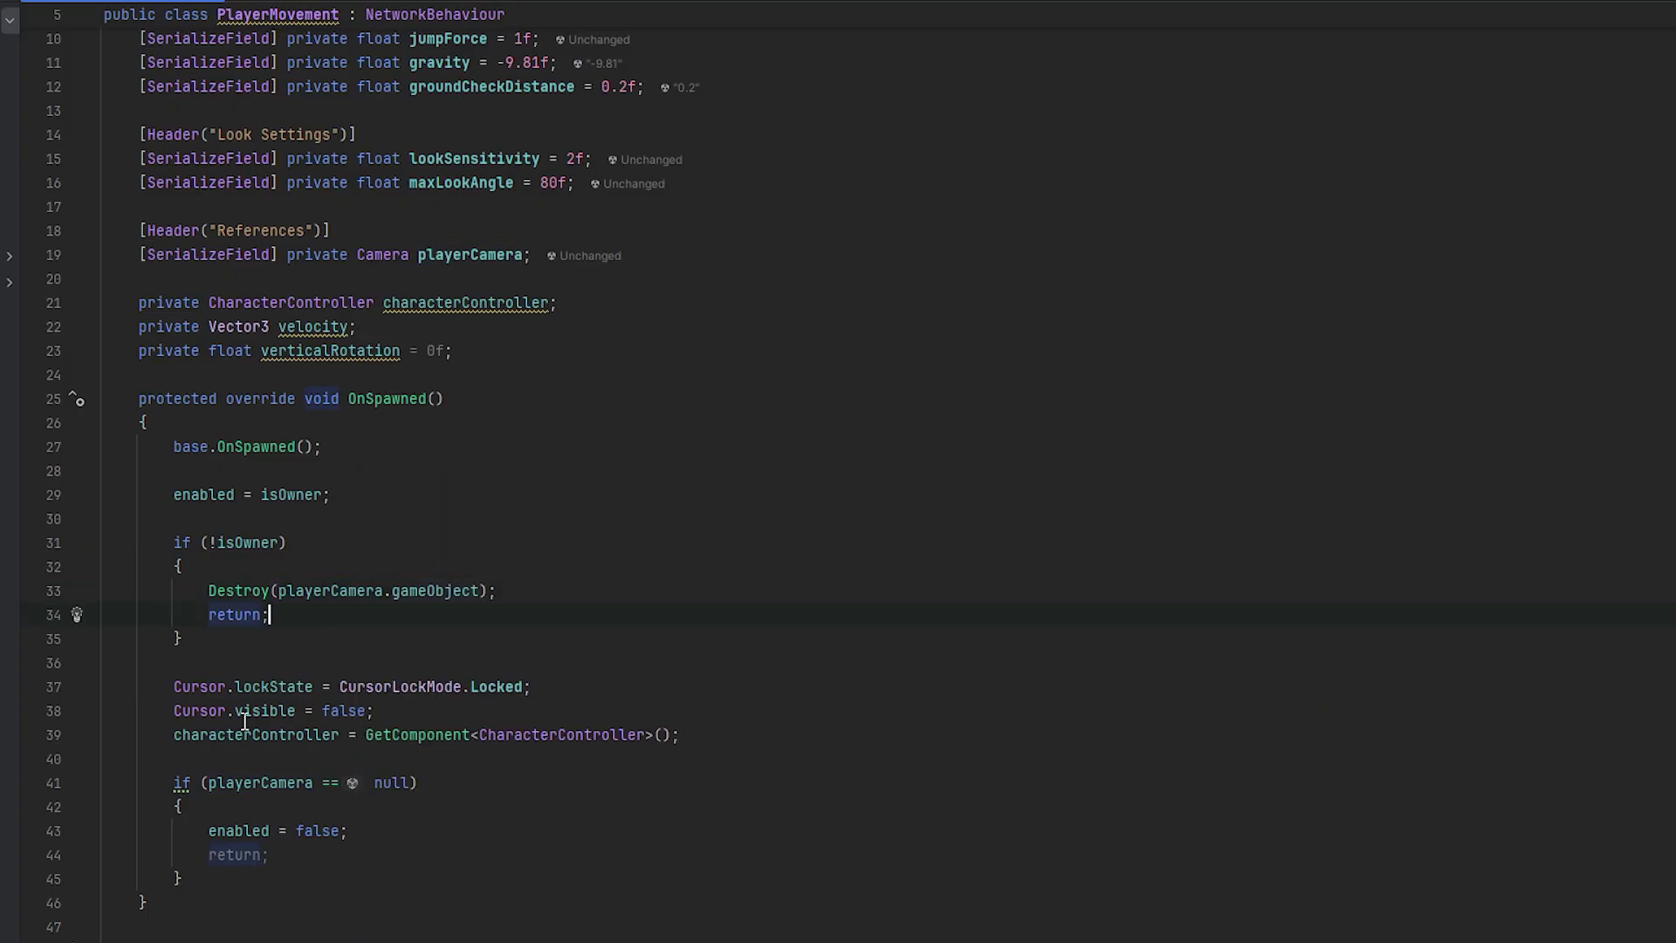
Switch back to Unity and make a prefab of the Player object in the Assets/Prefabs folder.
{"action": "scroll", "coordinate": [242, 417], "scroll_direction": "down", "scroll_amount": 2}
{"action": "key", "text": "alt+Tab"}
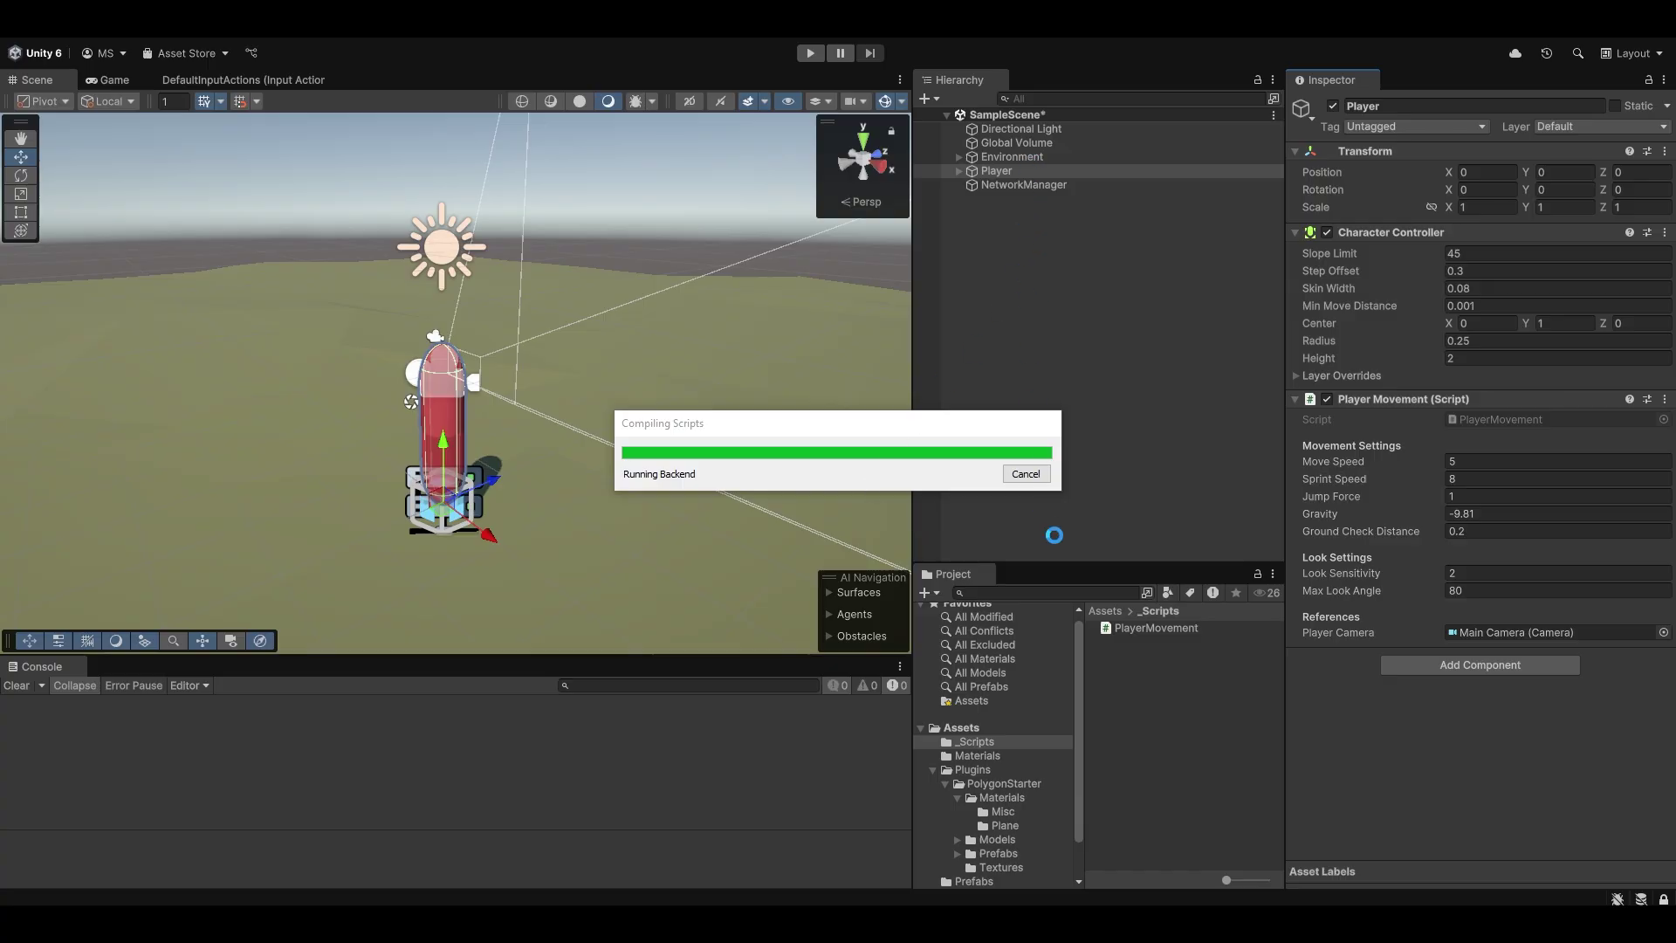
{"action": "left_click", "coordinate": [933, 769]}
{"action": "left_click", "coordinate": [973, 790]}
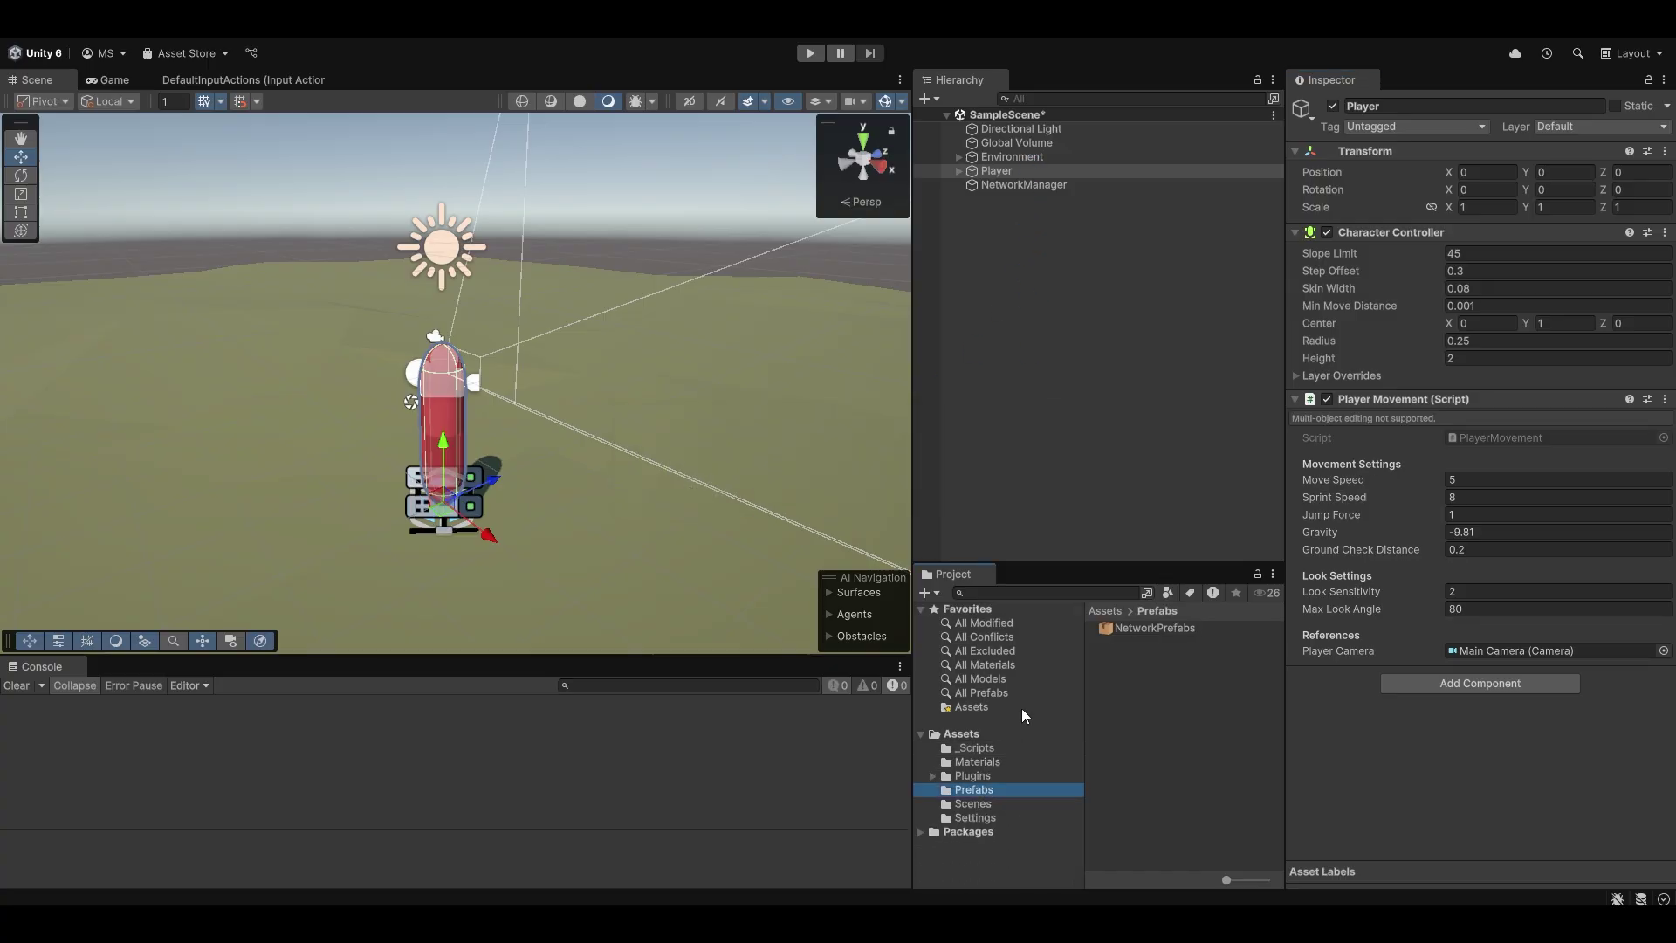
{"action": "left_click_drag", "start_coordinate": [1018, 173], "coordinate": [1225, 744]}
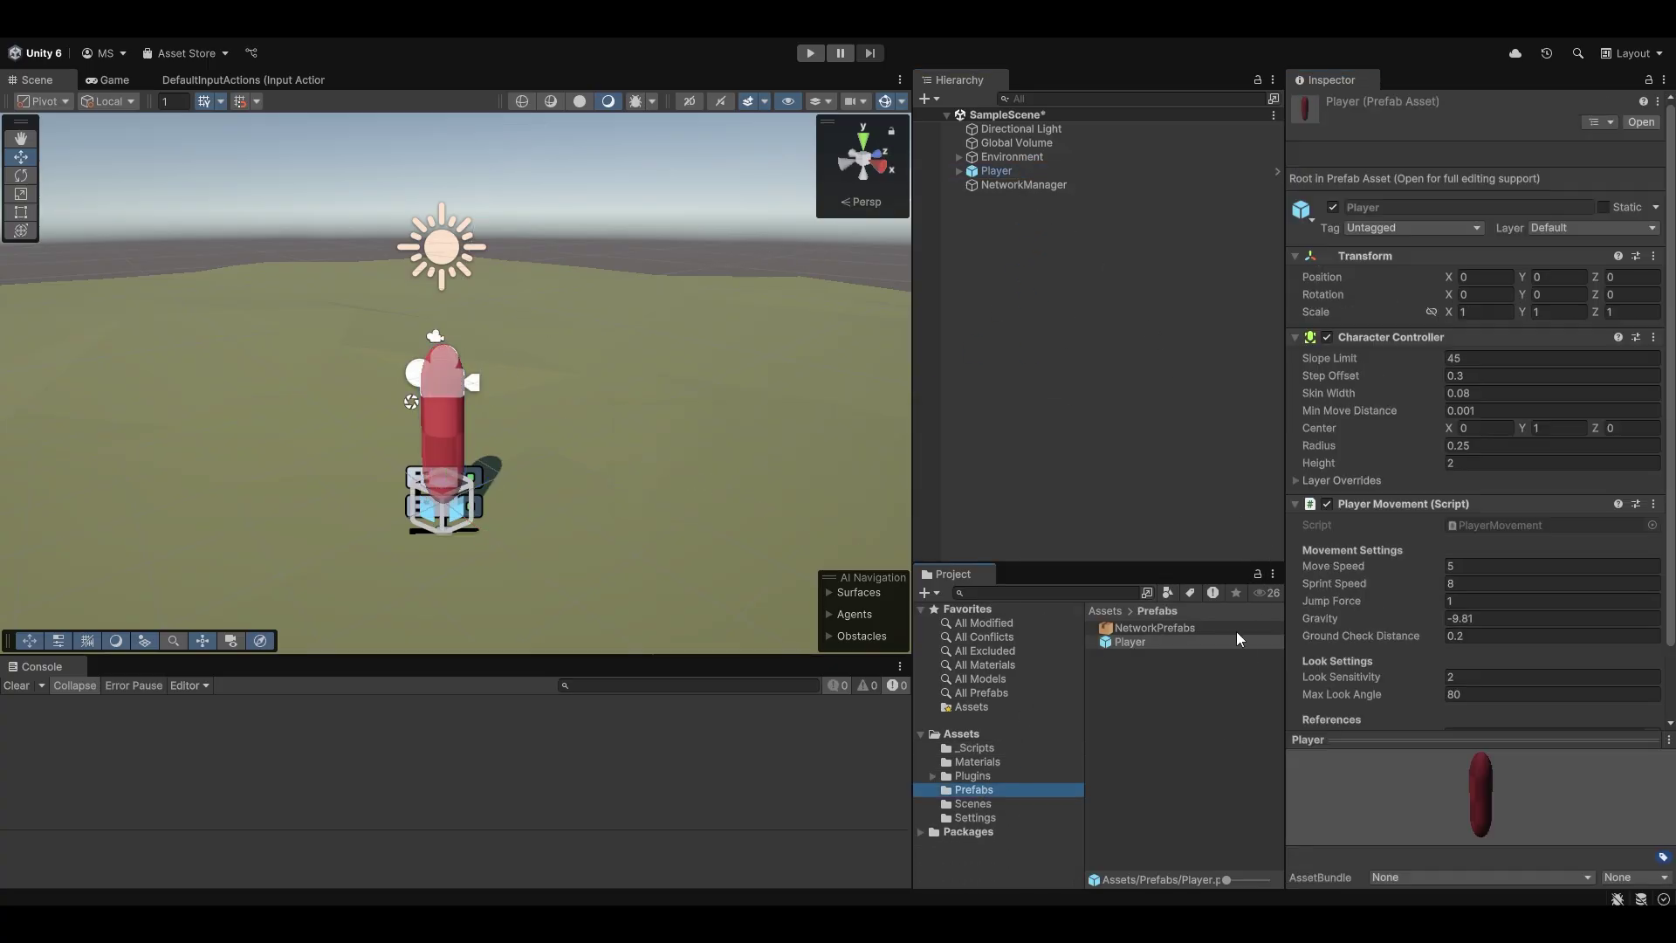
Delete the Player from the scene and show the NetworkPrefabs asset's generation settings and prefab list.
{"action": "left_click", "coordinate": [997, 173]}
{"action": "key", "text": "Delete"}
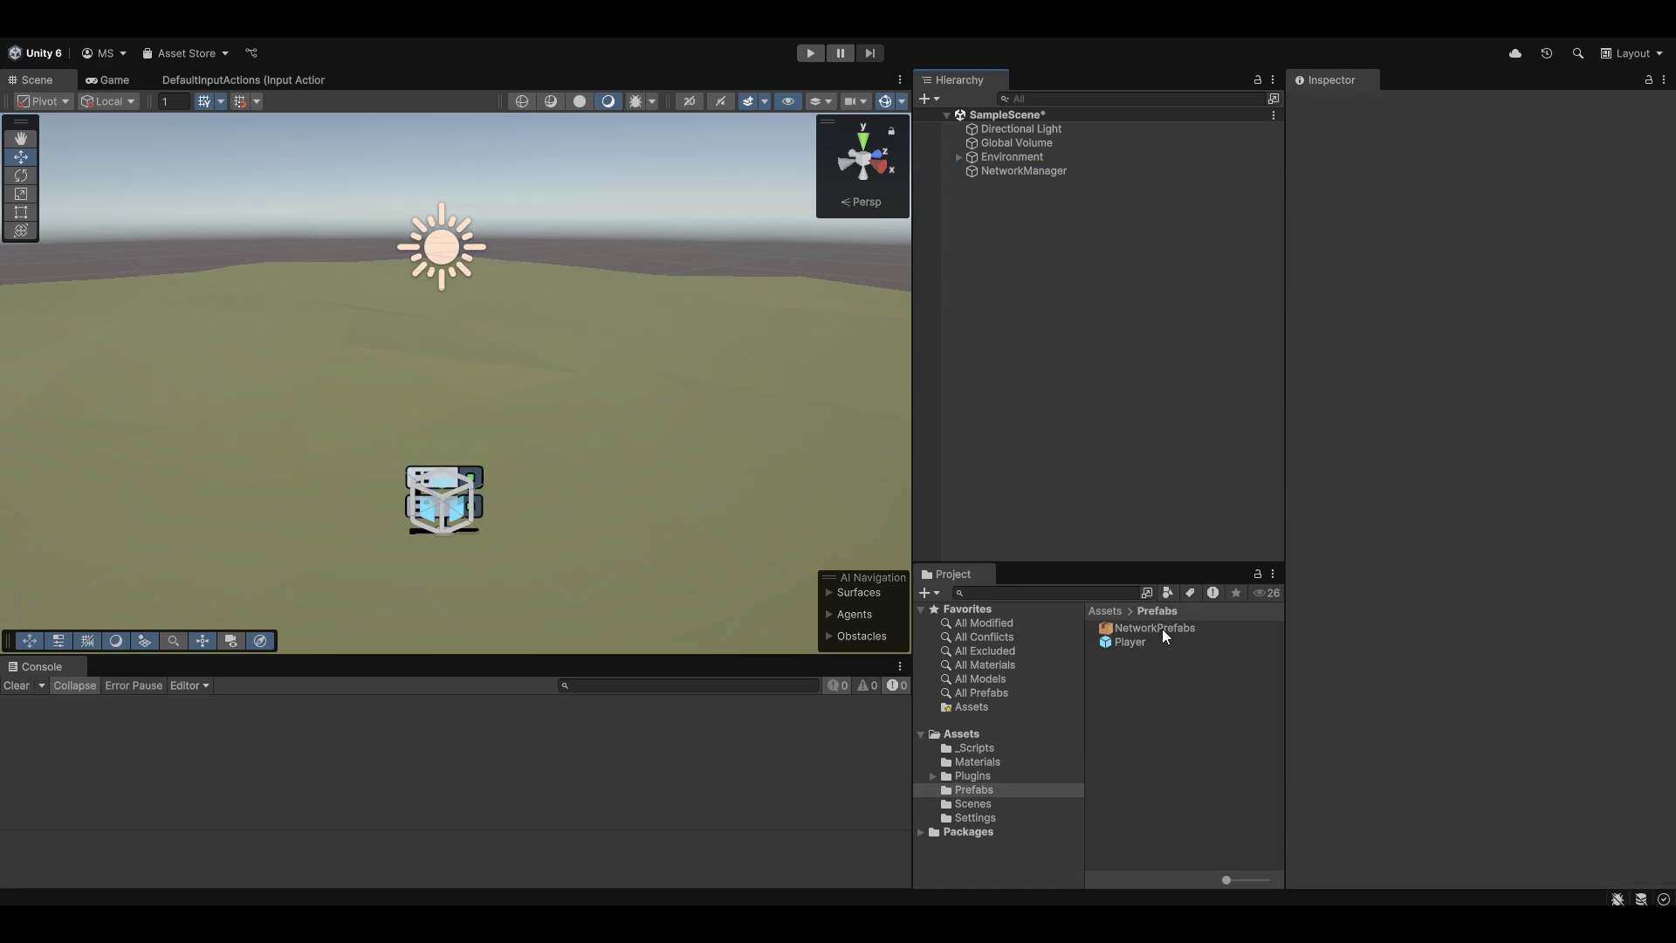
{"action": "left_click", "coordinate": [1161, 629]}
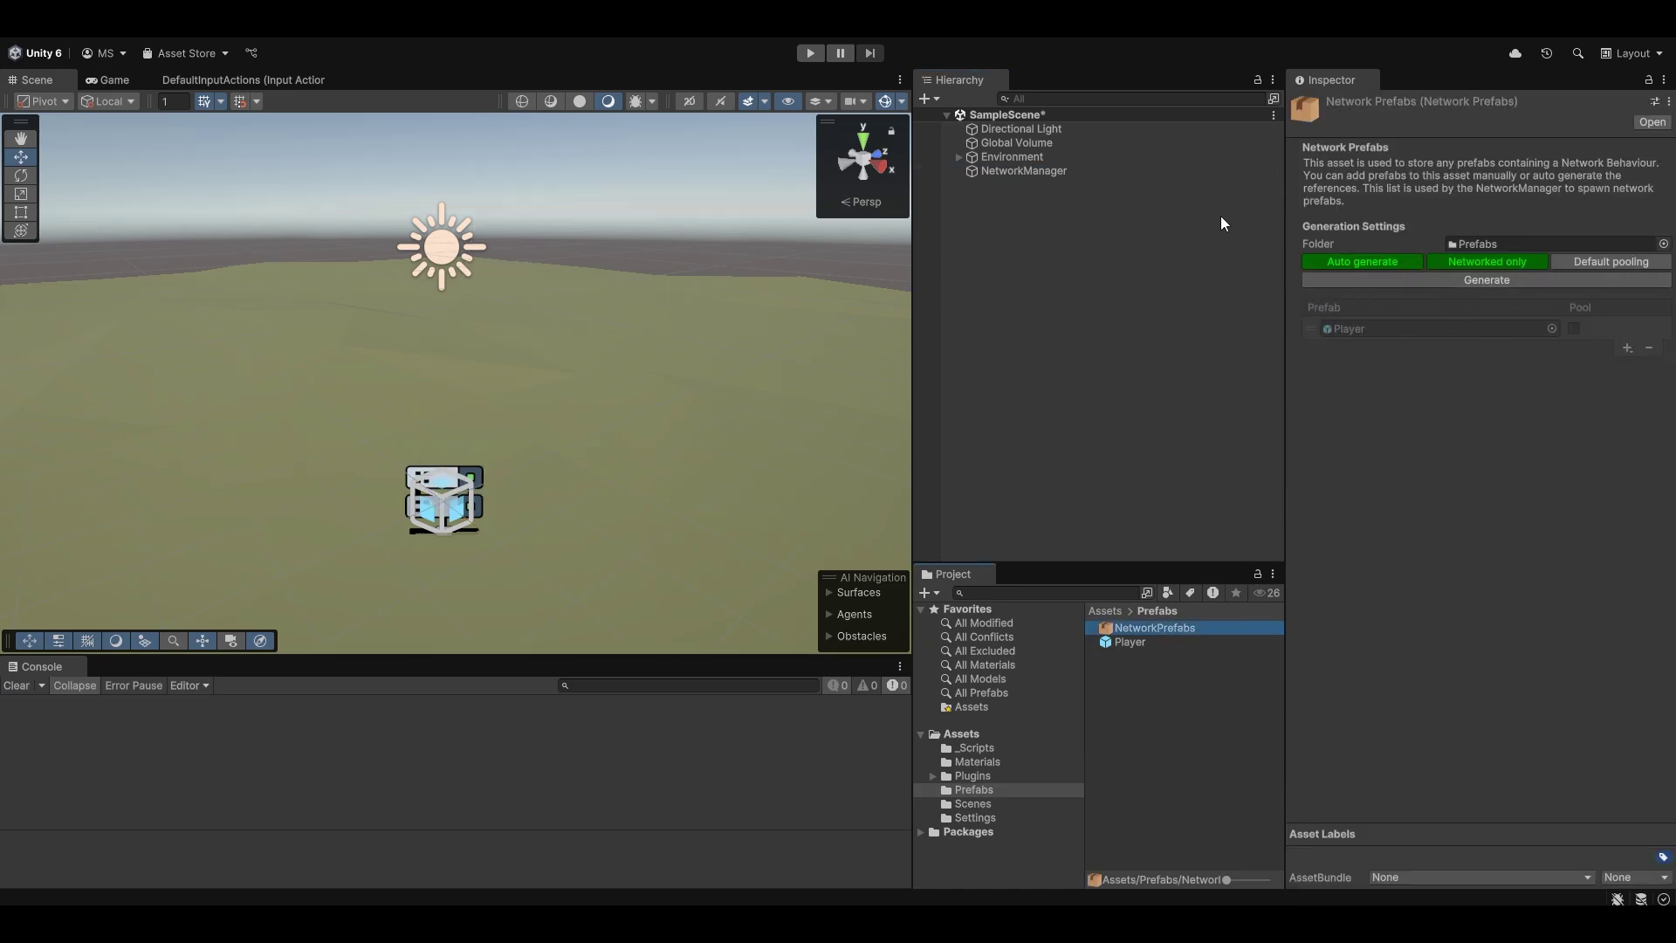
Add a Player Spawner component to the NetworkManager and assign the Player prefab as its Player Prefab.
{"action": "left_click", "coordinate": [1023, 170]}
{"action": "left_click", "coordinate": [1482, 829]}
{"action": "type", "text": "playerspaw"}
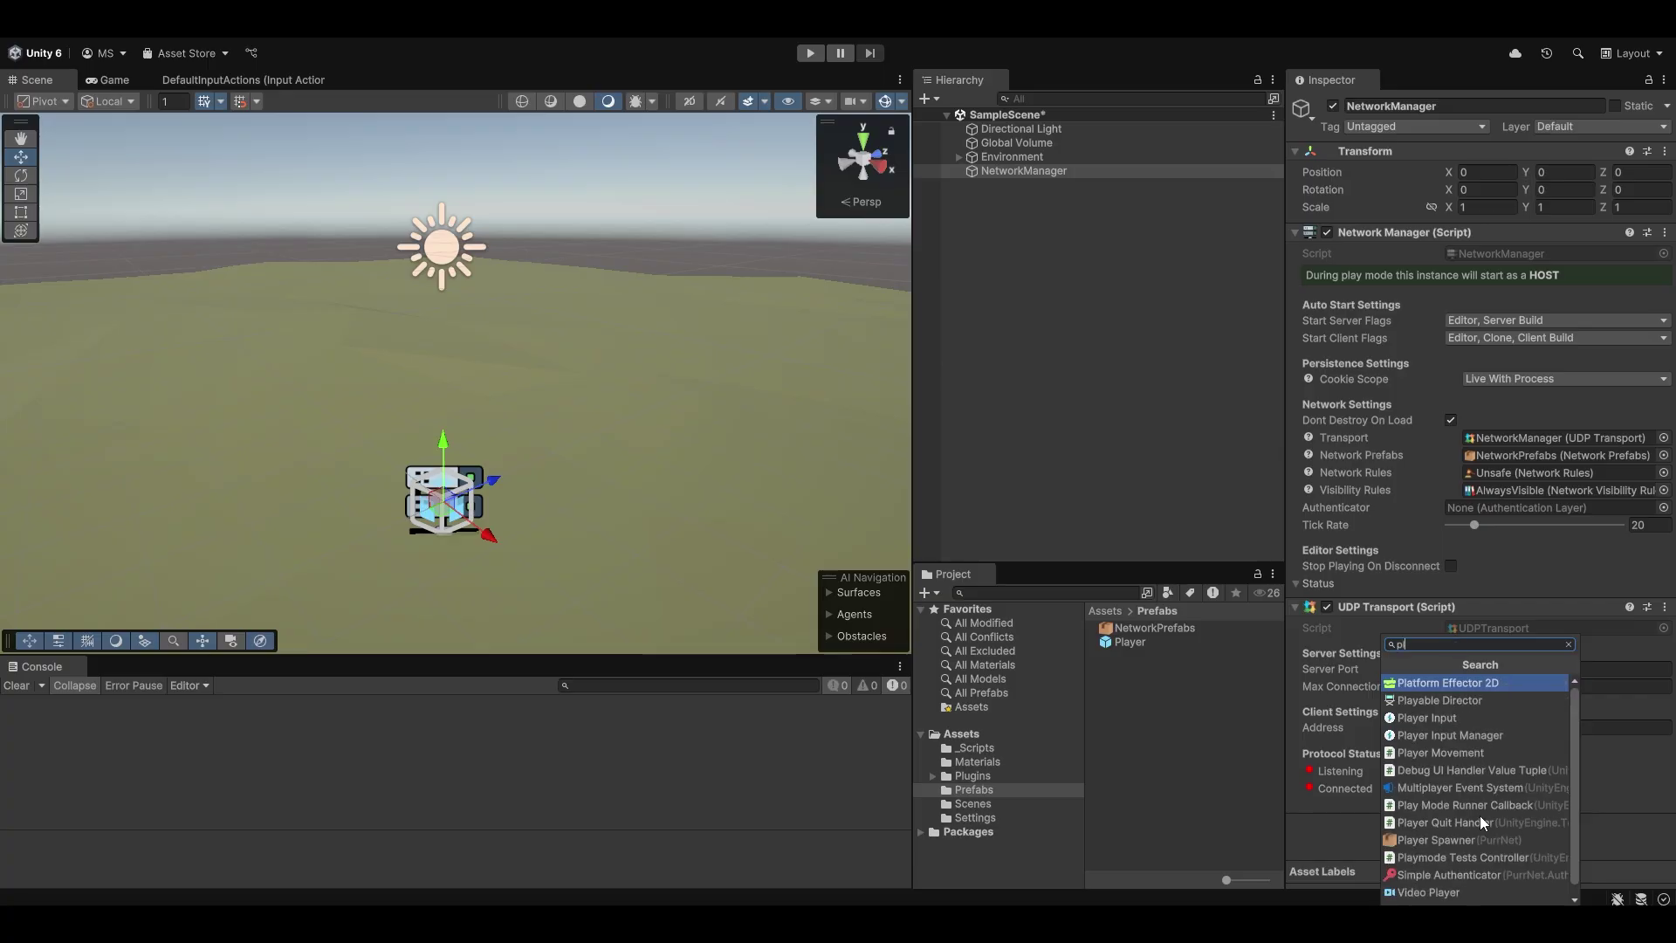
{"action": "key", "text": "Return"}
{"action": "scroll", "coordinate": [1557, 853], "scroll_direction": "down", "scroll_amount": 2}
{"action": "left_click_drag", "start_coordinate": [1133, 644], "coordinate": [1518, 788]}
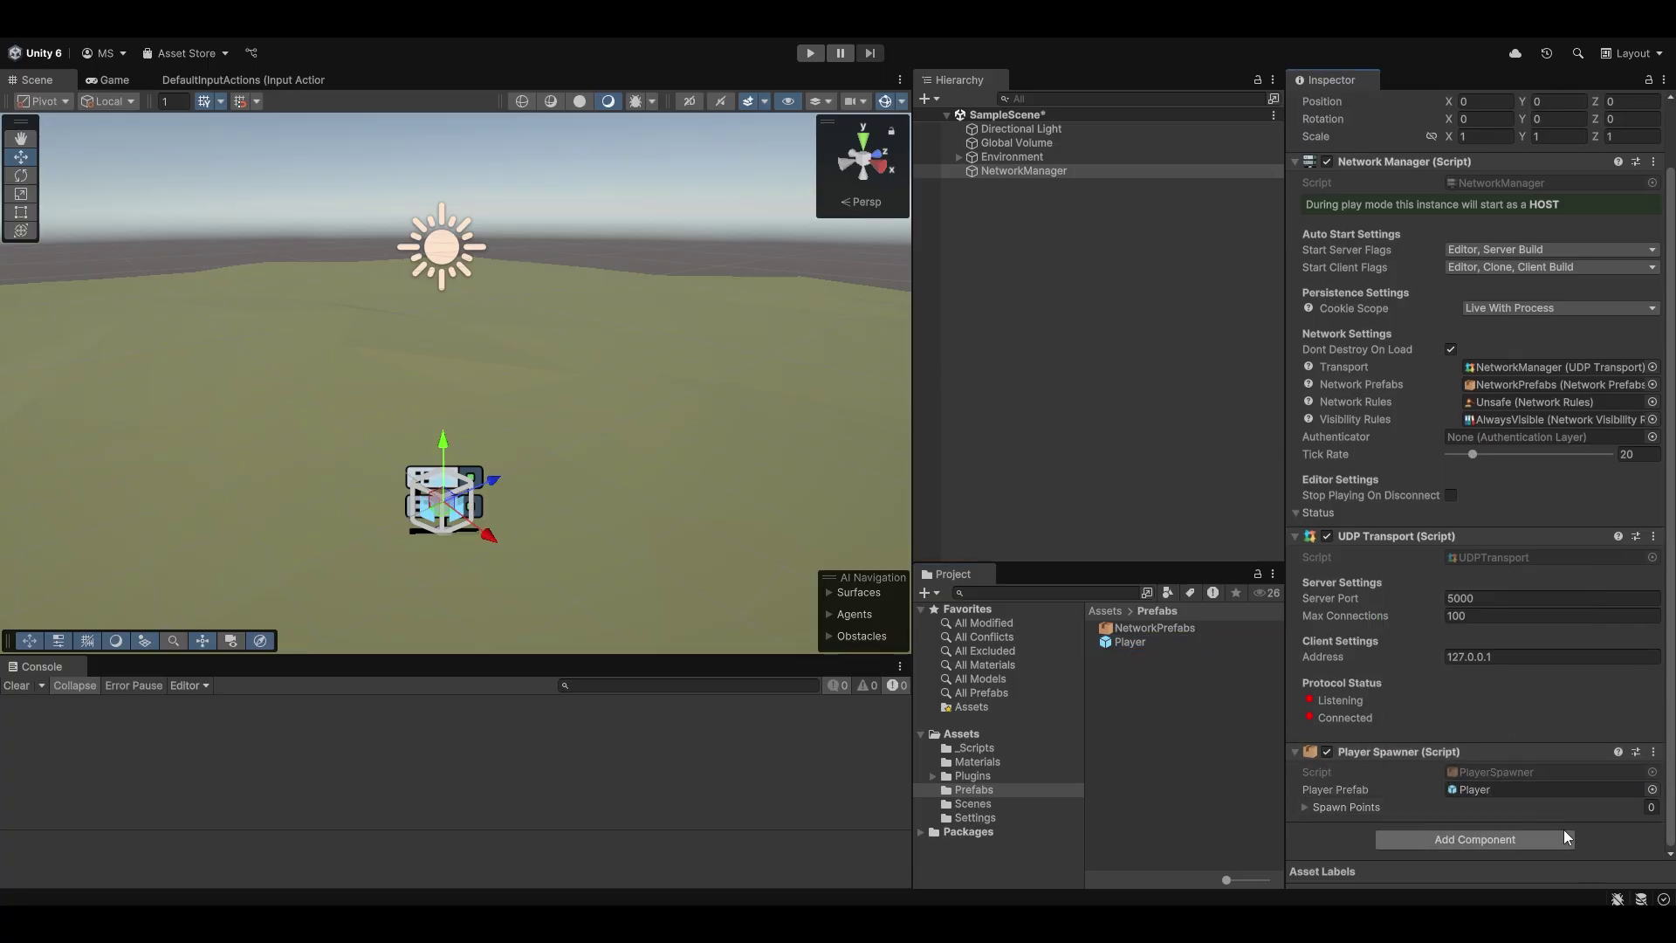
{"action": "left_click", "coordinate": [1528, 807]}
Create an empty child object named SpawnPoints under Environment.
{"action": "right_click", "coordinate": [1013, 157]}
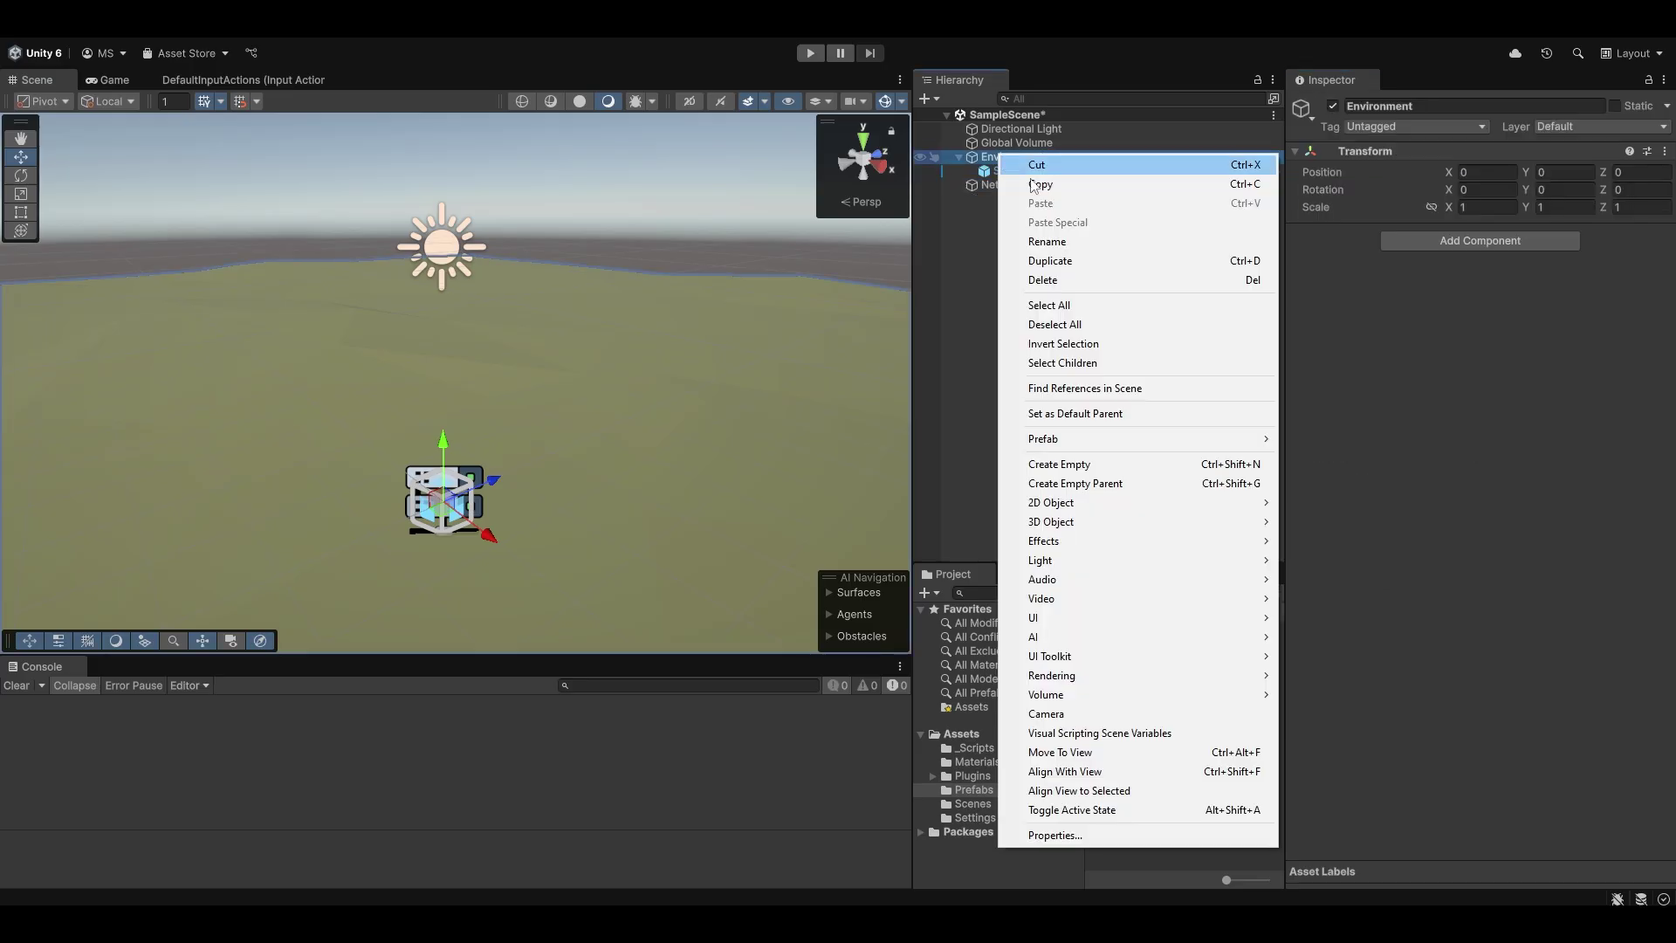
{"action": "left_click", "coordinate": [1108, 457]}
{"action": "type", "text": "SpawnP"}
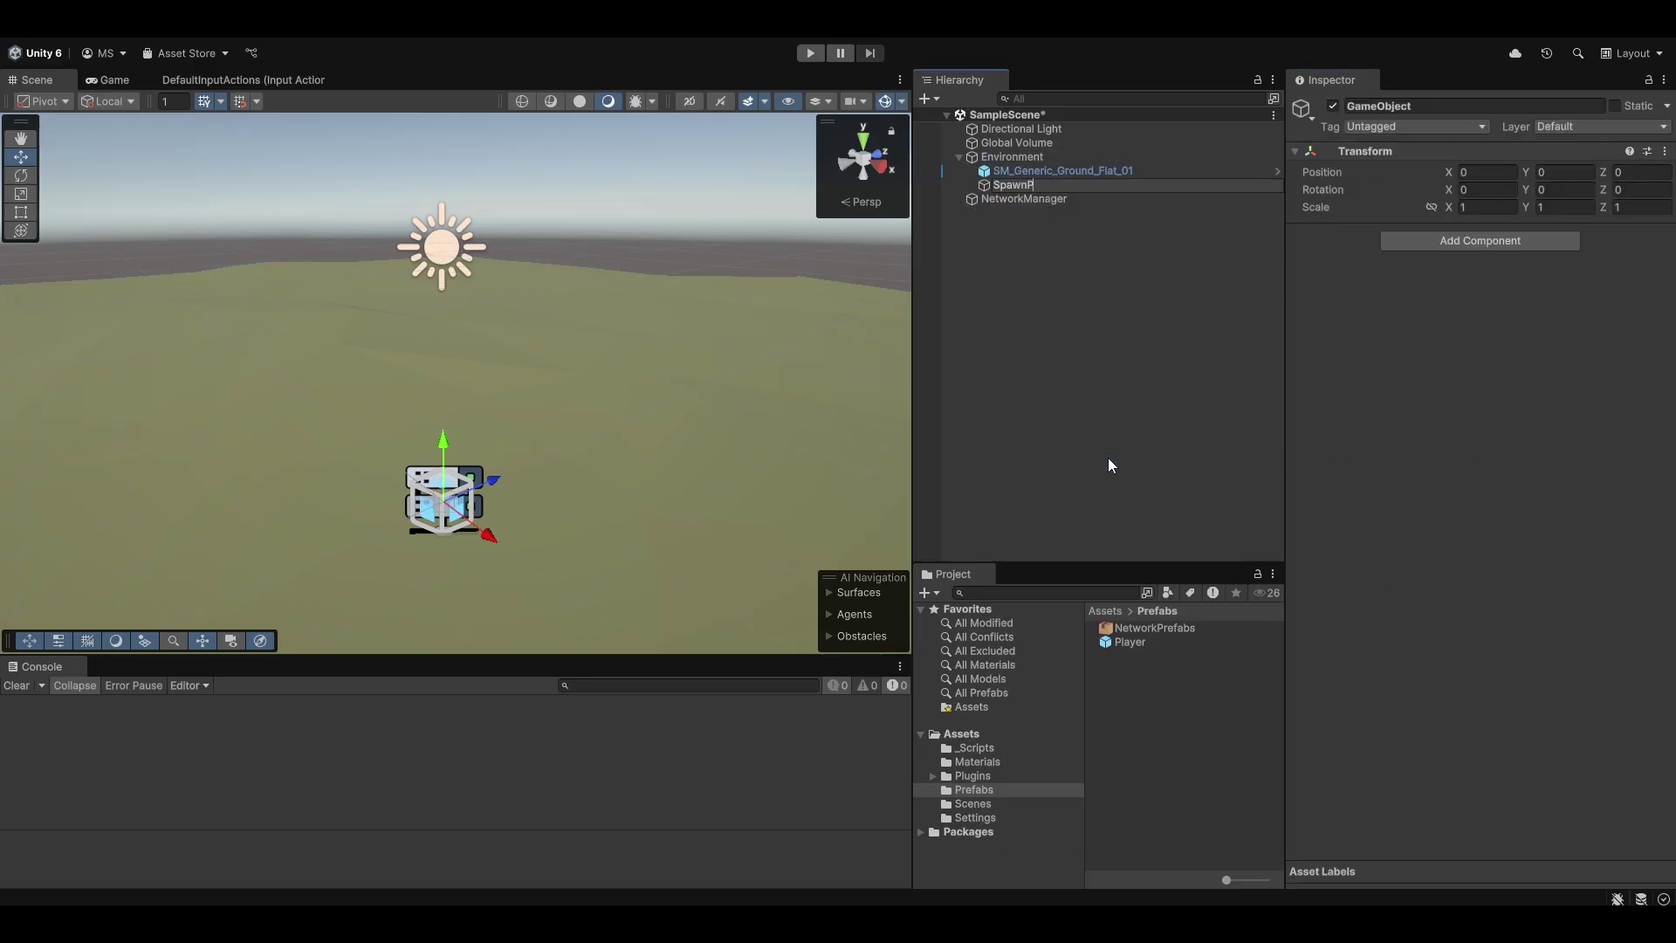
{"action": "type", "text": "oints"}
{"action": "key", "text": "Return"}
Create an empty child object named Point 1 under SpawnPoints.
{"action": "right_click", "coordinate": [1108, 458]}
{"action": "left_click", "coordinate": [1170, 465]}
{"action": "type", "text": "Point 1"}
{"action": "key", "text": "Return"}
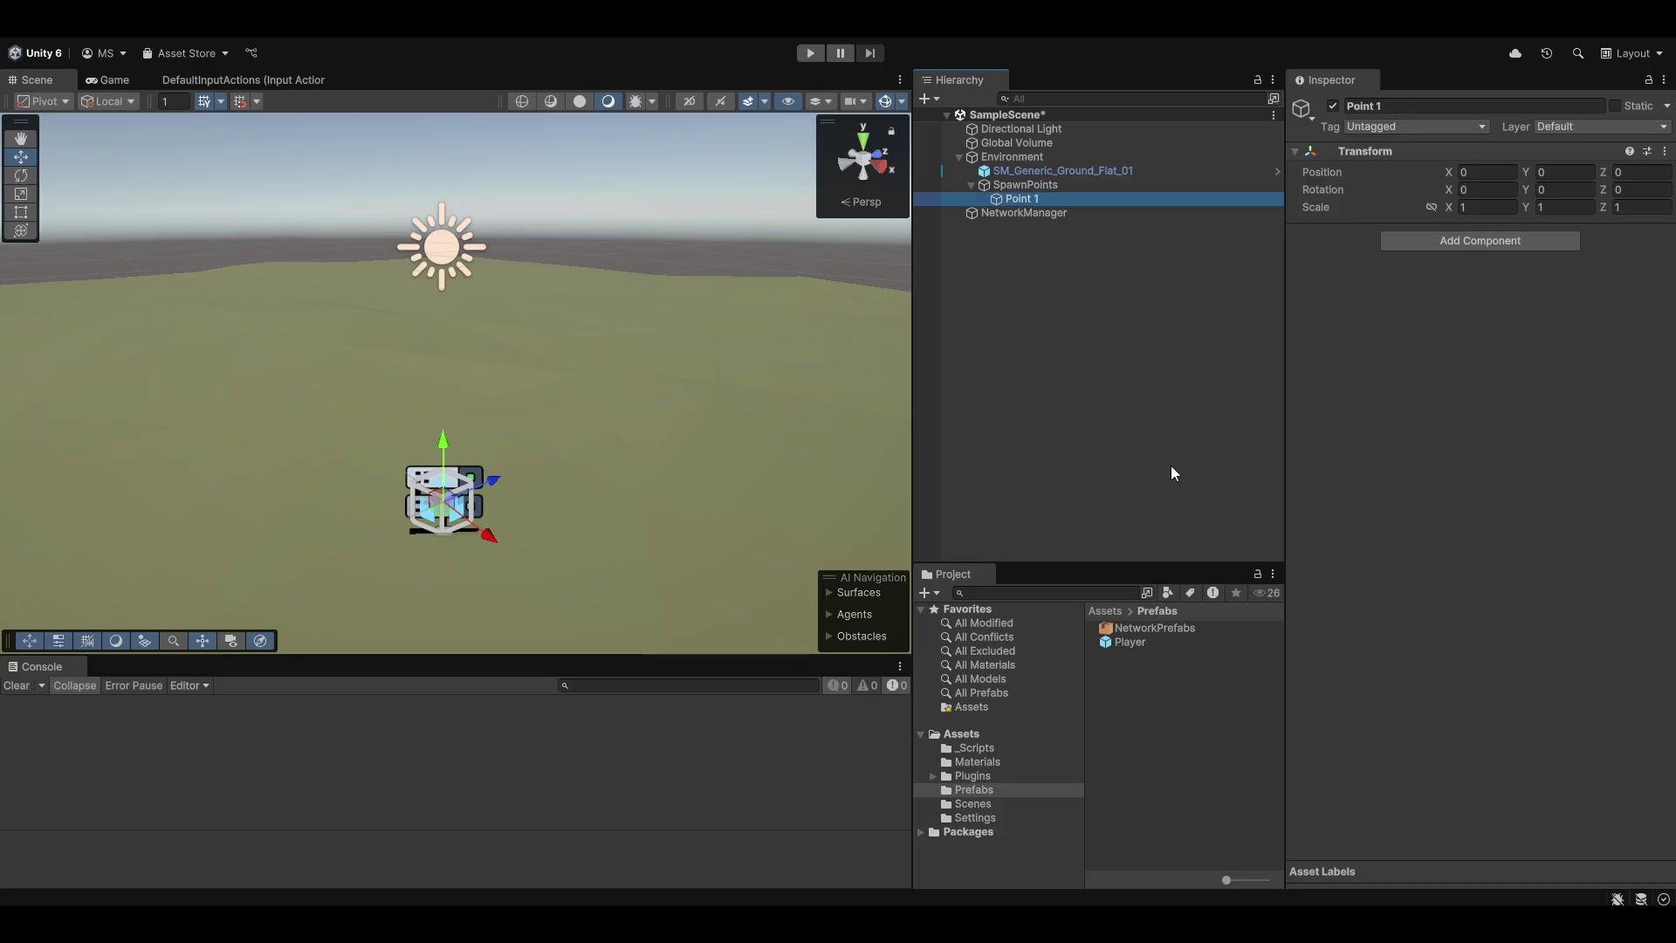
Give Point 1 a yellow diamond icon and move it to about X 0.95, Z 2.77.
{"action": "left_click", "coordinate": [1305, 117]}
{"action": "left_click", "coordinate": [1356, 195]}
{"action": "right_click_drag", "start_coordinate": [500, 380], "coordinate": [500, 426]}
{"action": "left_click_drag", "start_coordinate": [470, 408], "coordinate": [673, 404]}
Duplicate Point 1, rename the copy Point 2, and place it on the ground away from Point 1.
{"action": "left_click", "coordinate": [1064, 185]}
{"action": "left_click", "coordinate": [1054, 197]}
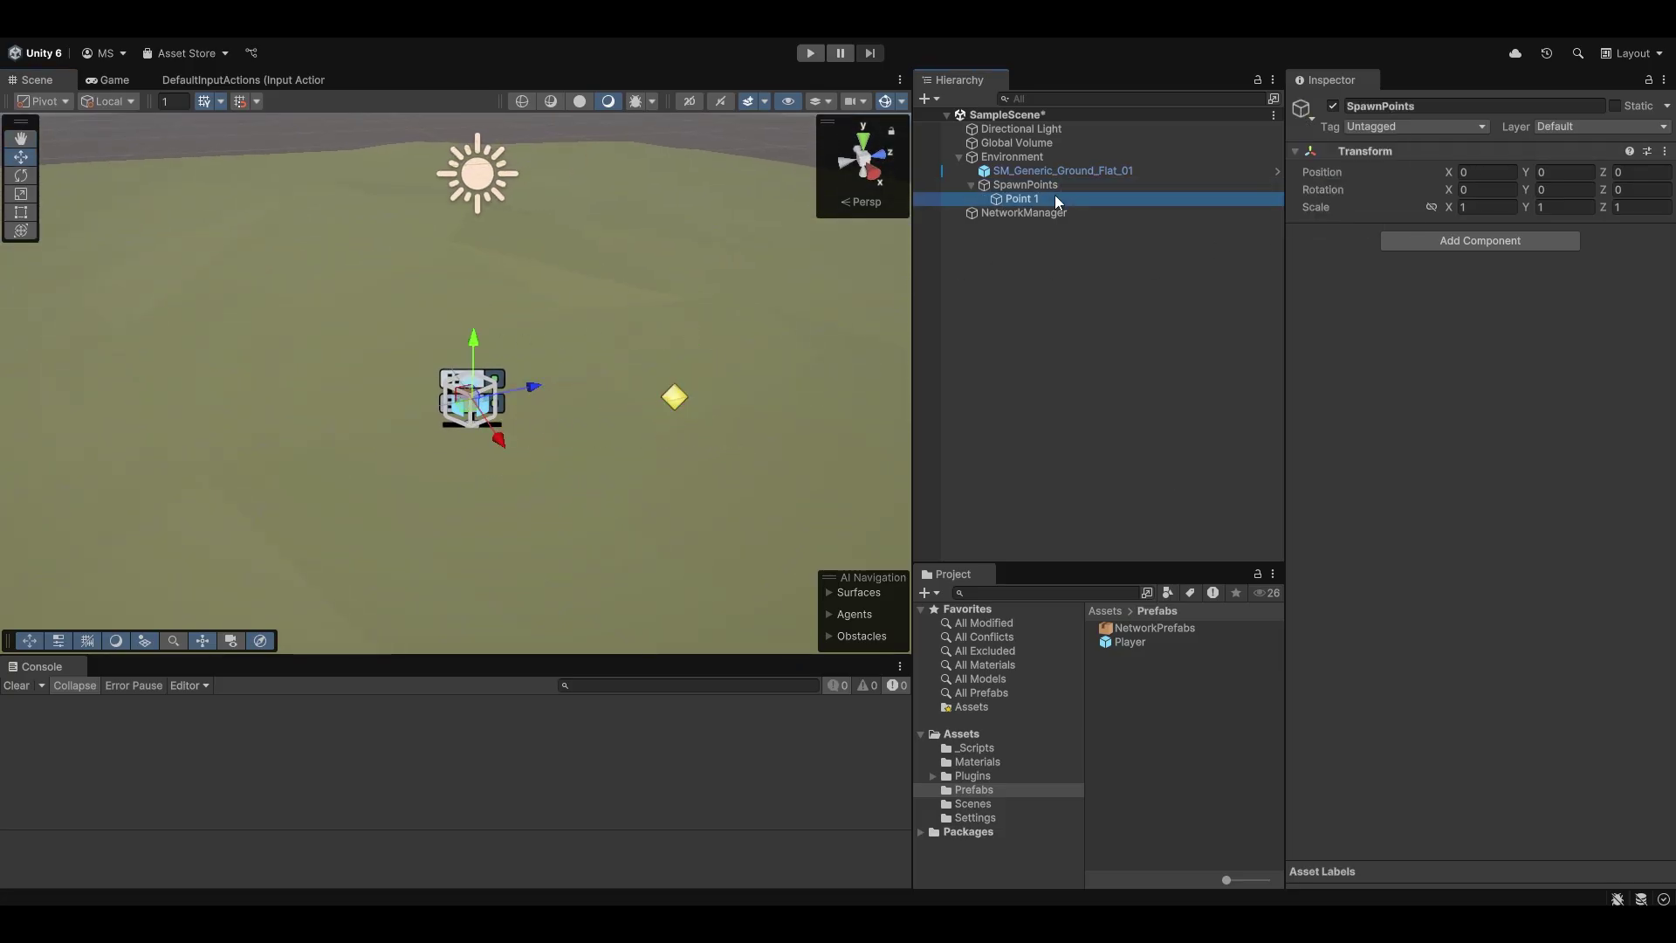
{"action": "key", "text": "ctrl+d"}
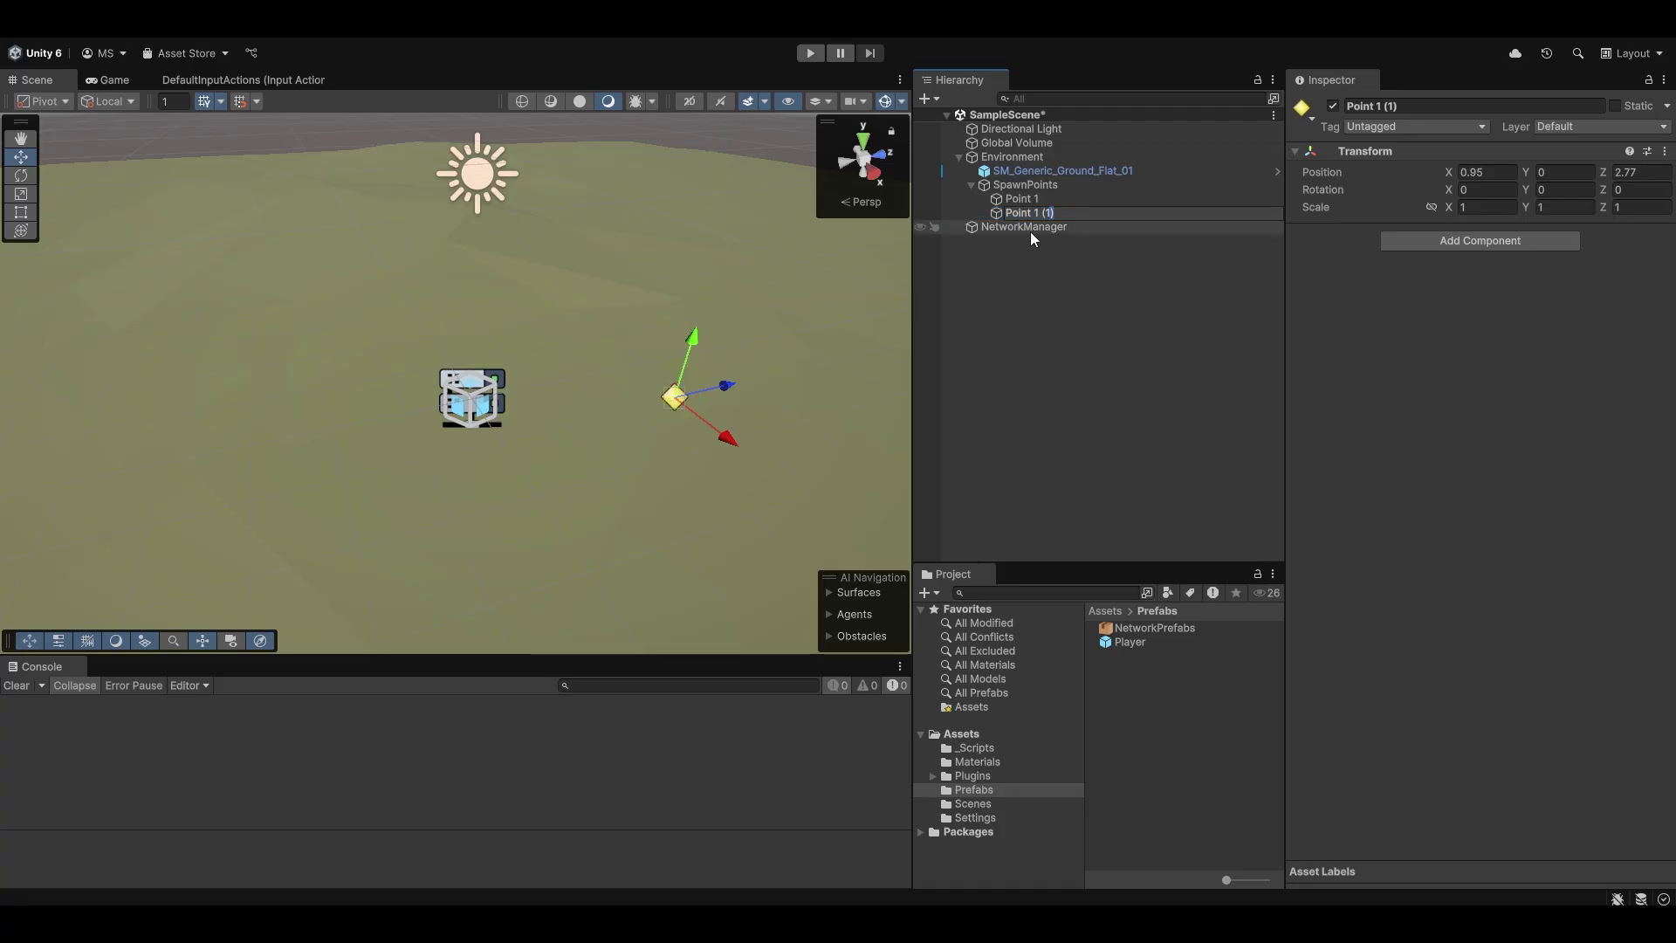
{"action": "key", "text": "BackSpace"}
{"action": "key", "text": "BackSpace"}
{"action": "key", "text": "BackSpace"}
{"action": "type", "text": "2"}
{"action": "key", "text": "Return"}
{"action": "left_click_drag", "start_coordinate": [674, 397], "coordinate": [349, 301]}
{"action": "right_click_drag", "start_coordinate": [533, 295], "coordinate": [661, 237]}
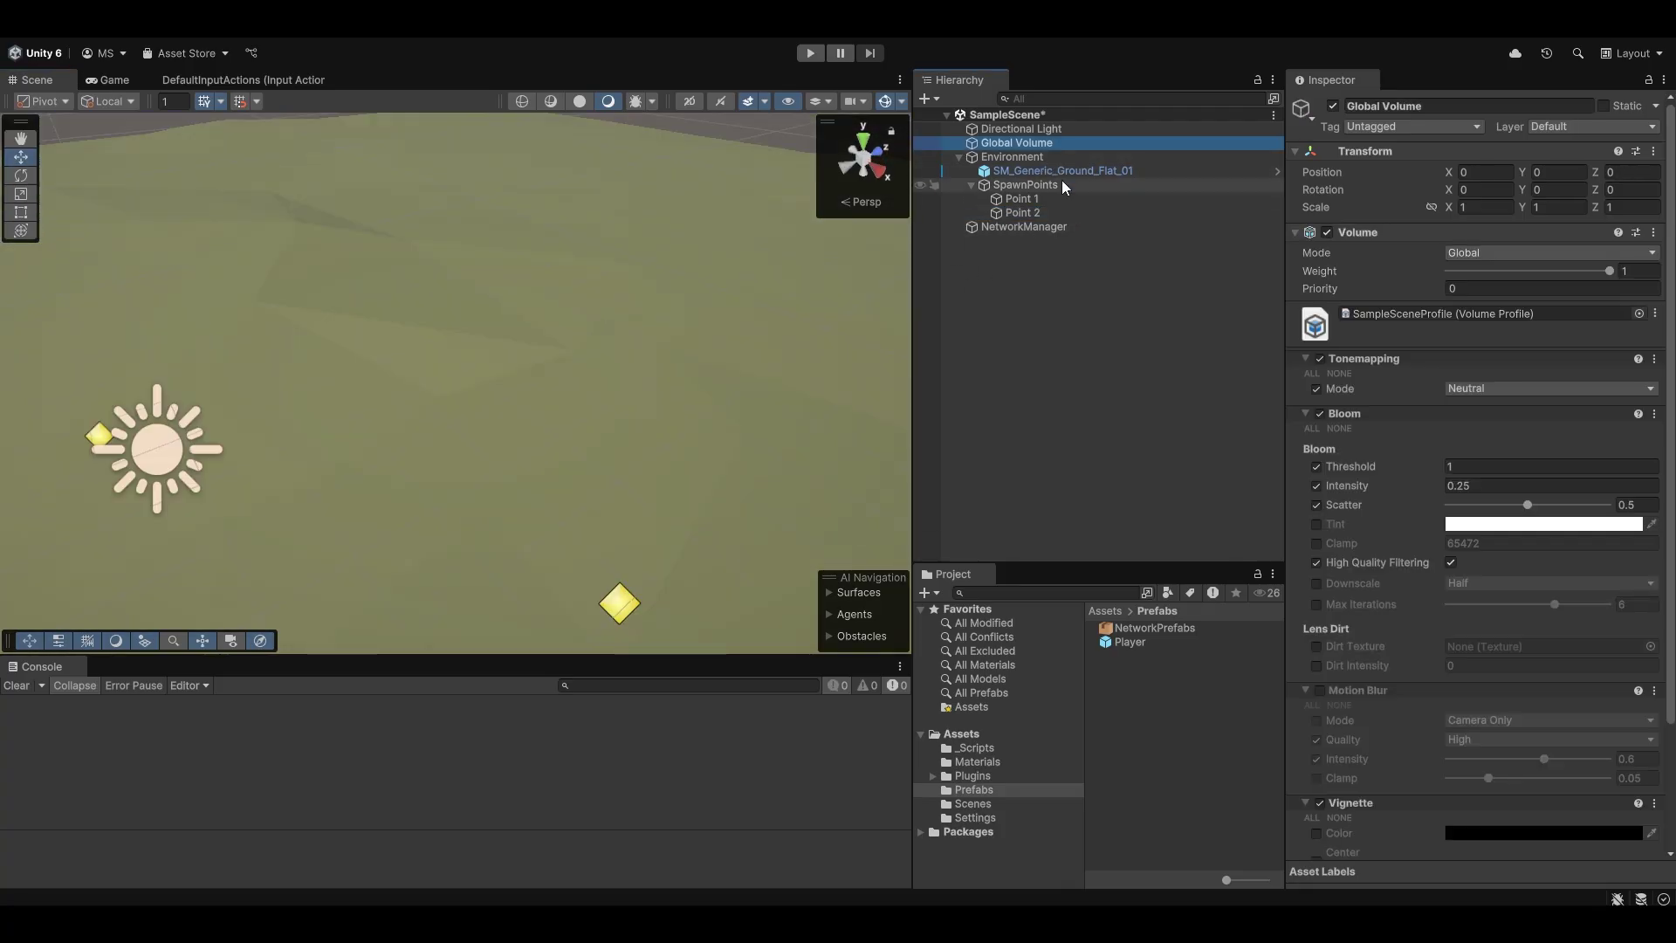
Add Point 1 and Point 2 to the Player Spawner's Spawn Points and collapse Environment in the hierarchy.
{"action": "left_click", "coordinate": [1023, 226]}
{"action": "scroll", "coordinate": [1422, 395], "scroll_direction": "down", "scroll_amount": 3}
{"action": "left_click_drag", "start_coordinate": [1021, 199], "coordinate": [1349, 777]}
{"action": "left_click", "coordinate": [959, 158]}
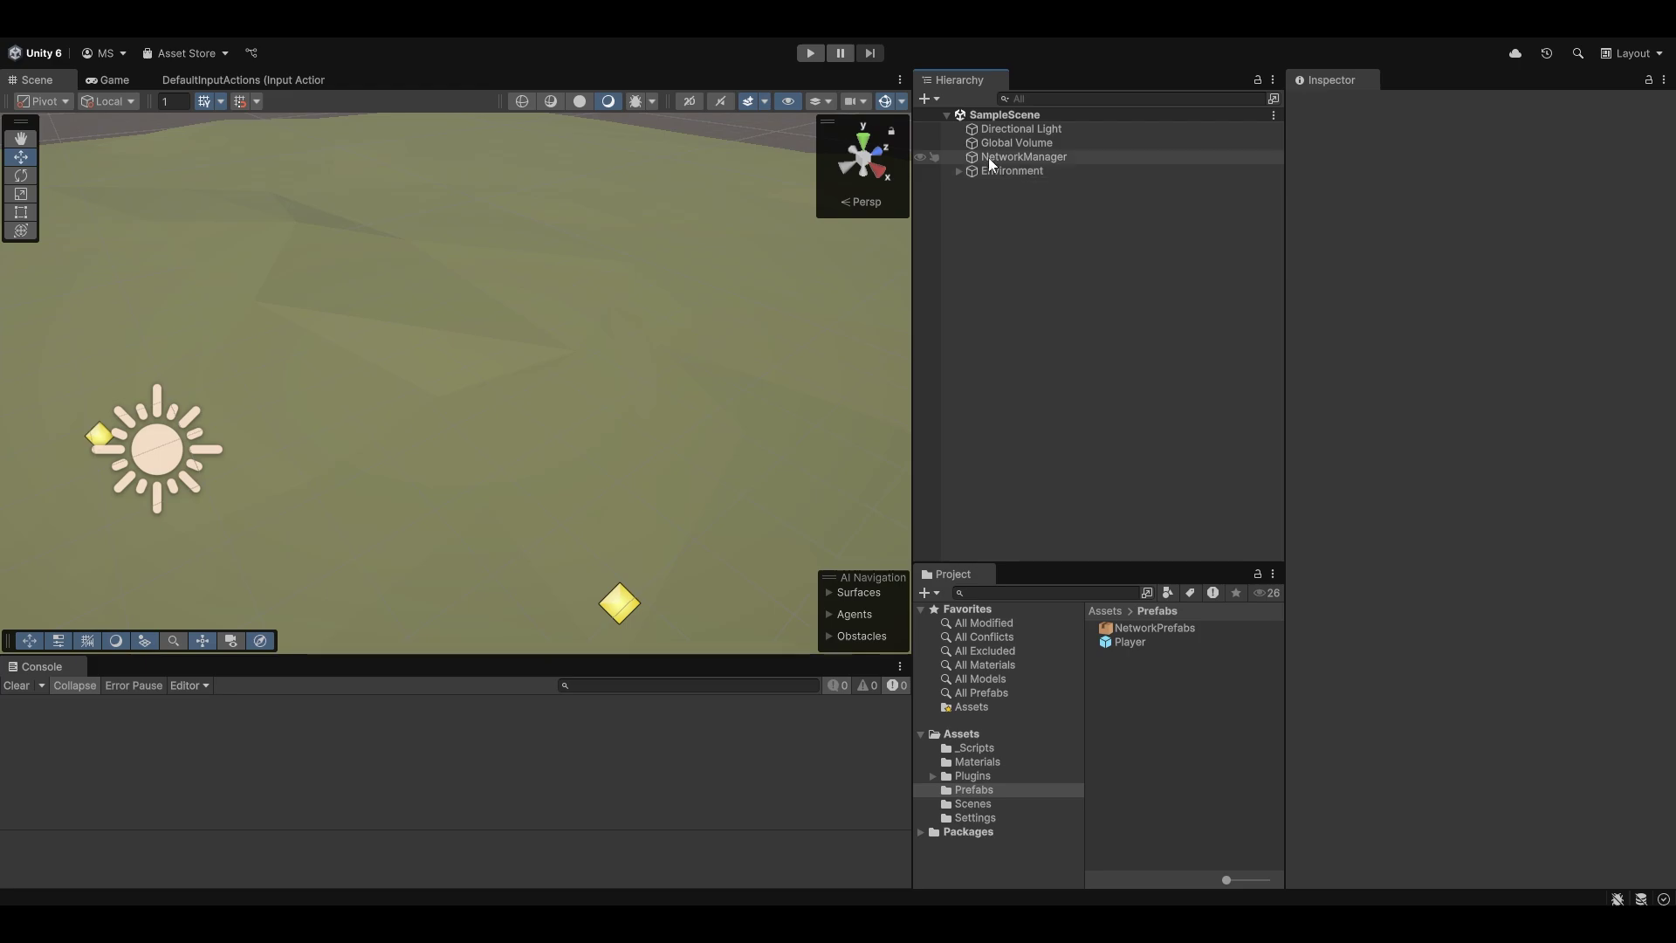
Review the NetworkManager's auto start settings and its Player Spawner configuration.
{"action": "left_click", "coordinate": [990, 159]}
{"action": "scroll", "coordinate": [1390, 600], "scroll_direction": "down", "scroll_amount": 5}
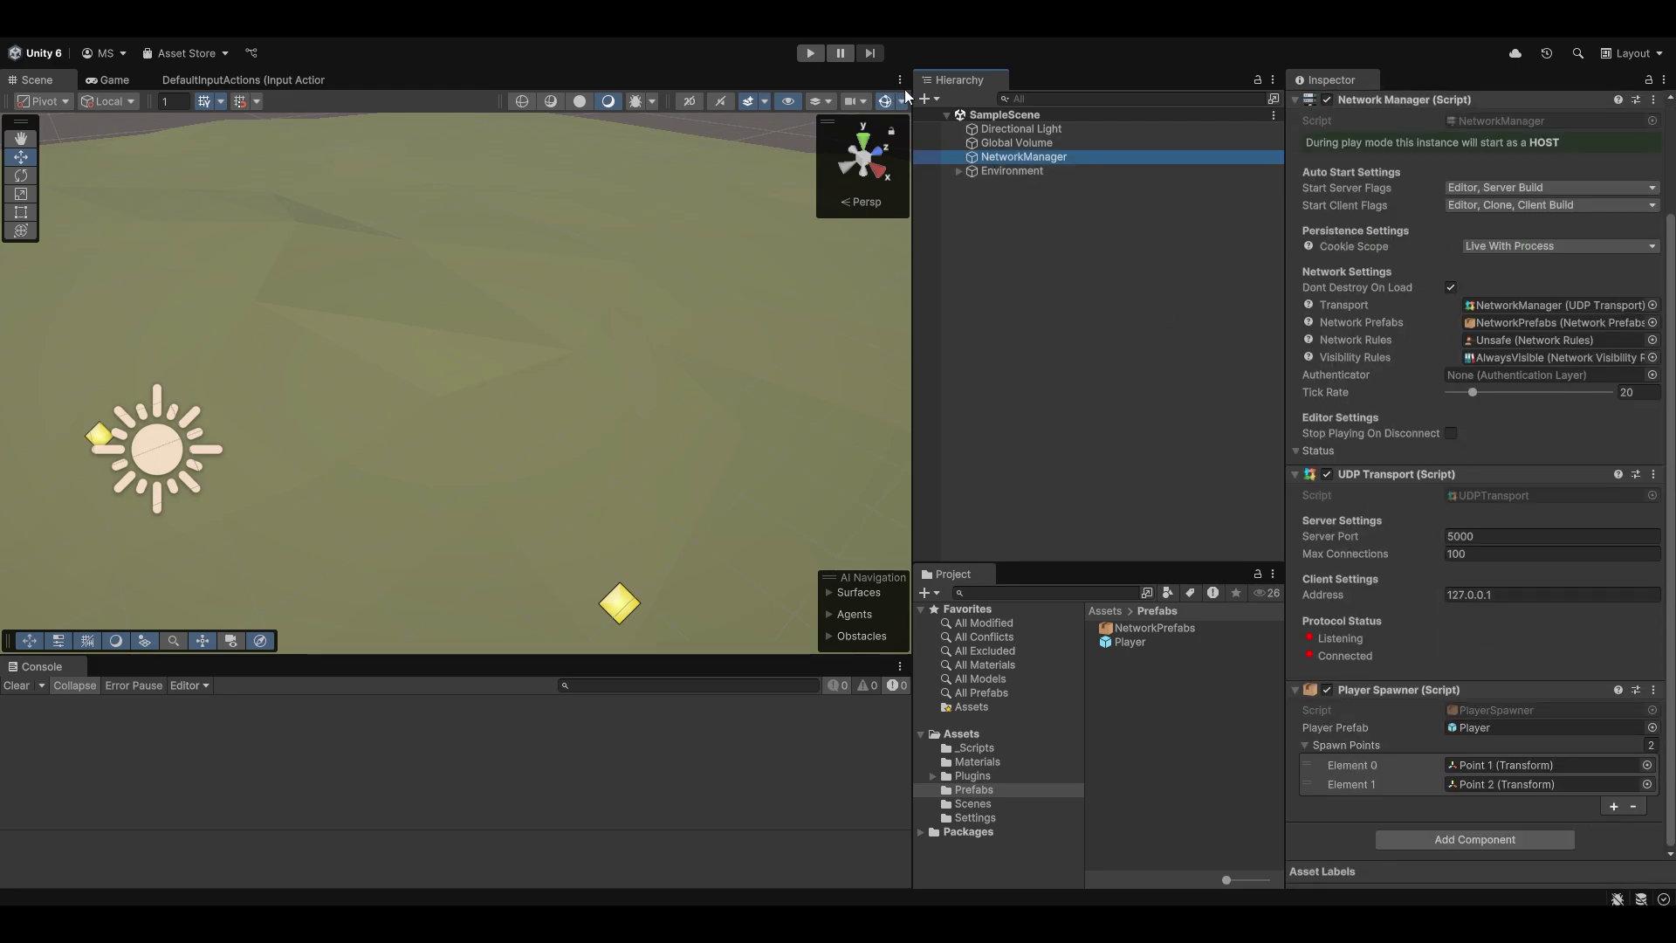
{"action": "left_click", "coordinate": [811, 53]}
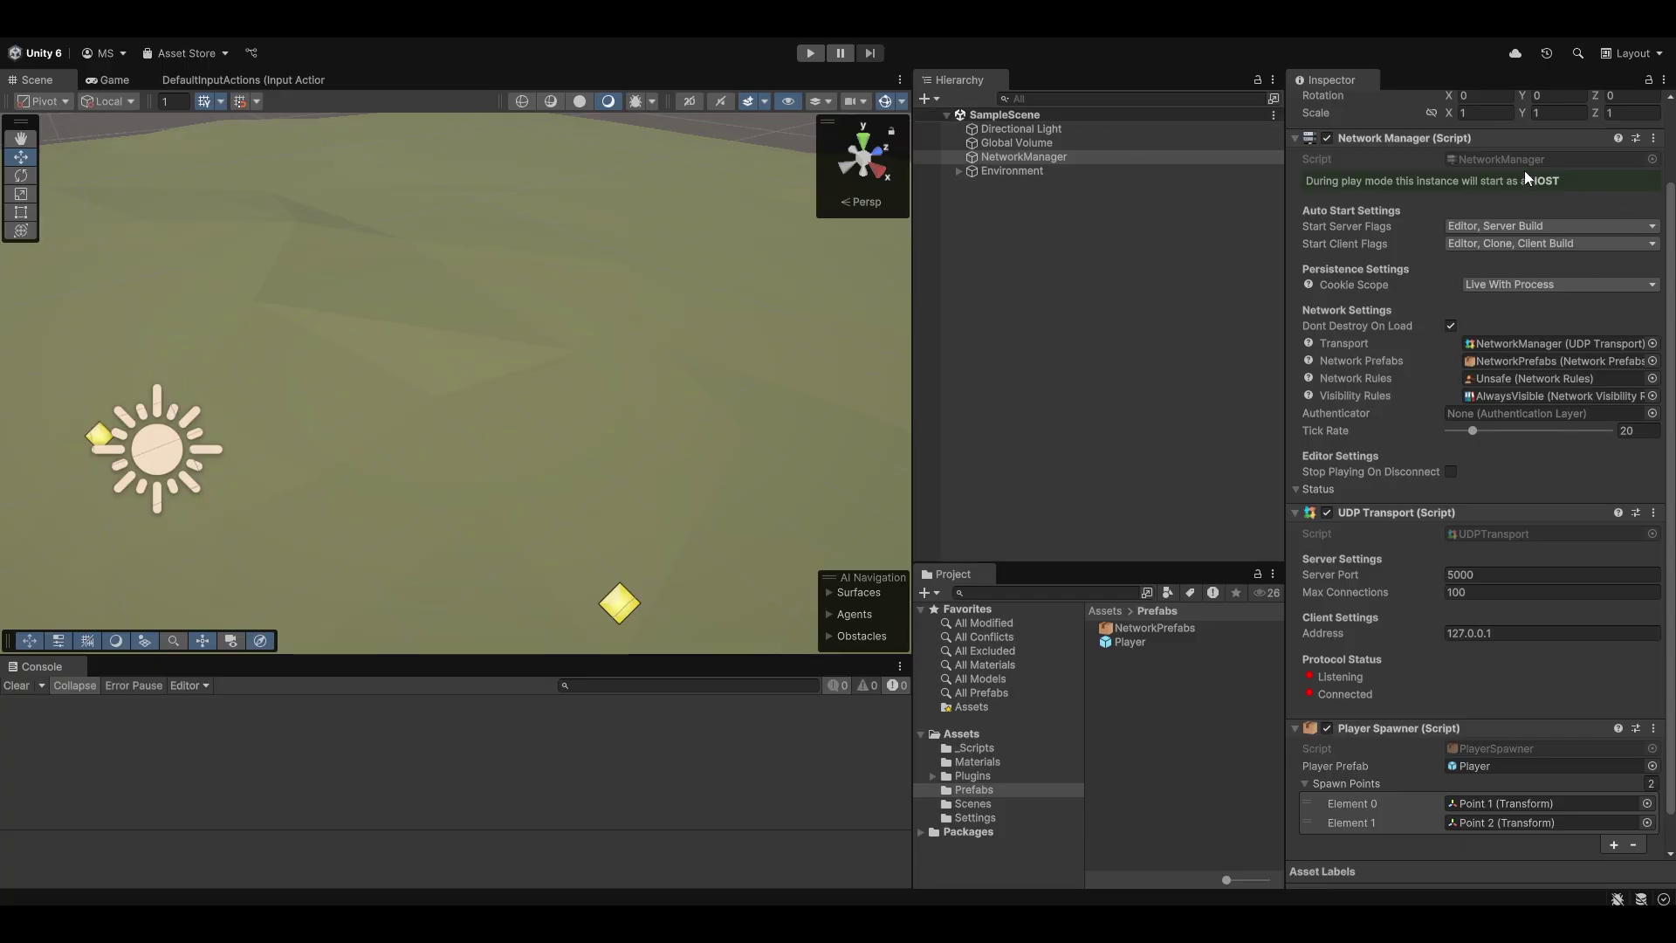
{"action": "left_click", "coordinate": [1173, 300]}
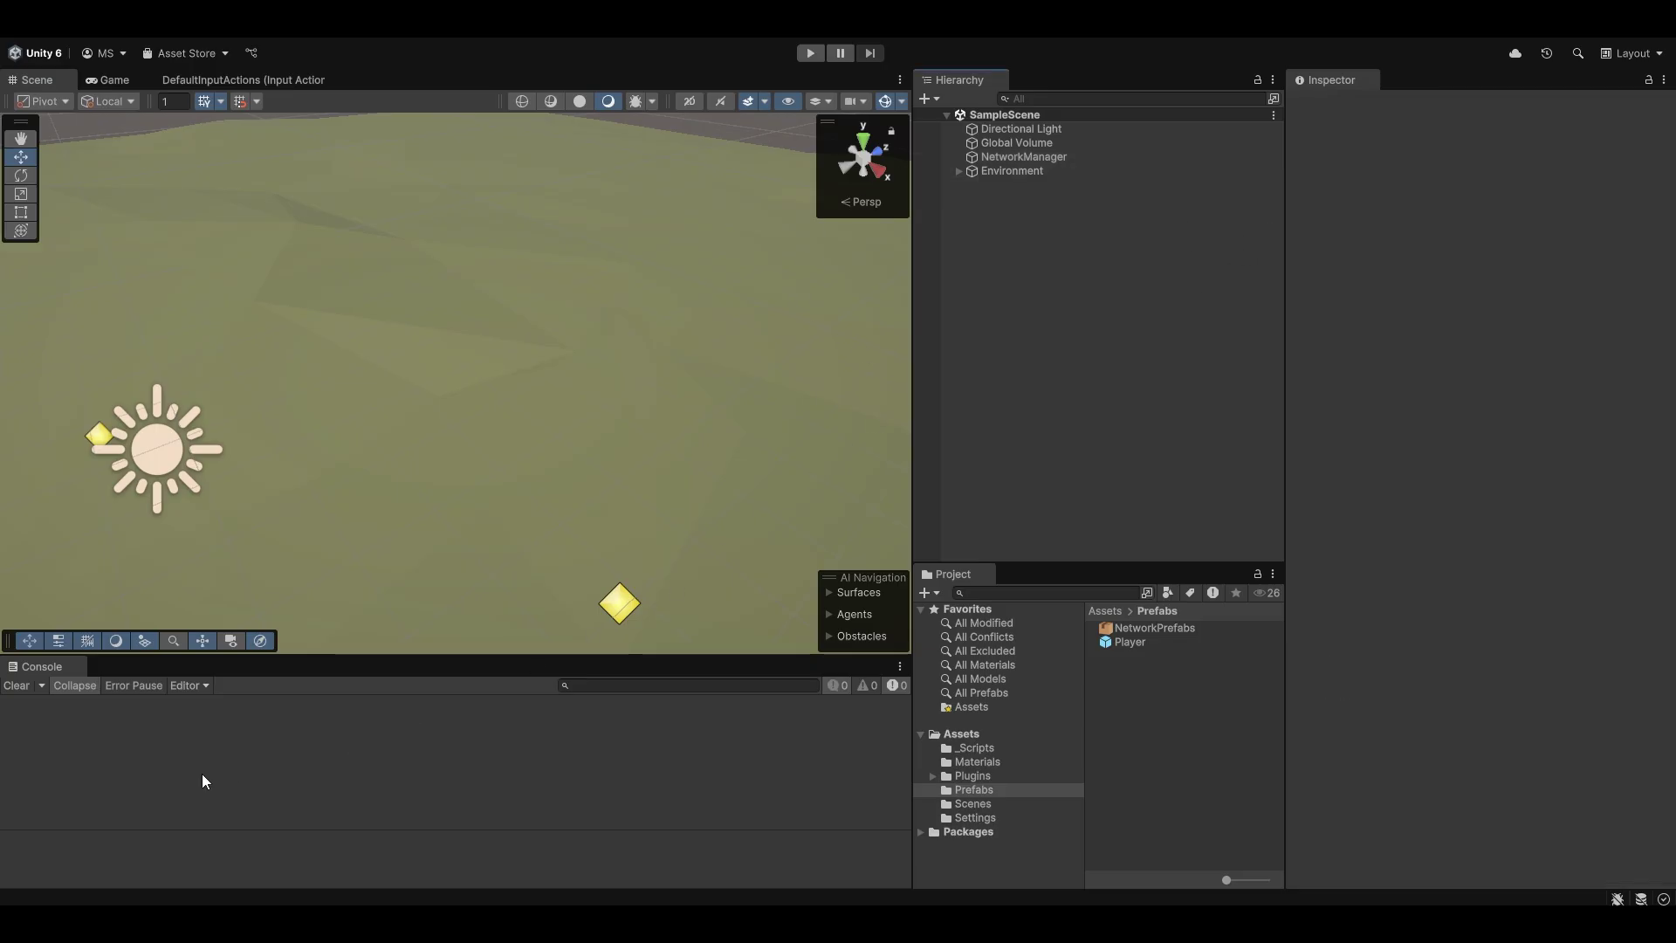
Switch to Firefox, search for parrelsync in a new tab, and open the VeriorPies/ParrelSync GitHub repository.
{"action": "left_click", "coordinate": [659, 860]}
{"action": "key", "text": "ctrl+t"}
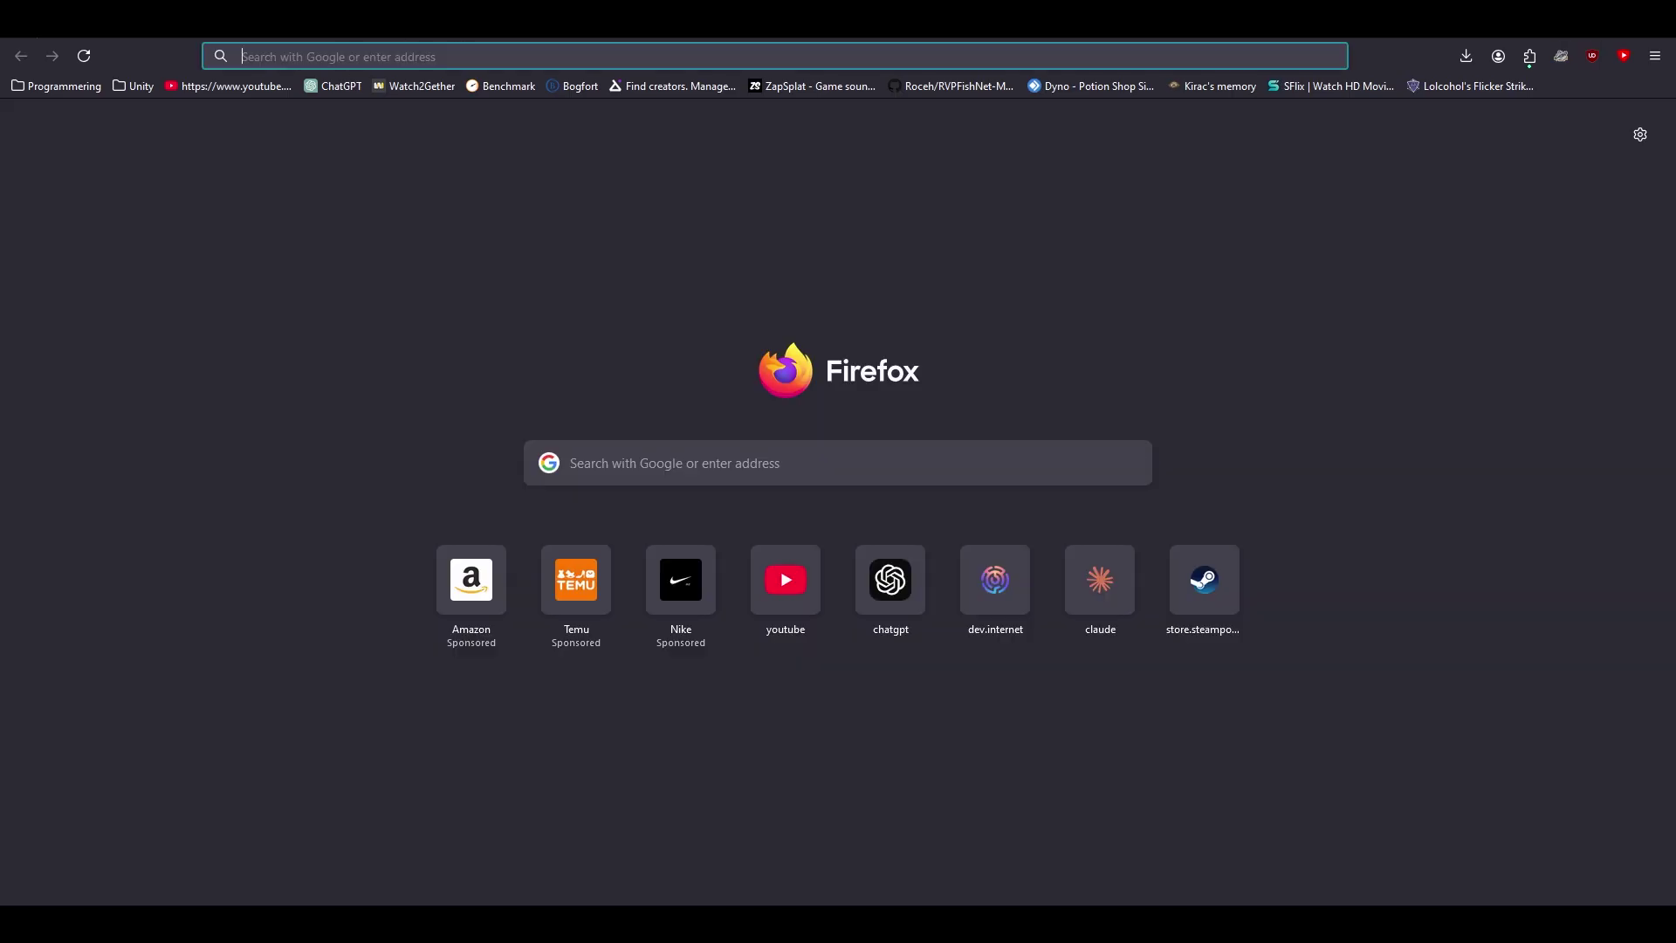
{"action": "type", "text": "parrelsync"}
{"action": "key", "text": "Return"}
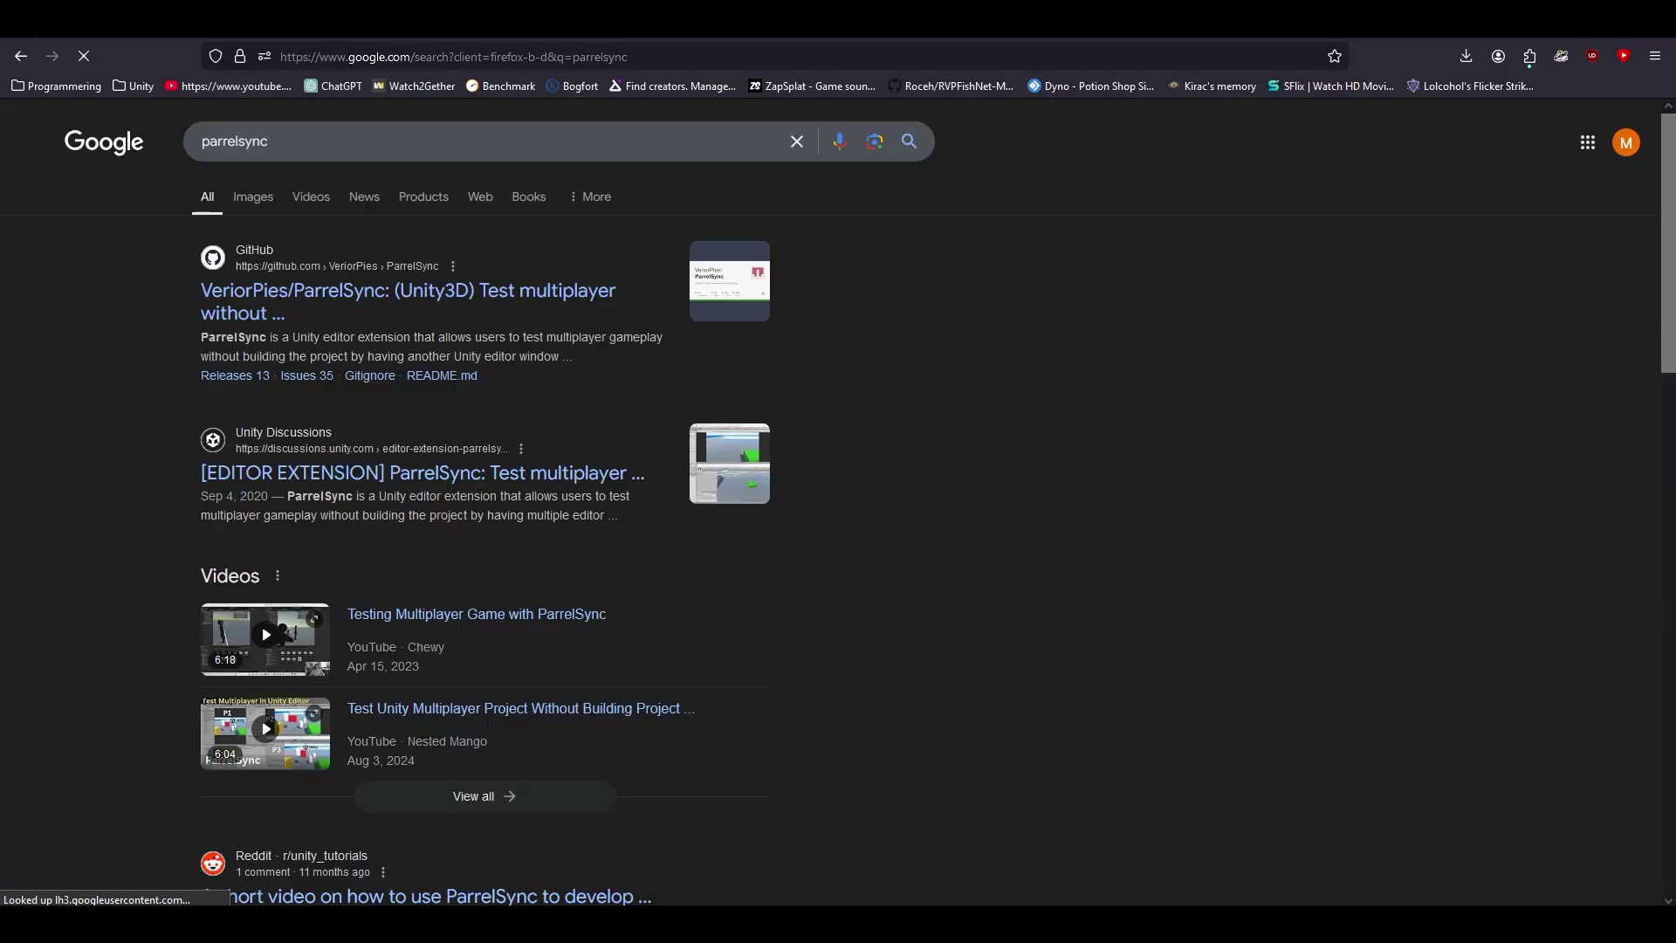
{"action": "left_click", "coordinate": [325, 289]}
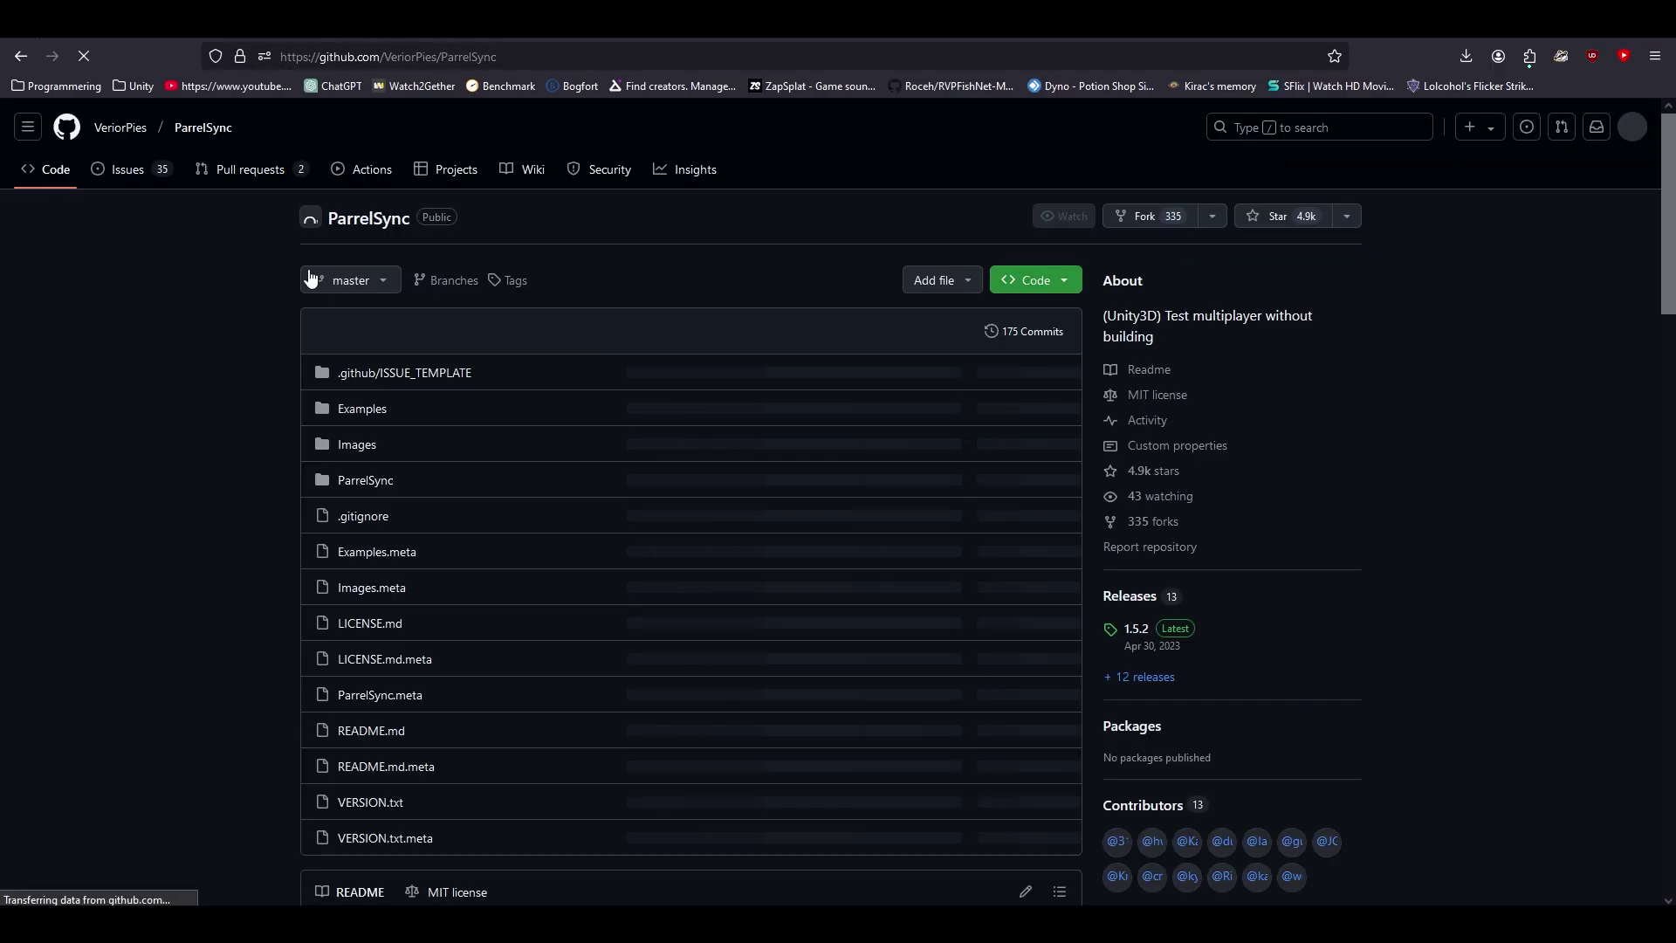
Download ParrelSync-1.5.2.unitypackage from the latest release and import all its contents into the Unity project.
{"action": "scroll", "coordinate": [321, 395], "scroll_direction": "down", "scroll_amount": 5}
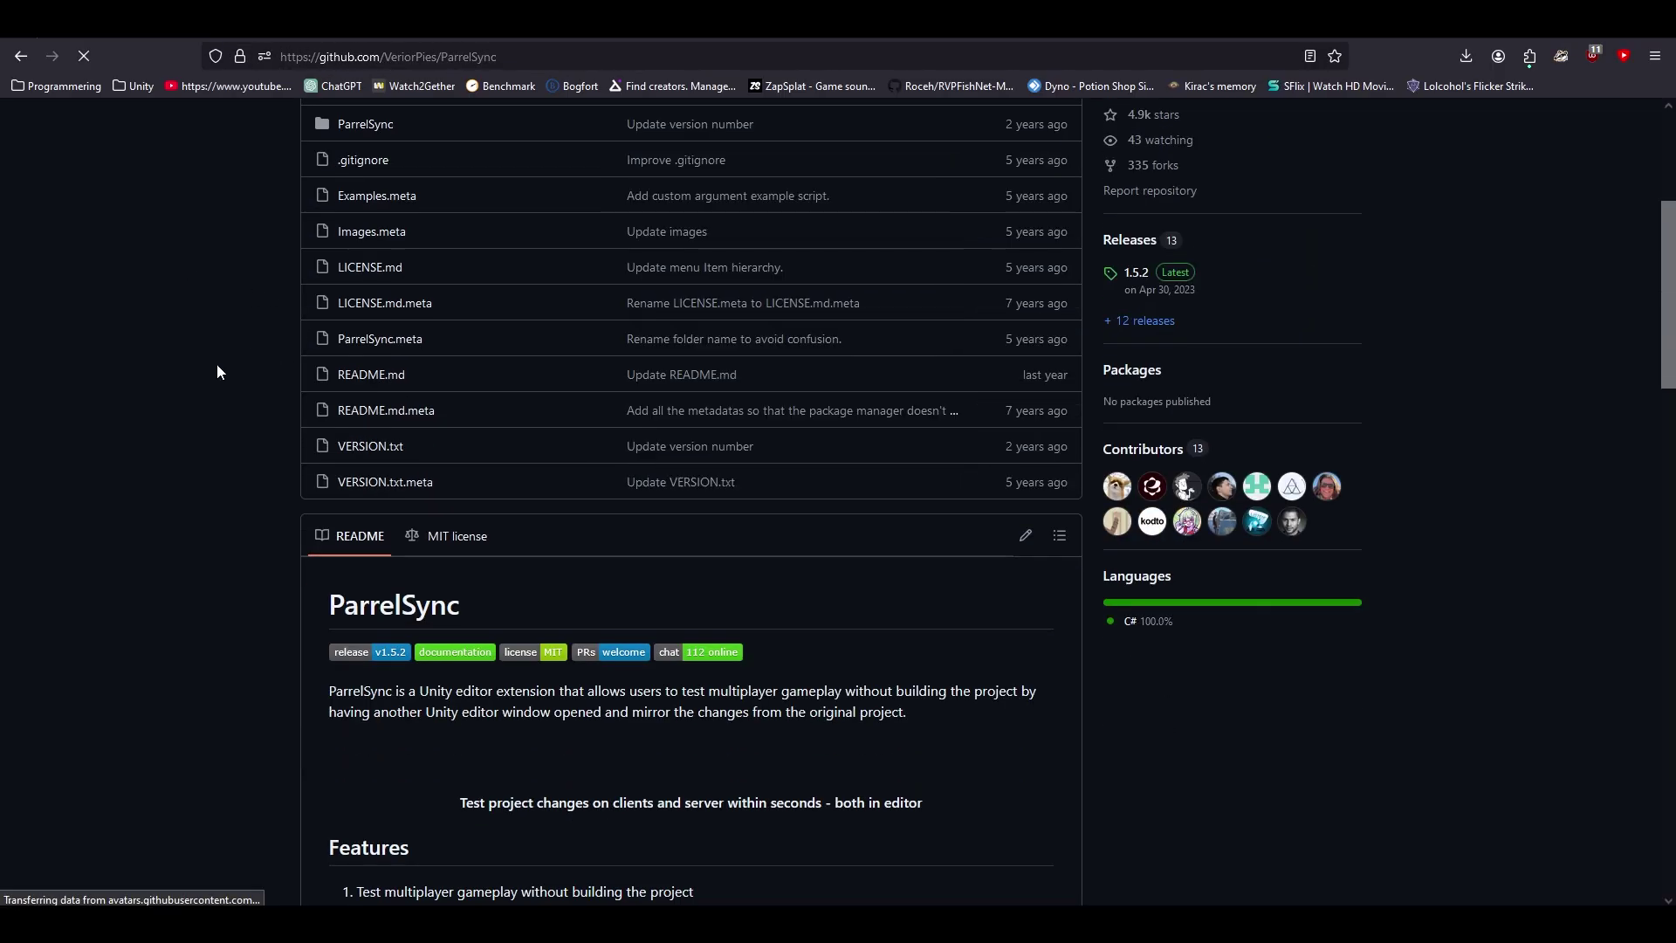
{"action": "left_click", "coordinate": [1136, 273]}
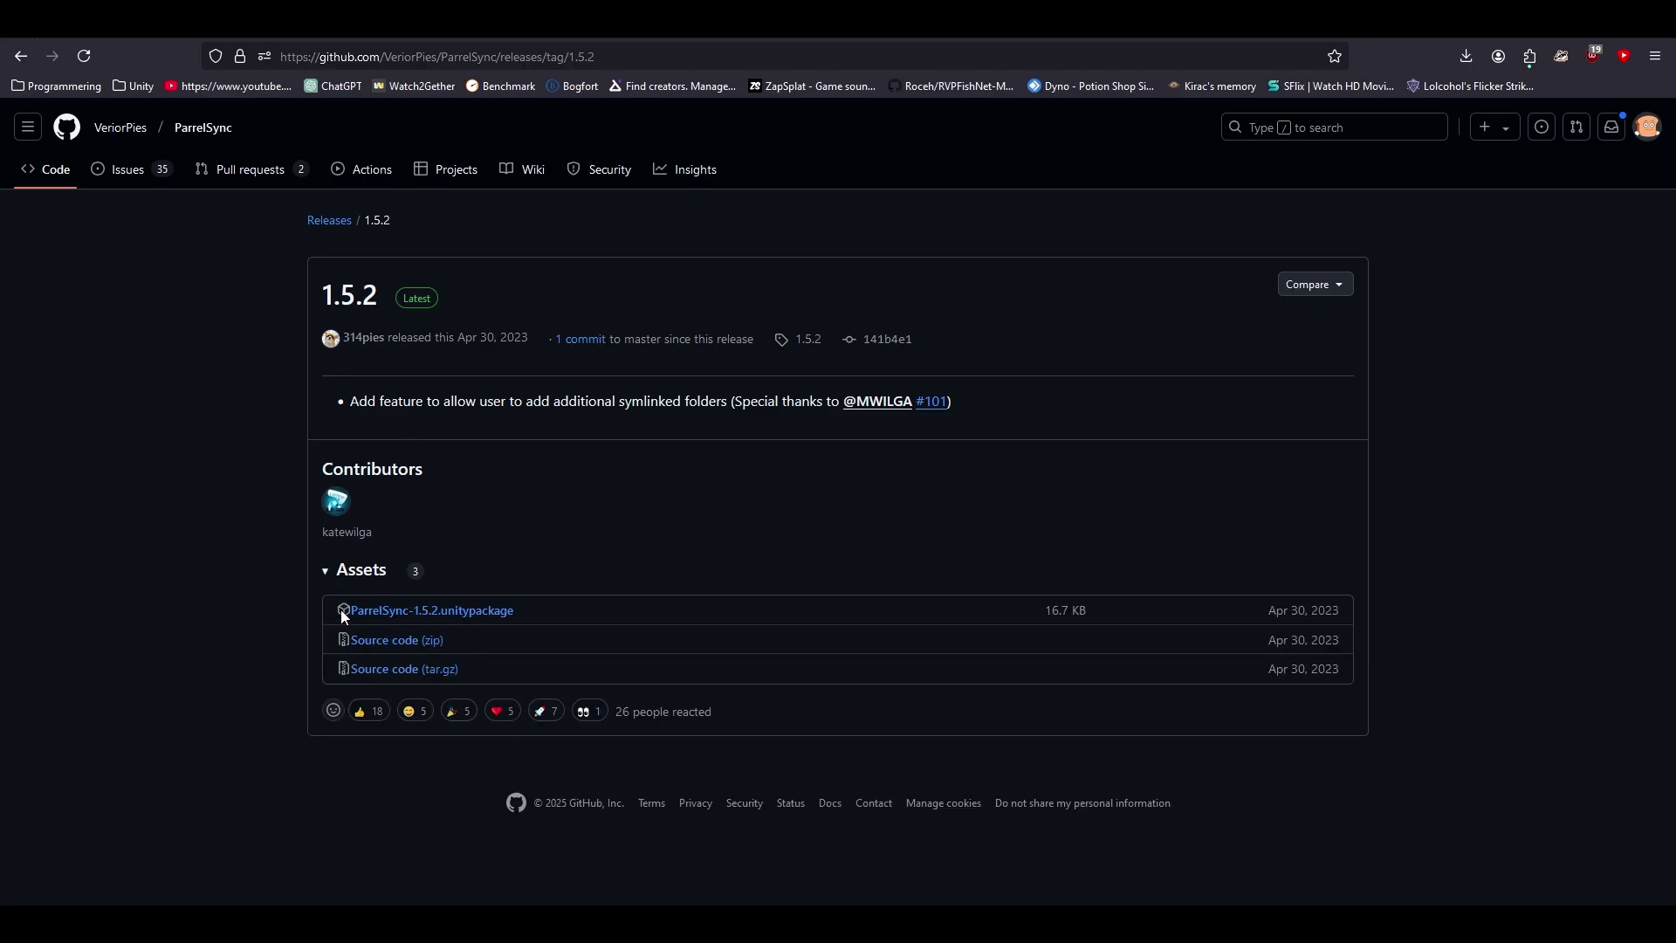
{"action": "left_click", "coordinate": [436, 618]}
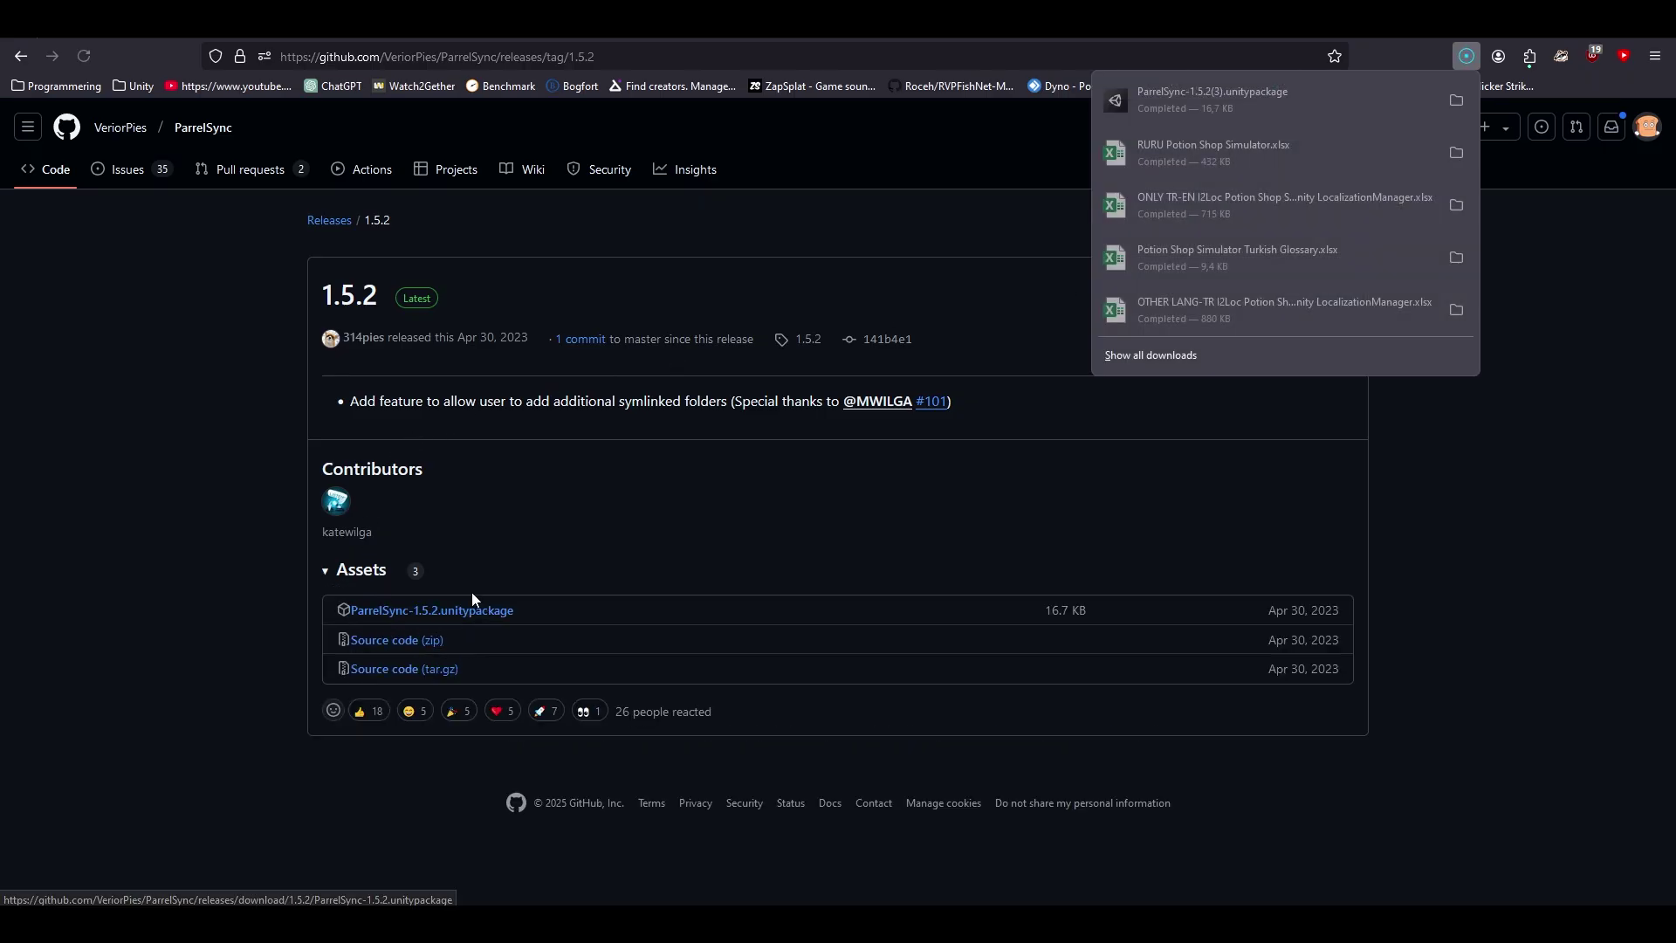
{"action": "left_click", "coordinate": [1151, 109]}
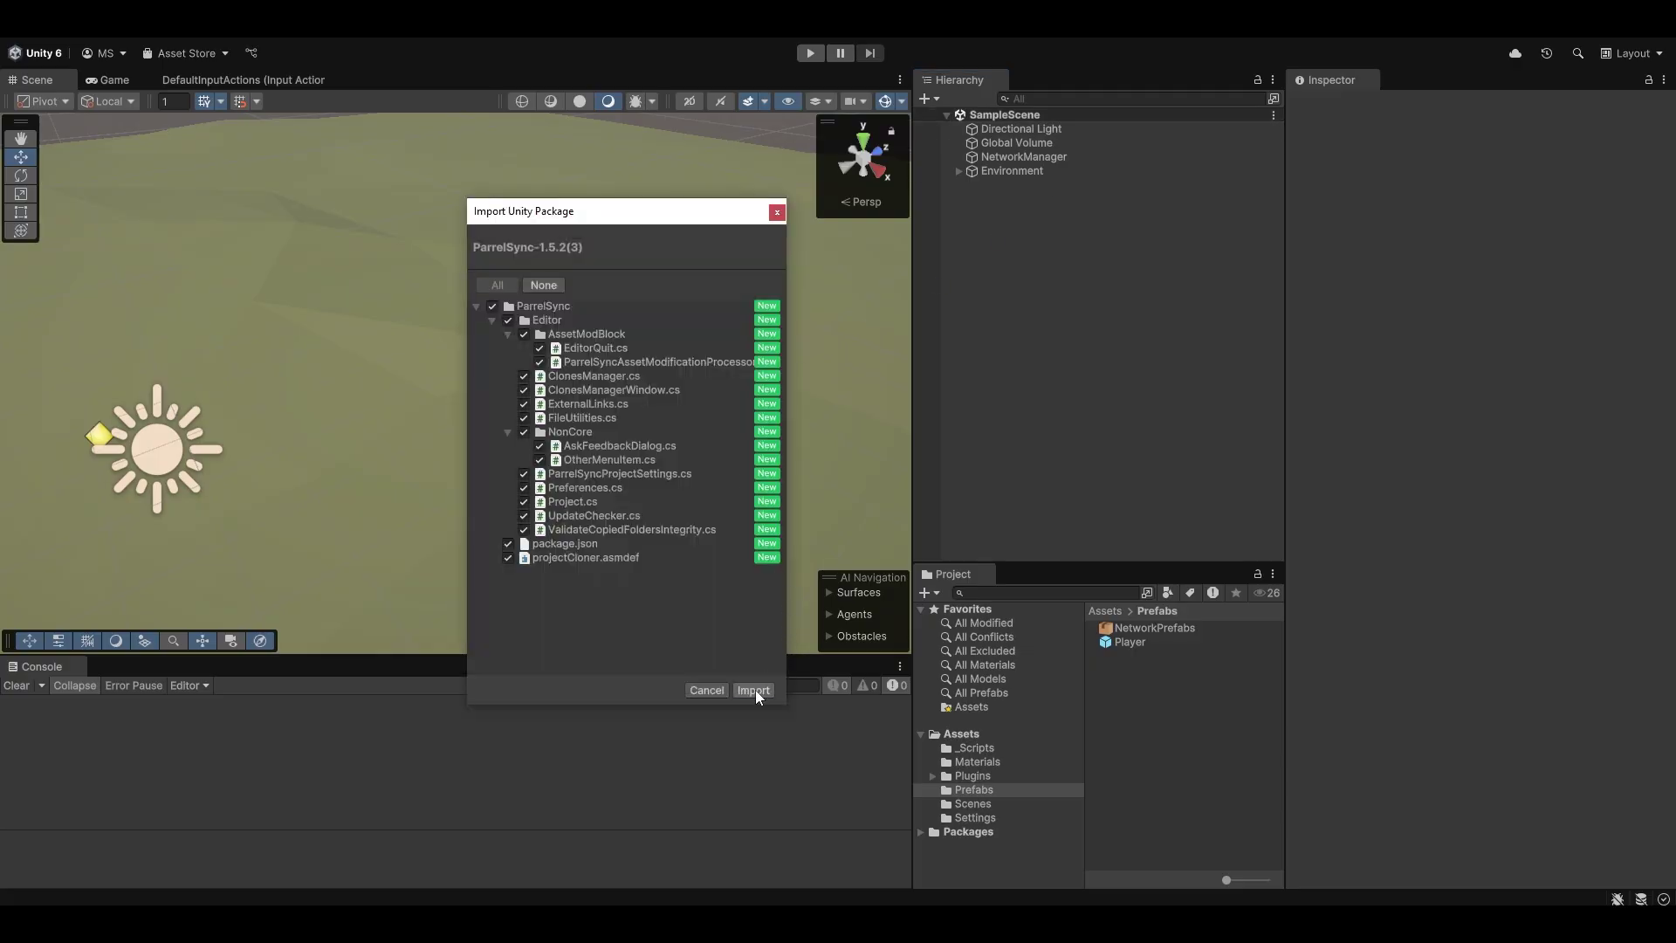
{"action": "left_click", "coordinate": [752, 690]}
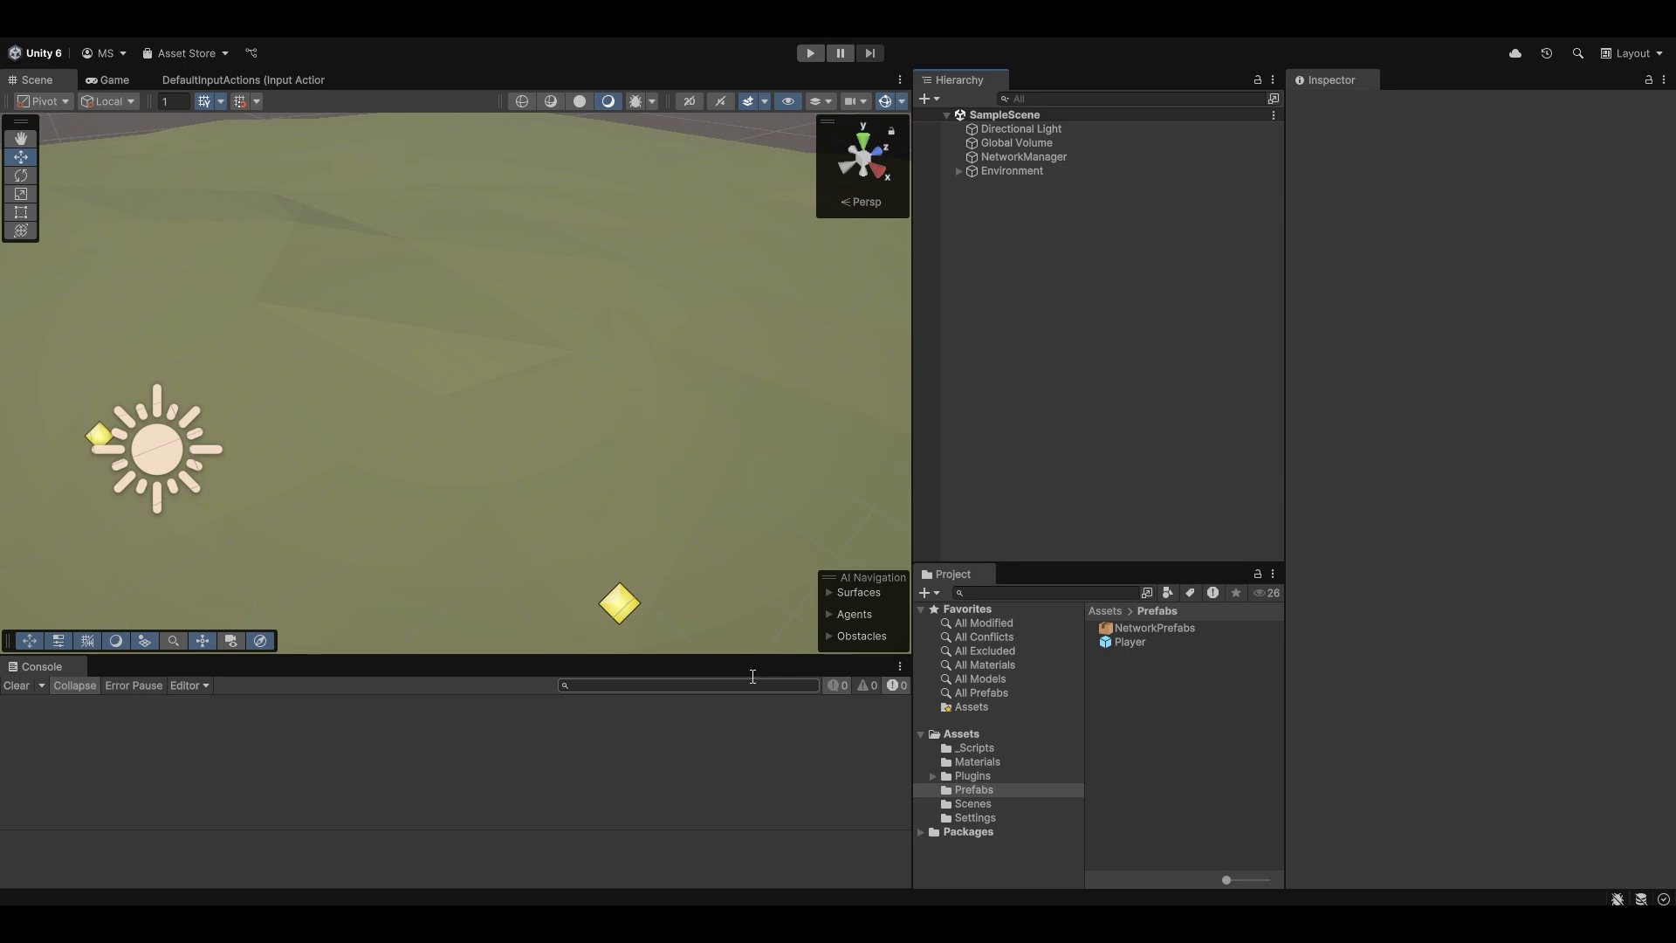
Move the ParrelSync folder into Assets/Plugins and show that folder's contents.
{"action": "left_click_drag", "start_coordinate": [982, 780], "coordinate": [965, 791]}
{"action": "left_click", "coordinate": [993, 776]}
{"action": "left_click", "coordinate": [1159, 727]}
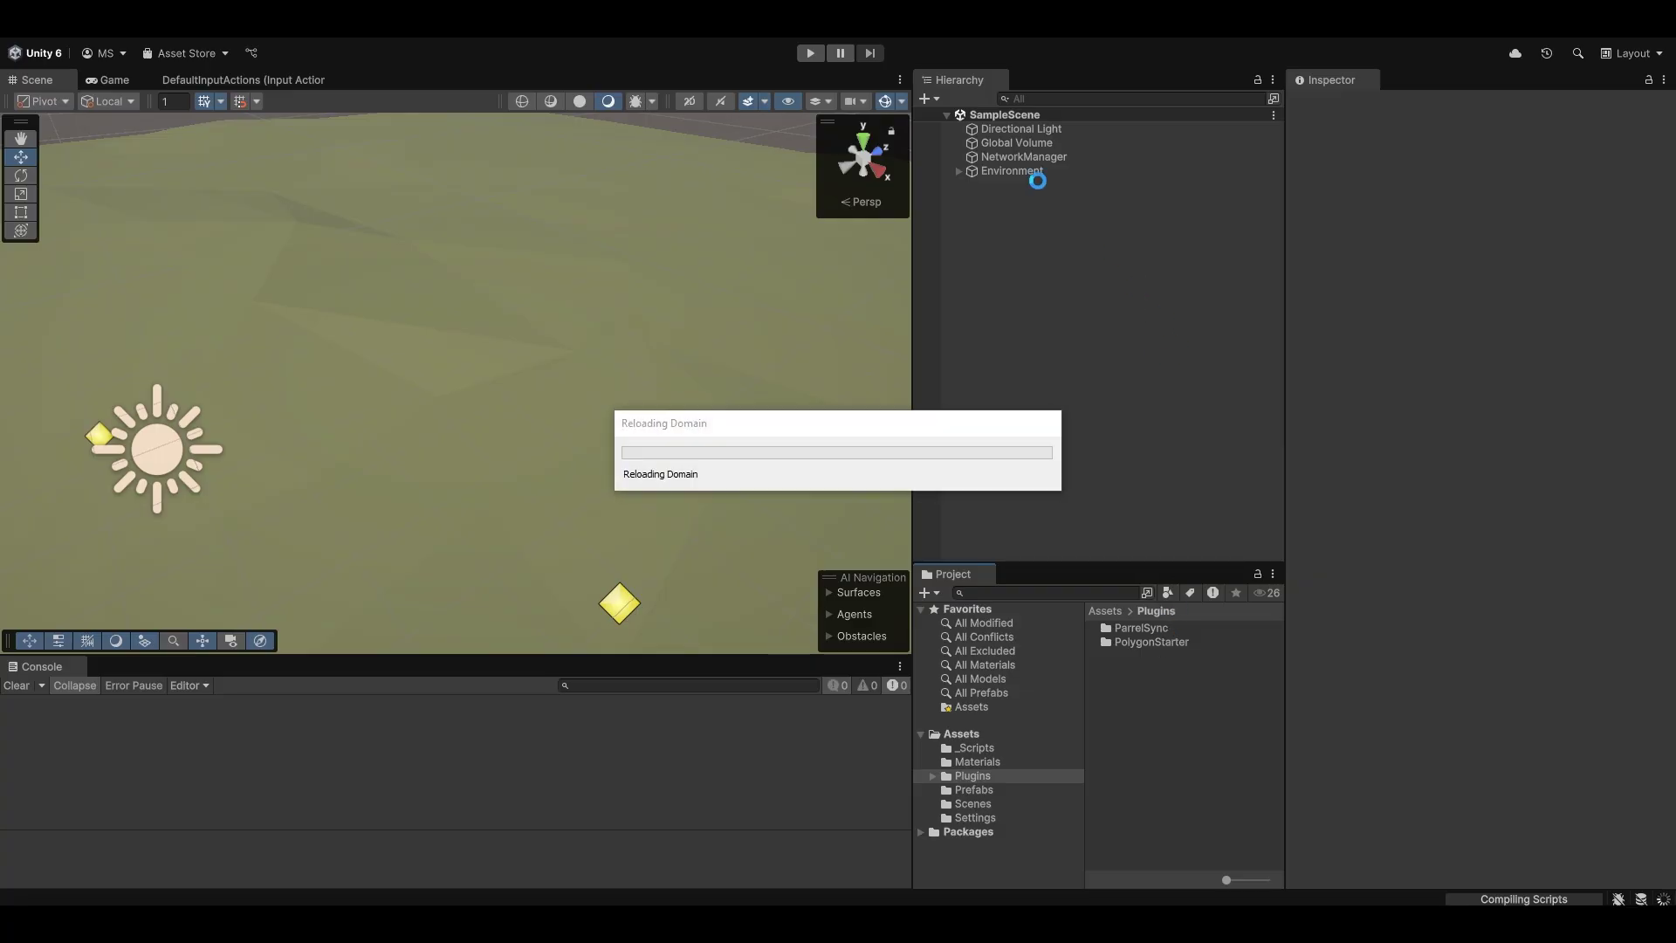
Create a project clone in ParrelSync's Clones Manager, docked beside the Inspector, and open the clone in a new editor.
{"action": "left_click", "coordinate": [384, 26]}
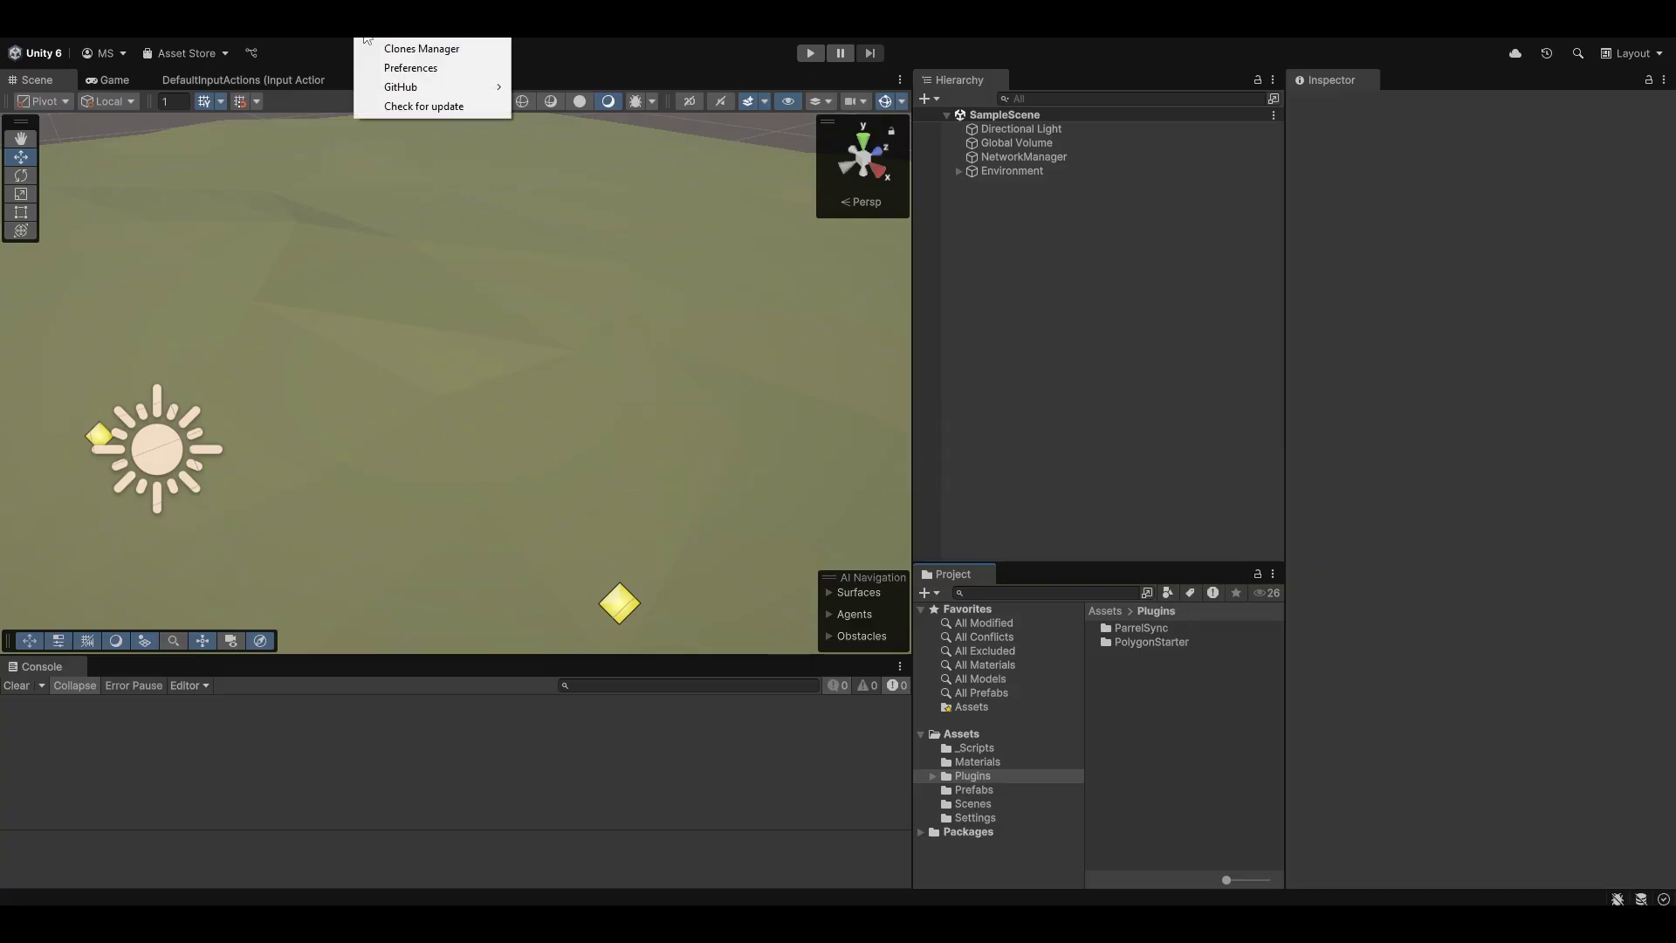
{"action": "left_click", "coordinate": [390, 49]}
{"action": "left_click_drag", "start_coordinate": [969, 157], "coordinate": [1402, 77]}
{"action": "left_click", "coordinate": [1440, 134]}
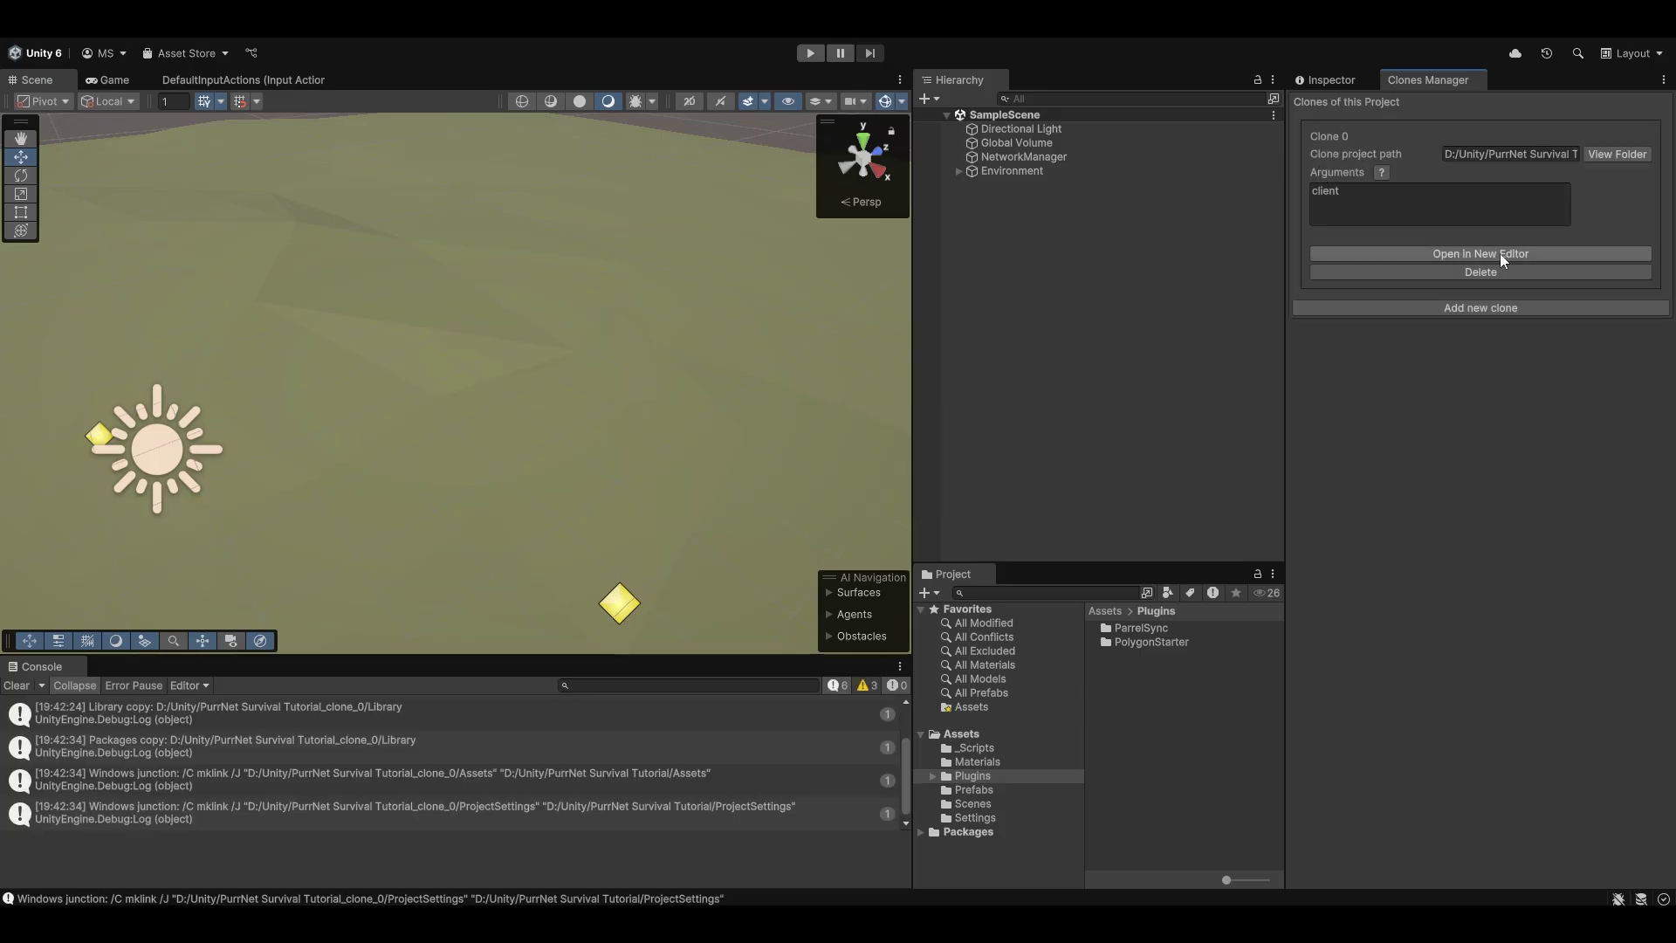
{"action": "left_click", "coordinate": [1499, 253]}
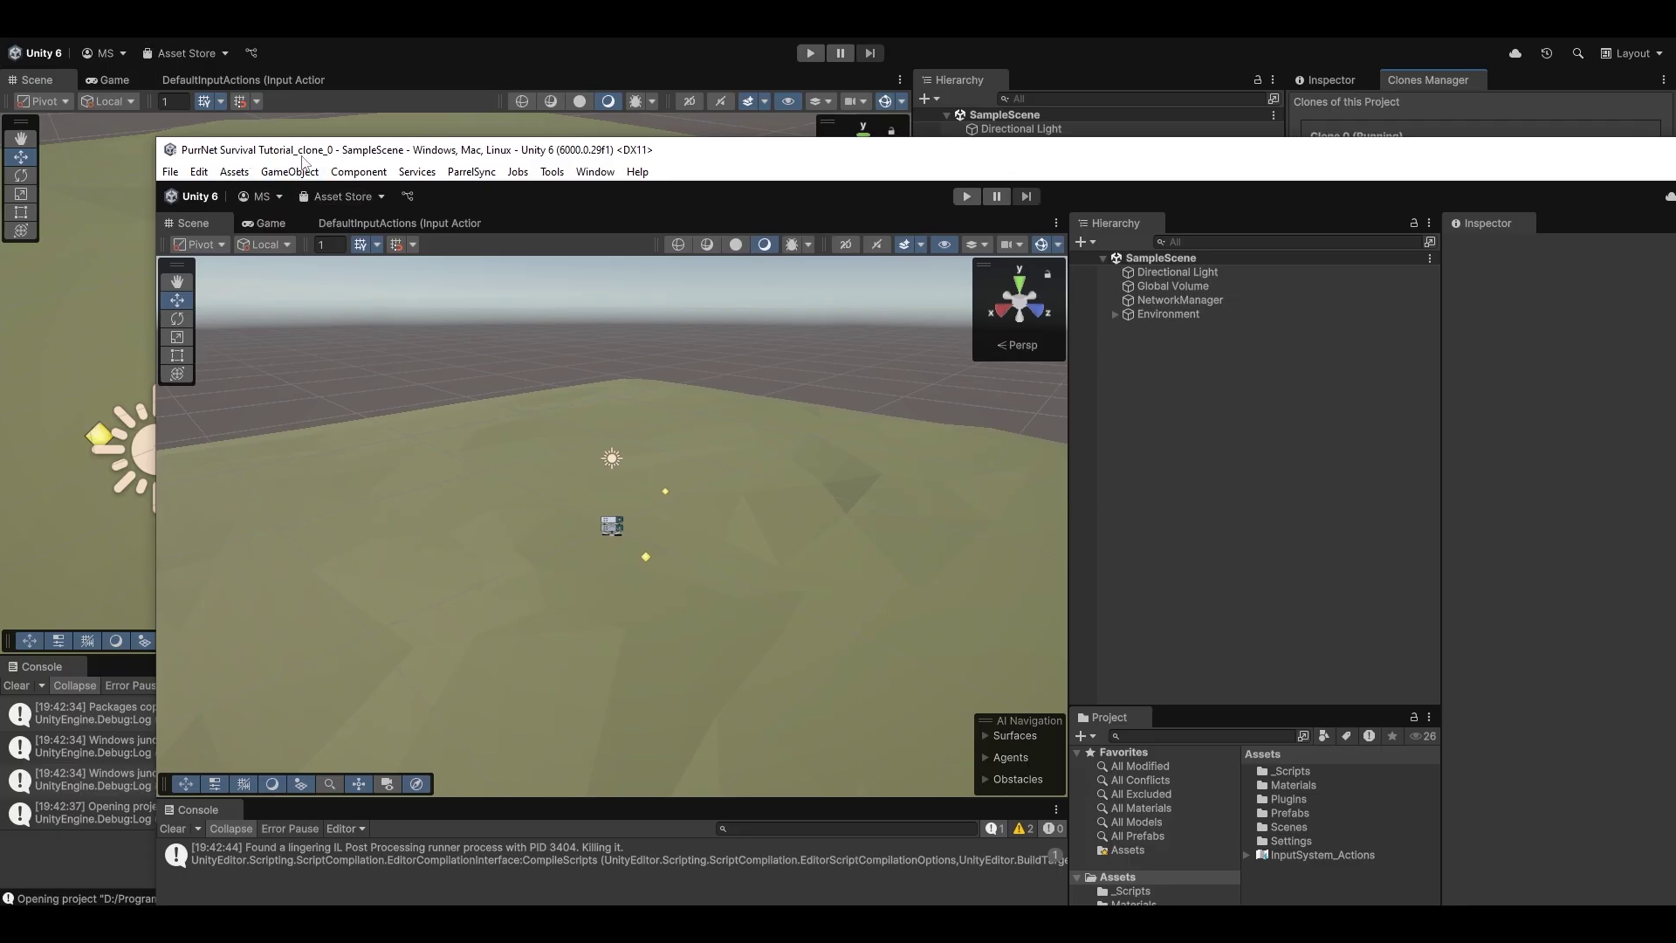
Compare the NetworkManager's play-mode role in the clone editor with the one in the original project.
{"action": "left_click_drag", "start_coordinate": [328, 161], "coordinate": [242, 96]}
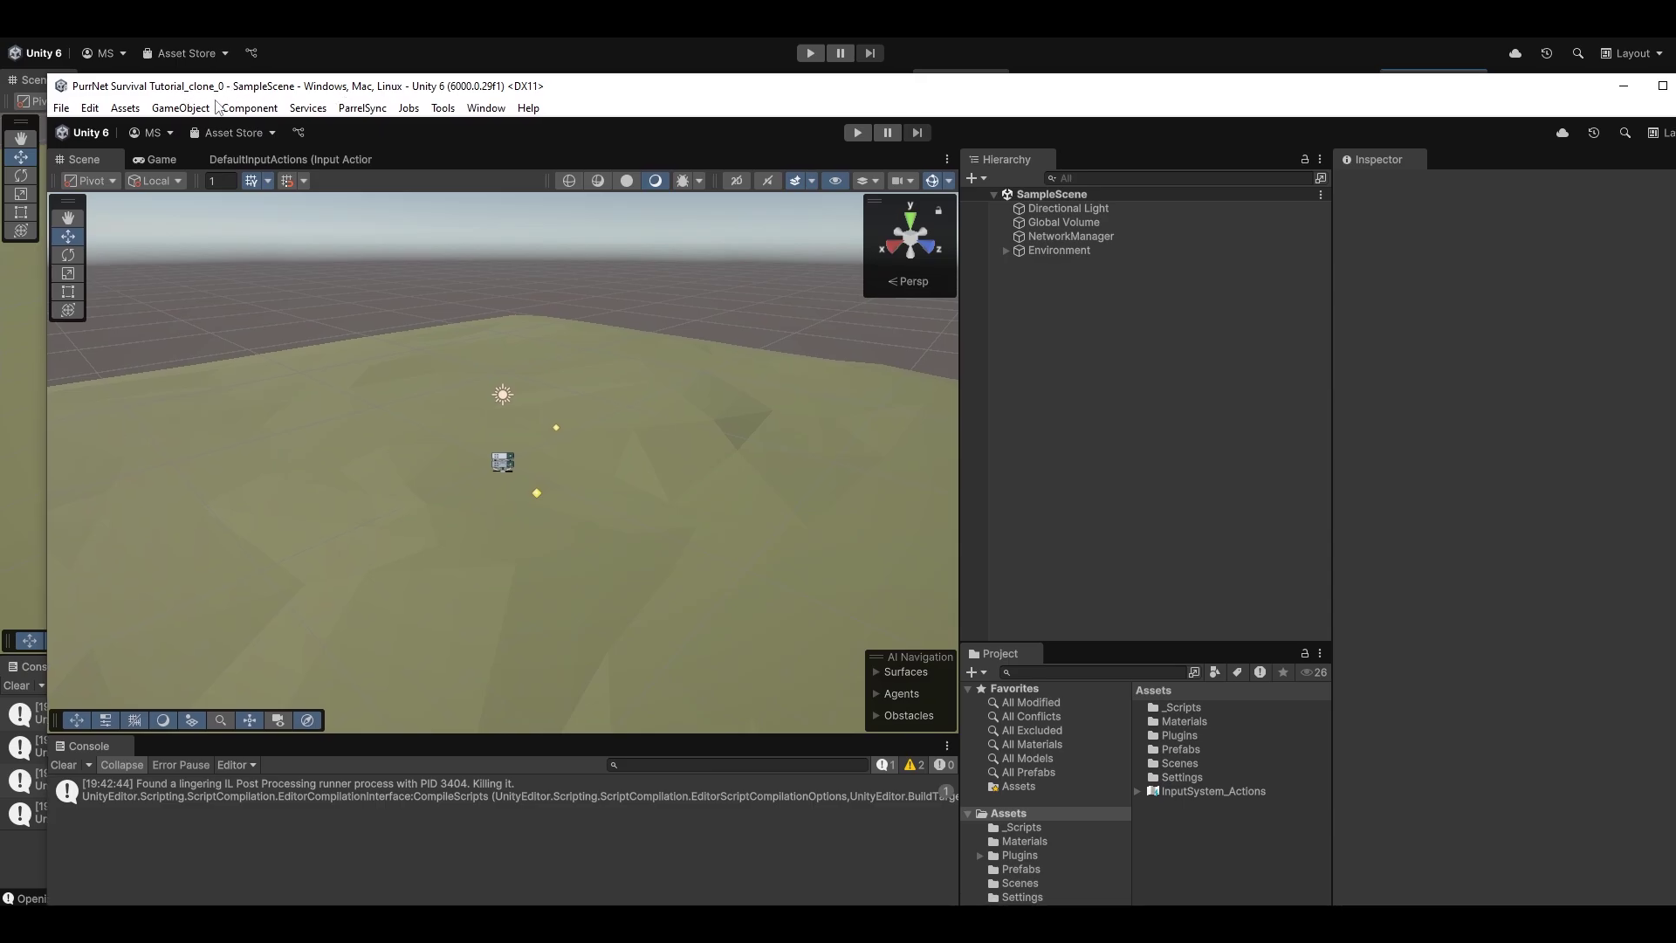
{"action": "left_click", "coordinate": [1082, 235]}
{"action": "left_click_drag", "start_coordinate": [1180, 92], "coordinate": [1120, 59]}
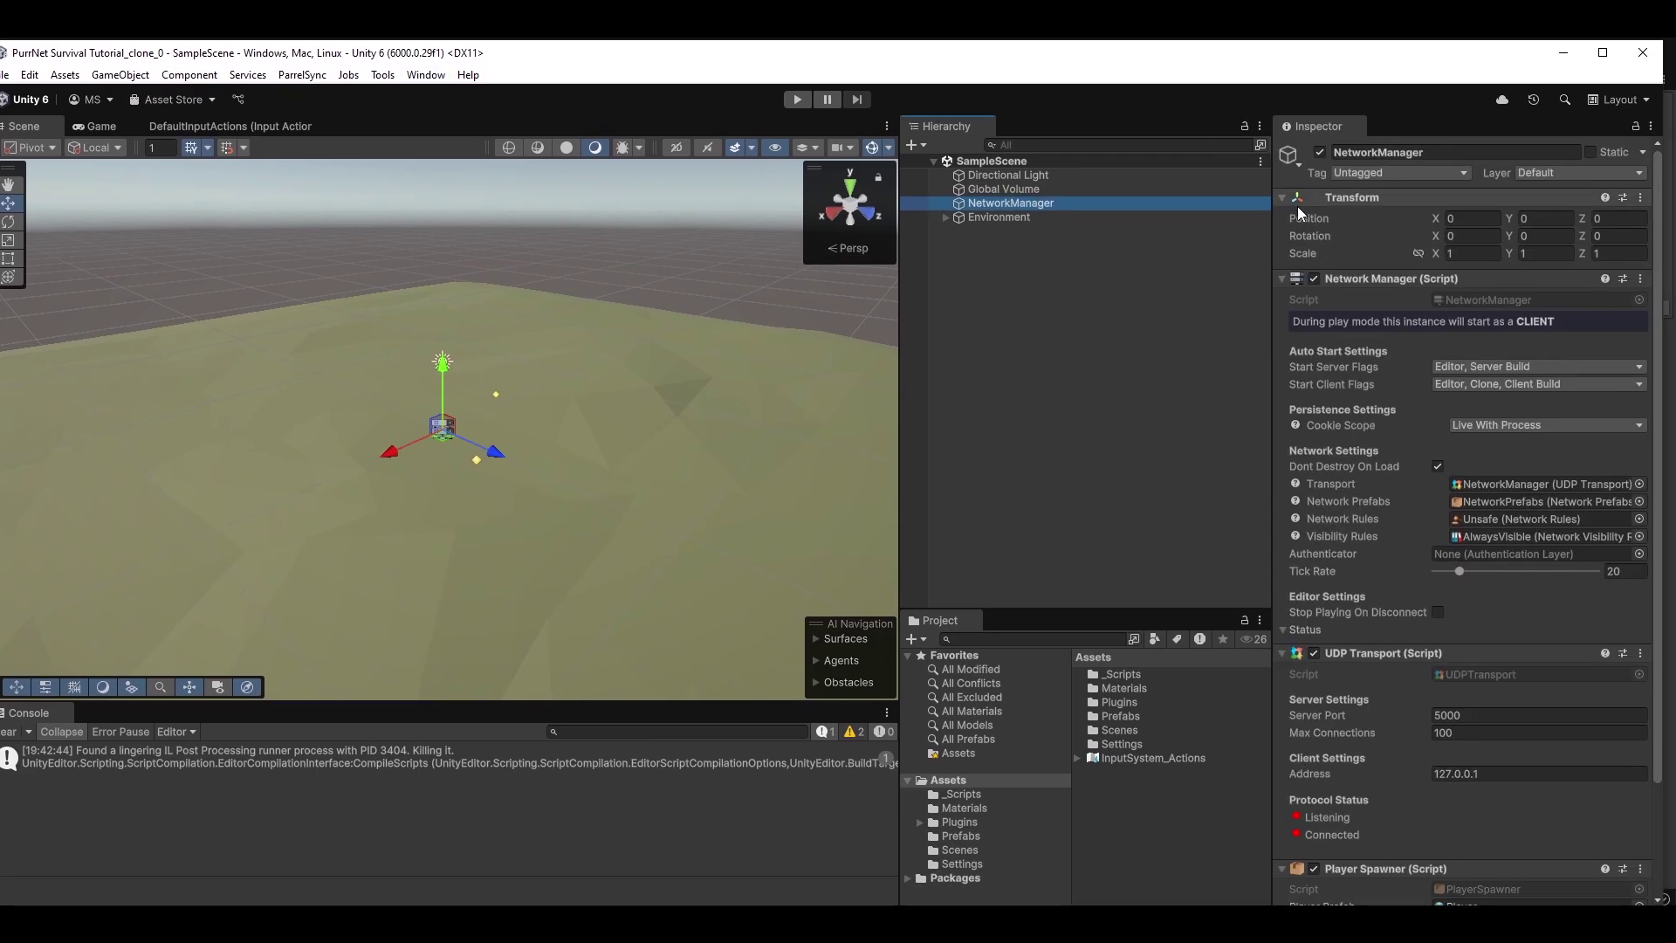
{"action": "left_click", "coordinate": [1423, 28]}
{"action": "left_click", "coordinate": [1135, 156]}
{"action": "left_click", "coordinate": [1329, 83]}
{"action": "key", "text": "alt+Tab"}
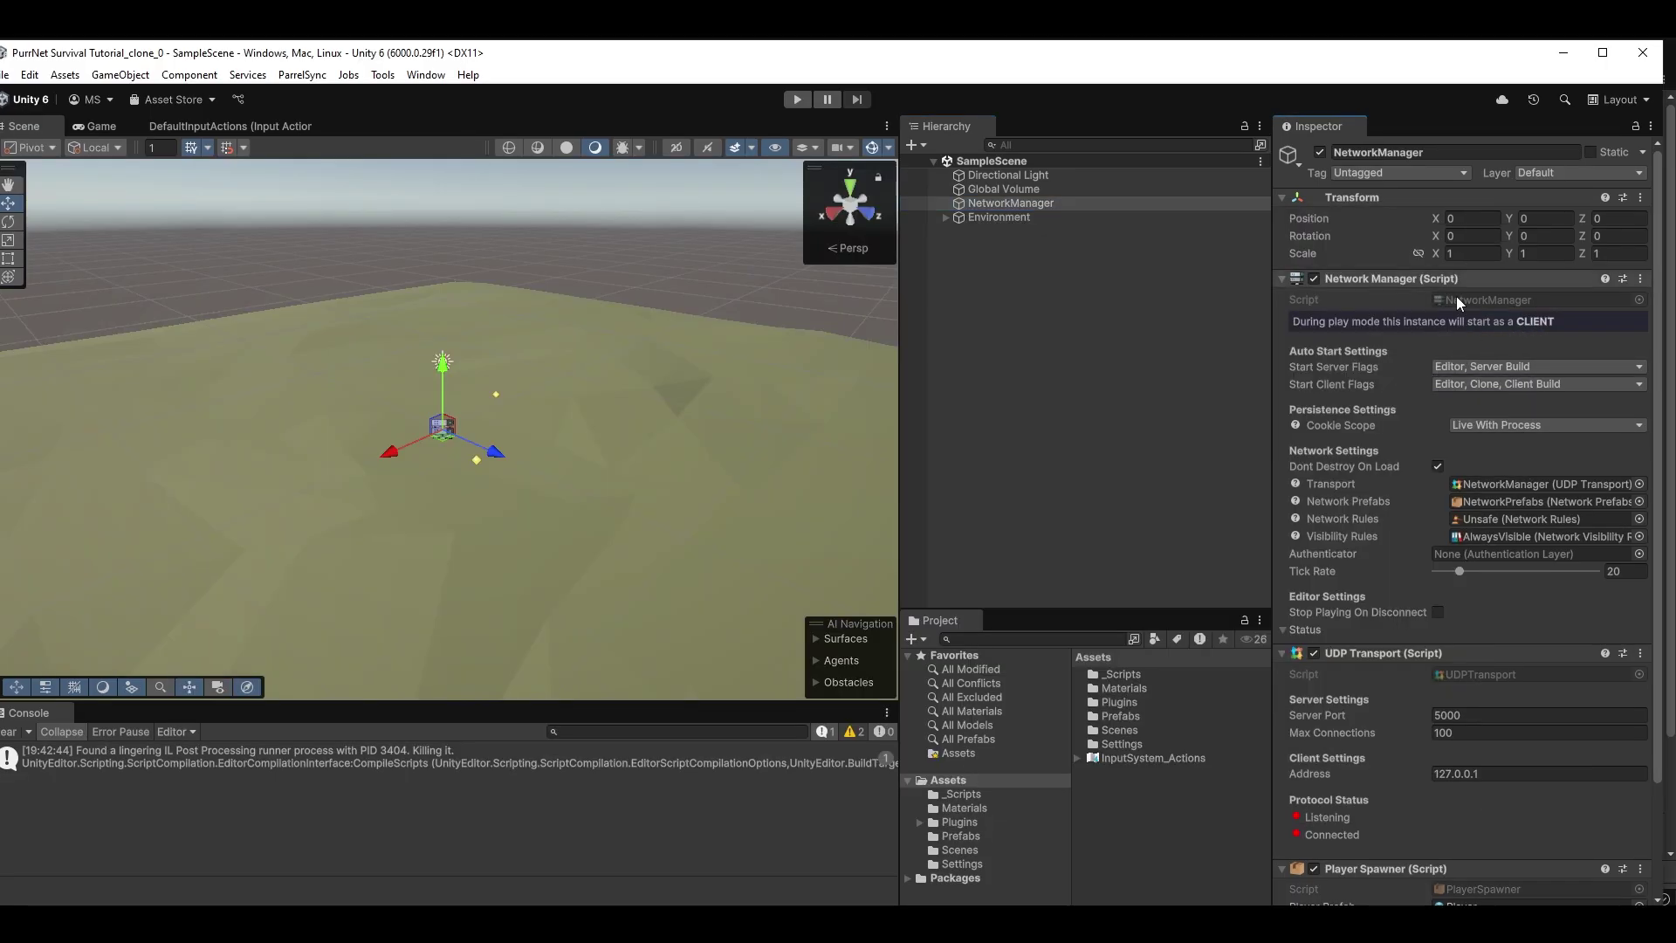
{"action": "key", "text": "alt+Tab"}
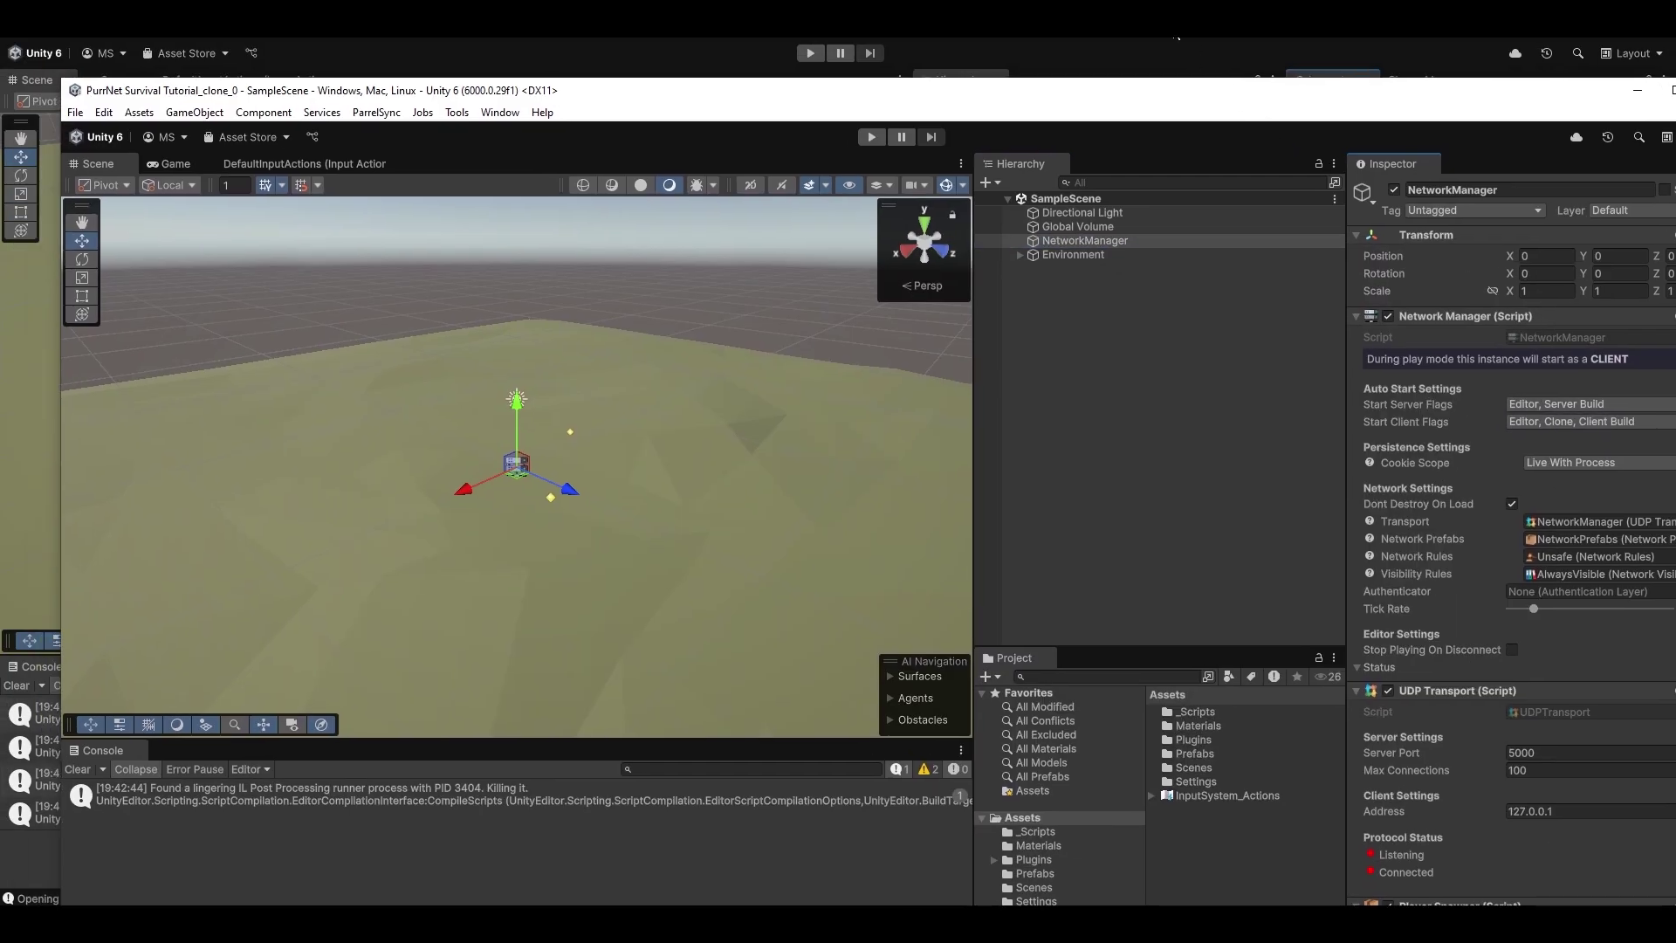
Run the game in both the original editor and the clone, and move the clone's player around.
{"action": "left_click", "coordinate": [811, 54]}
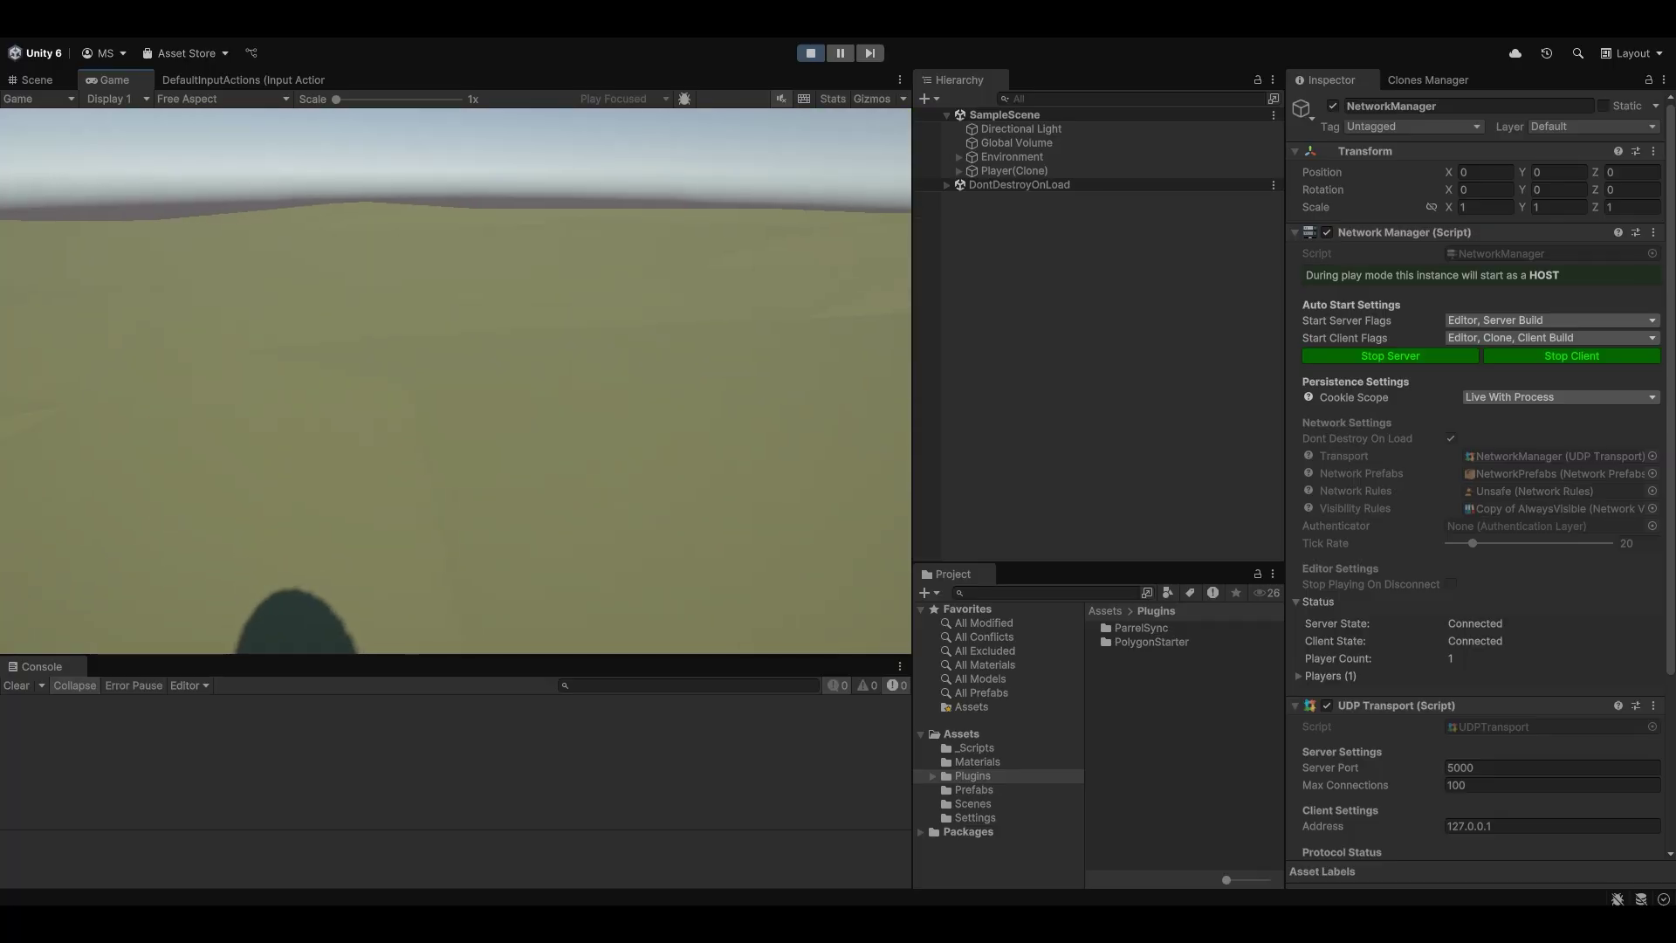
{"action": "key", "text": "alt+Tab"}
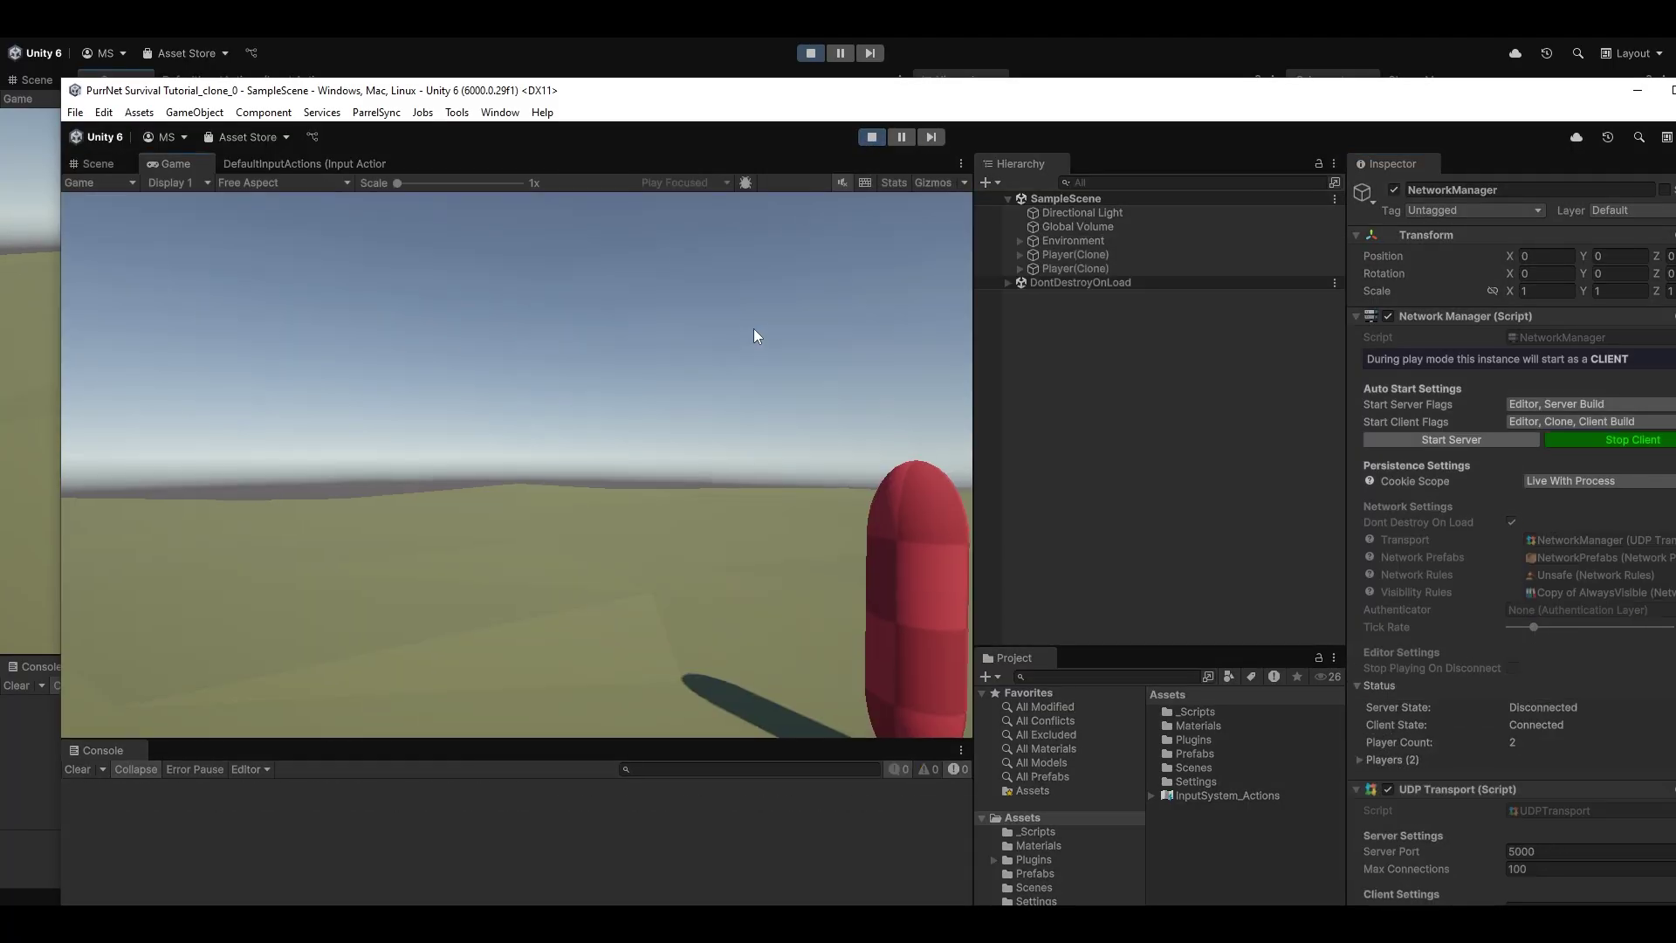
{"action": "key", "text": "a"}
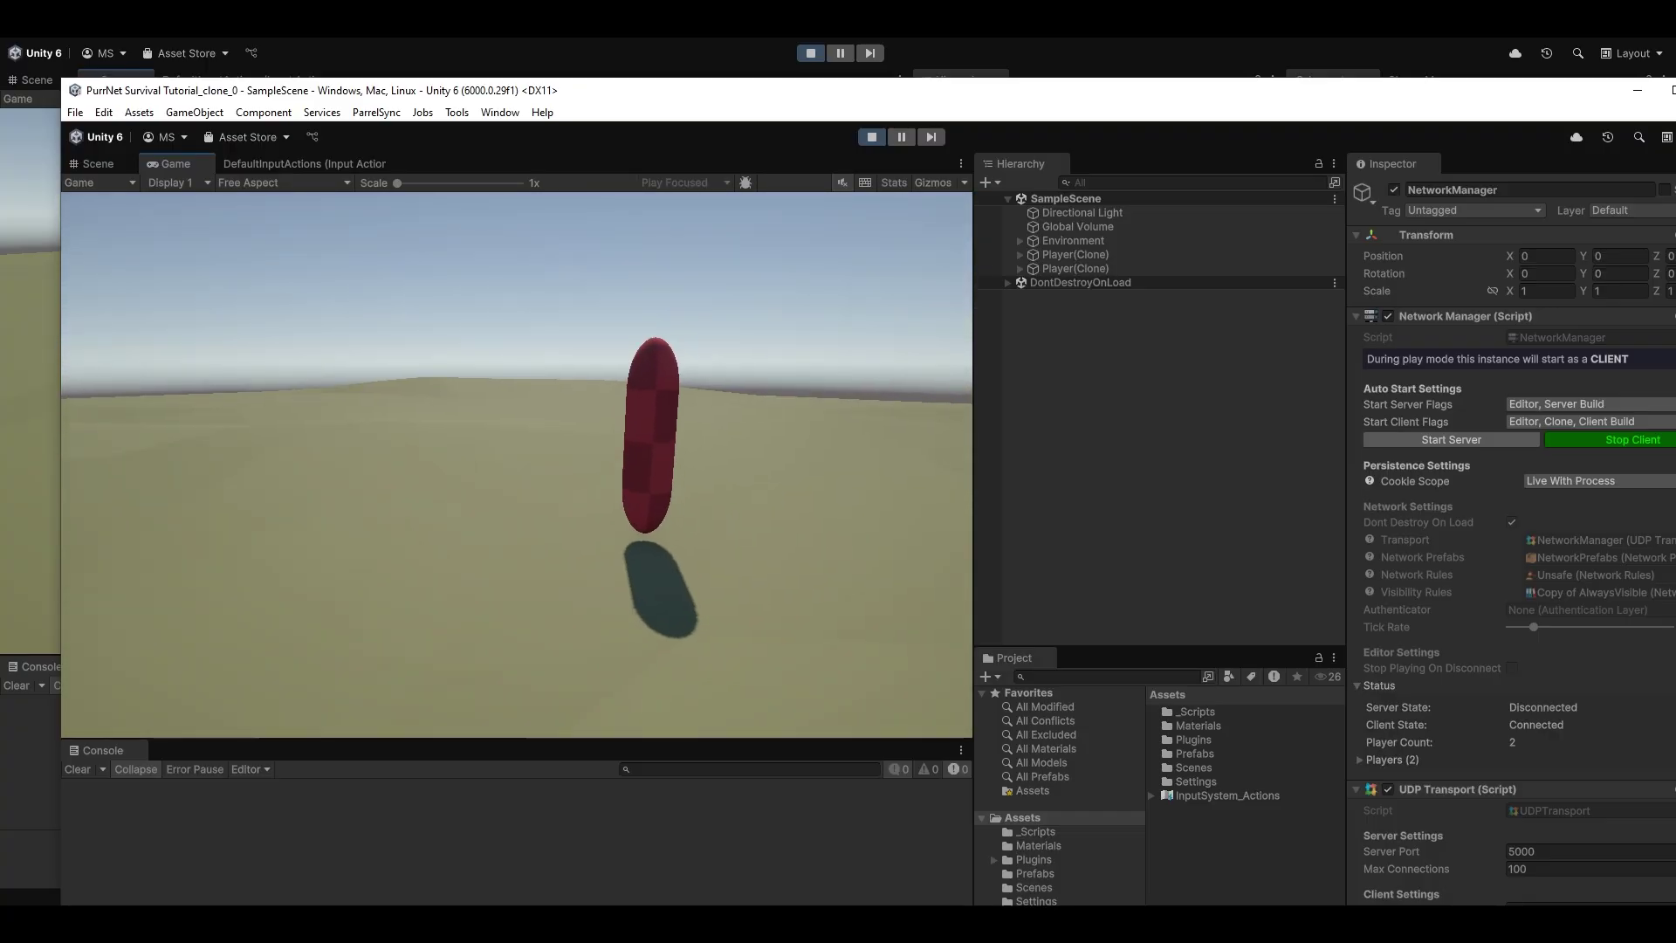
Place the clone editor beside the original and move the players to check that their movement is synchronised.
{"action": "key", "text": "alt+Tab"}
{"action": "left_click", "coordinate": [426, 254]}
{"action": "mouse_move", "coordinate": [462, 91]}
{"action": "left_mouse_down"}
{"action": "mouse_move", "coordinate": [1347, 97]}
{"action": "mouse_move", "coordinate": [1459, 69]}
{"action": "left_mouse_up"}
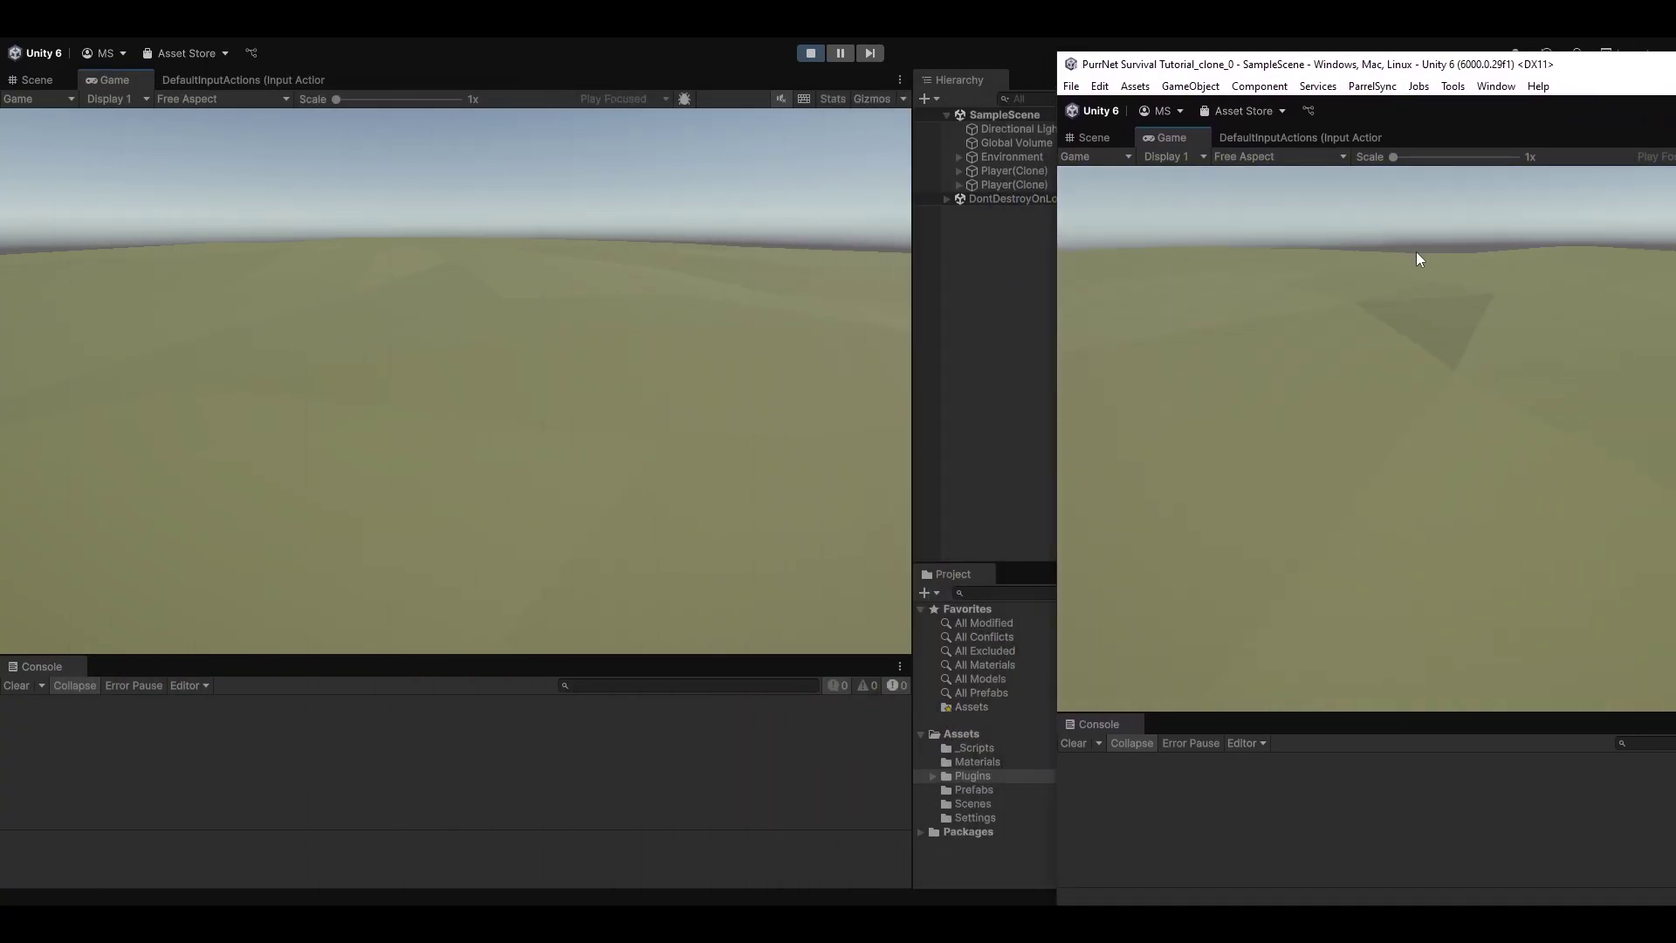
{"action": "key", "text": "alt+Tab"}
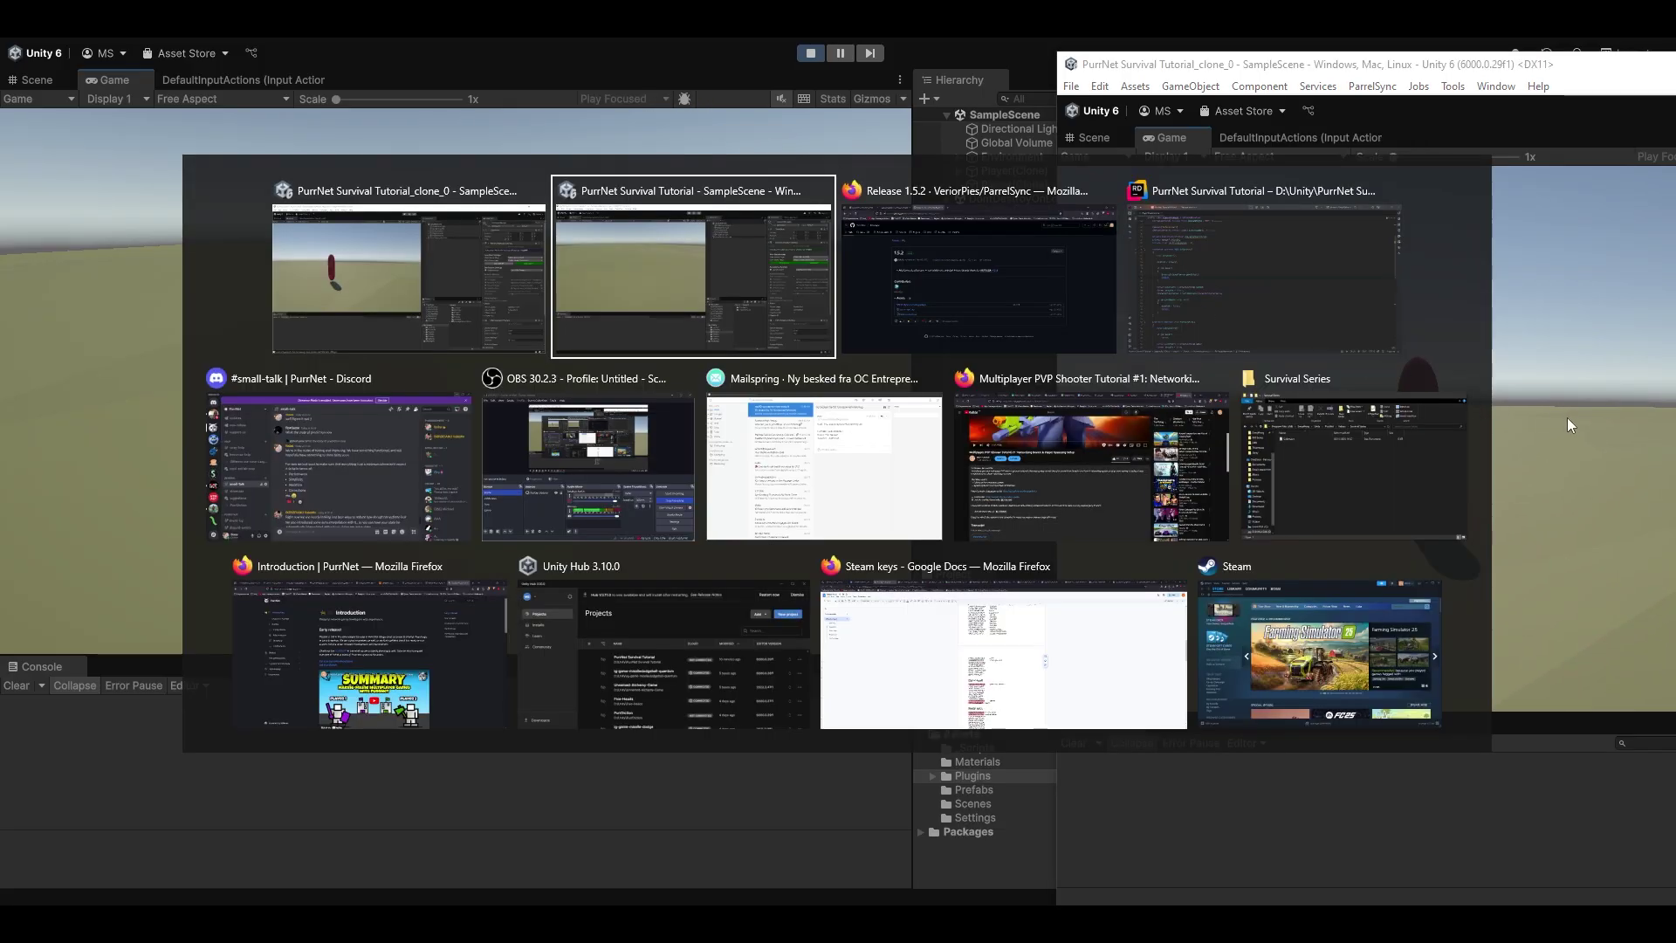
{"action": "key", "text": "alt+Tab"}
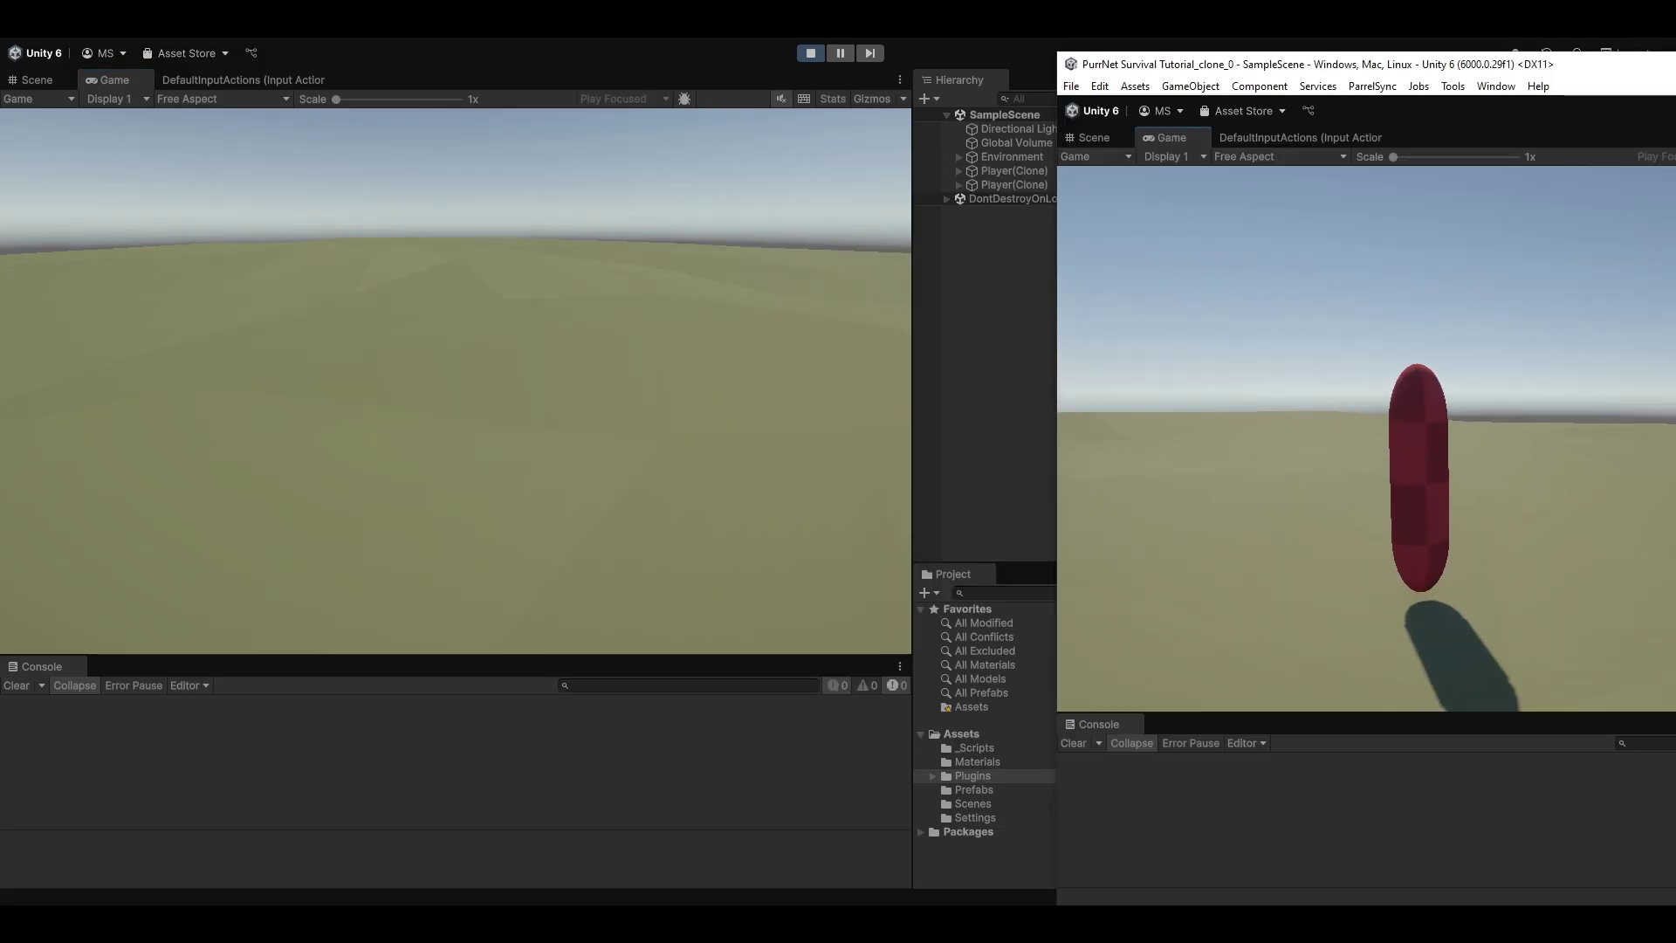
{"action": "key", "text": "a"}
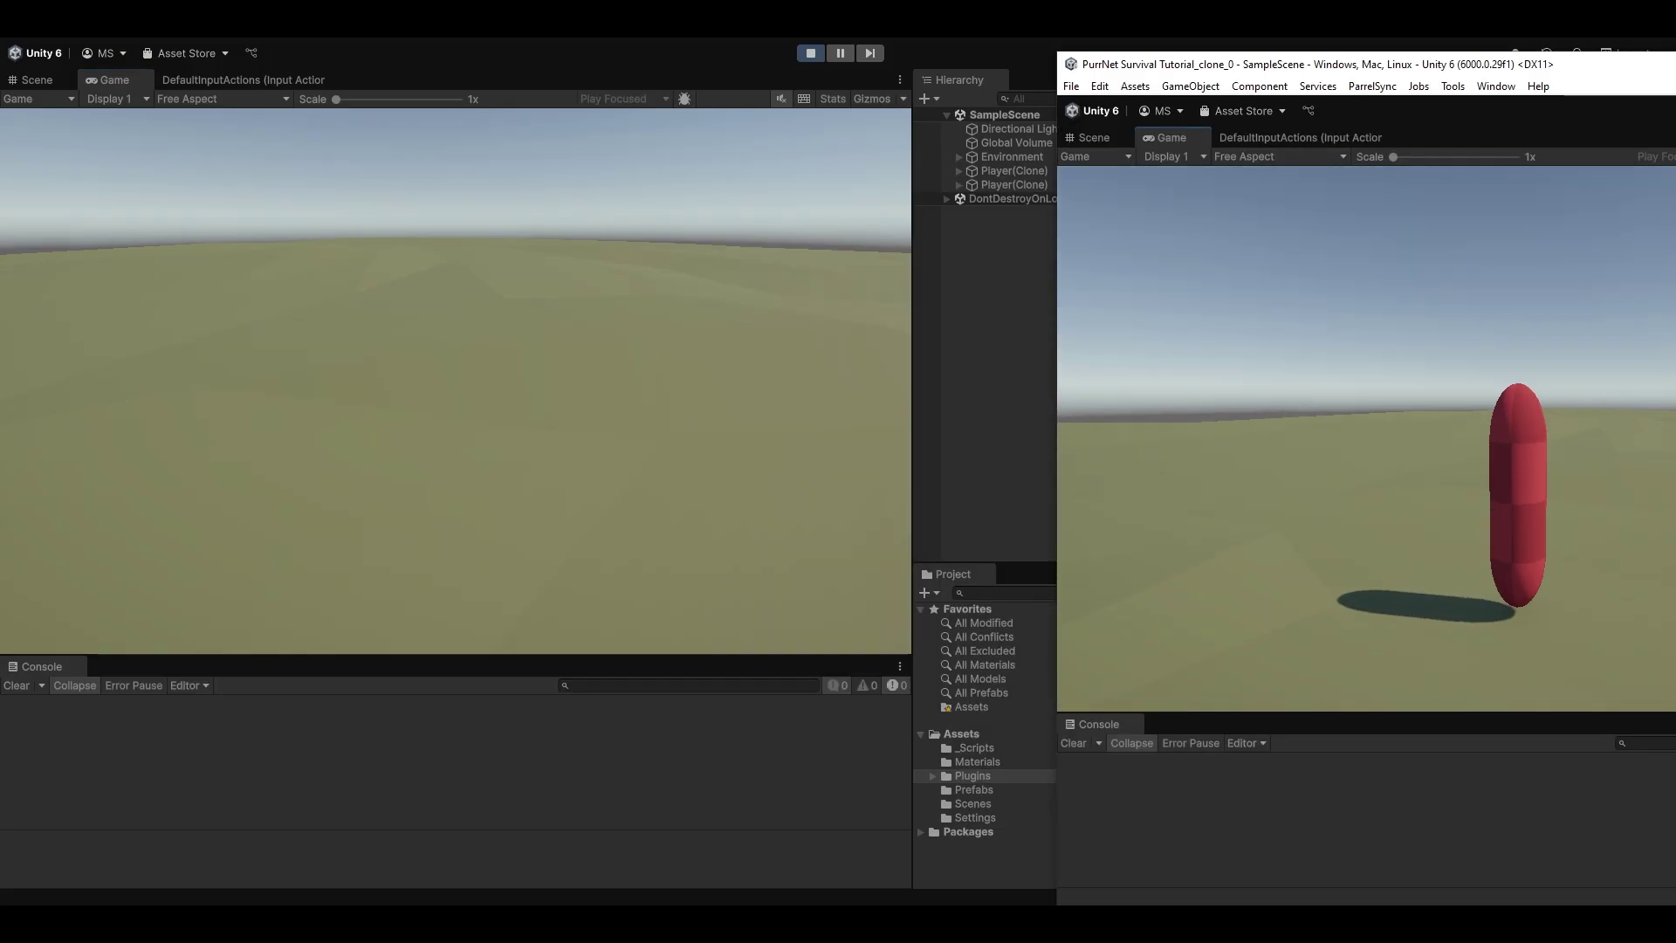
Move the clone's player across the terrain, then move the original editor's player to compare both views.
{"action": "key", "text": "a"}
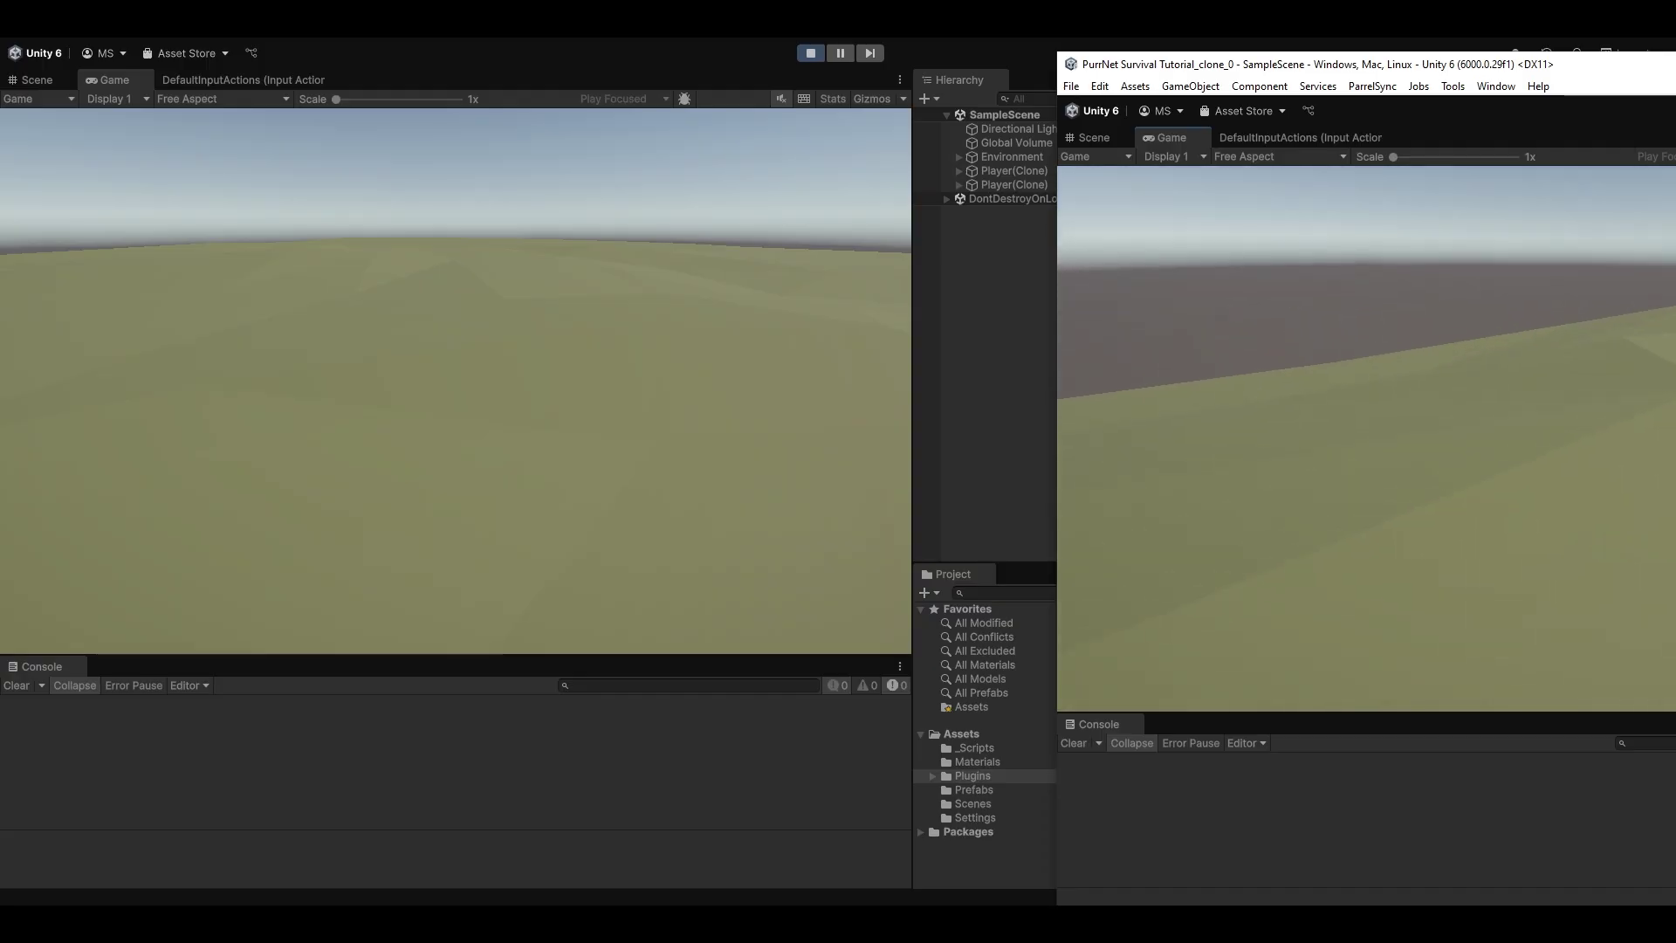
{"action": "key", "text": "w"}
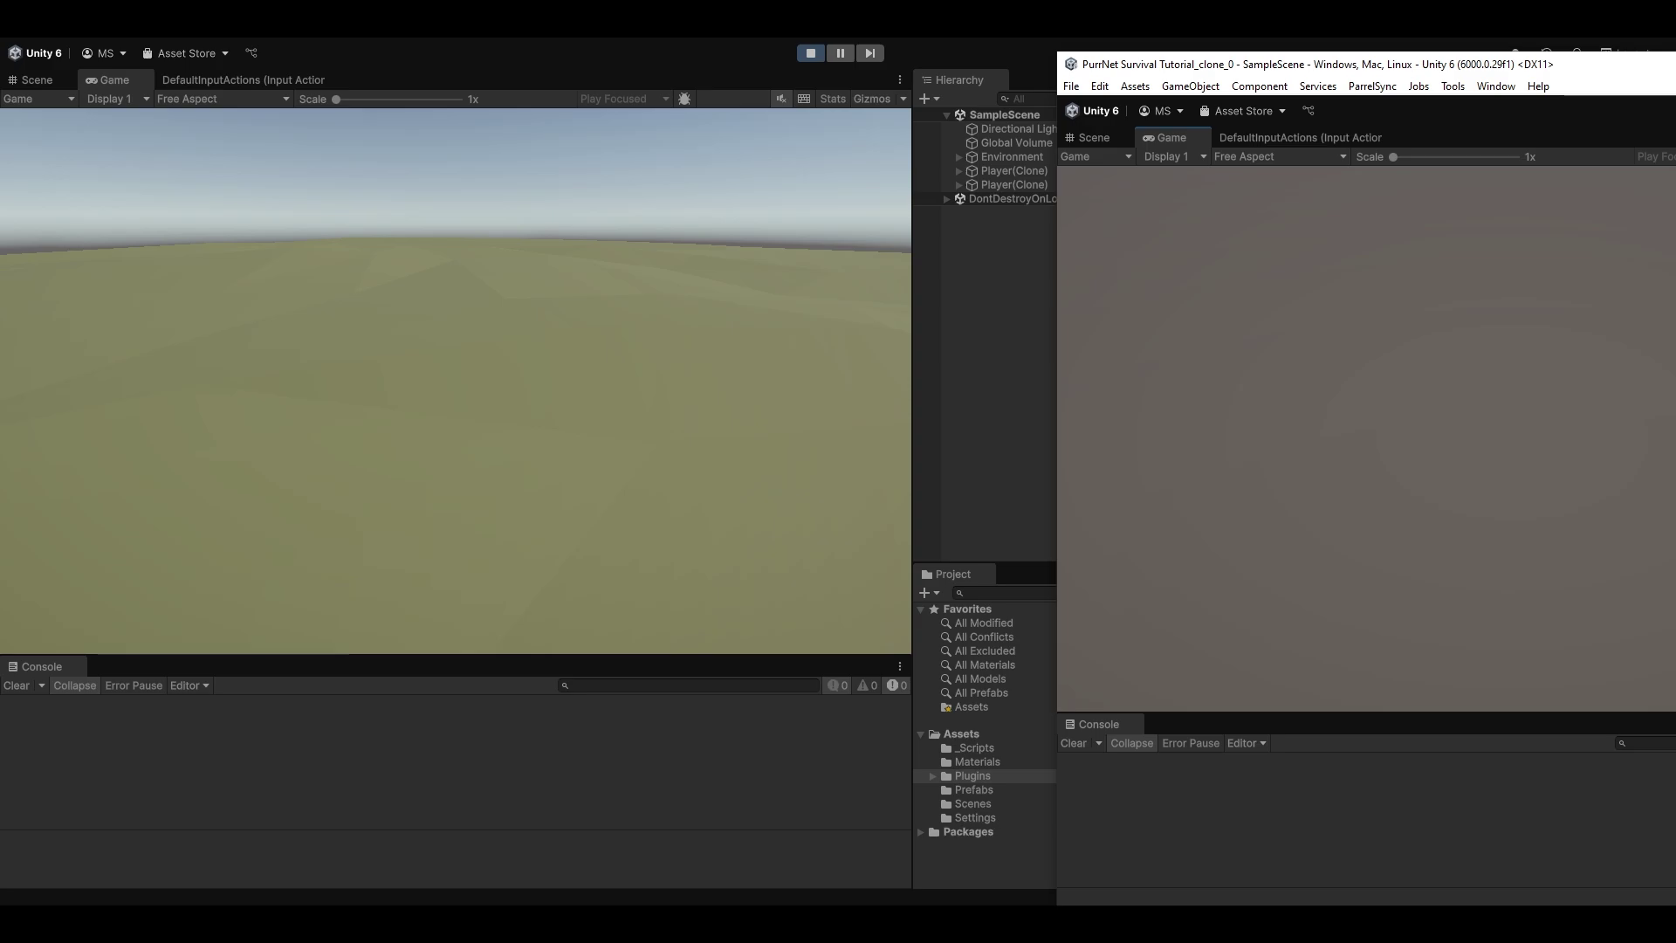
{"action": "key", "text": "alt+Tab"}
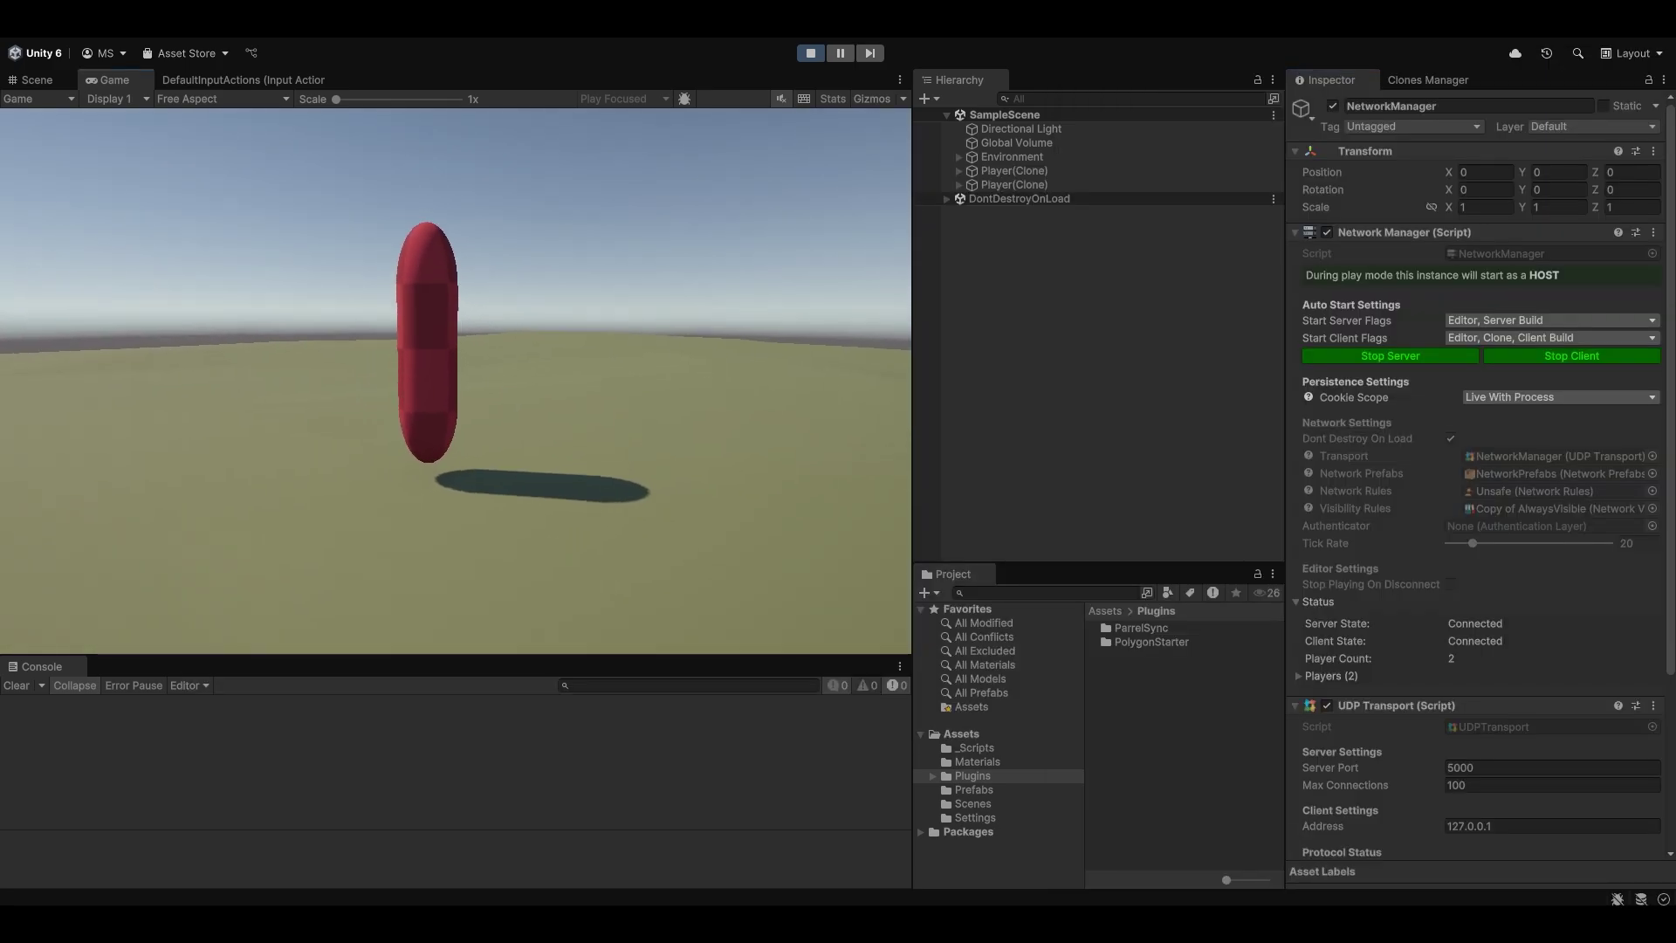
{"action": "key", "text": "w"}
{"action": "key", "text": "d"}
{"action": "key", "text": "s"}
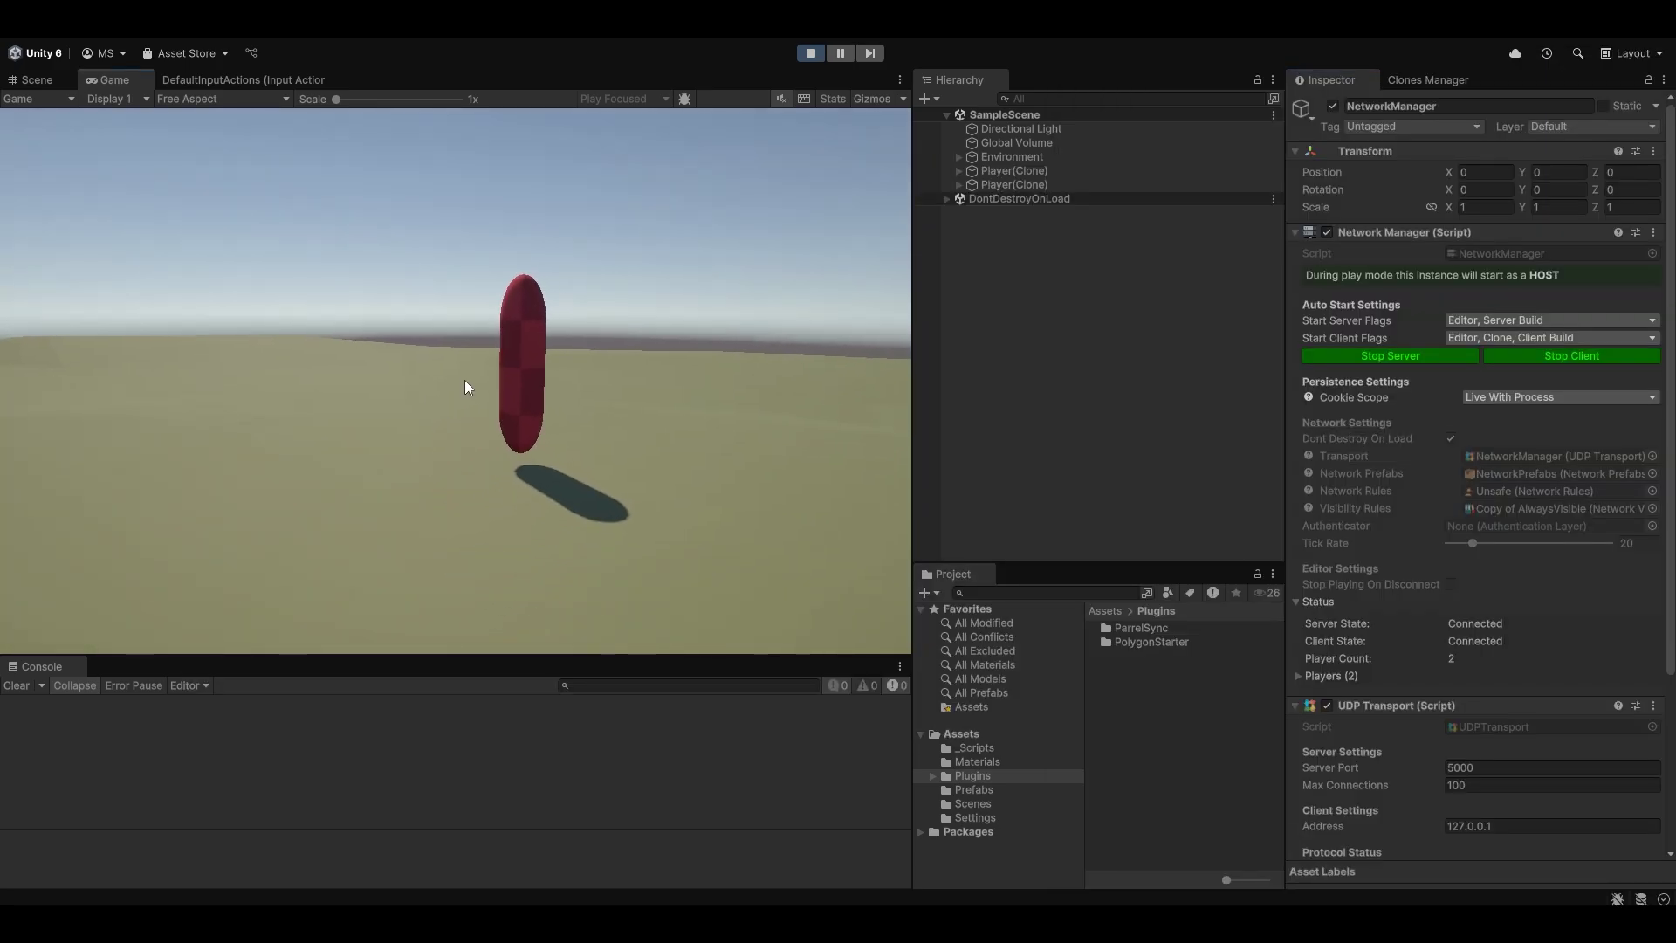
Stop the game and shift the clone editor's window further over the original, keeping the original editor maximised.
{"action": "left_click", "coordinate": [810, 53]}
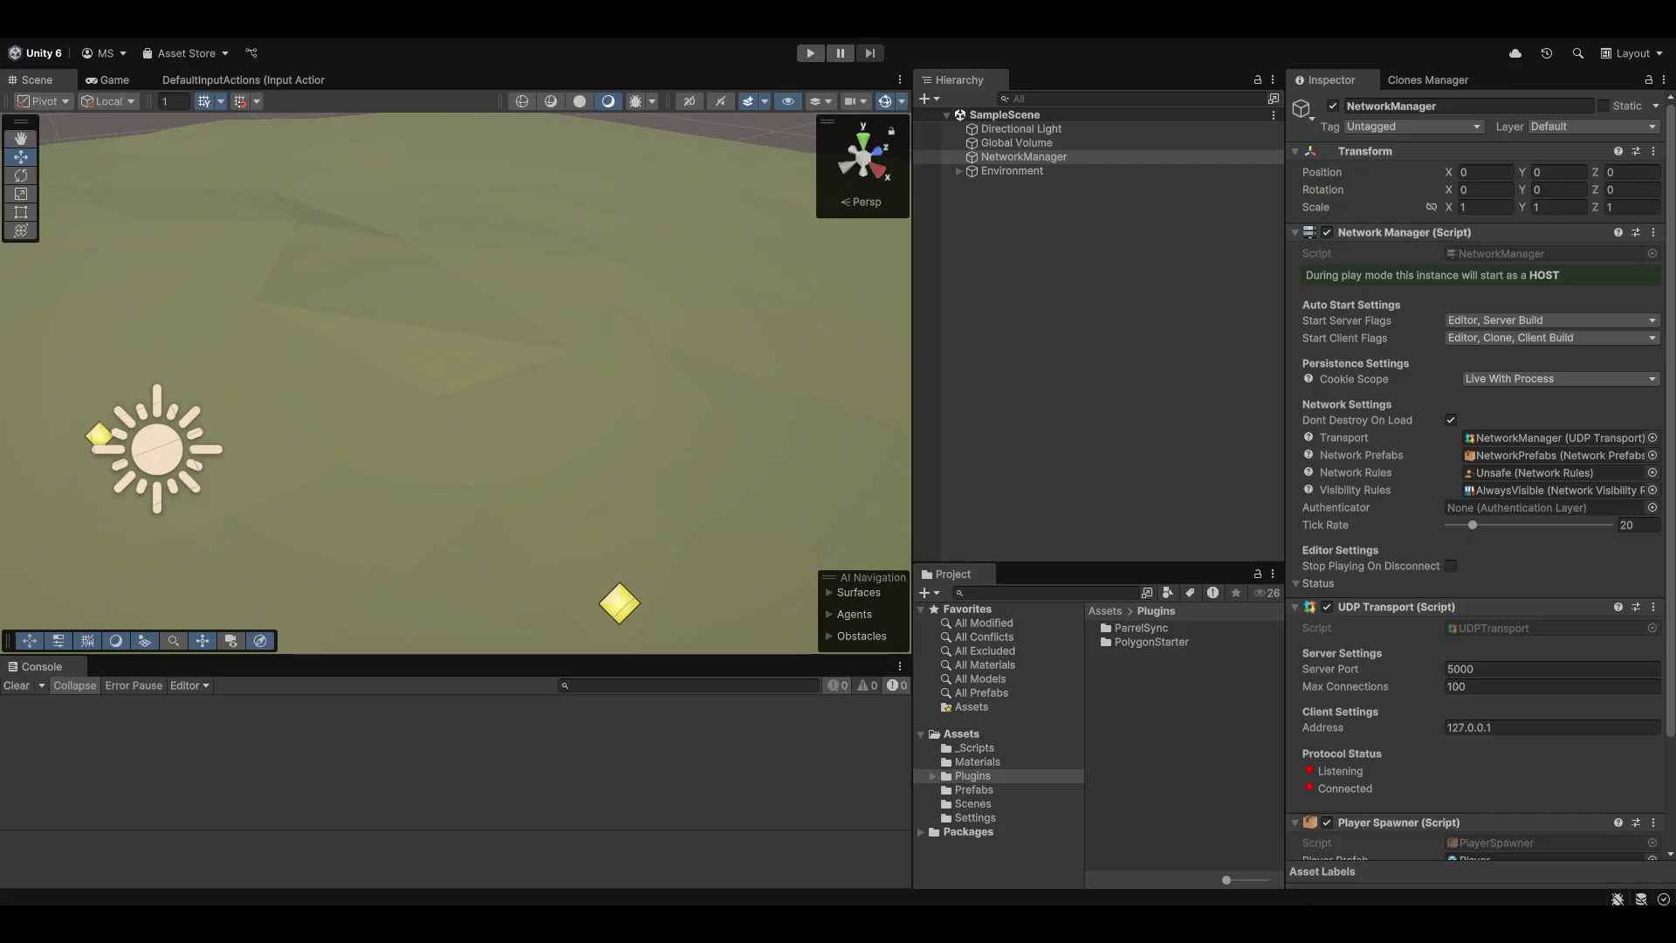
{"action": "key", "text": "alt+Tab"}
{"action": "left_click_drag", "start_coordinate": [1184, 66], "coordinate": [950, 59]}
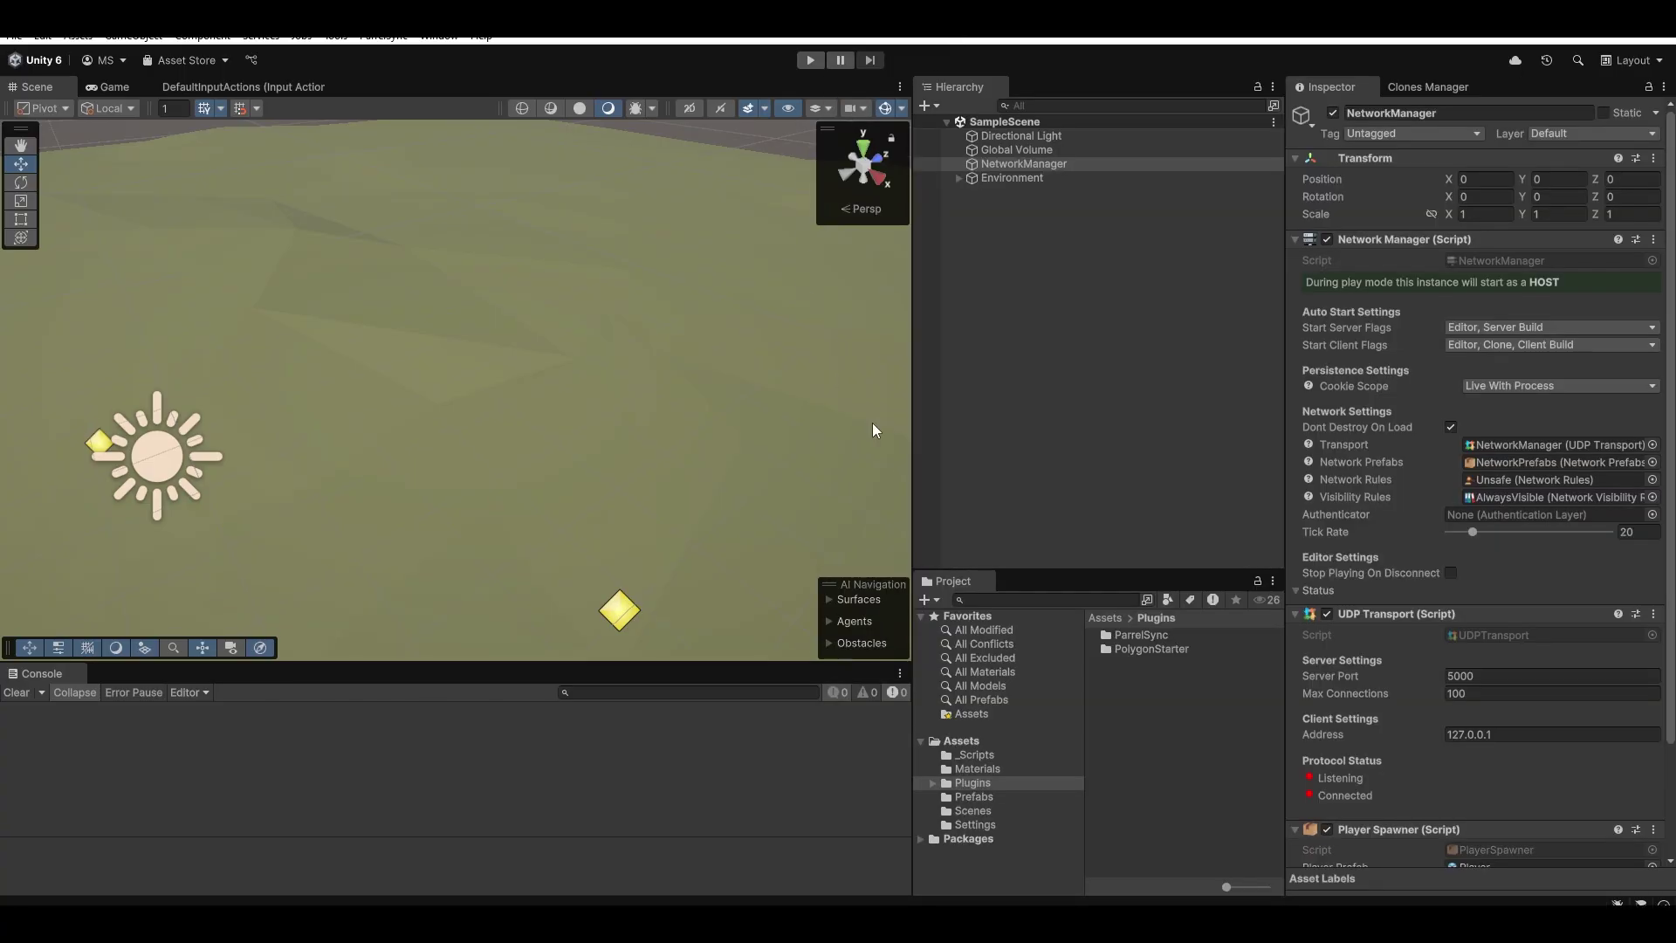
{"action": "mouse_move", "coordinate": [936, 17]}
{"action": "left_mouse_down"}
{"action": "mouse_move", "coordinate": [957, 47]}
{"action": "mouse_move", "coordinate": [925, 2]}
{"action": "left_mouse_up"}
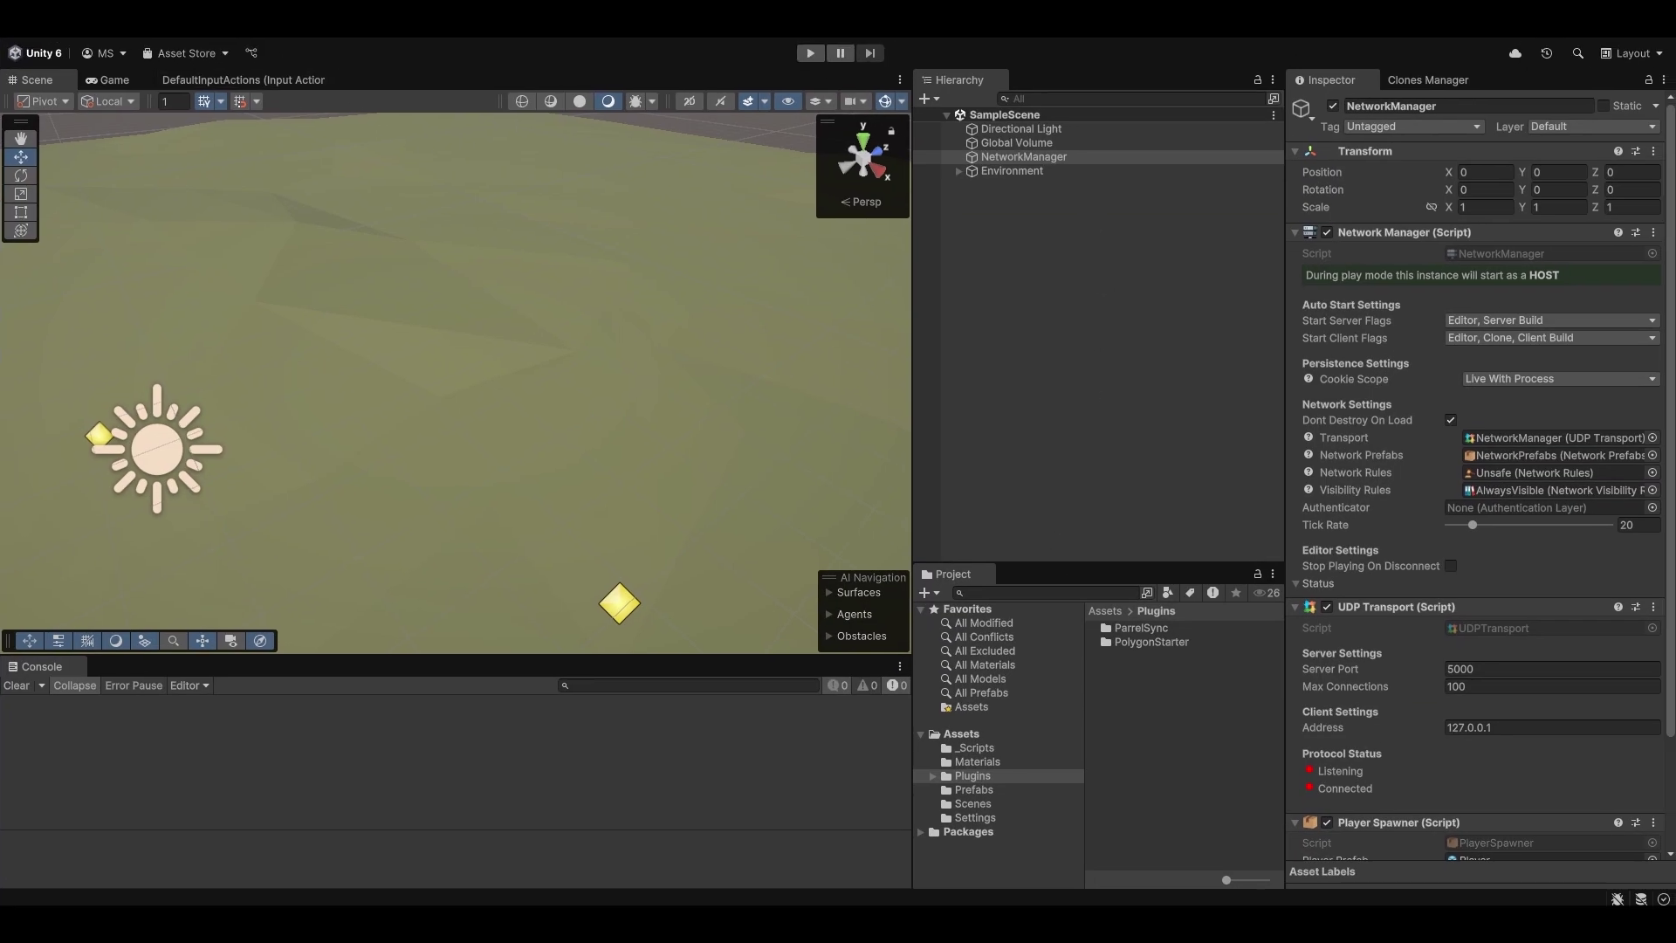
Add PurrNet's Network Transform component to the Player prefab and review its sync settings.
{"action": "left_click", "coordinate": [973, 789]}
{"action": "left_click", "coordinate": [1154, 644]}
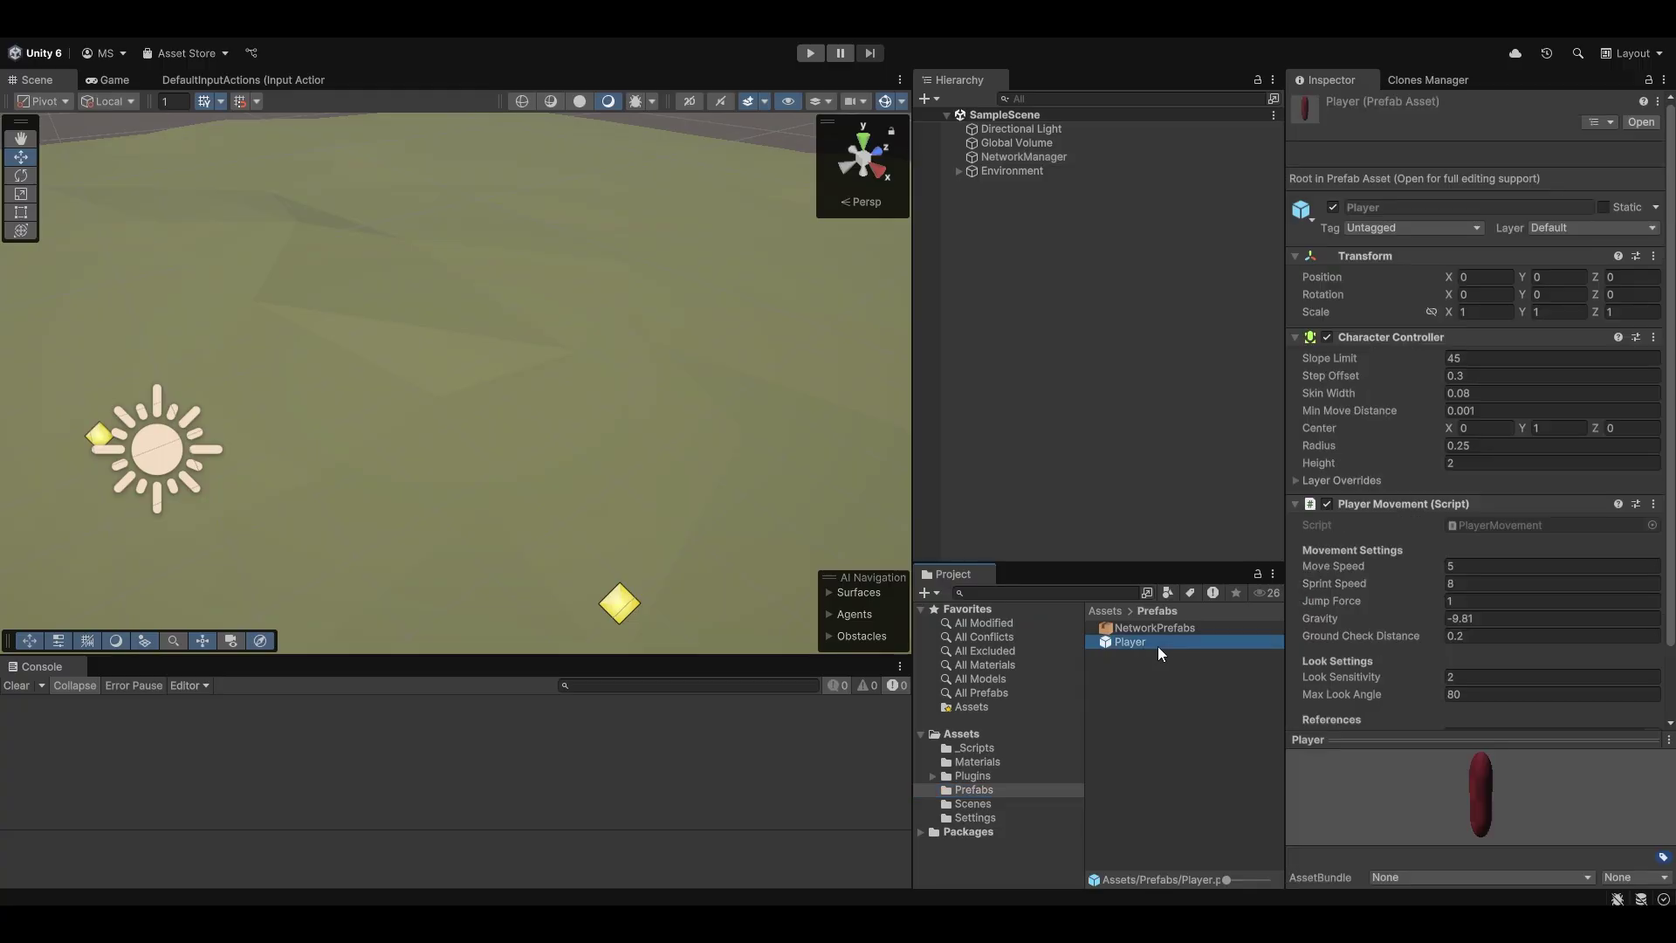
{"action": "scroll", "coordinate": [1423, 616], "scroll_direction": "down", "scroll_amount": 2}
{"action": "left_click", "coordinate": [1444, 709]}
{"action": "type", "text": "network tr"}
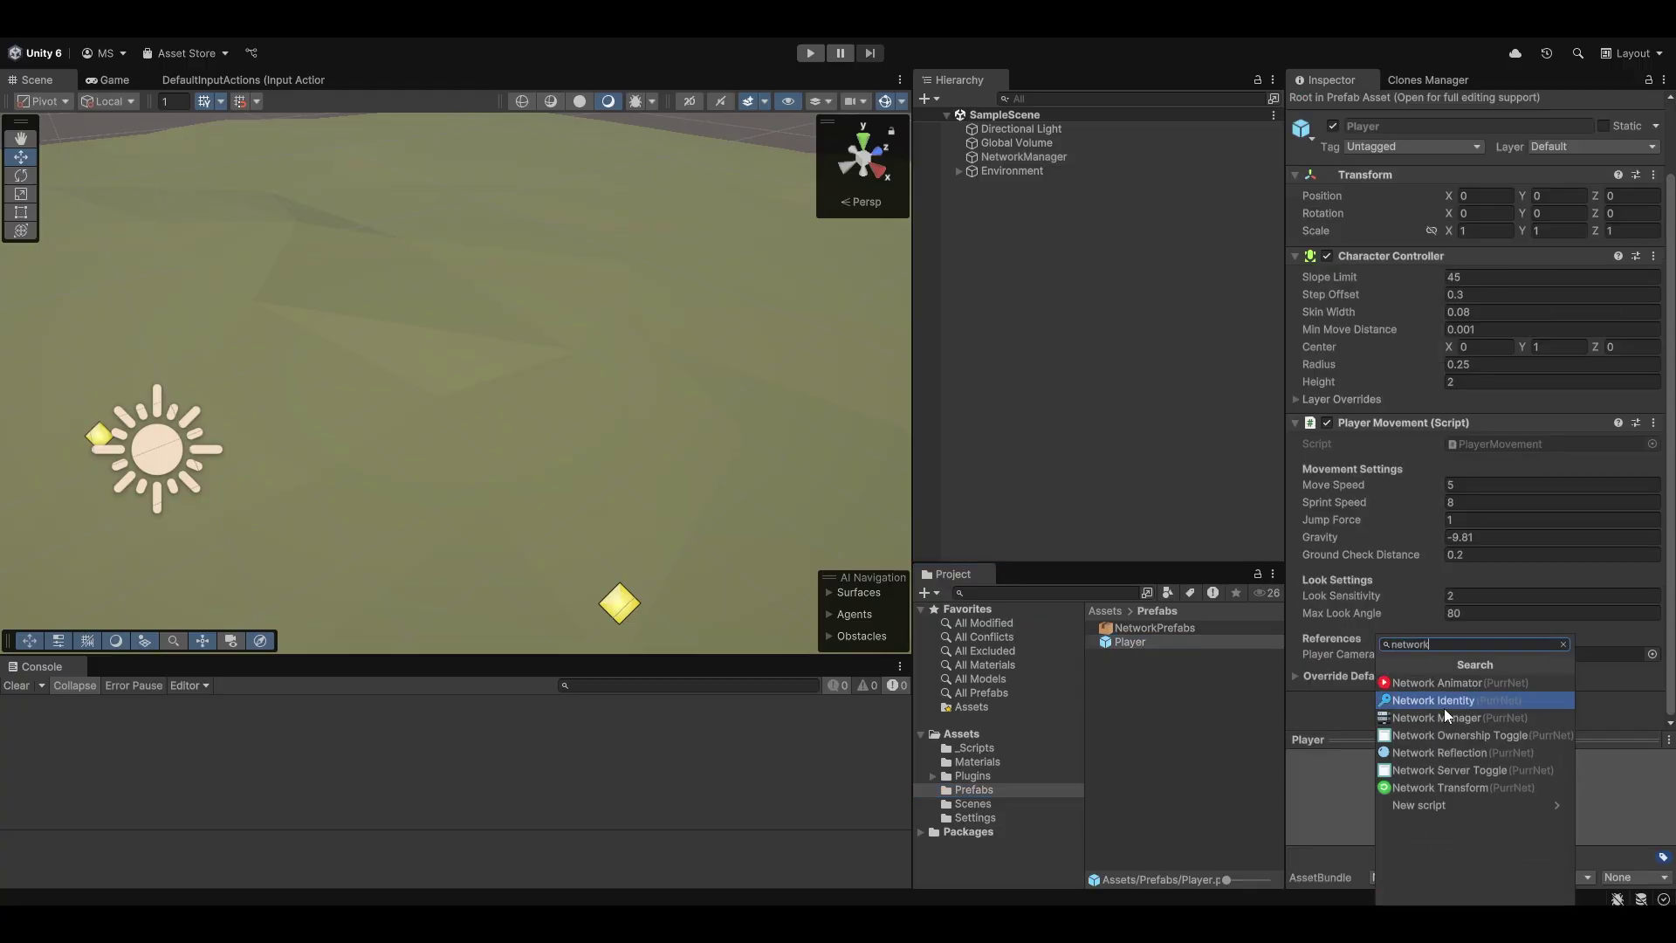
{"action": "key", "text": "Return"}
{"action": "scroll", "coordinate": [1411, 620], "scroll_direction": "down", "scroll_amount": 3}
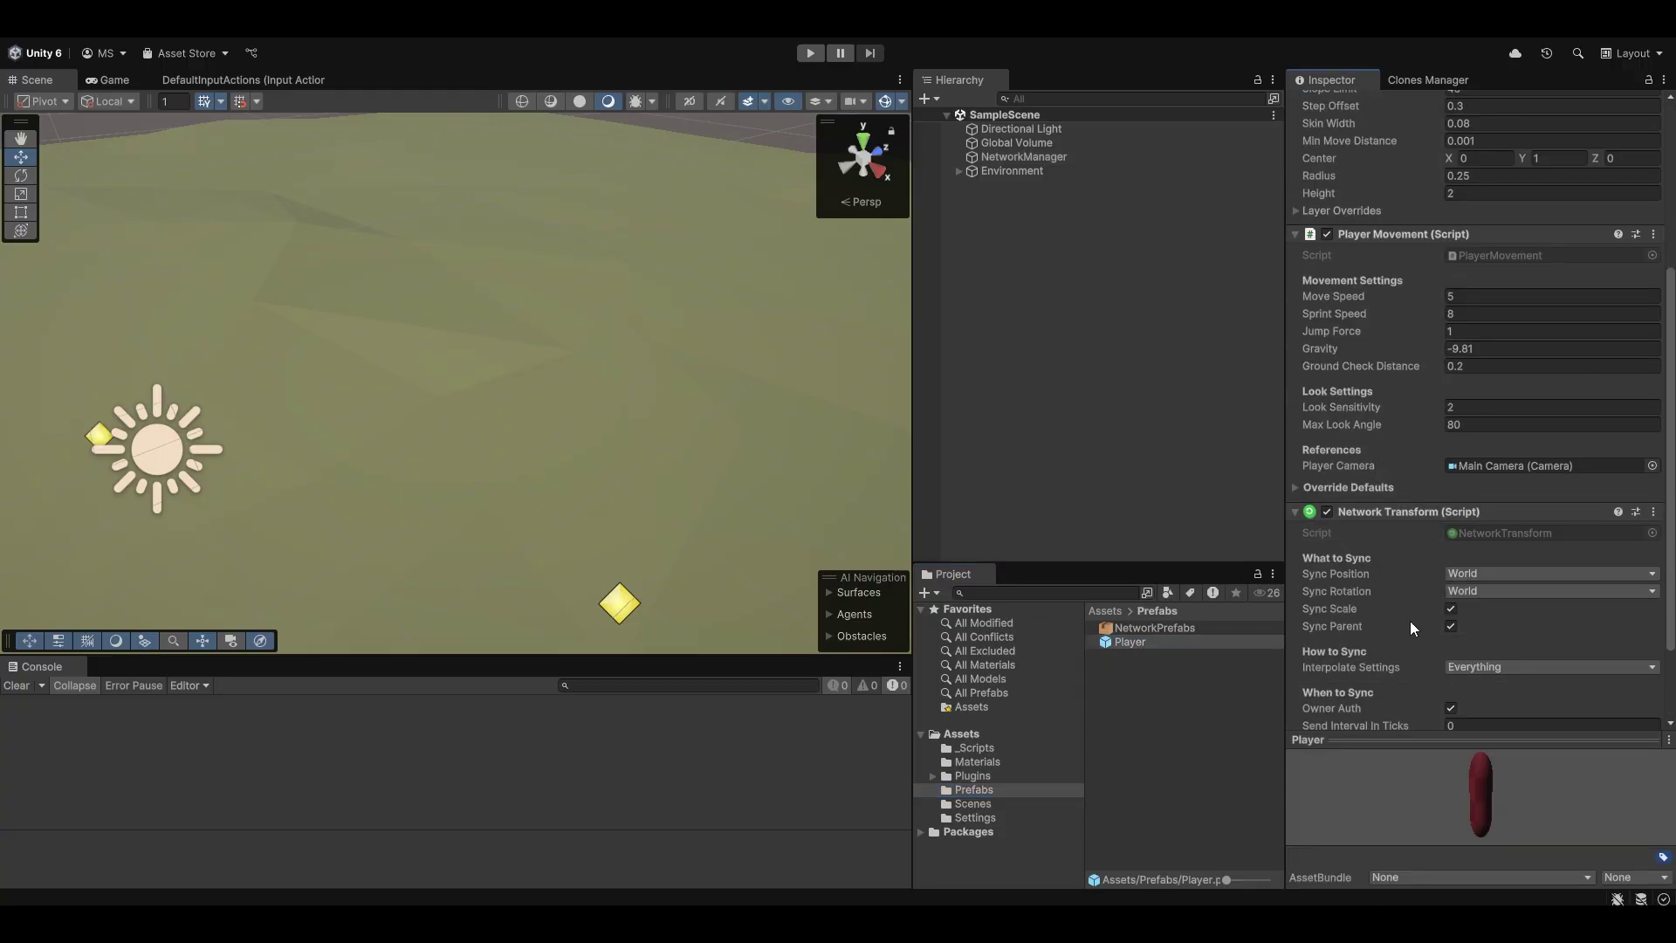
{"action": "scroll", "coordinate": [1458, 668], "scroll_direction": "down", "scroll_amount": 2}
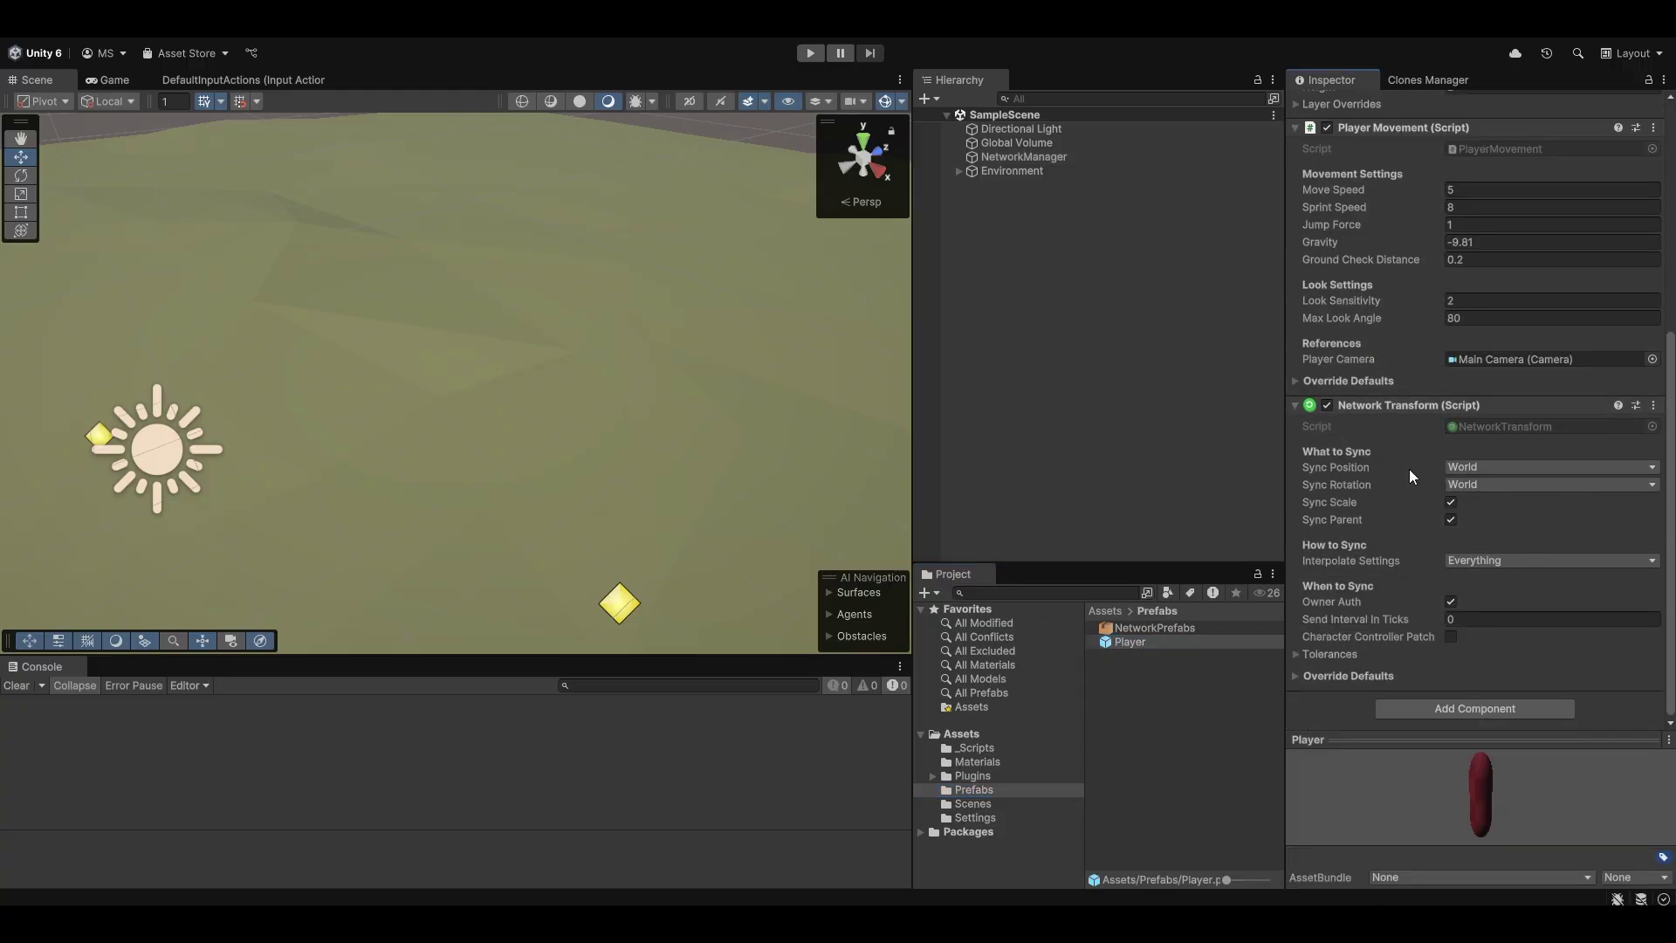
Run the game in both editors, then move and jump with the clone's player to test the transform synchronisation.
{"action": "left_click", "coordinate": [810, 54]}
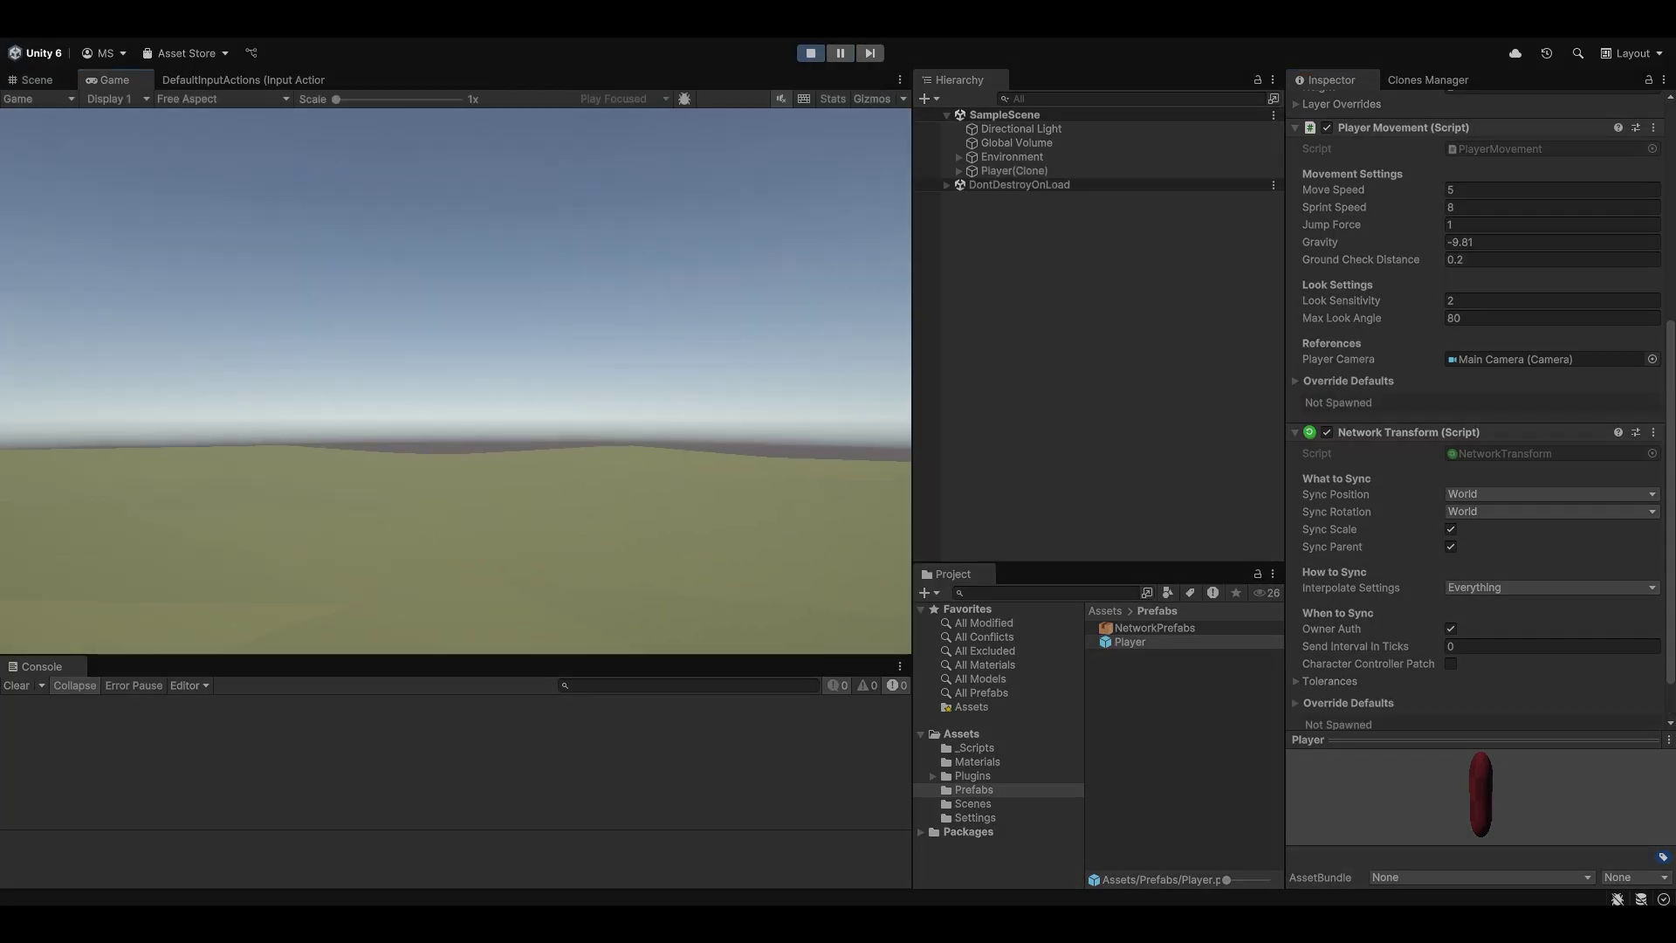
{"action": "key", "text": "alt+Tab"}
{"action": "left_click", "coordinate": [1638, 105]}
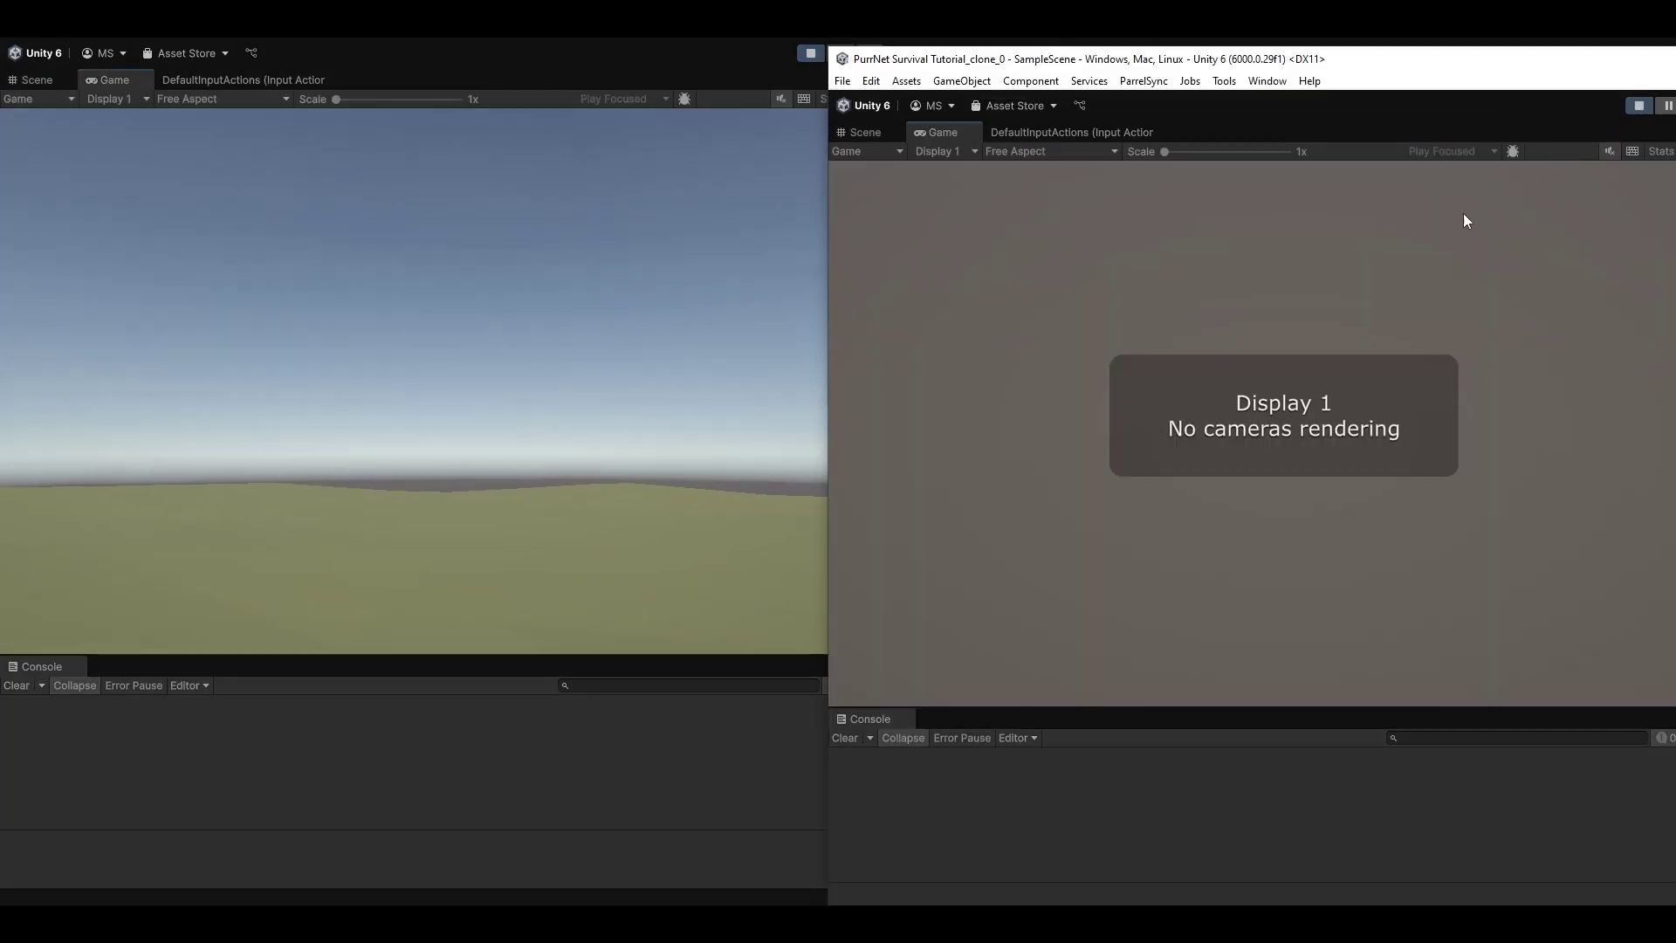
{"action": "key", "text": "w"}
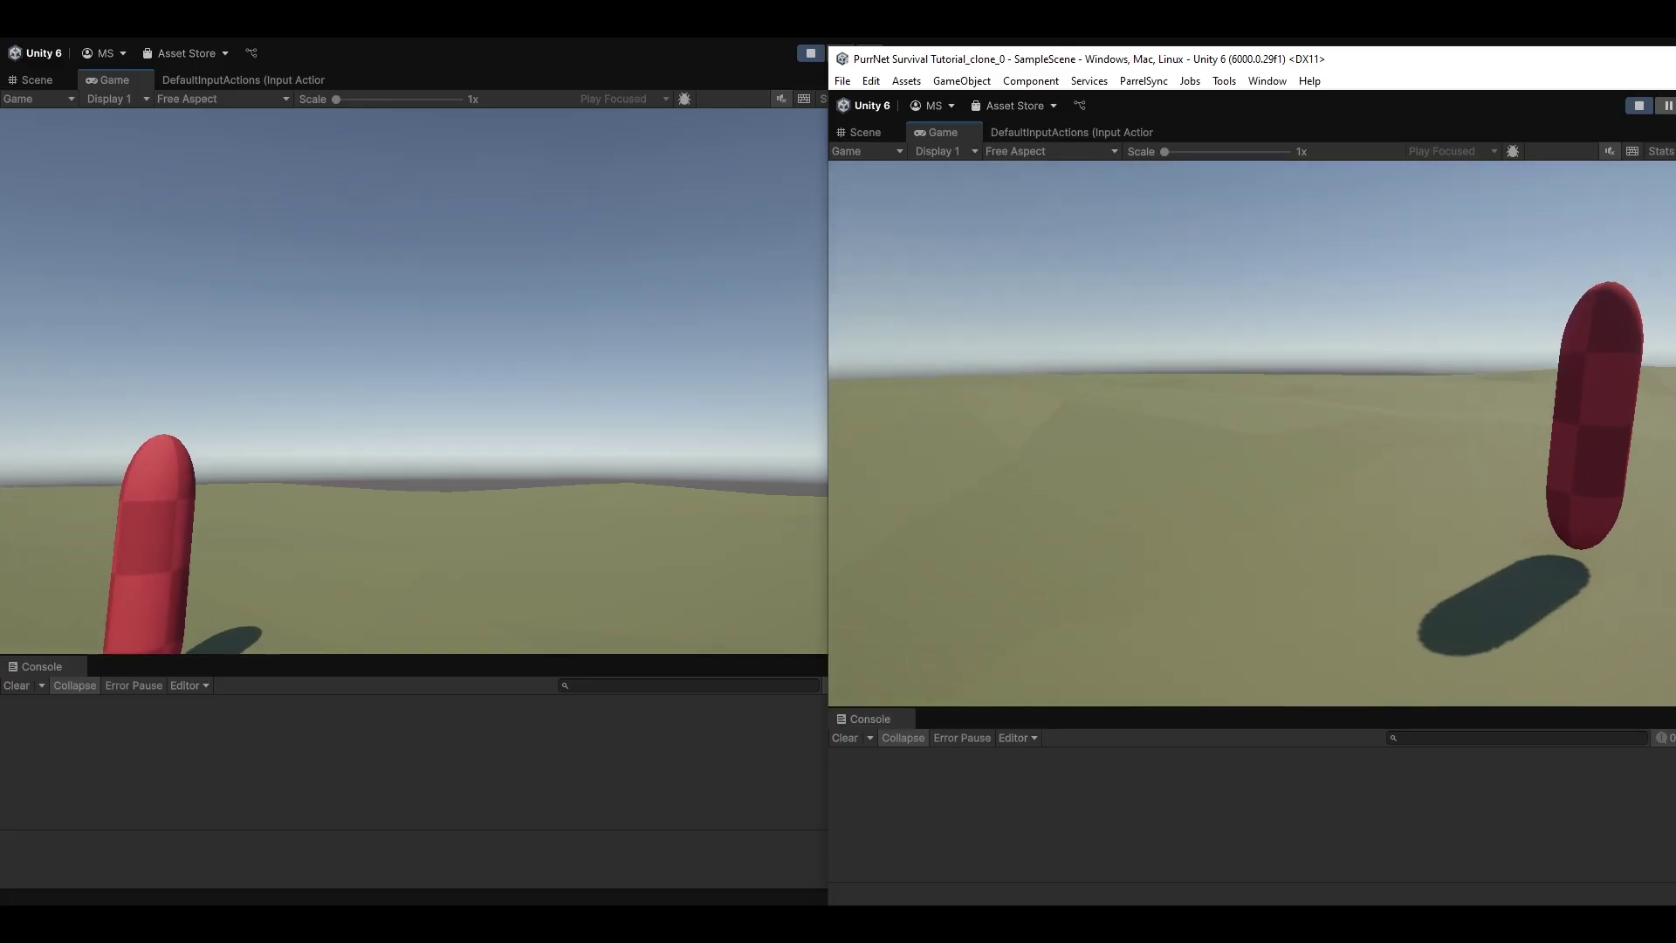
{"action": "key", "text": "space"}
{"action": "key", "text": "a"}
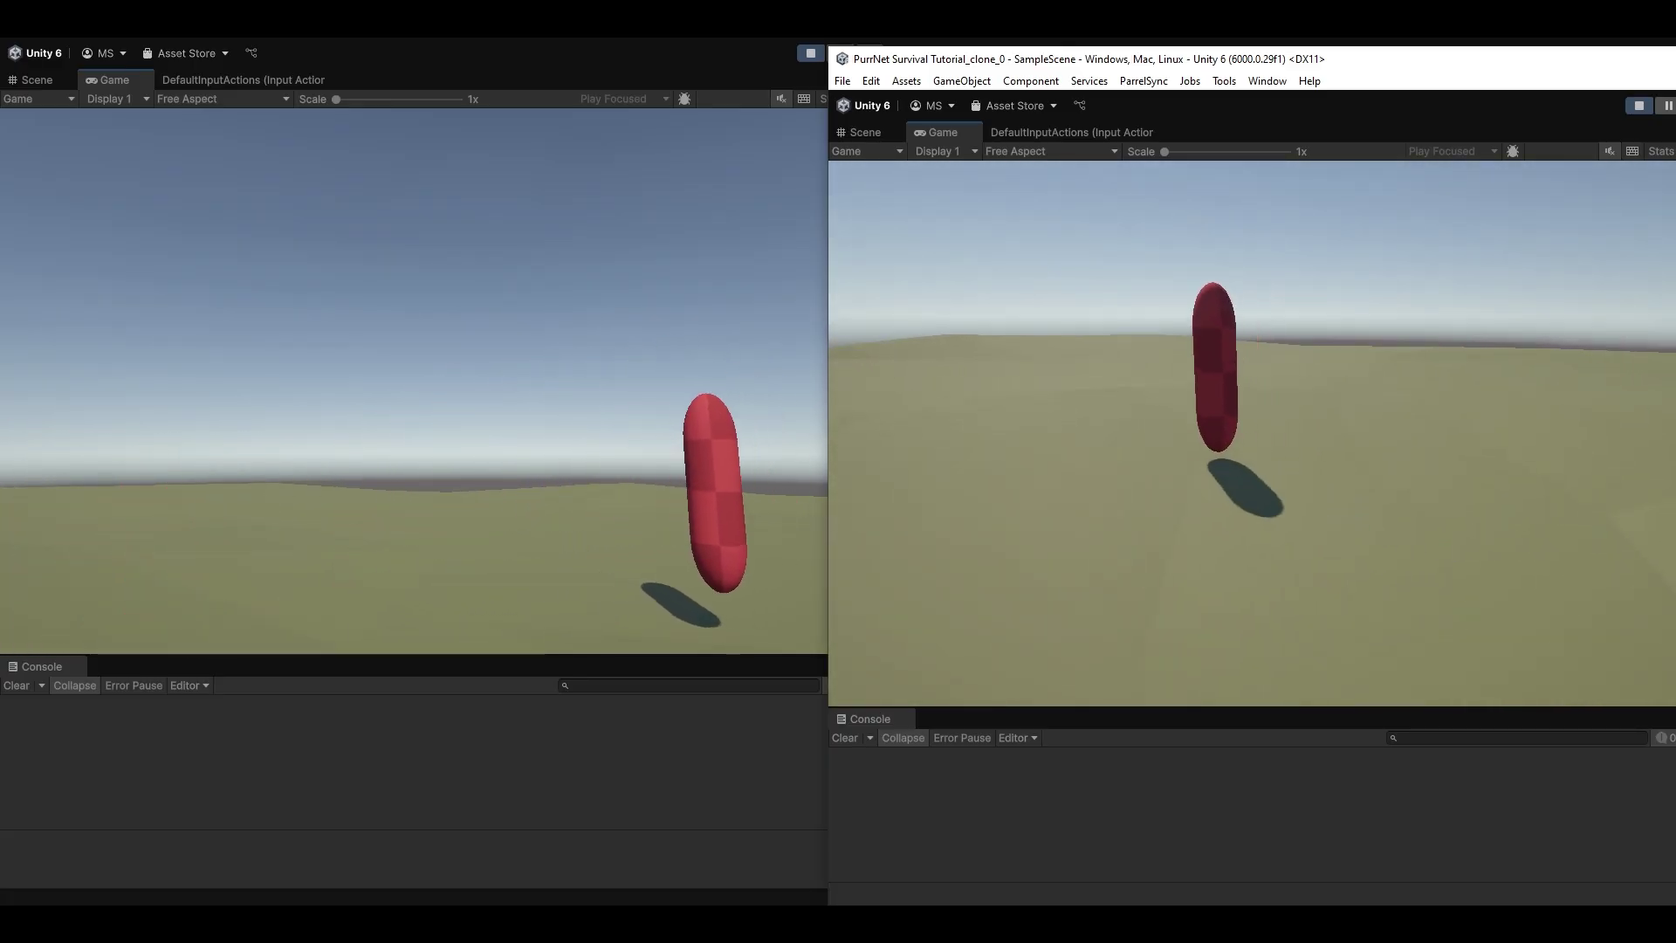
{"action": "key", "text": "d"}
{"action": "key", "text": "space"}
{"action": "key", "text": "a"}
{"action": "key", "text": "d"}
Turn the host's view towards the clone's player, then walk and jump with the clone's player to watch it from both sides.
{"action": "key", "text": "alt+Tab"}
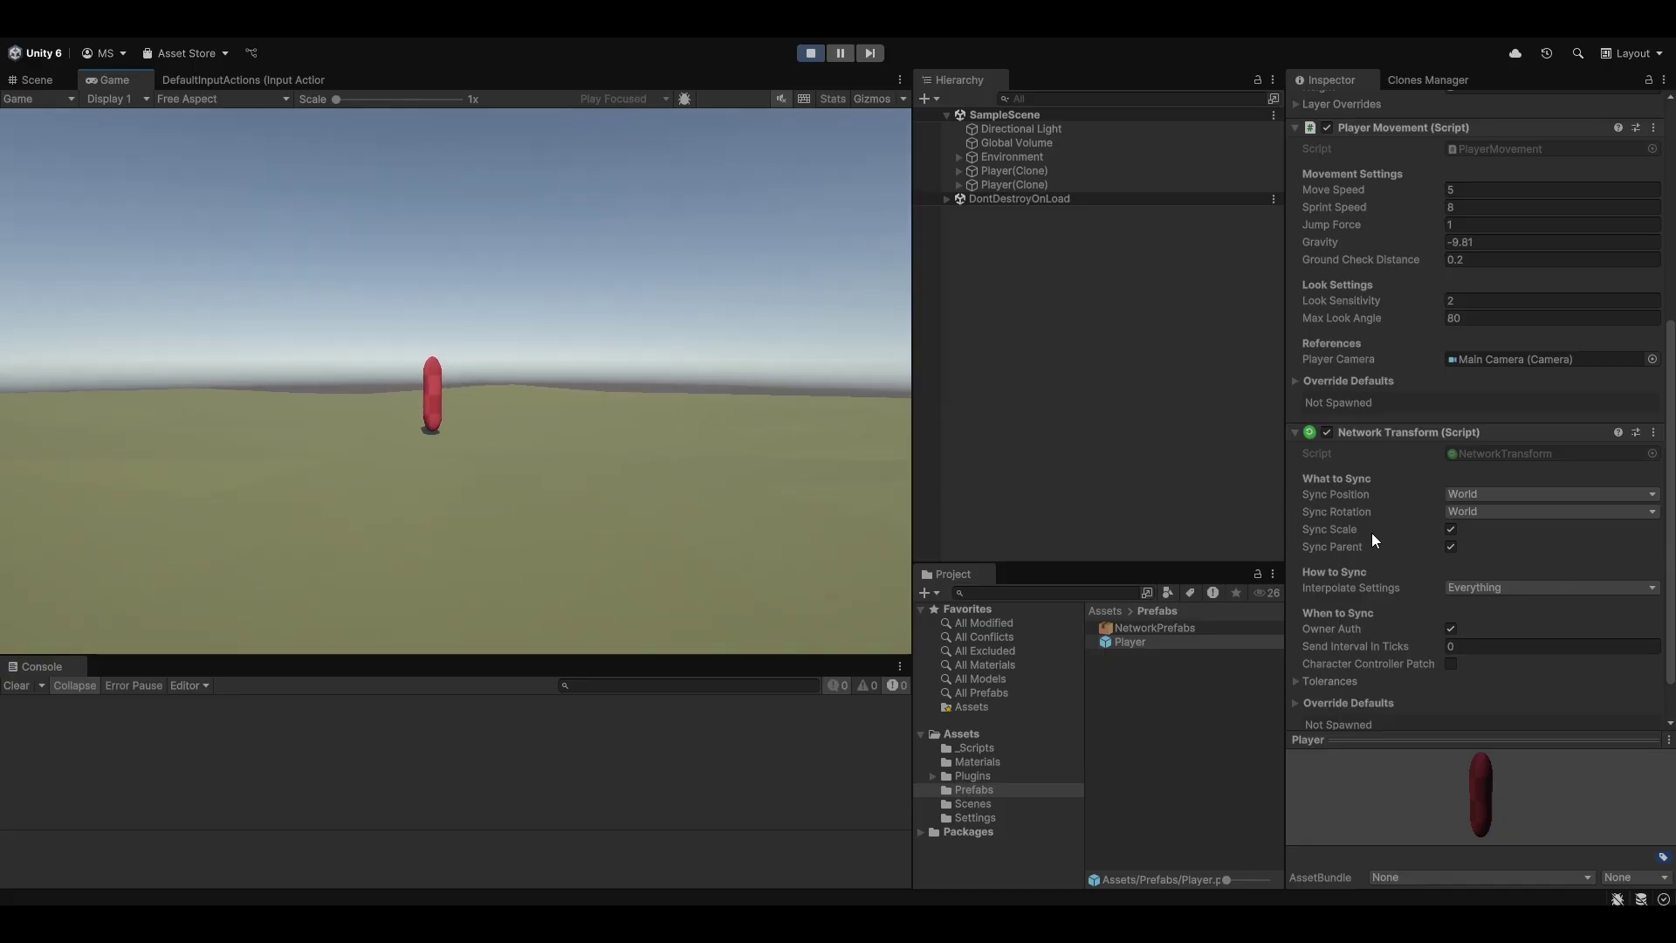
{"action": "key", "text": "alt+Tab"}
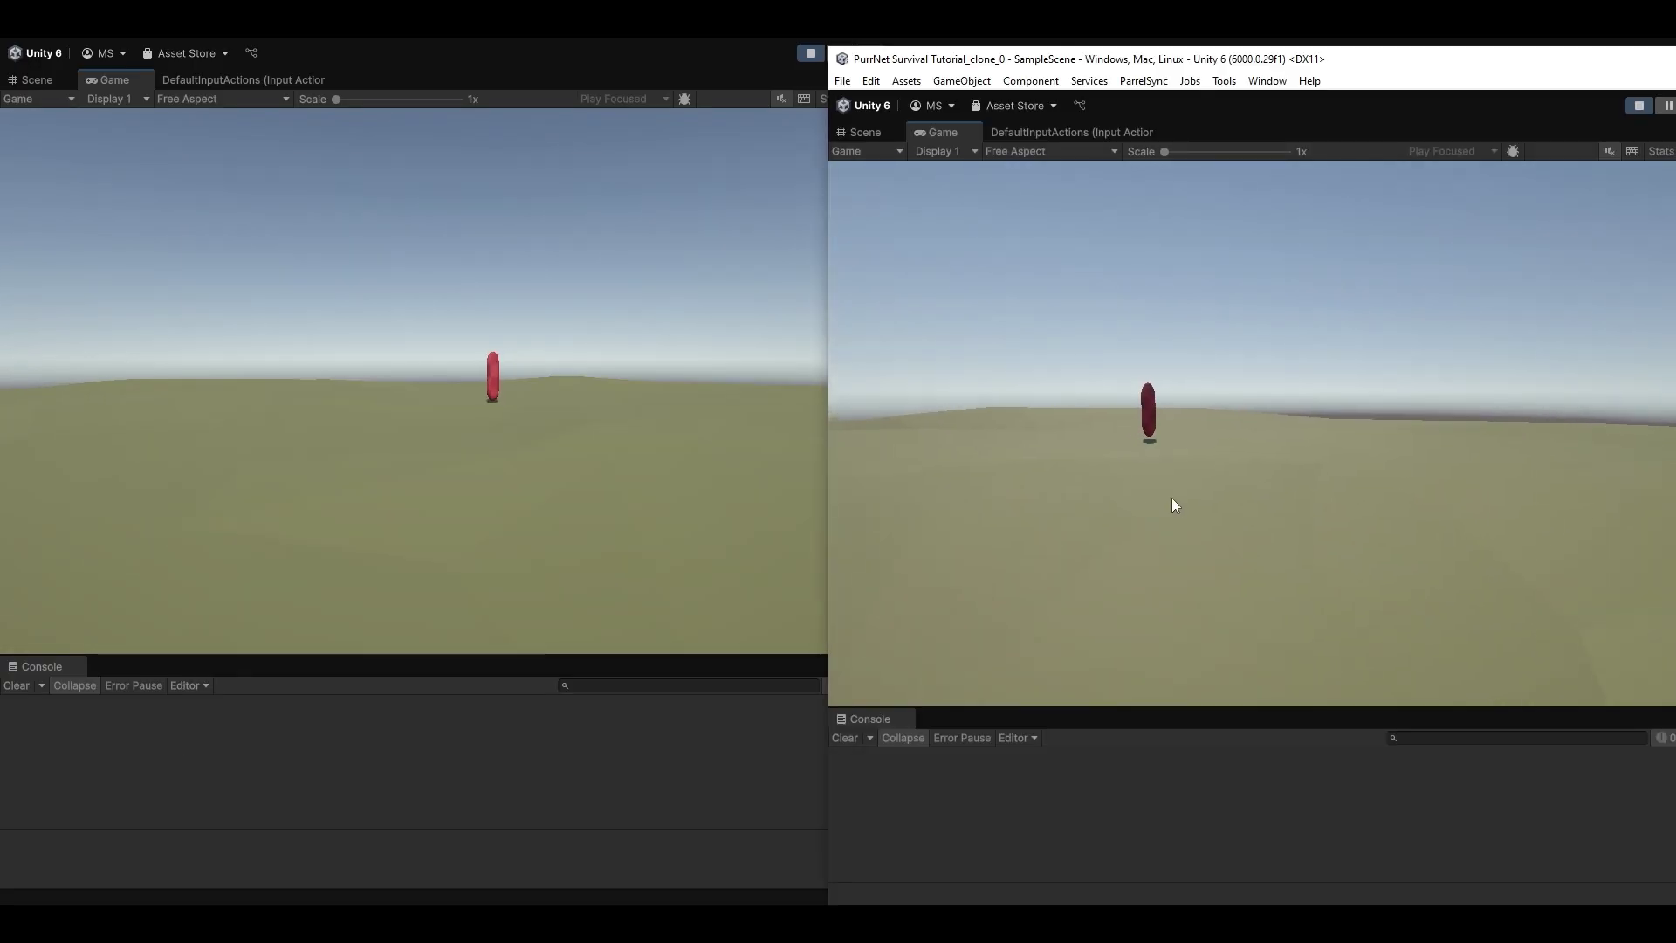
{"action": "key", "text": "w"}
{"action": "key", "text": "space"}
{"action": "key", "text": "s"}
{"action": "key", "text": "space"}
{"action": "key", "text": "s"}
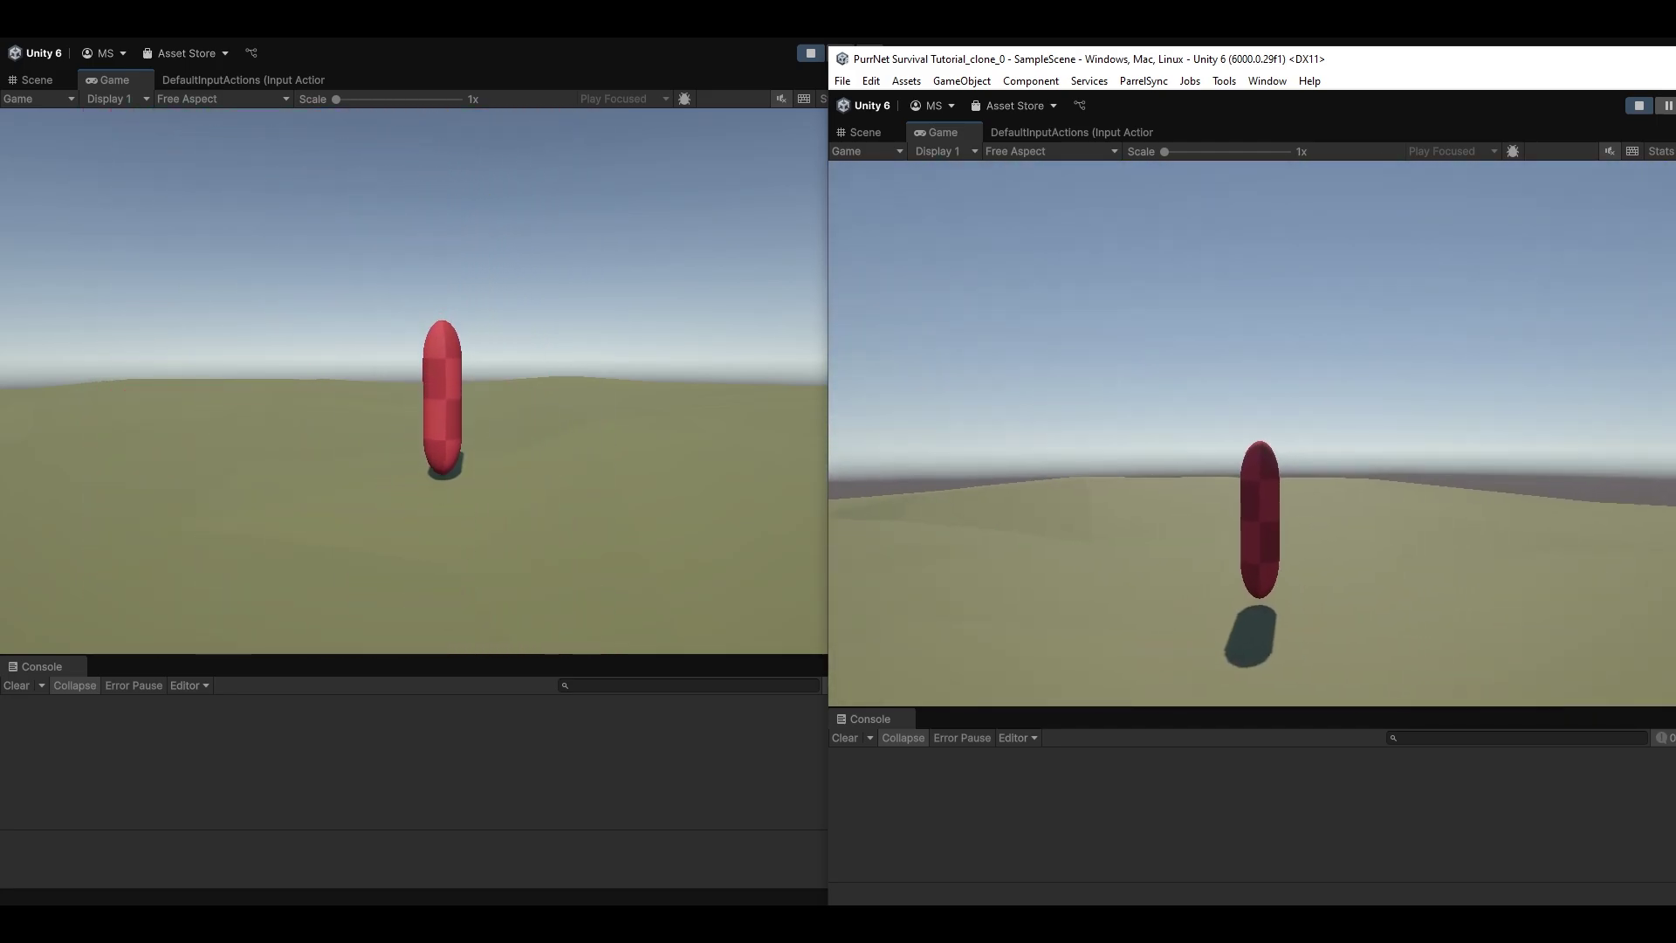
Stop the game in both editors and clear the NetworkManager selection in the clone editor.
{"action": "key", "text": "alt+Tab"}
{"action": "key", "text": "alt+Tab"}
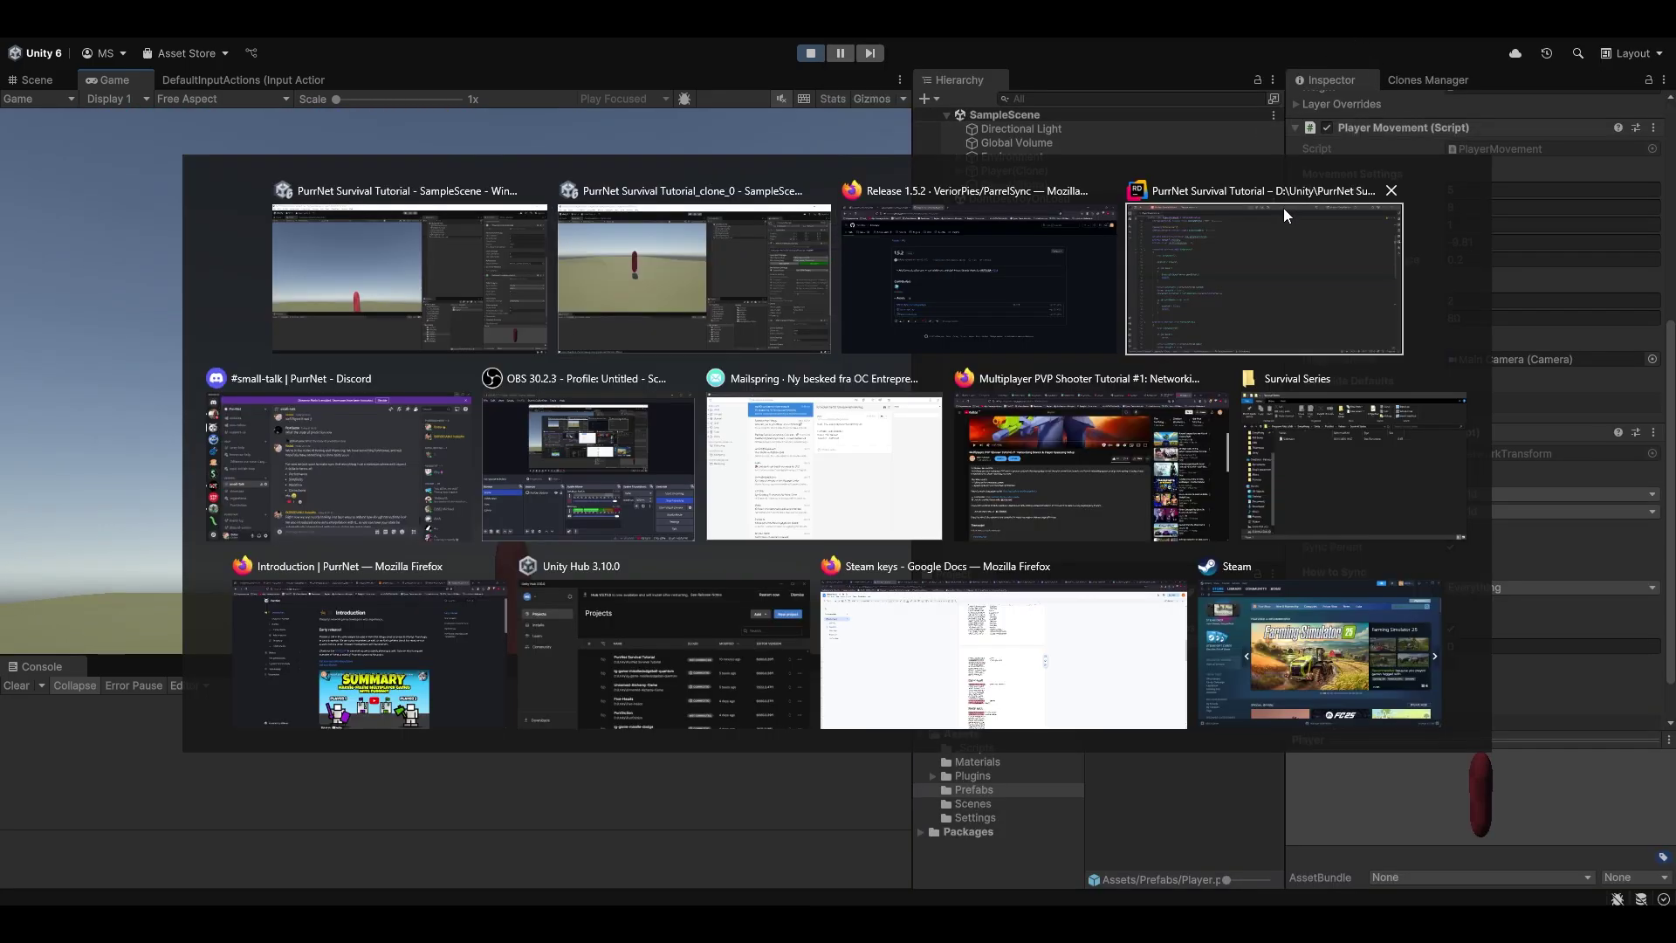
{"action": "left_click", "coordinate": [1634, 112]}
{"action": "left_click", "coordinate": [810, 54]}
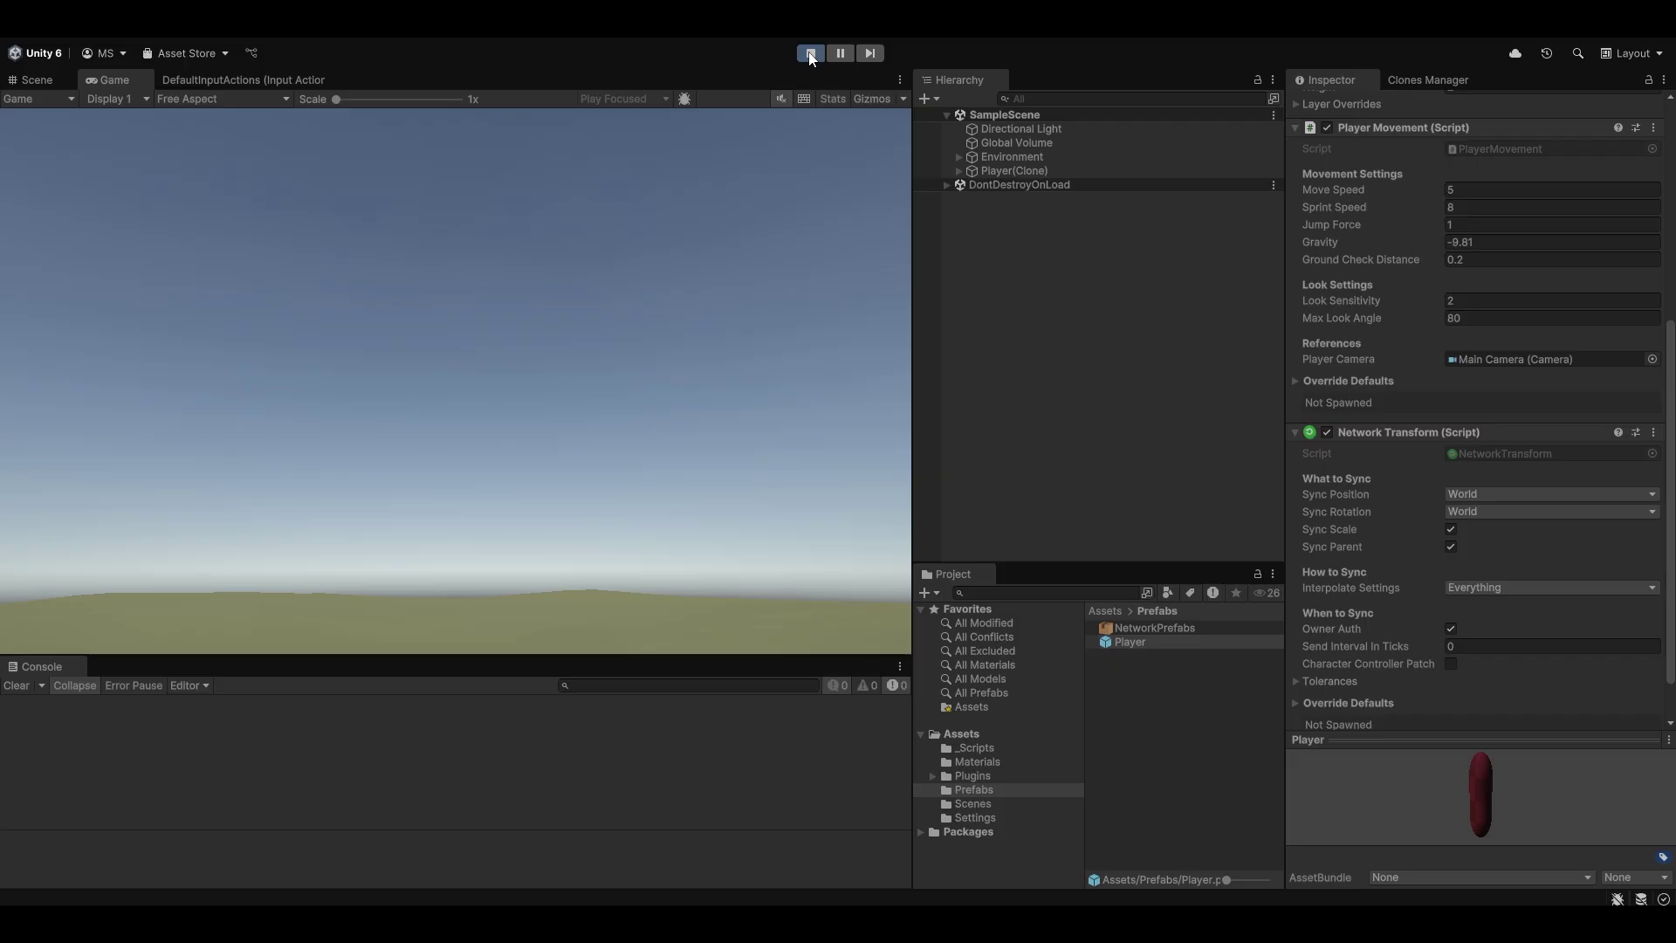
{"action": "key", "text": "alt+Tab"}
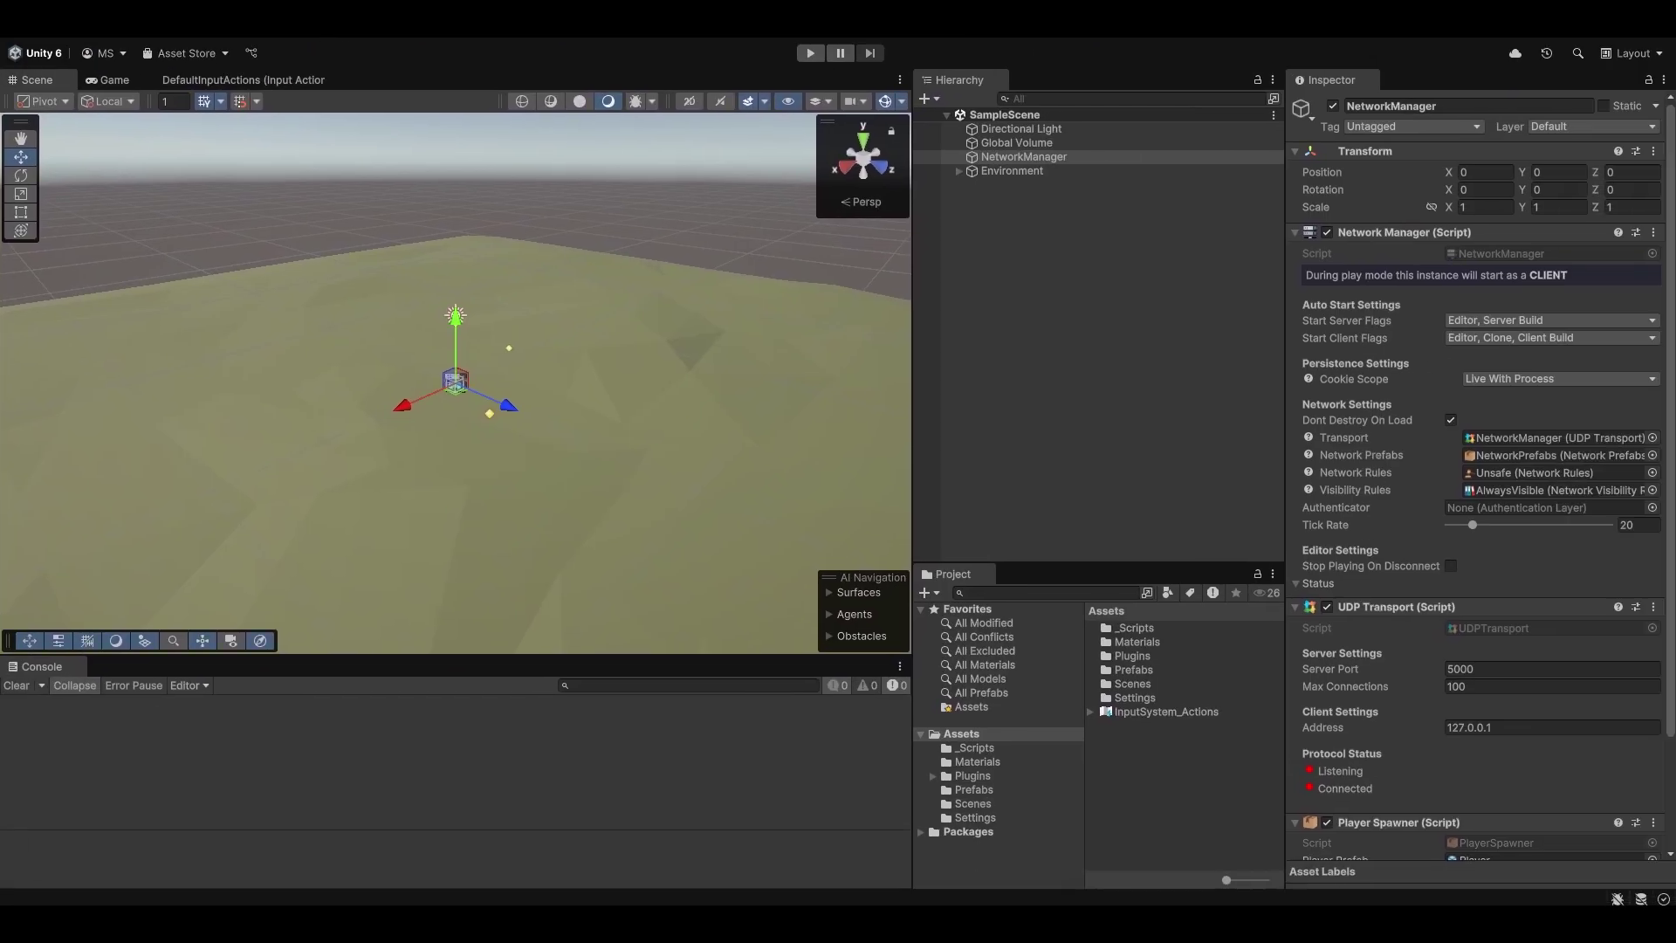
{"action": "left_click", "coordinate": [1122, 337]}
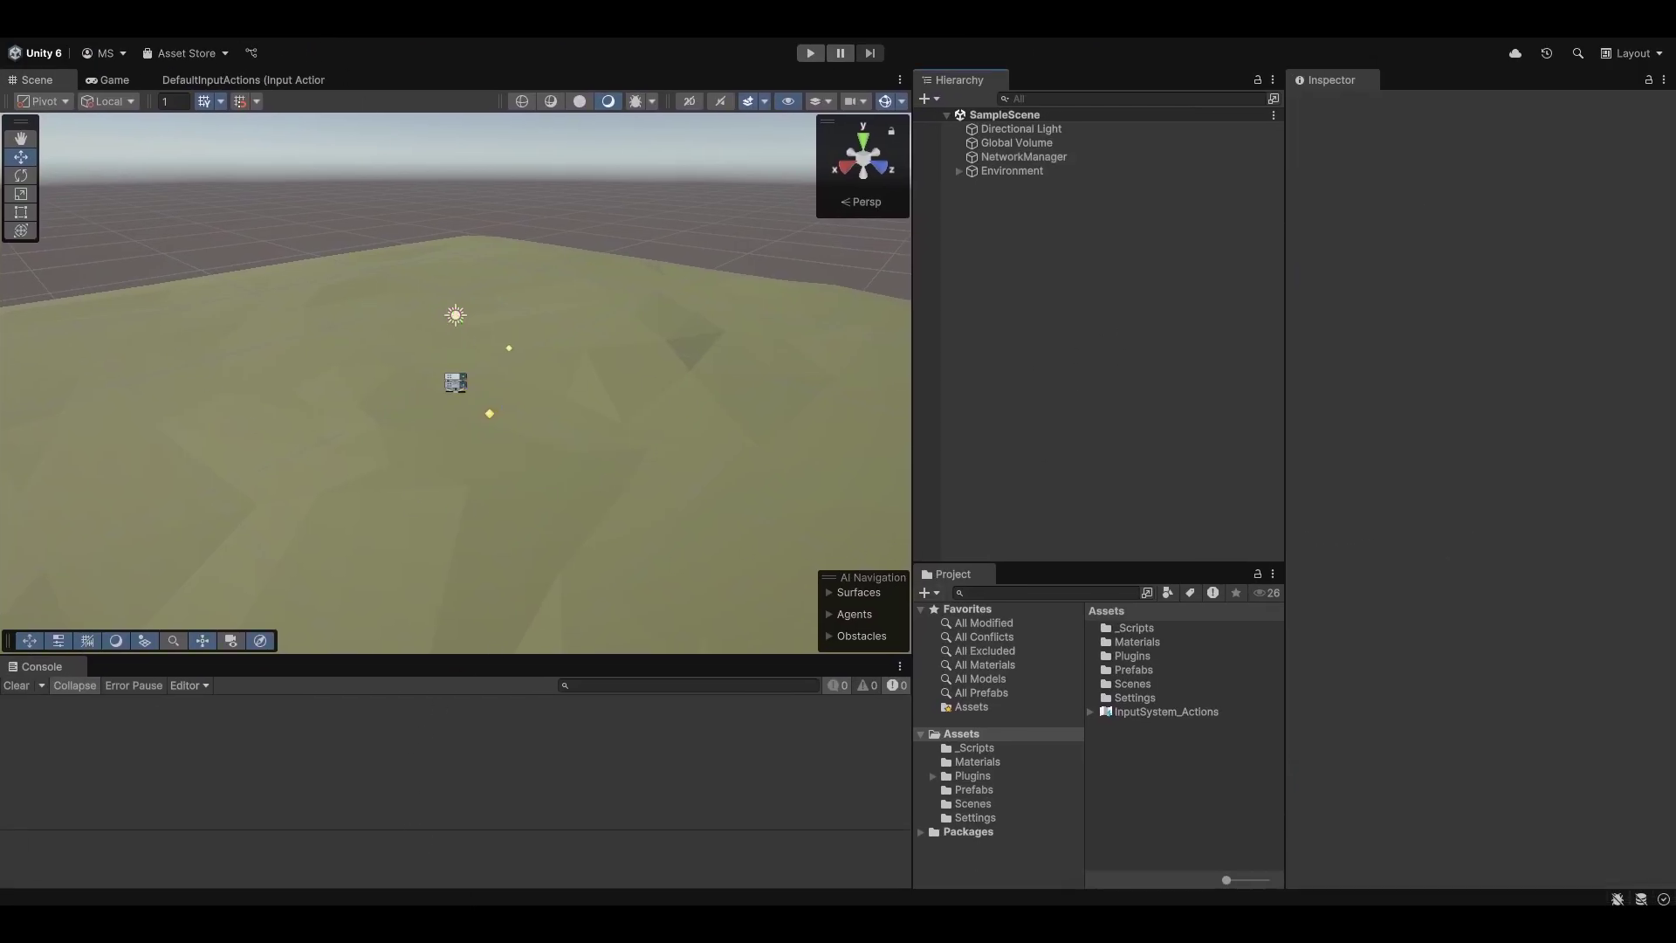